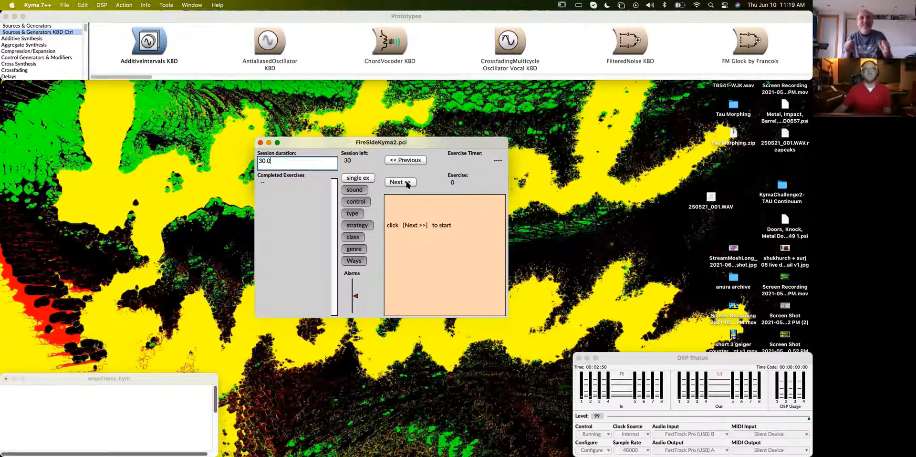
- Generate a first exercise prompt in FireSideKyma2 and move its window aside to clear room on the desktop
click(407, 183)
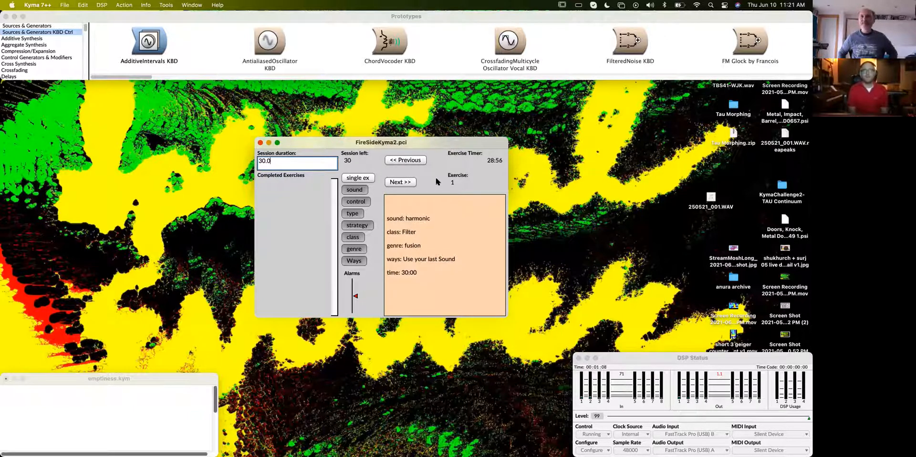
drag(430, 141, 731, 112)
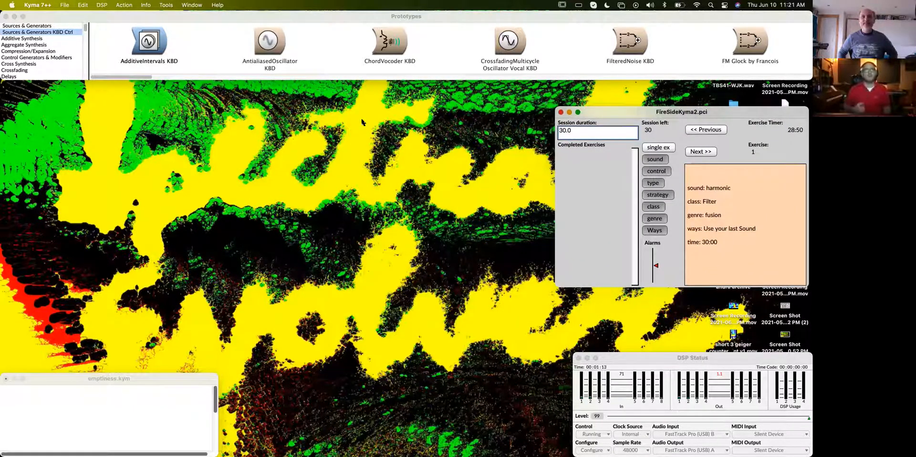
click(193, 19)
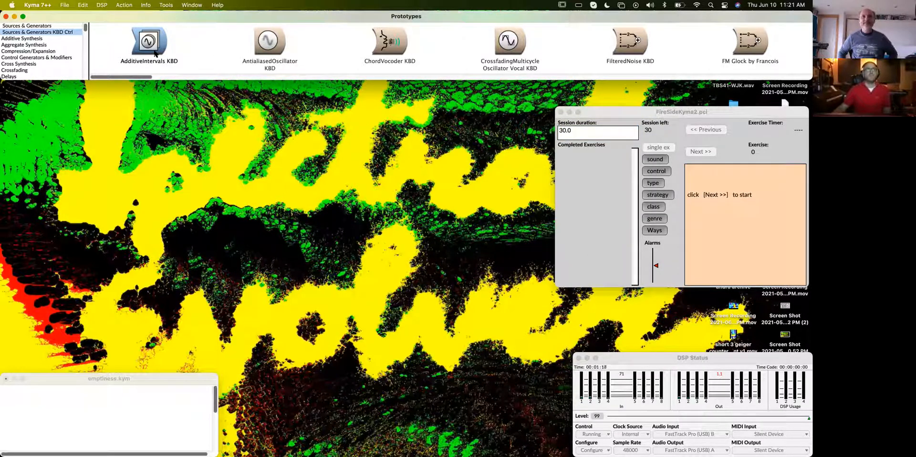
click(735, 112)
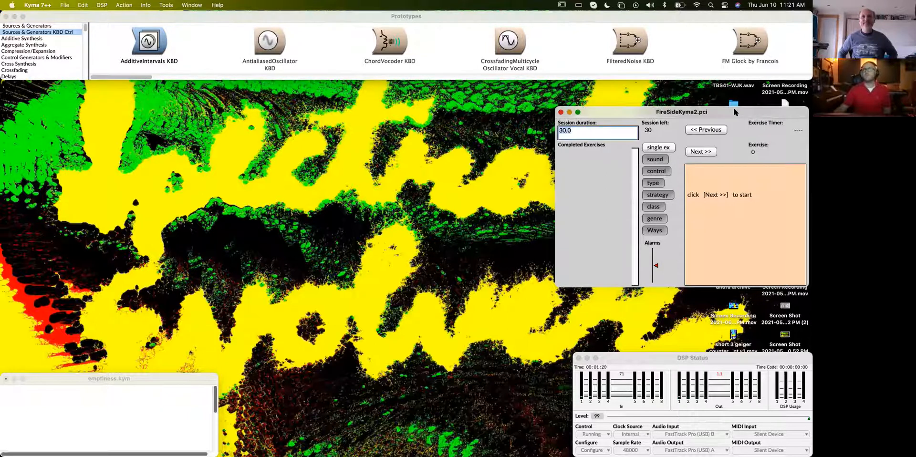
drag(734, 112, 702, 115)
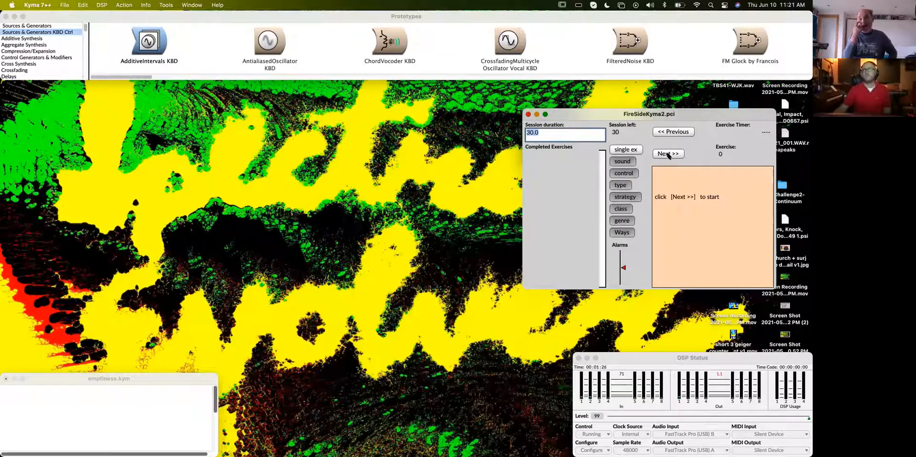
- Generate another exercise prompt, go back to the start state, and nudge the FireSideKyma2 window
click(668, 155)
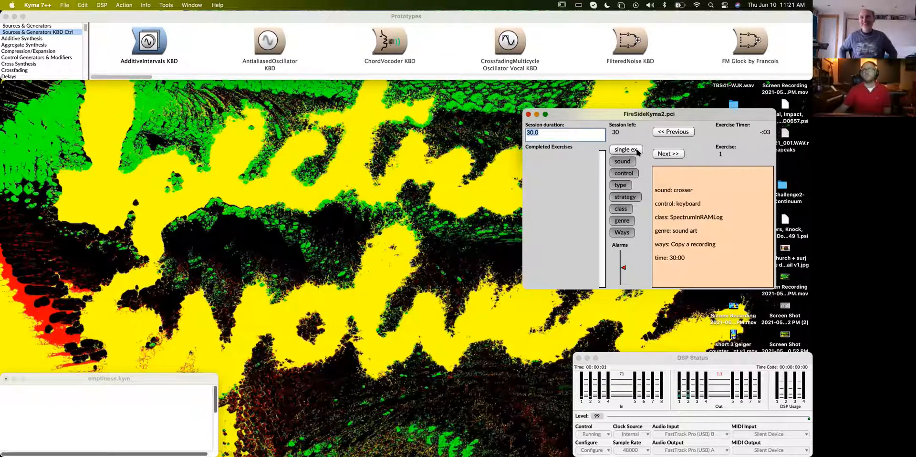
click(680, 133)
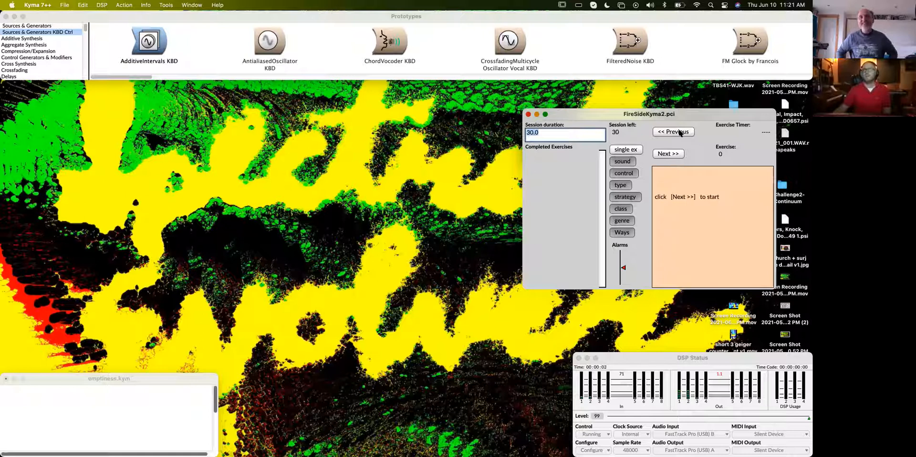
drag(659, 114, 653, 111)
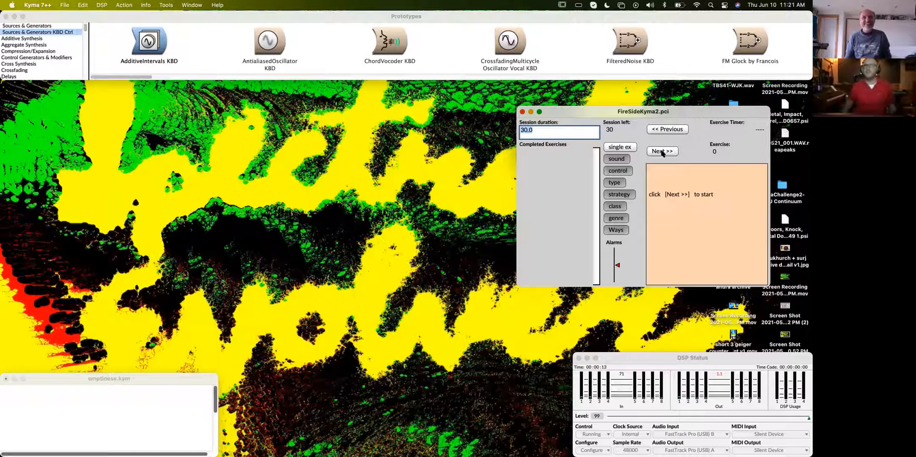
mouse_move(689, 110)
mouse_down()
mouse_move(710, 96)
mouse_move(699, 111)
mouse_up()
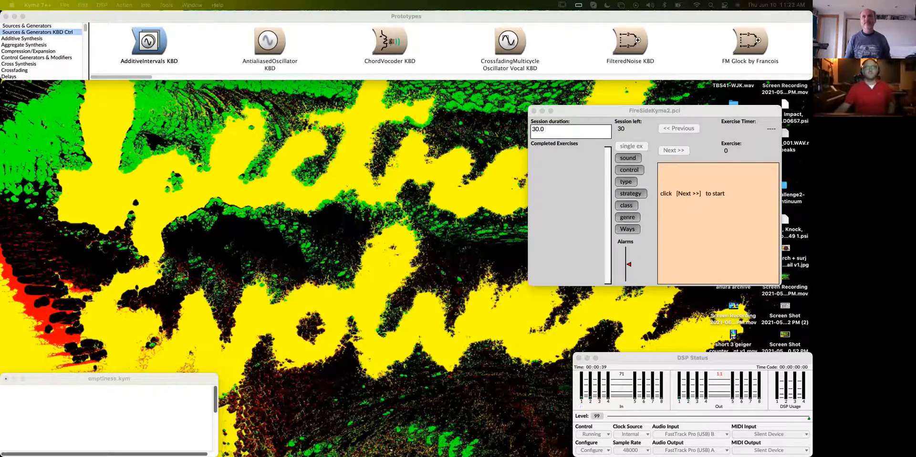
- Open the AdditiveIntervals KBD prototype in a Sound editor and enlarge its signal flow diagram
drag(400, 453, 310, 95)
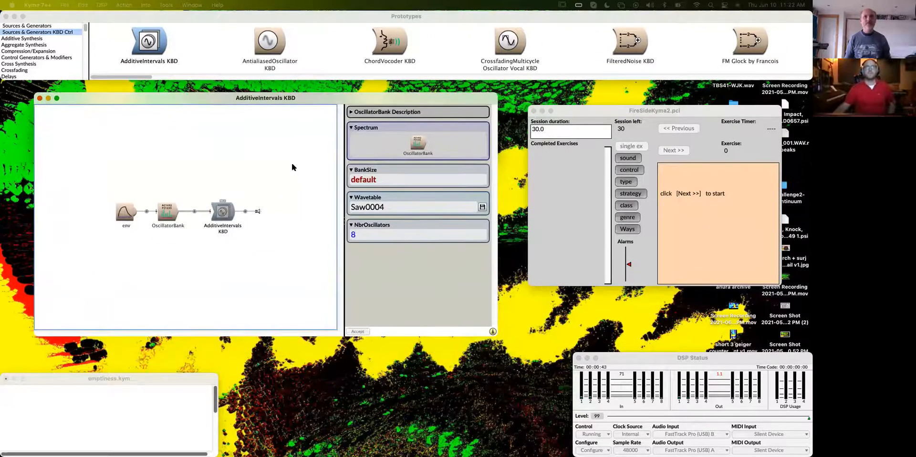
key(super+equal)
key(super+equal)
key(super+minus)
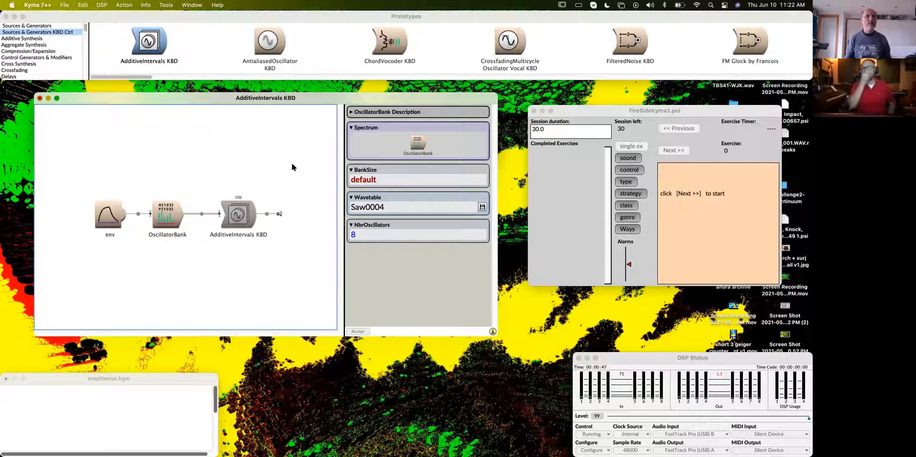
- Inspect the env module, show the OscillatorBank spectrum's parameters, and enlarge the Sound editor to fit them all
click(610, 114)
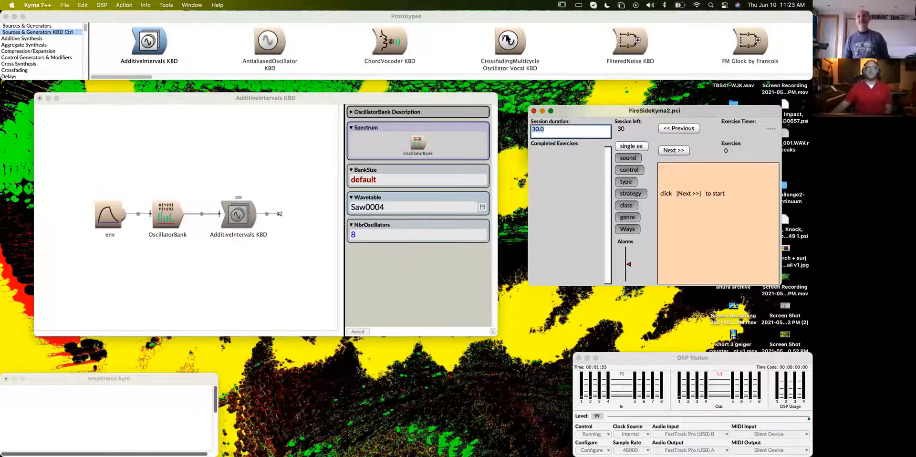
click(278, 98)
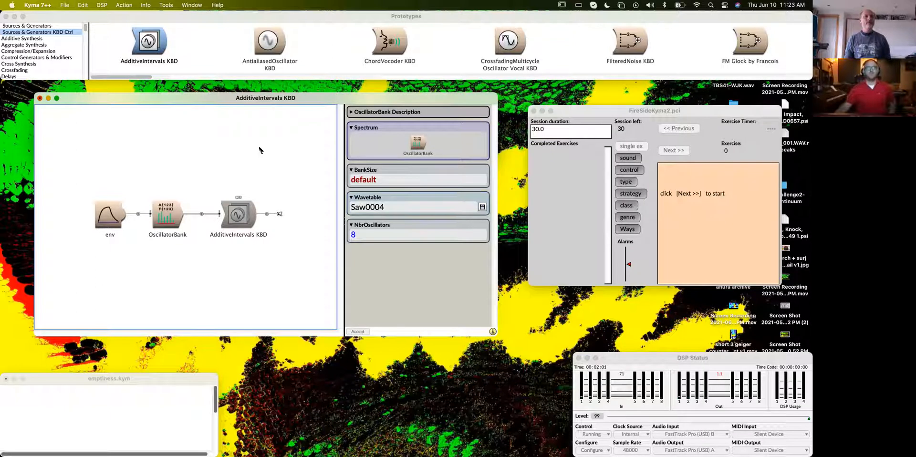
click(115, 217)
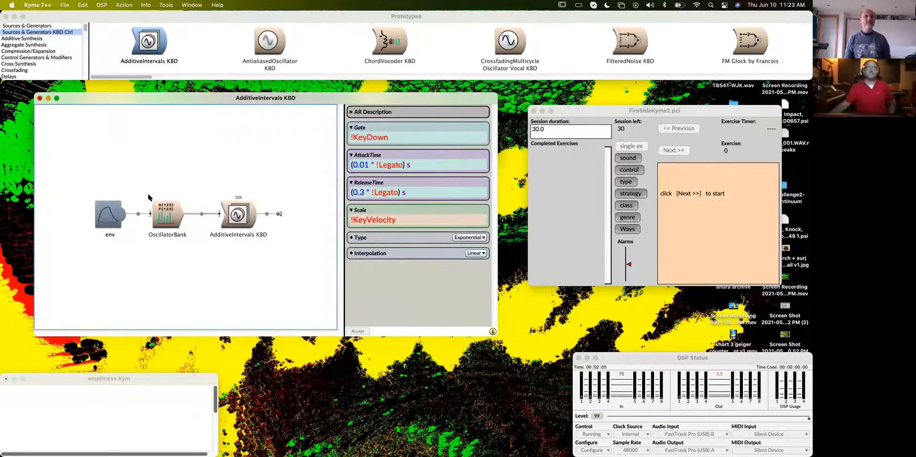
click(165, 222)
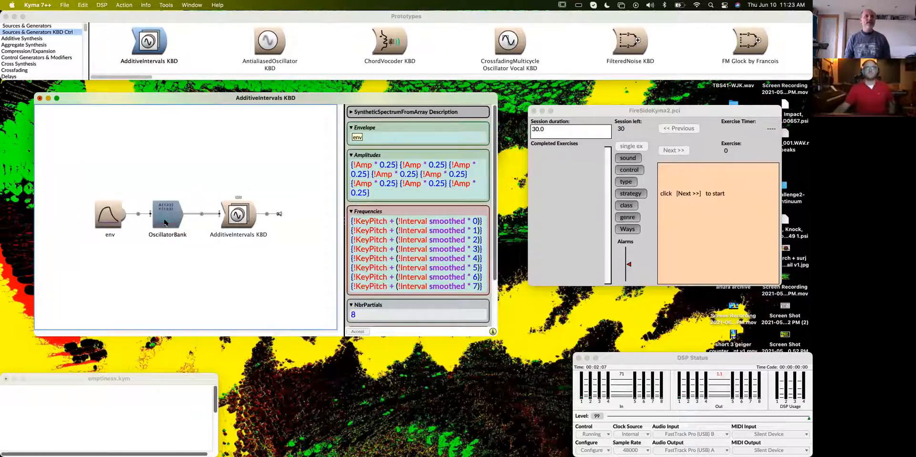
drag(494, 336, 505, 363)
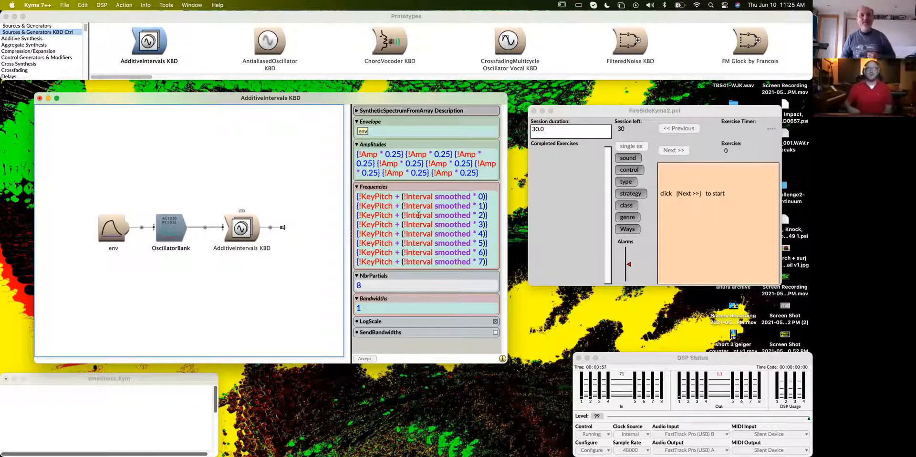
- Insert "nn hz" after the first !KeyPitch in the OscillatorBank module's Frequencies expression
double_click(489, 262)
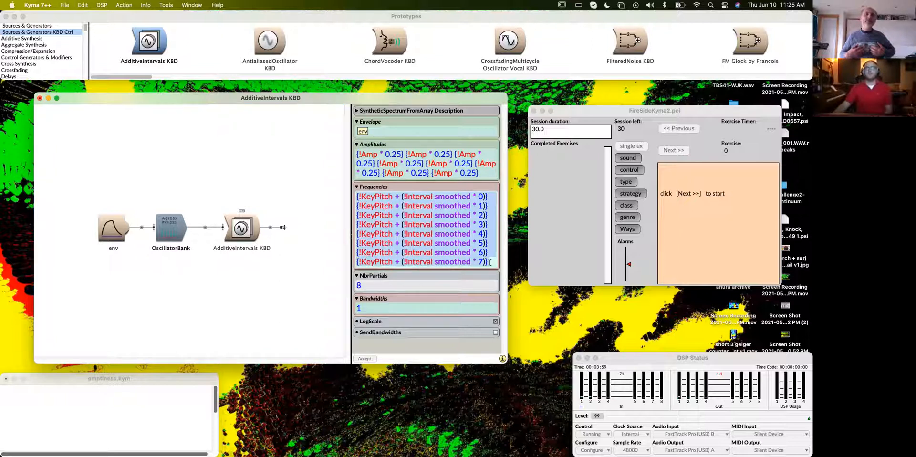
click(396, 197)
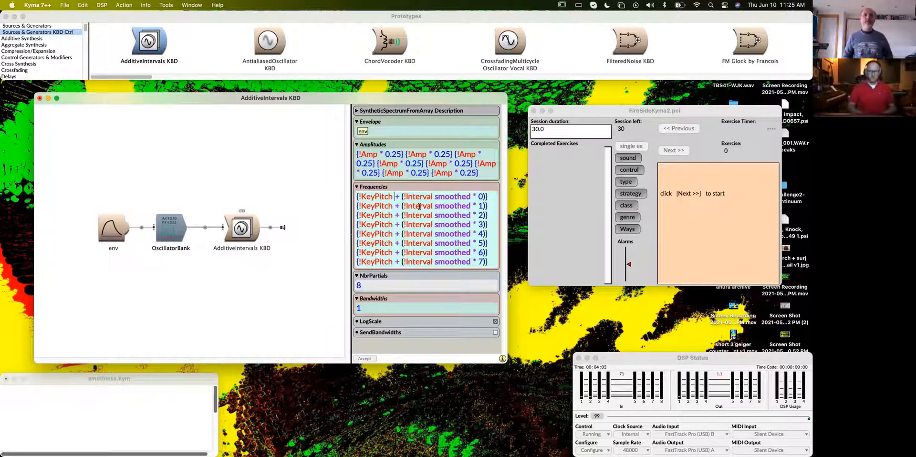
text(nn hz)
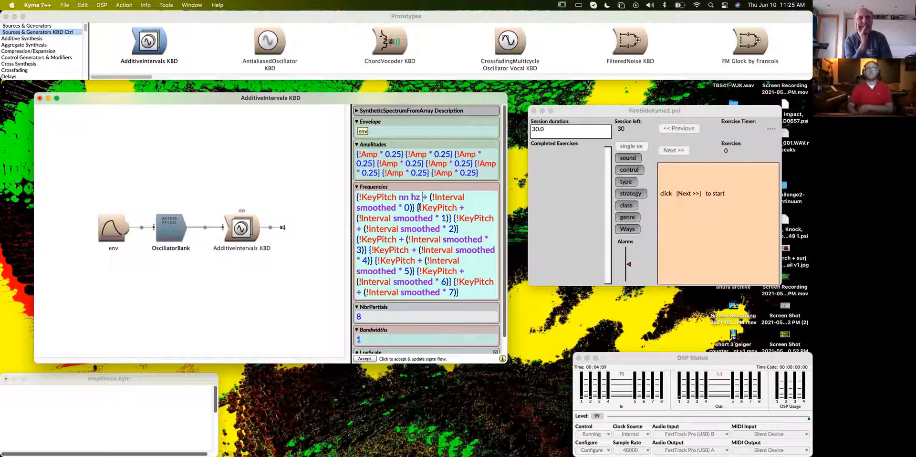
- Enlarge the Sound editor further and rearrange it and the FireSideKyma2 window so the full parameters are unobstructed
drag(506, 362, 570, 399)
drag(373, 100, 342, 89)
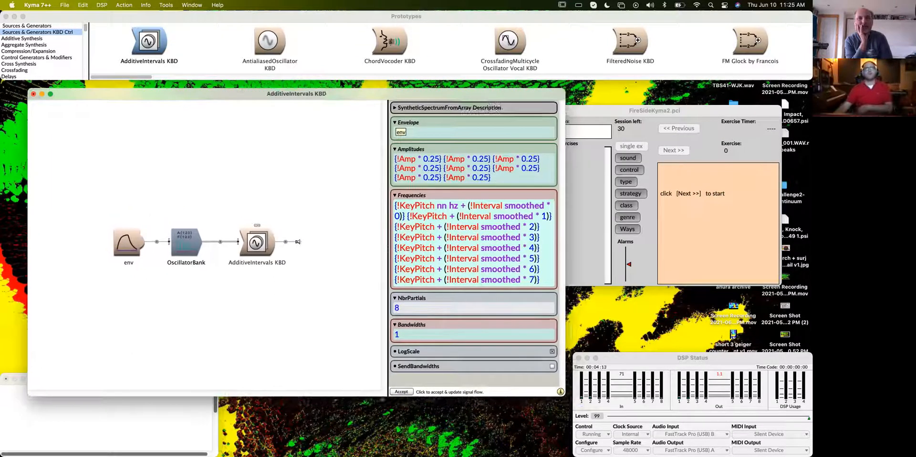
click(422, 199)
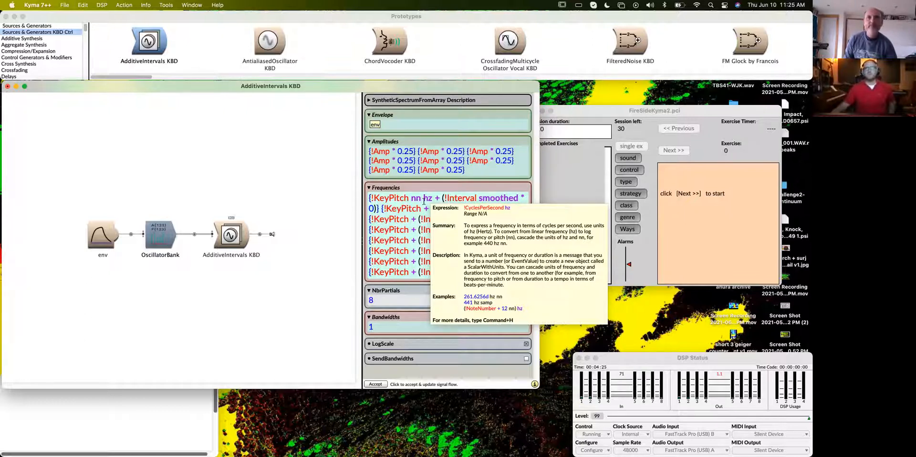
drag(623, 111, 695, 106)
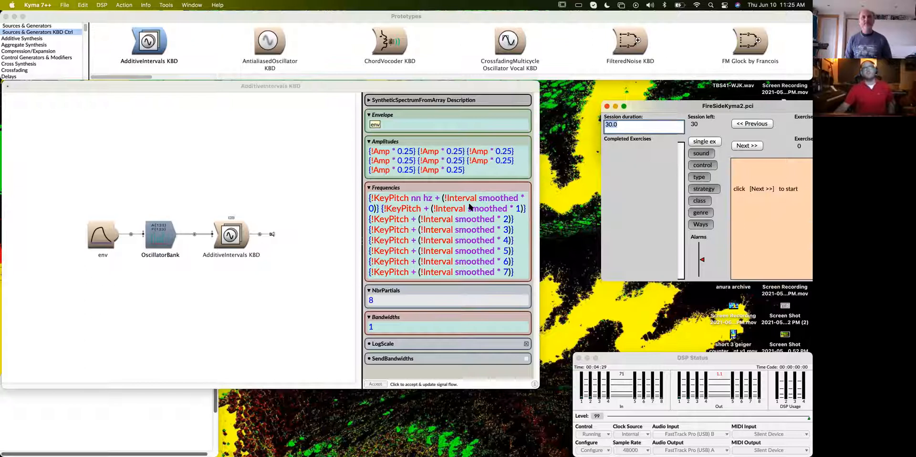
- Multiply the first frequency term by 1 and close it with a brace as {!KeyPitch nn hz * 1}
click(436, 199)
text(*)
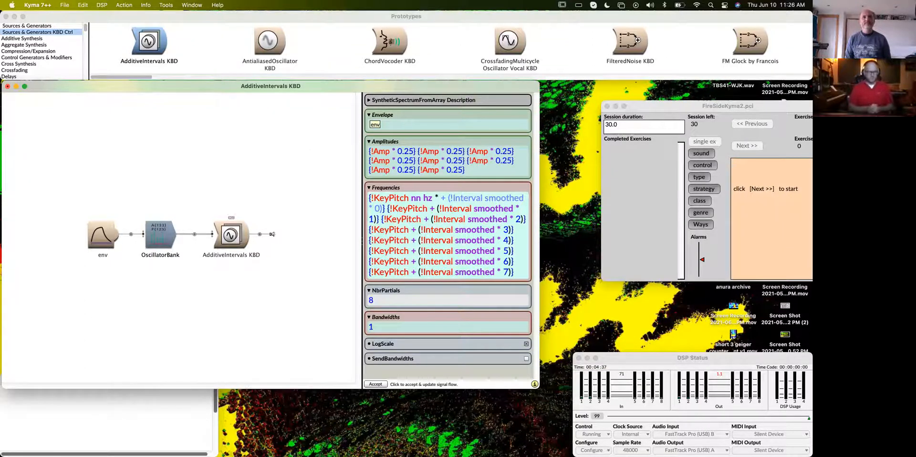
text(1)
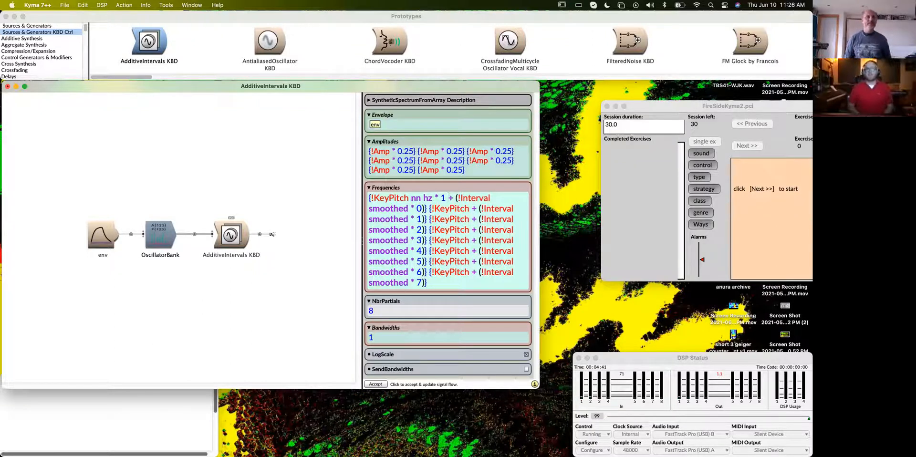
key(Left)
text(})
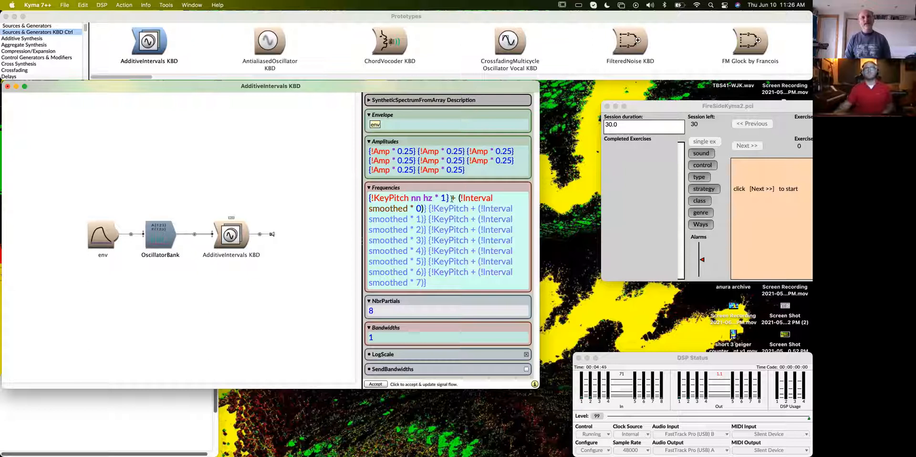
- Delete everything after {!KeyPitch nn hz * 1} in the Frequencies parameter, including the other interval terms
double_click(371, 200)
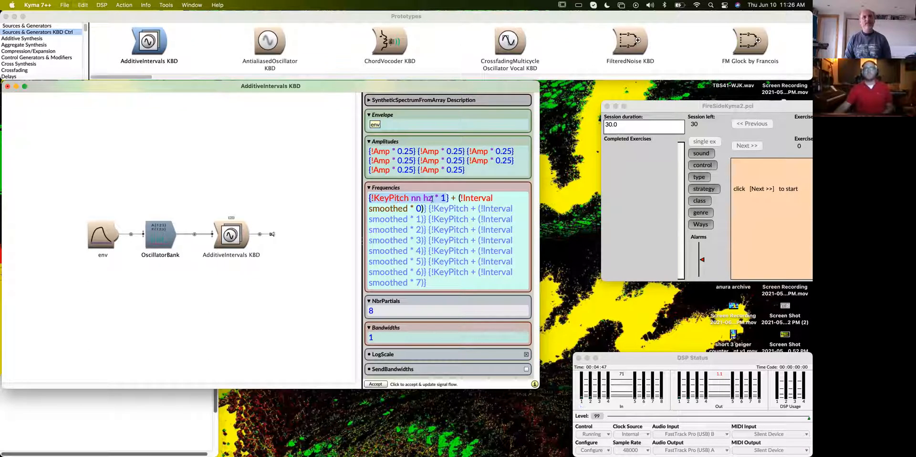
drag(447, 196, 521, 296)
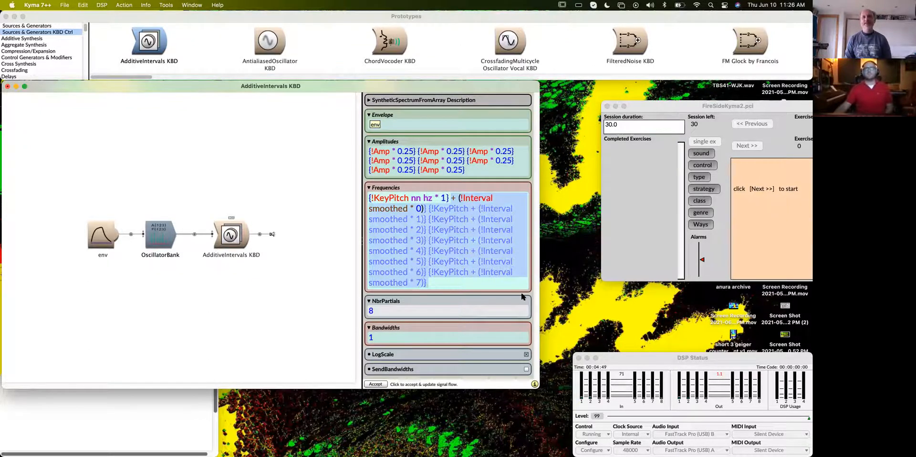
key(BackSpace)
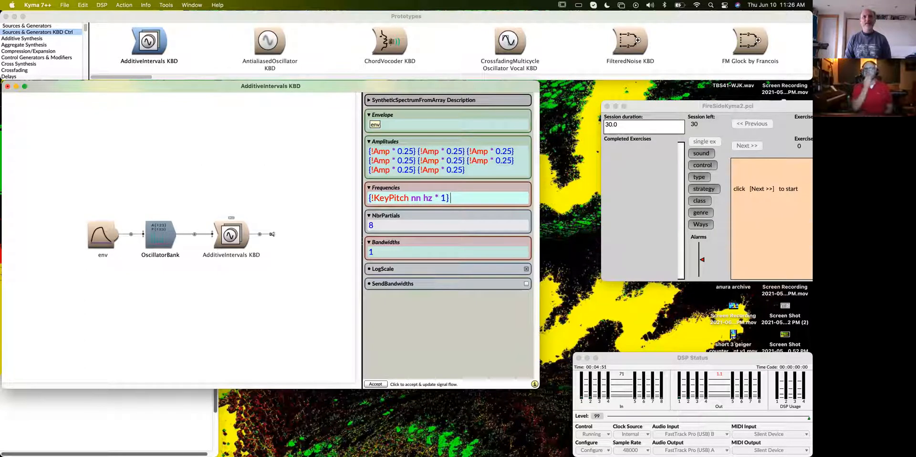
- Append "copies: 8" to the Frequencies expression, try to evaluate it, and dismiss the dialog
text(co)
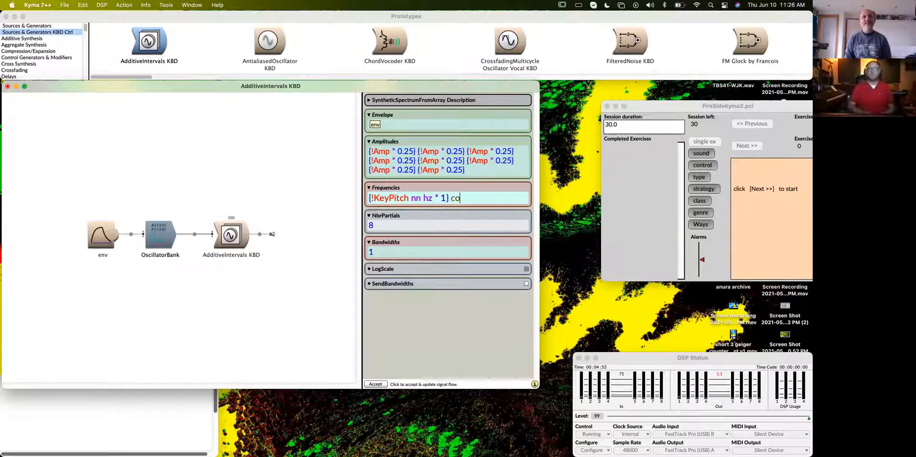
text(pies: 8)
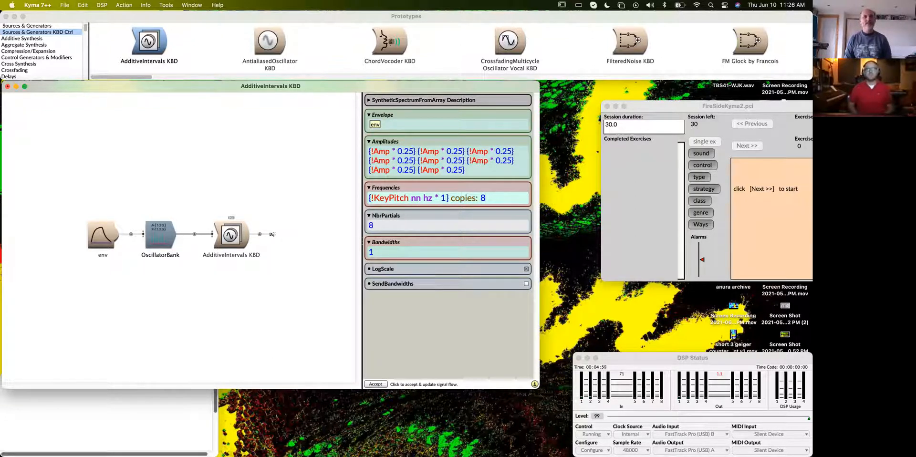
key(super+a)
key(super+y)
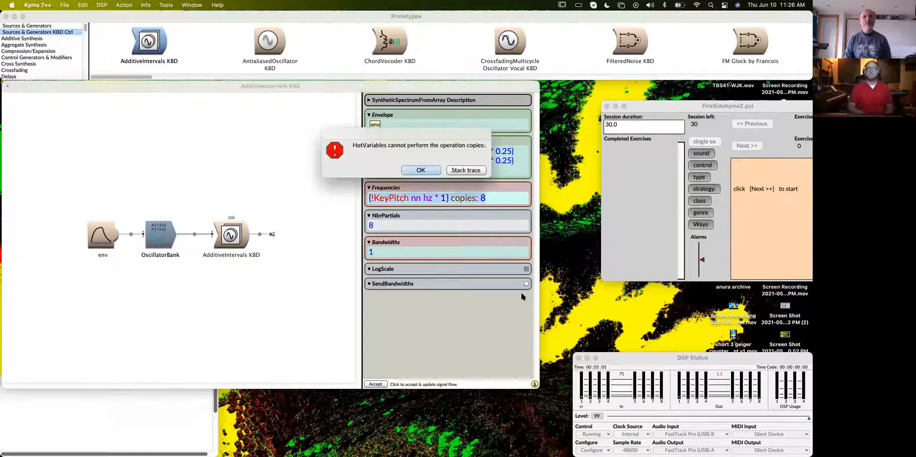
click(421, 170)
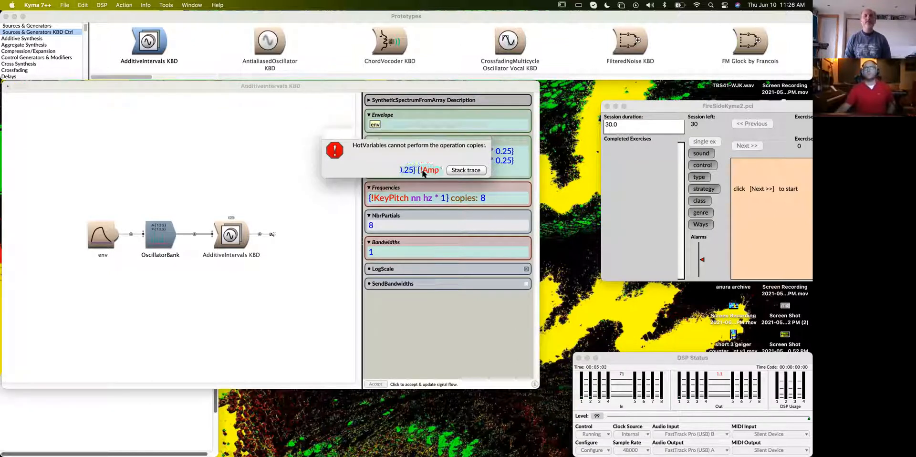
- Remove "copies: 8" from the end of the Frequencies expression
click(506, 200)
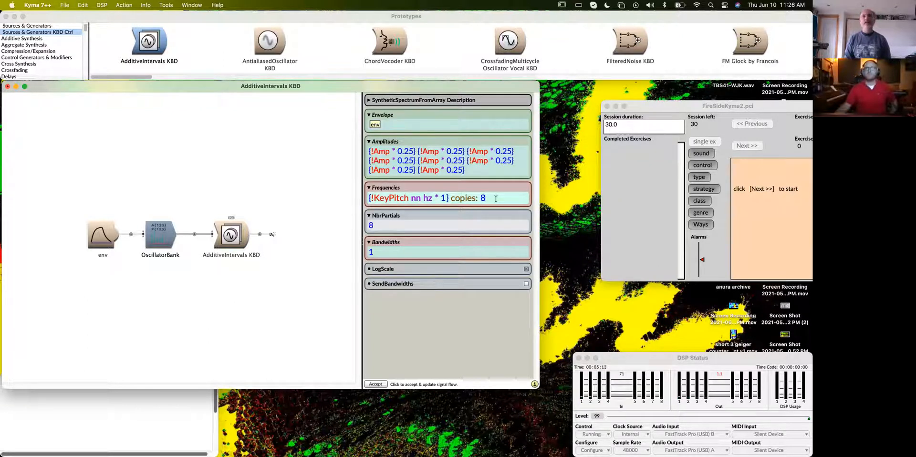
drag(451, 197, 485, 197)
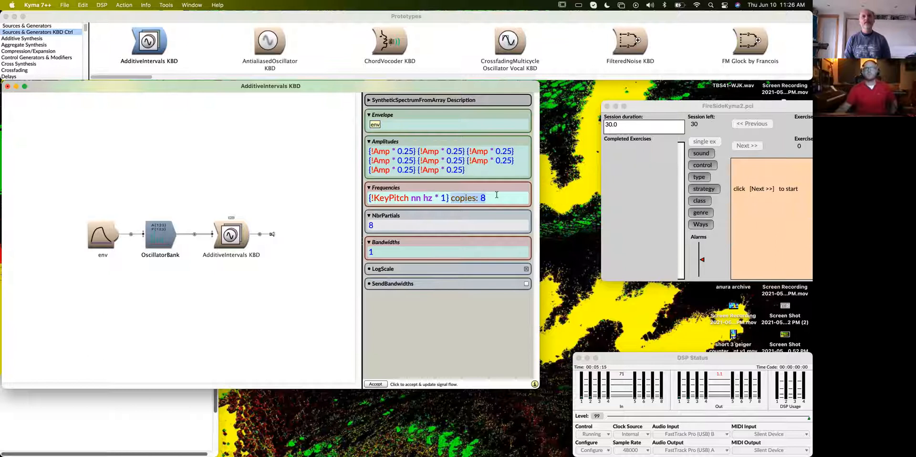
key(BackSpace)
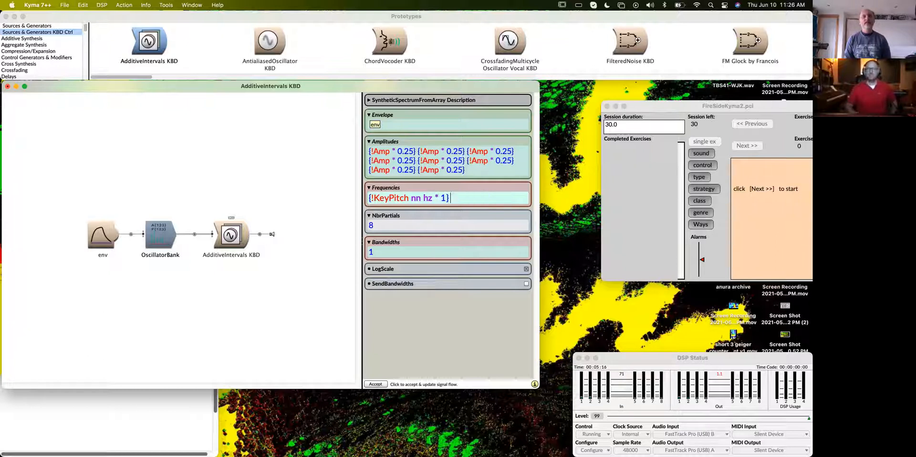
- Wrap the Frequencies term in a collect loop reading 1 to: 8 collect: [ :i | {!KeyPitch nn hz * 1} ]
click(368, 198)
text(1 to)
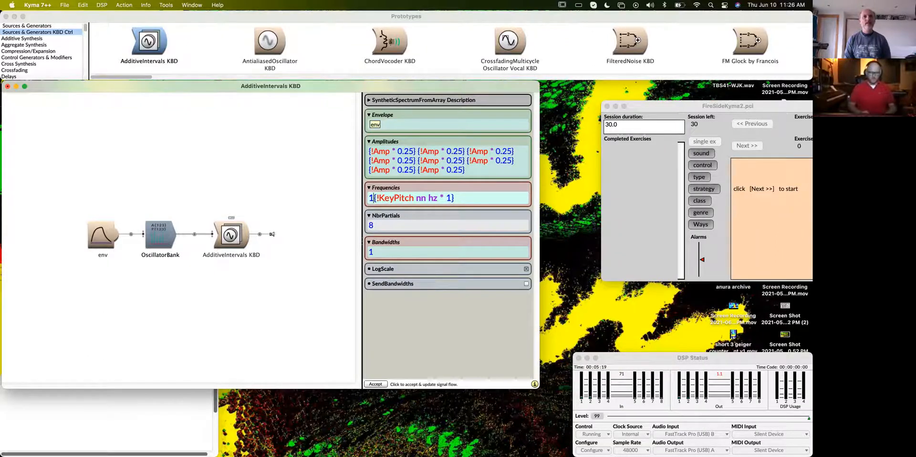
text(: 8 collect)
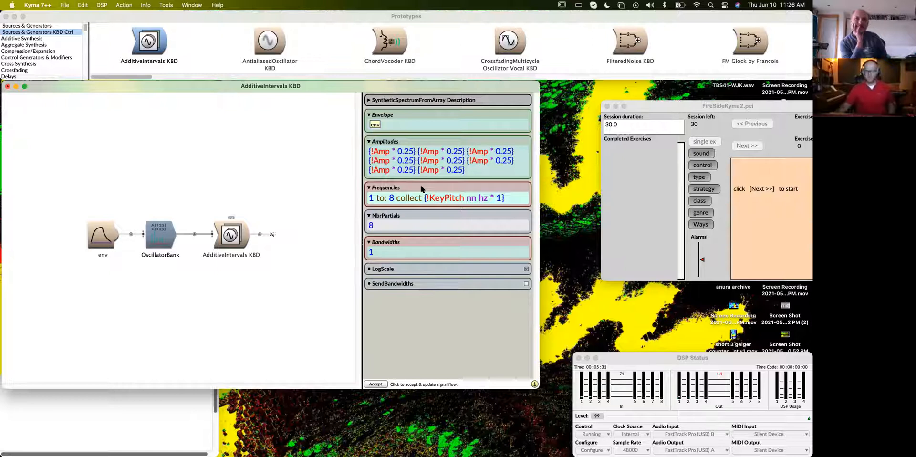
text(:)
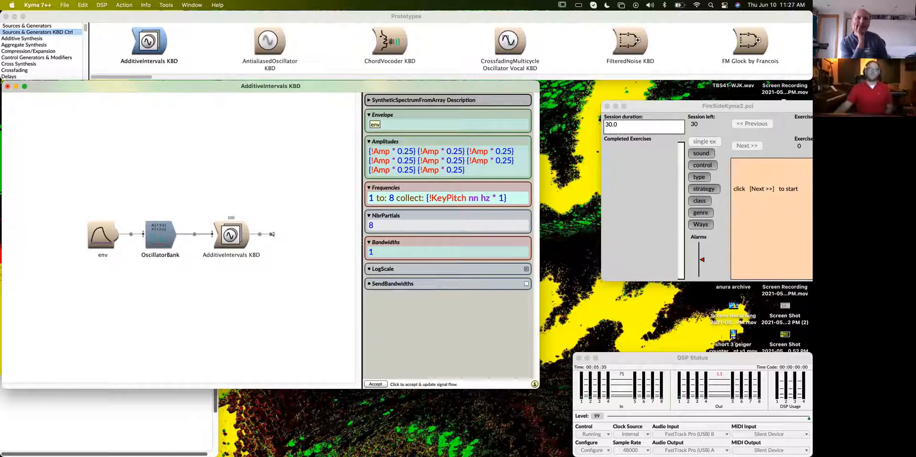
text( [)
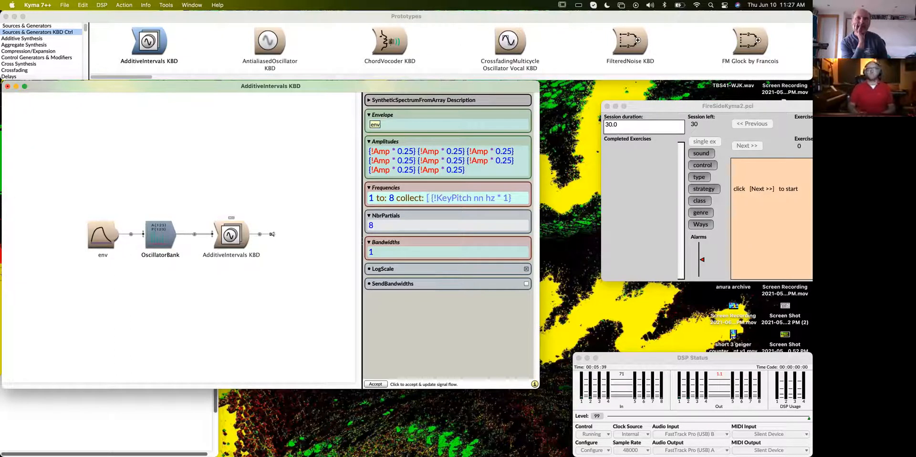
text(  :)
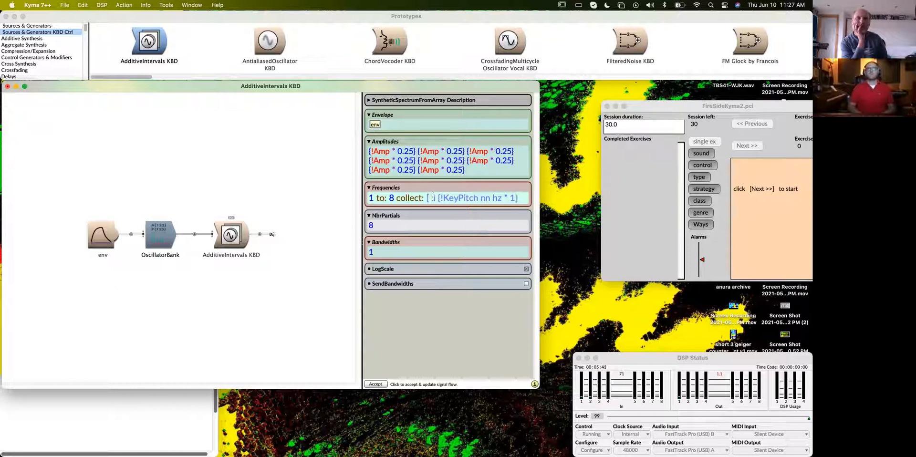
text(i |)
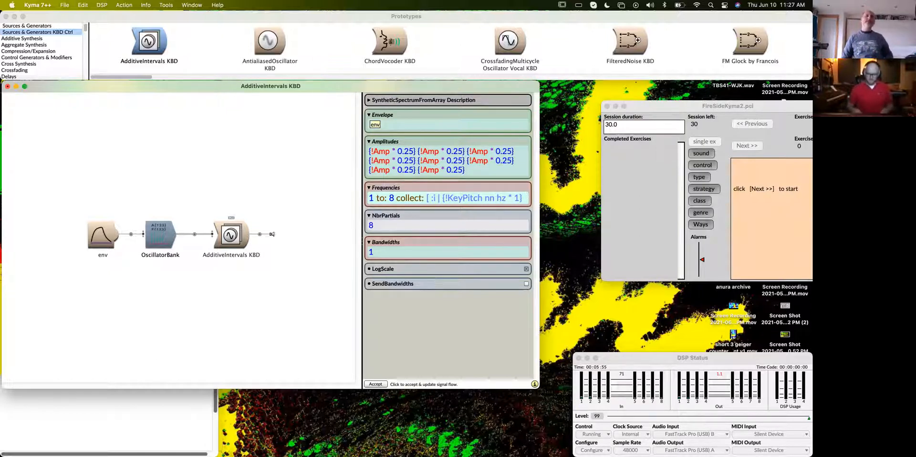
key(Return)
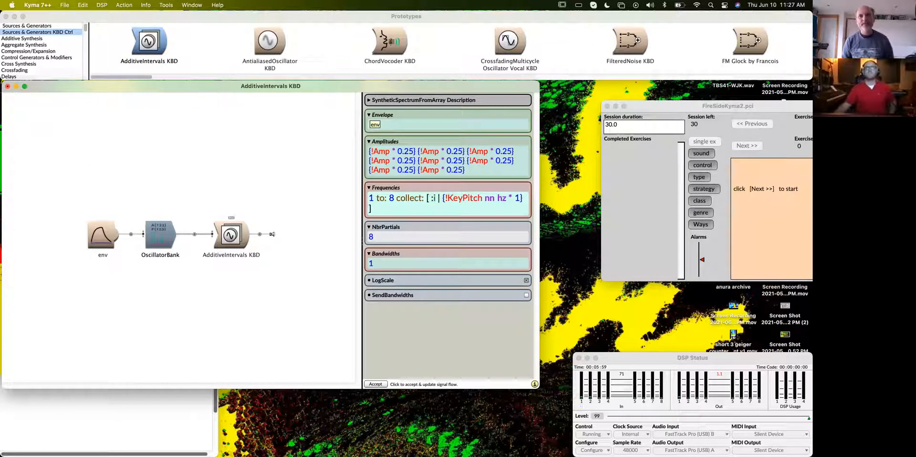
- Move the braces from the inner term to the whole Frequencies expression, giving {1 to: 8 collect: [ :i | !KeyPitch nn hz * 1]}
click(446, 198)
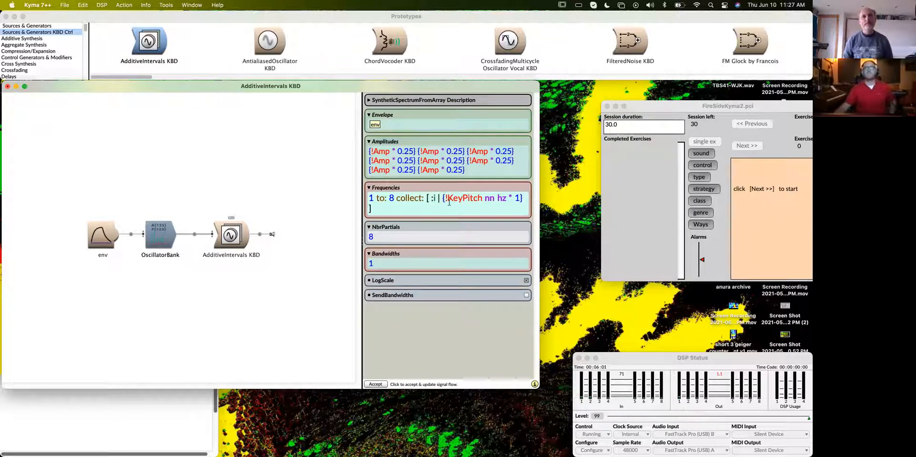
key(BackSpace)
click(521, 198)
key(BackSpace)
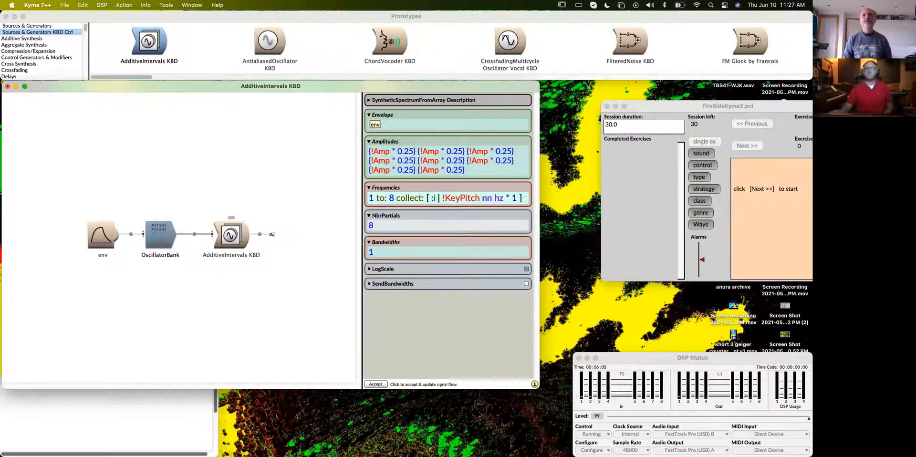
key(BackSpace)
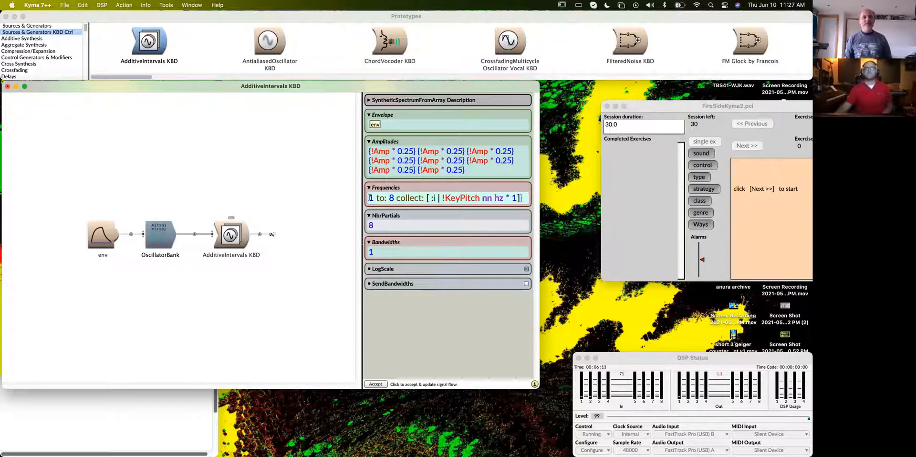
text({)
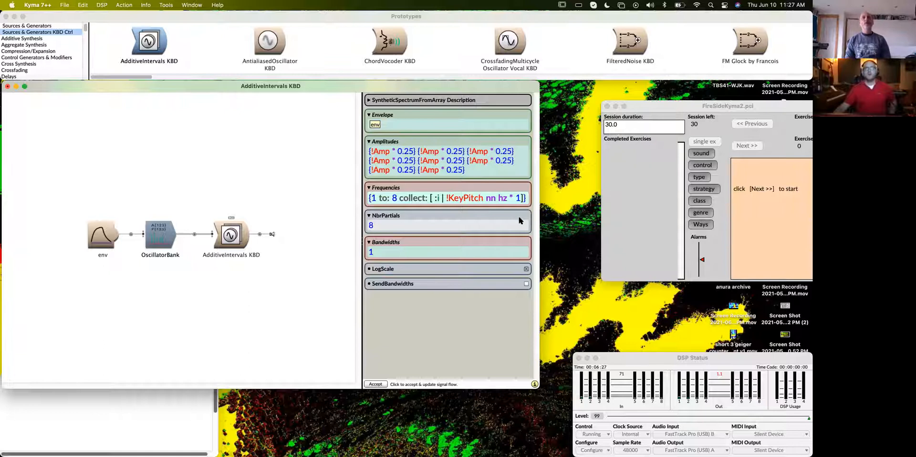
- Replace the multiplier 1 with i in the Frequencies expression, evaluate the expression, and delete the printed result
click(520, 198)
key(BackSpace)
text(i)
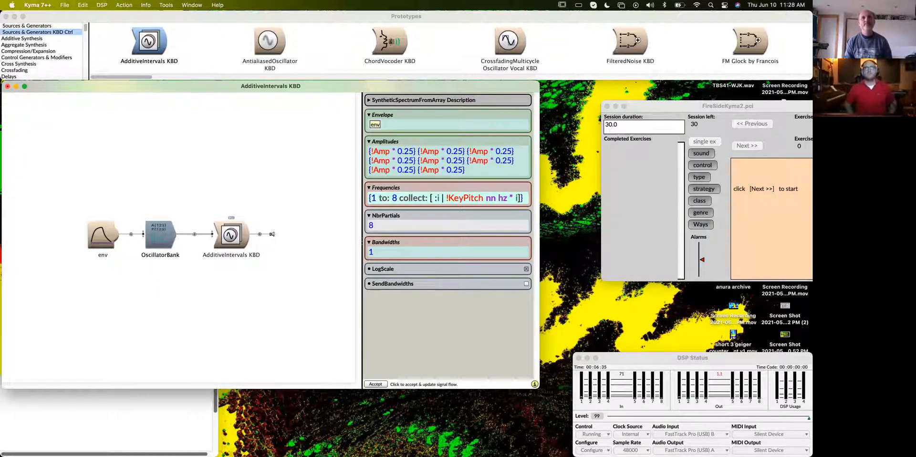
key(super+a)
key(super+y)
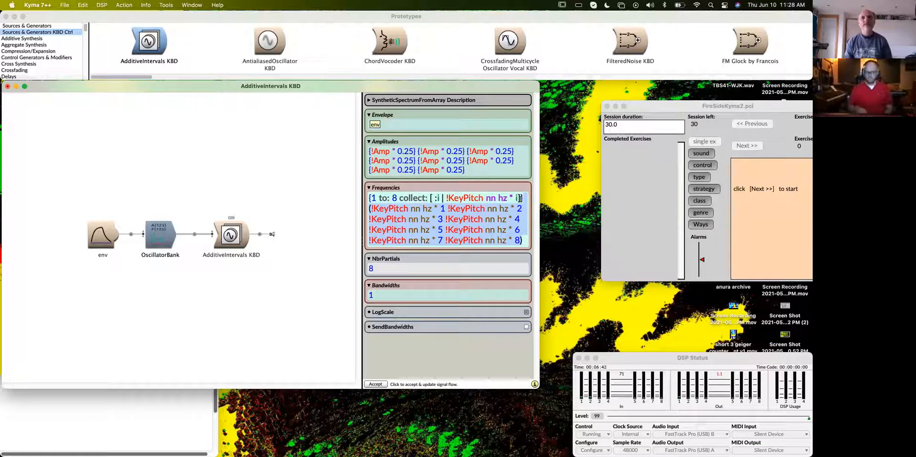
key(BackSpace)
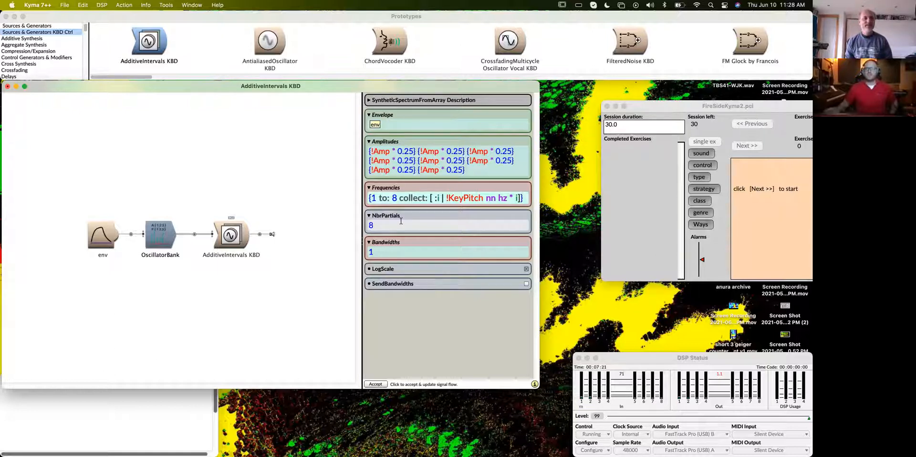
- Subtract a !Detune control from the multiplier in the Frequencies expression, so it reads !KeyPitch nn hz * (i - !Detune)
click(518, 199)
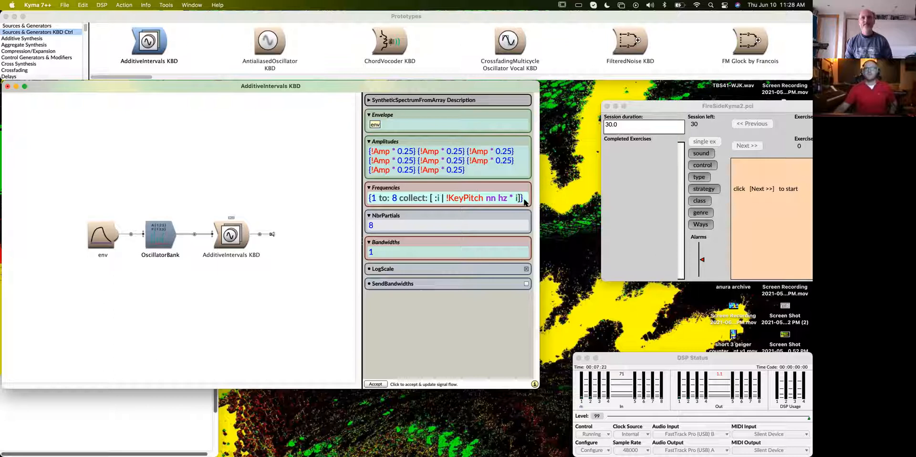
text(- !D)
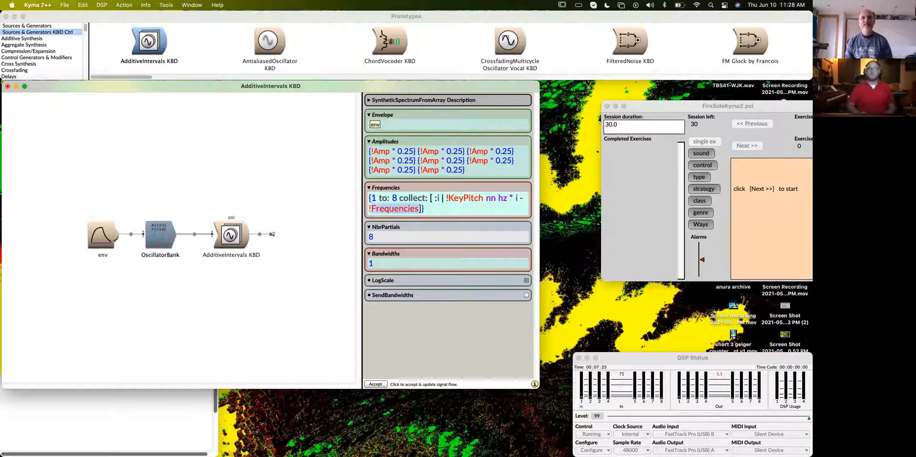
text(etu)
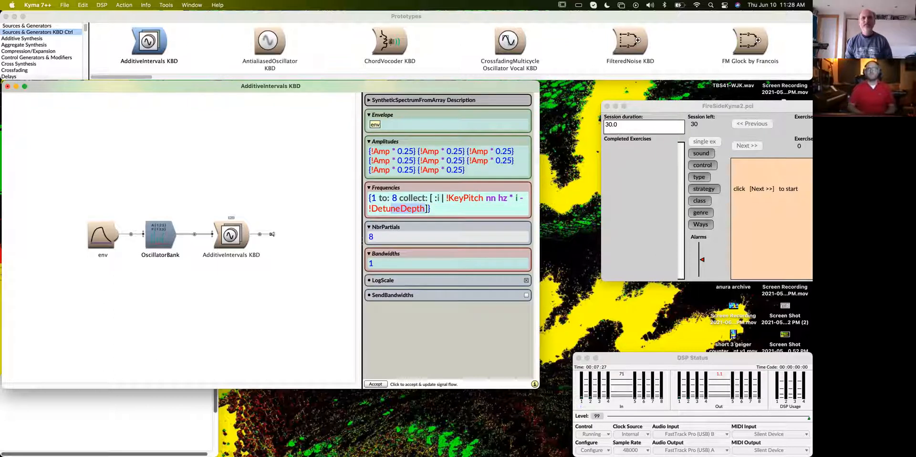
text(ne)
key(BackSpace)
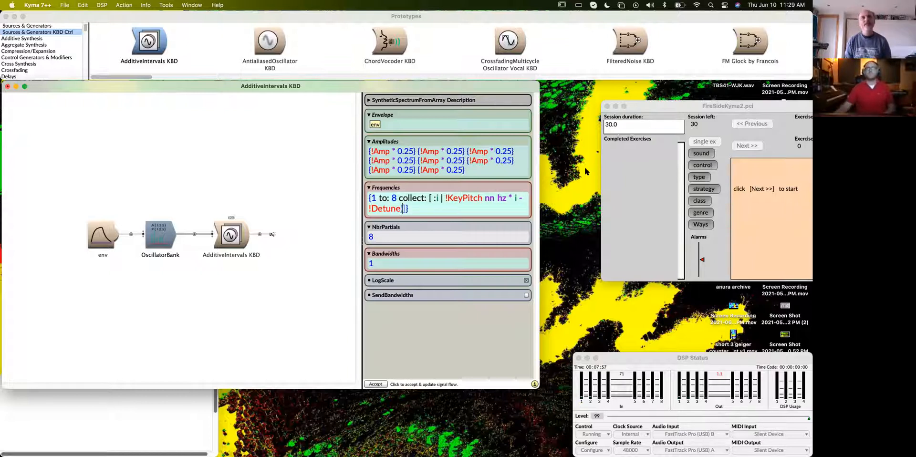
click(515, 199)
text(()
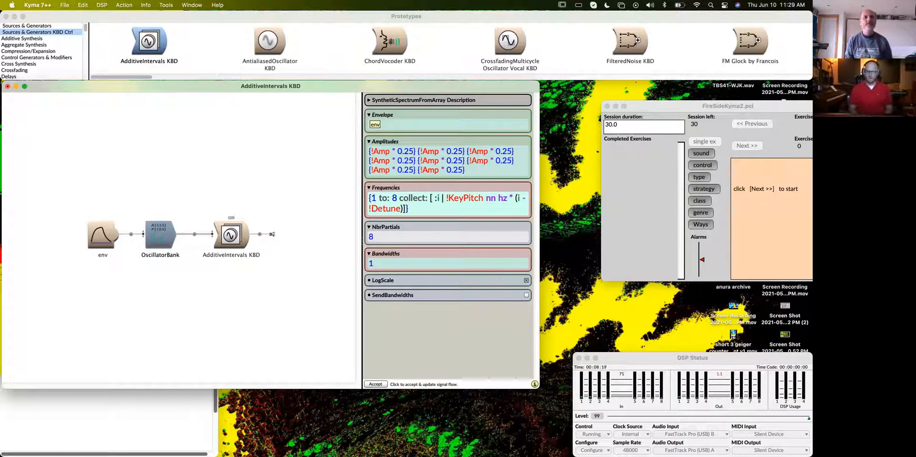
key(super+f)
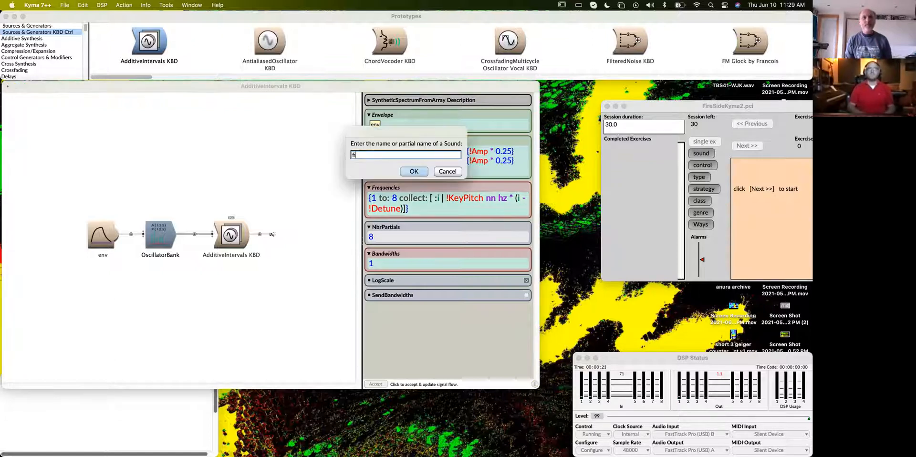
key(BackSpace)
key(BackSpace)
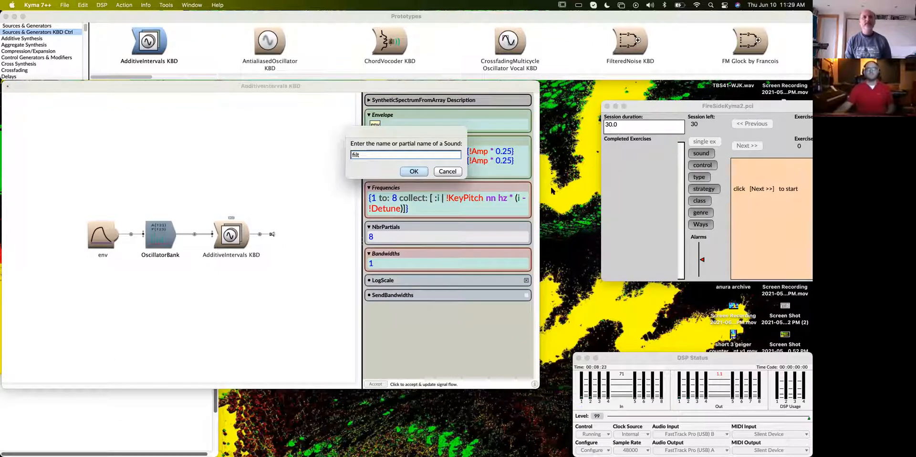
click(444, 171)
- Play the AdditiveIntervals KBD sound and lower its Detune control to about 0.105
click(238, 237)
key(space)
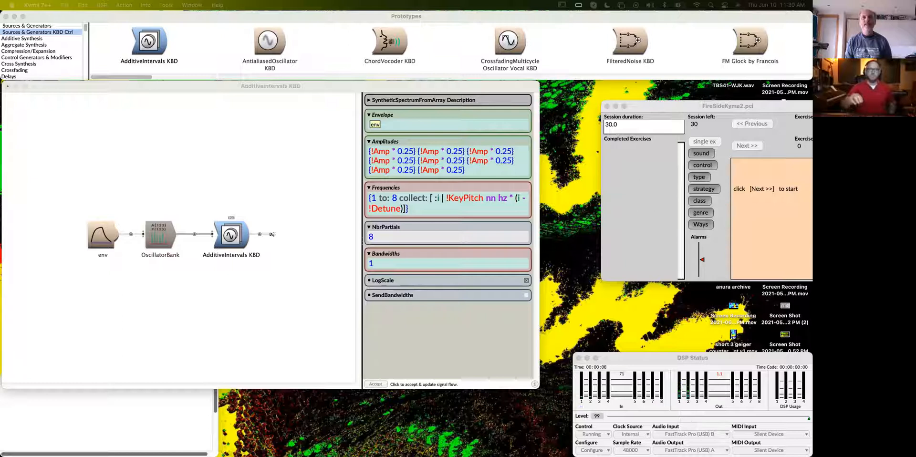
drag(362, 454, 277, 41)
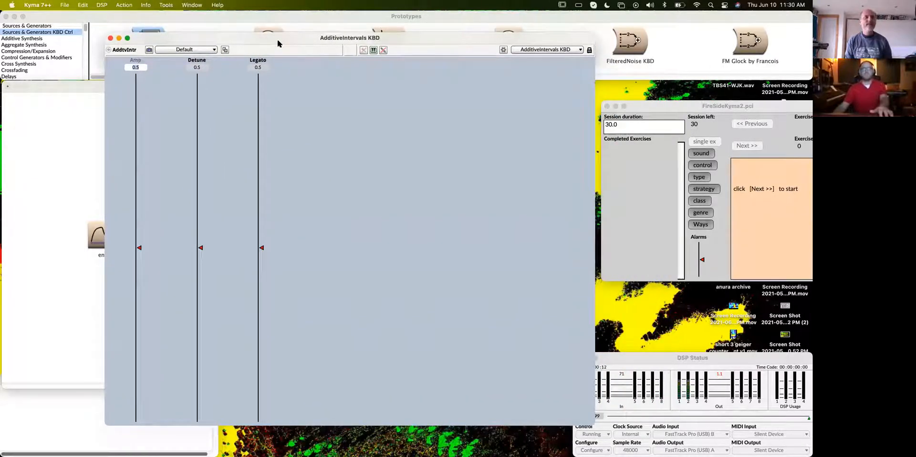
drag(200, 249, 201, 385)
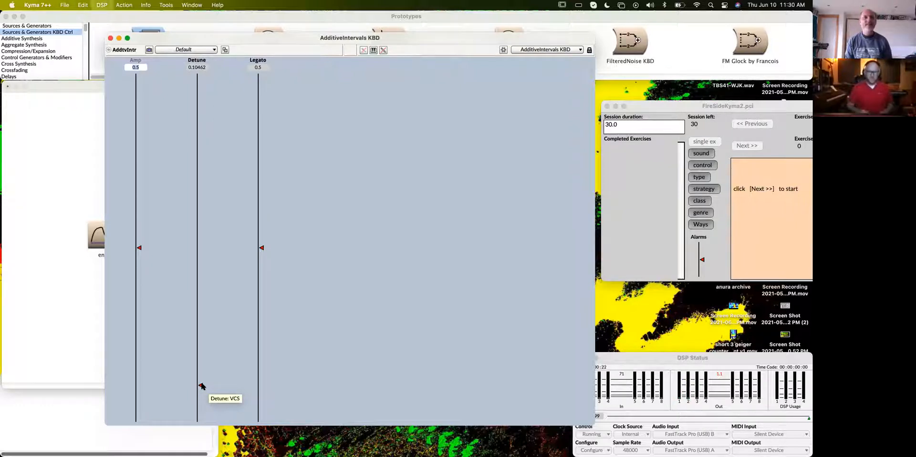
- Close the virtual control surface and find the FilterBank-Resynthesis prototype by searching for "filterbank"
click(111, 38)
click(288, 205)
key(super+b)
text(filterbank)
key(Return)
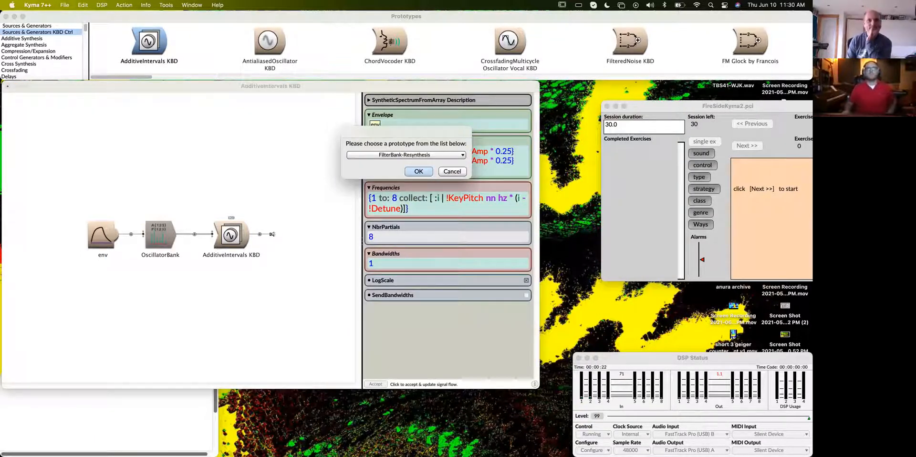
key(Return)
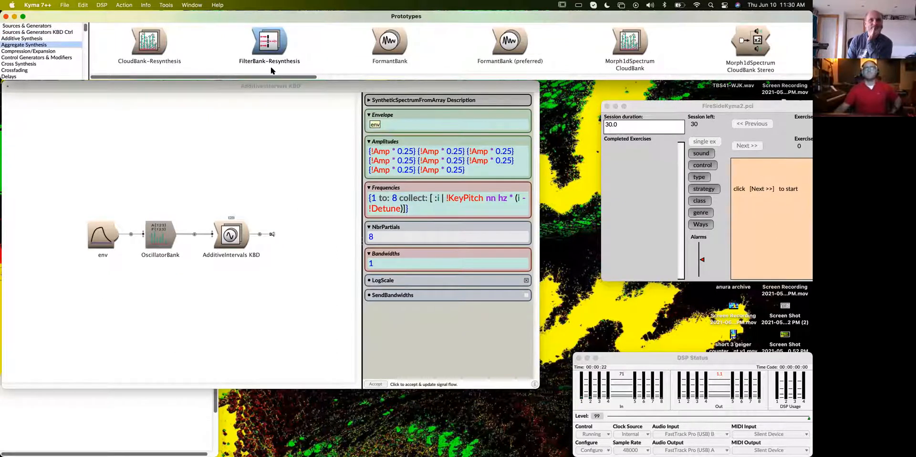
- Open FilterBank-Resynthesis beside the AdditiveIntervals KBD editor and replace its spect module with the OscillatorBank
double_click(273, 42)
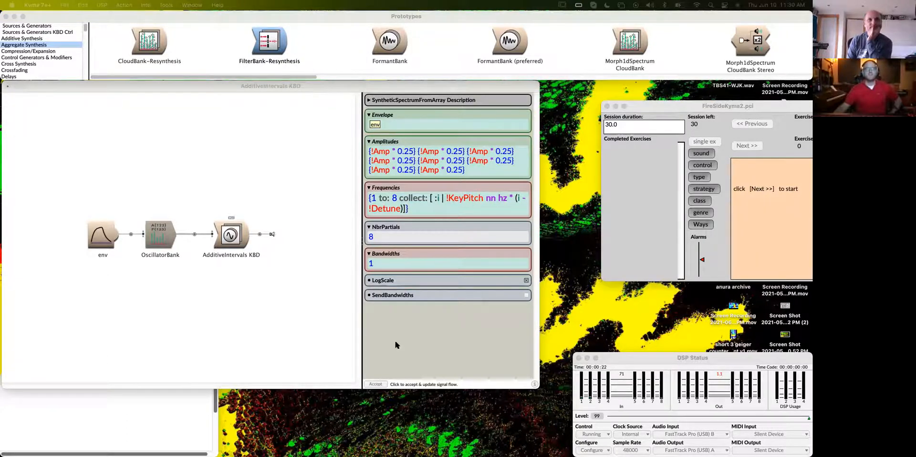
drag(426, 165, 464, 92)
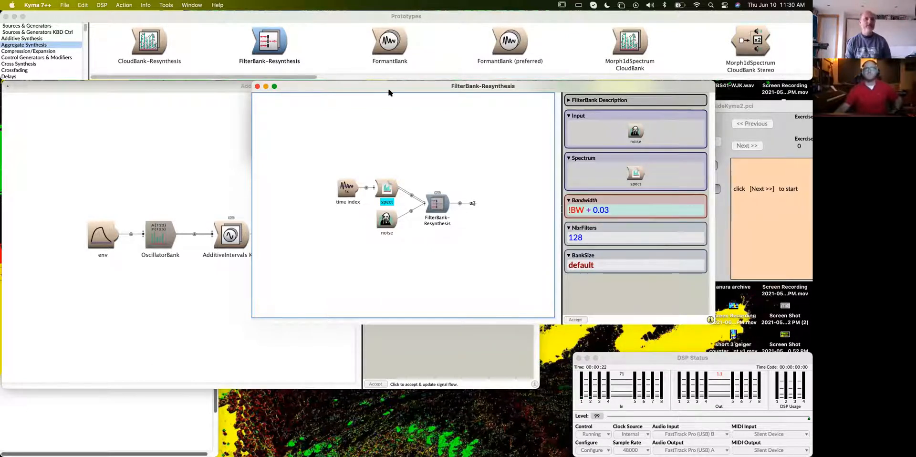
drag(389, 92, 409, 92)
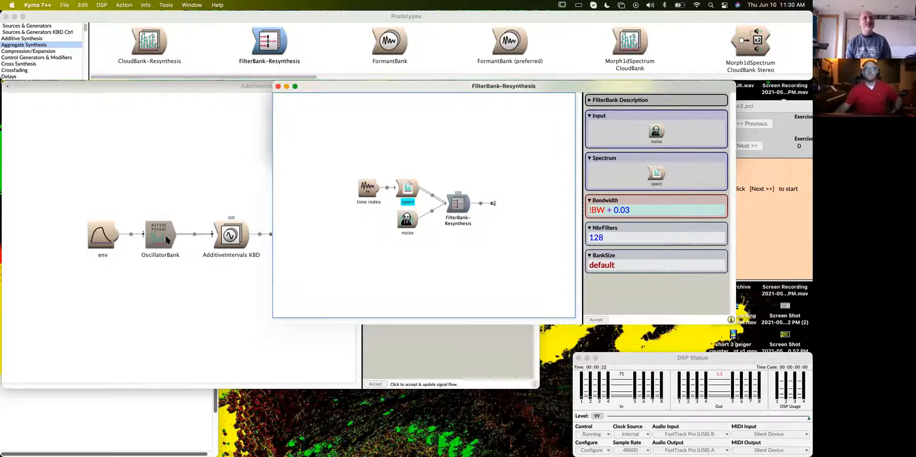
drag(362, 85, 382, 86)
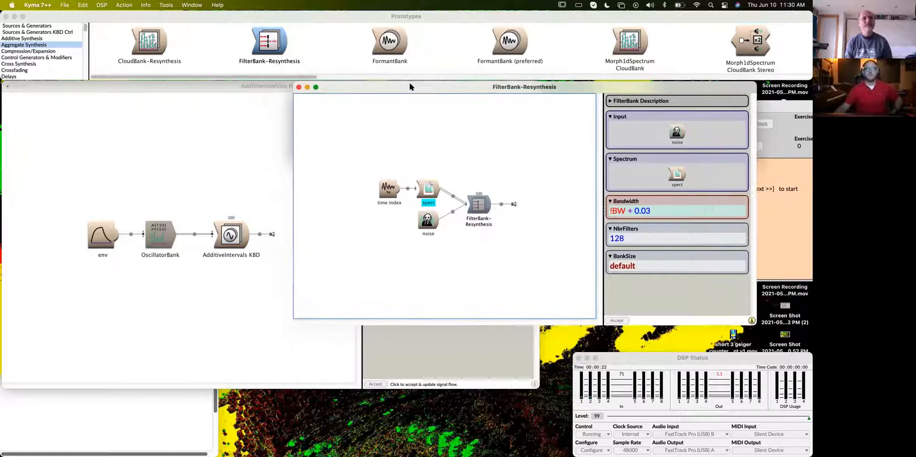
drag(170, 236, 428, 188)
click(447, 178)
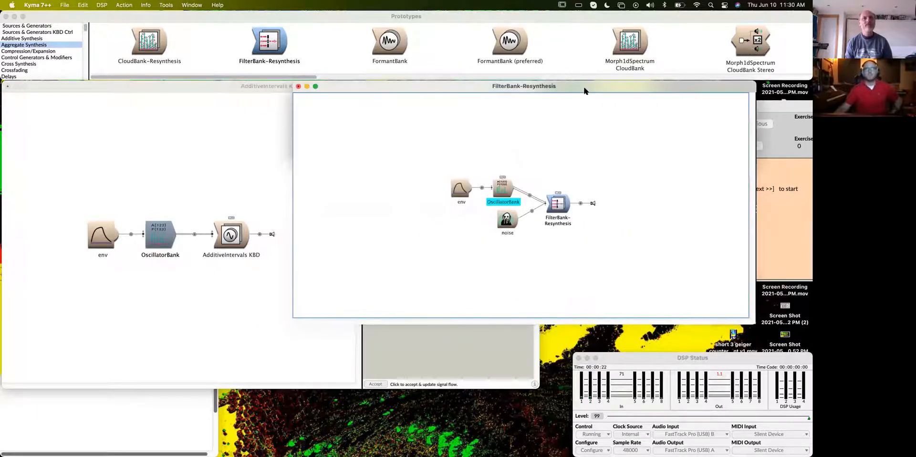
- Reposition and enlarge the FilterBank-Resynthesis editor, and review the parameters of its filter bank, env and OscillatorBank modules
drag(585, 90, 438, 99)
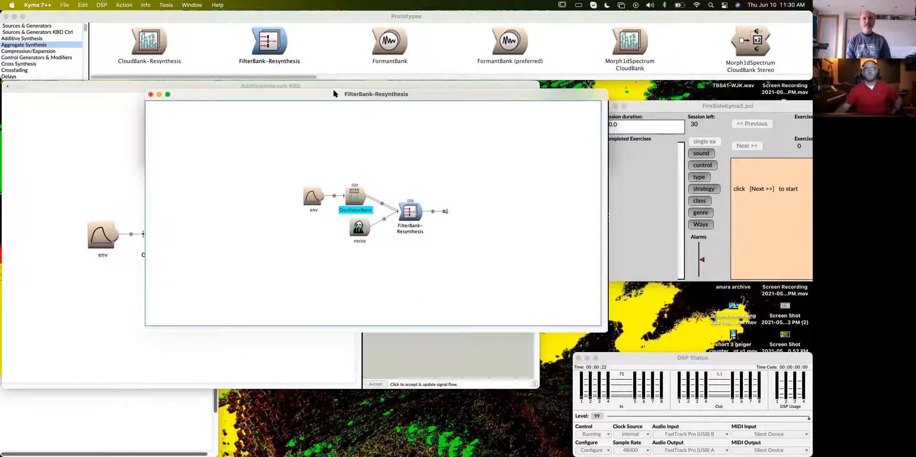
drag(333, 99, 284, 92)
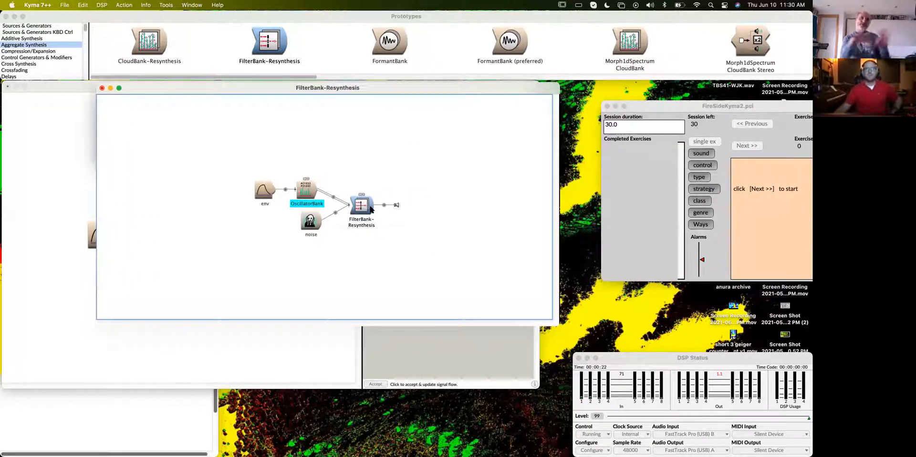
double_click(367, 206)
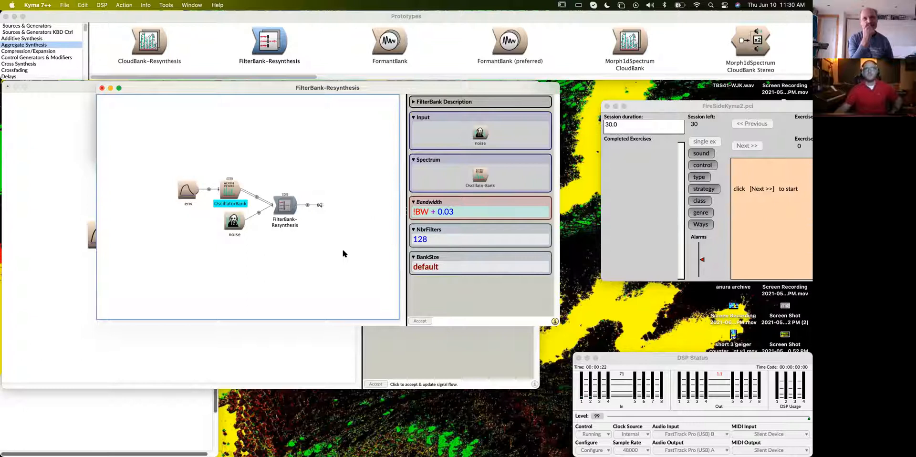
drag(560, 324, 646, 333)
click(225, 196)
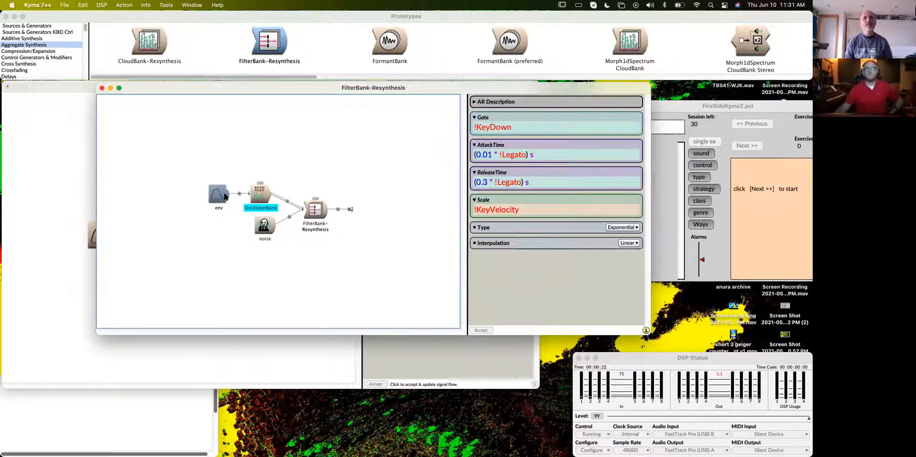
click(264, 197)
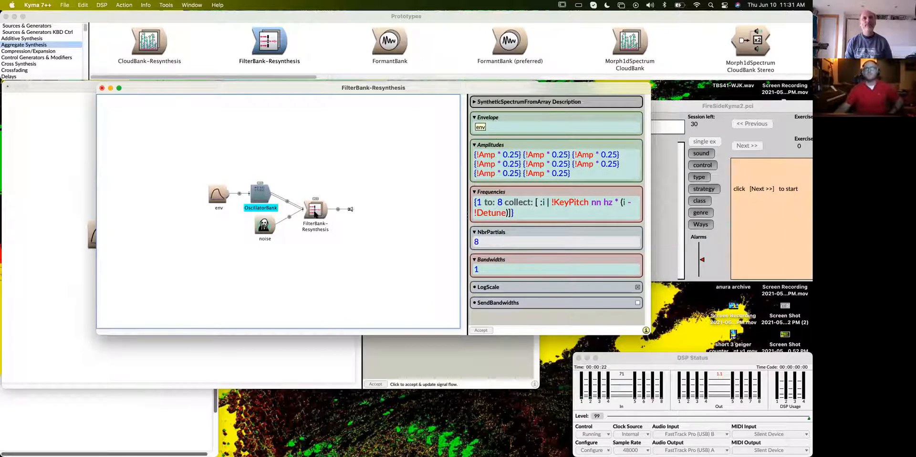
- Review the noise module, then play FilterBank-Resynthesis, lowering Detune to about 0.237 and BW to about 0.036
click(315, 213)
click(263, 227)
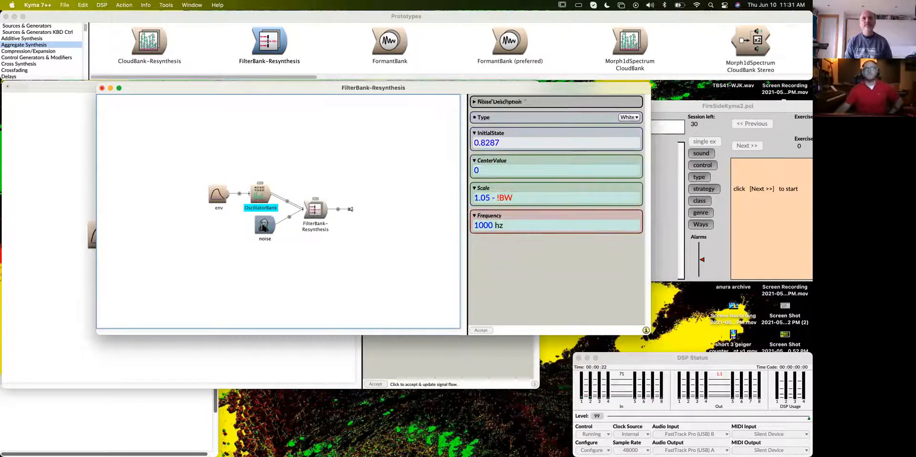
click(313, 219)
key(super+p)
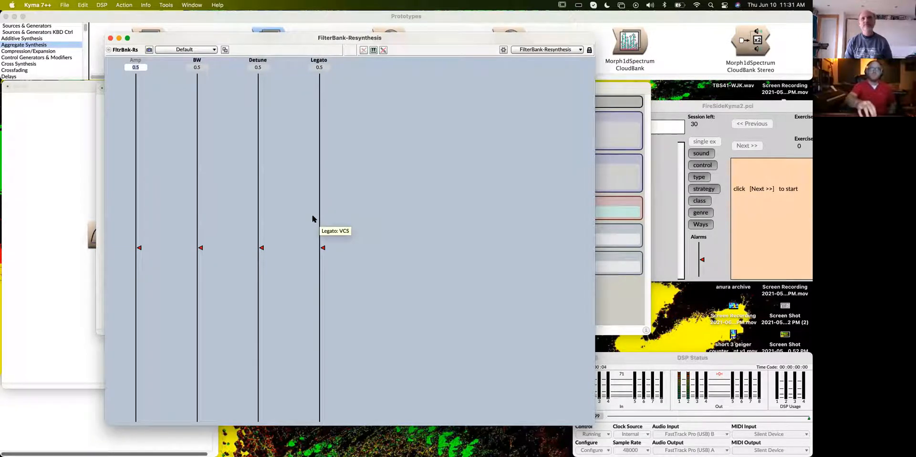
mouse_move(262, 248)
mouse_down()
mouse_move(262, 392)
mouse_move(263, 340)
mouse_up()
drag(201, 250, 203, 353)
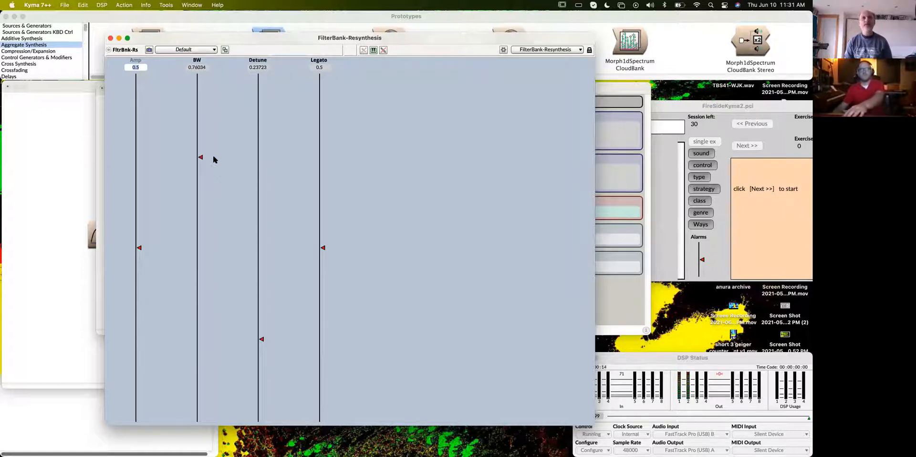
mouse_move(201, 159)
mouse_down()
mouse_move(193, 229)
mouse_move(203, 411)
mouse_up()
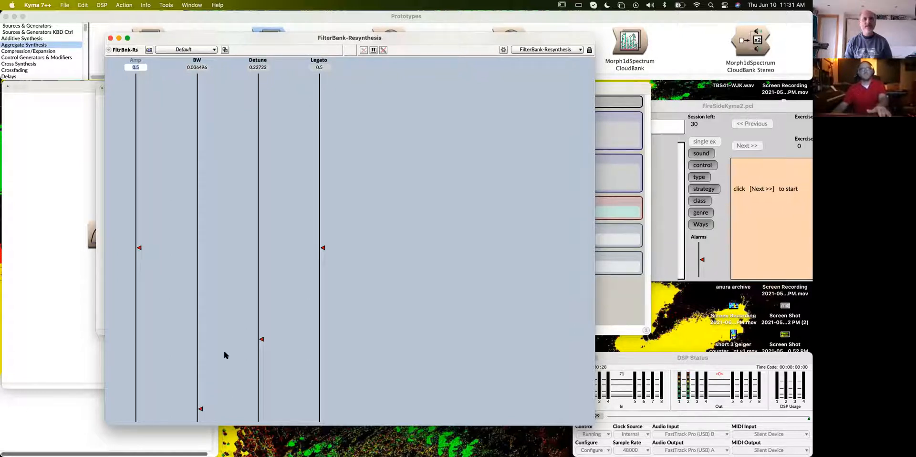
- Raise Amp to about 0.854, set BW to 1.0d-5 and Detune to 0, and close the virtual control surface
drag(140, 248, 140, 126)
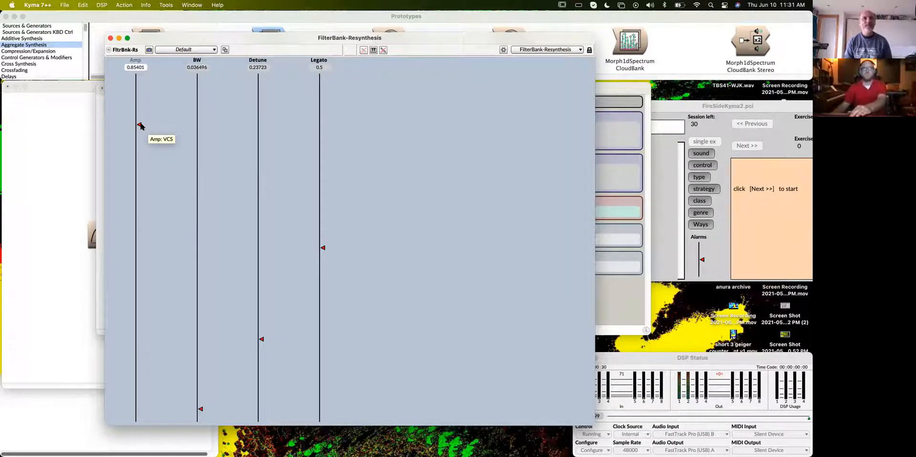
drag(202, 410, 202, 419)
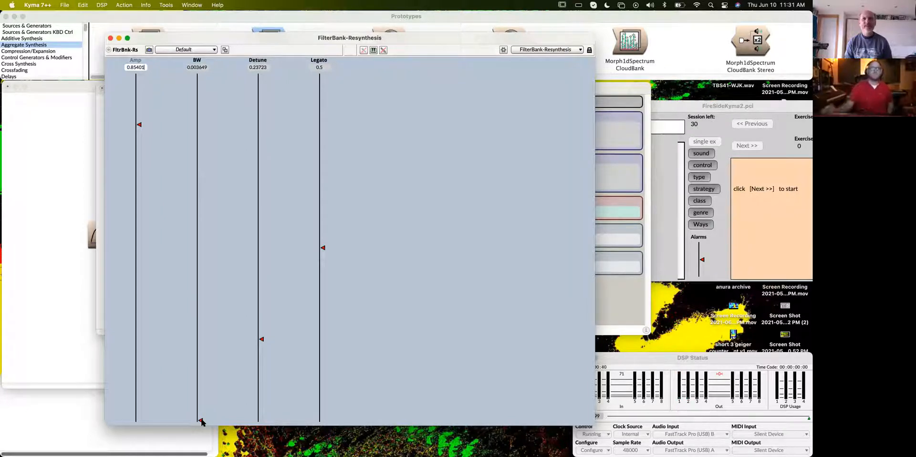
click(197, 67)
text(0.0d-5)
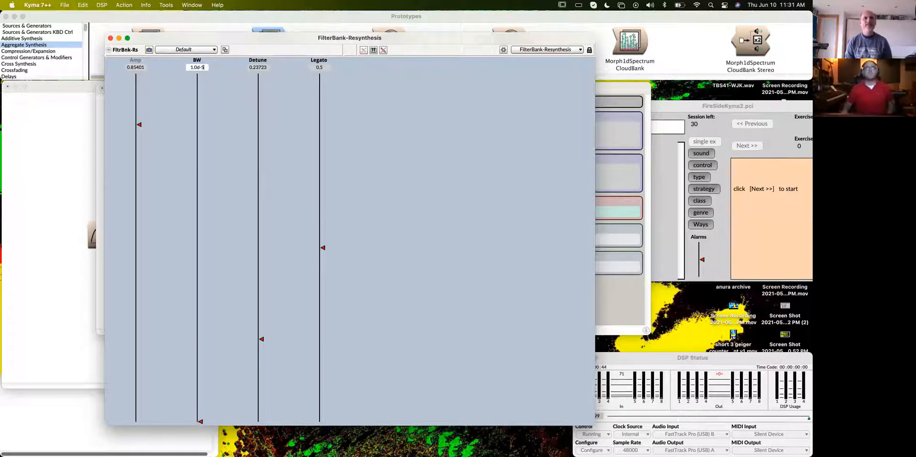
click(265, 177)
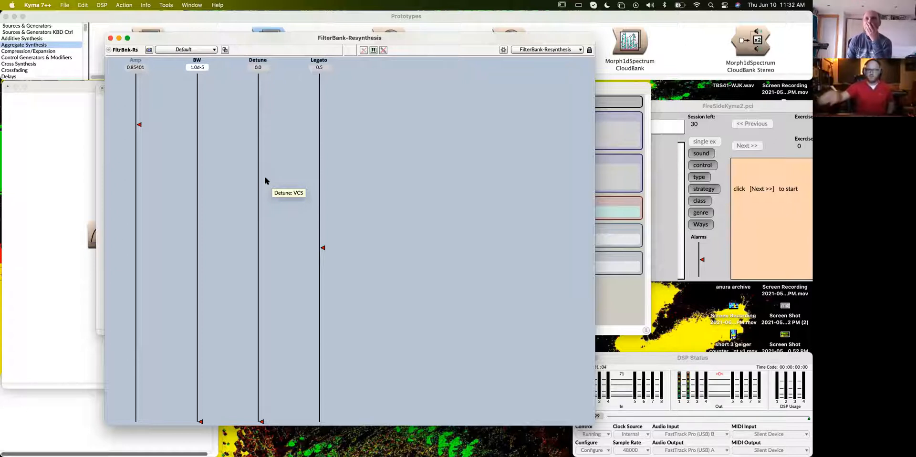
click(110, 37)
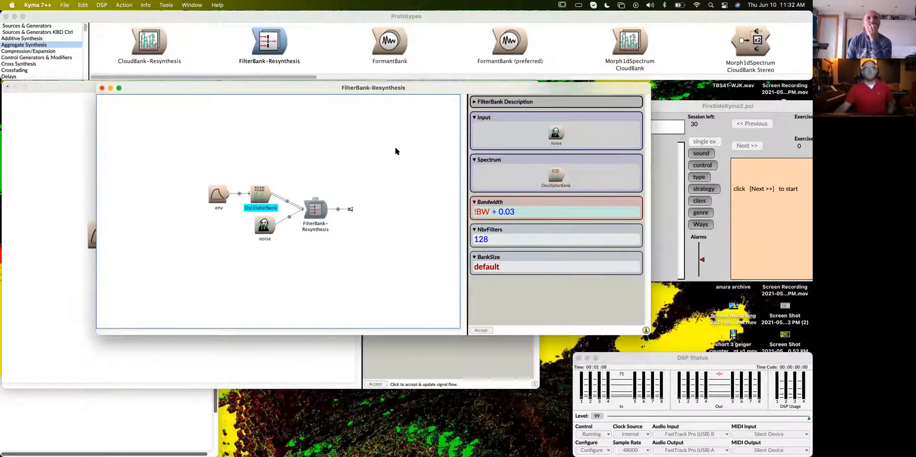
- Set the filter bank's NbrFilters to 8, reduce its Bandwidth expression to !BW alone, and accept the changes
drag(387, 93, 362, 91)
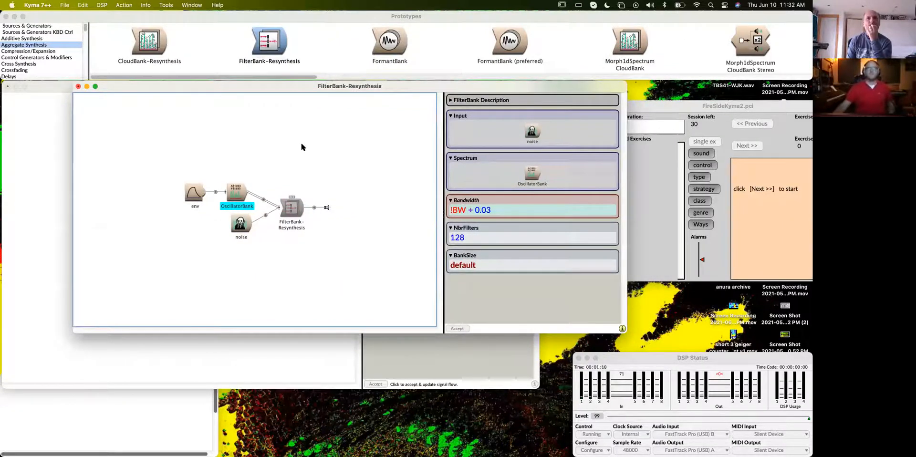
mouse_move(246, 231)
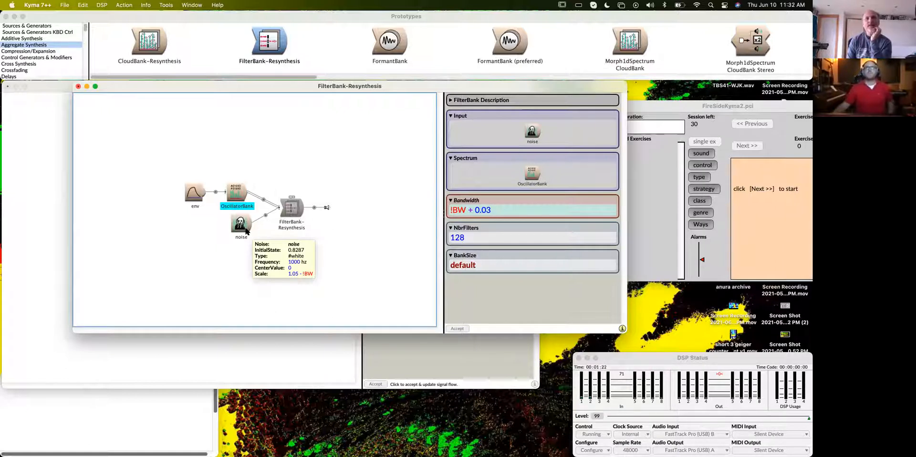
double_click(468, 237)
text(8)
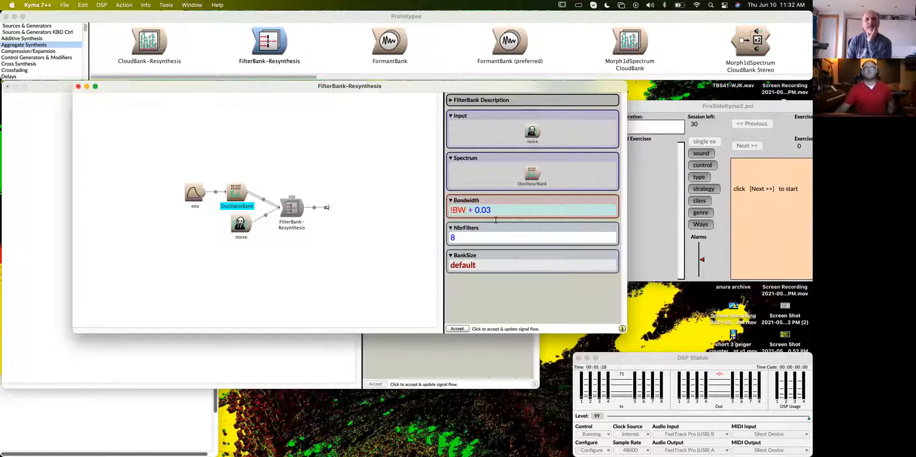
mouse_move(476, 201)
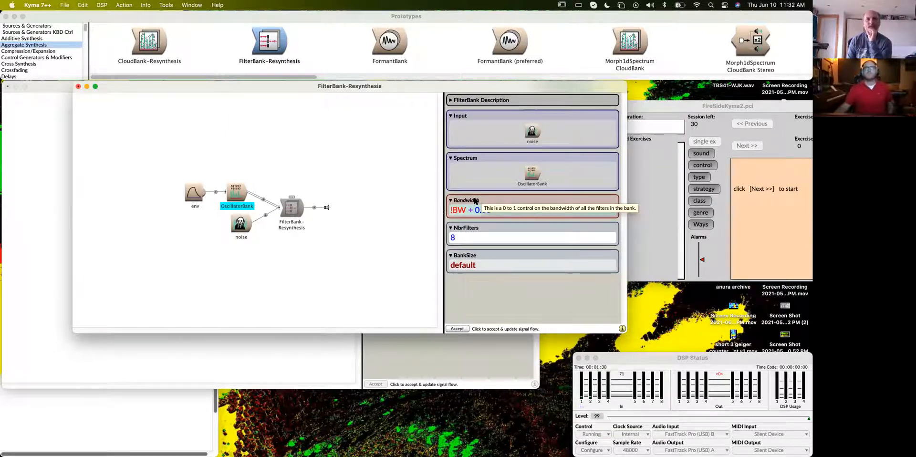
click(542, 211)
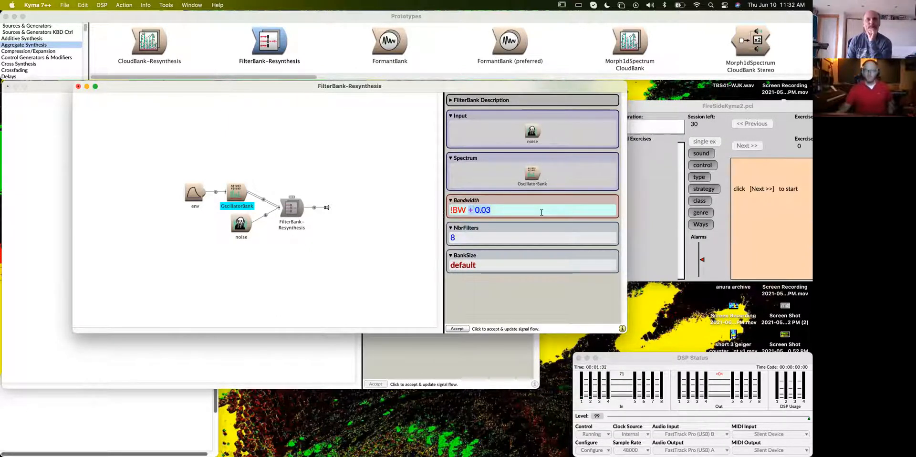
key(BackSpace)
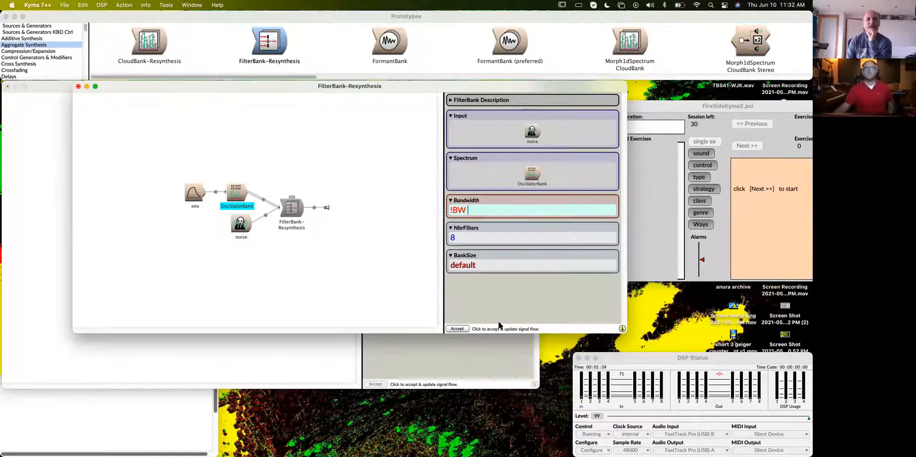
click(465, 328)
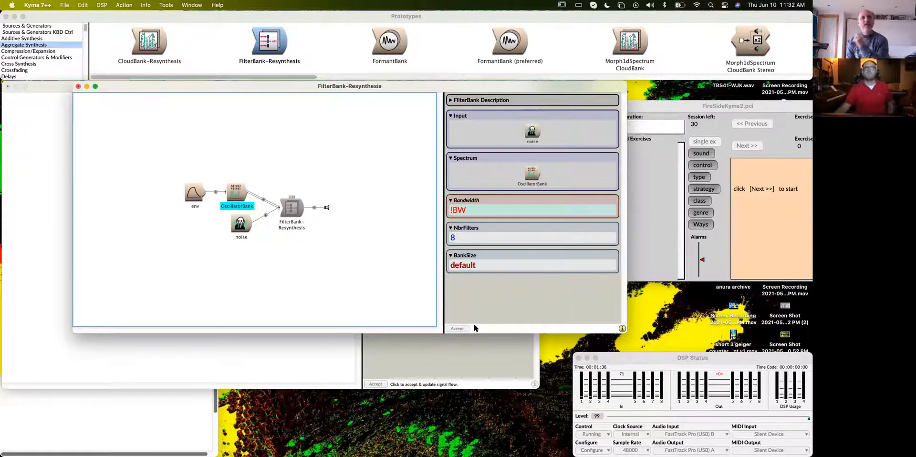
- Play the revised FilterBank-Resynthesis with Amp raised to about 0.89 and both BW and Detune lowered to 0
click(288, 211)
key(super+p)
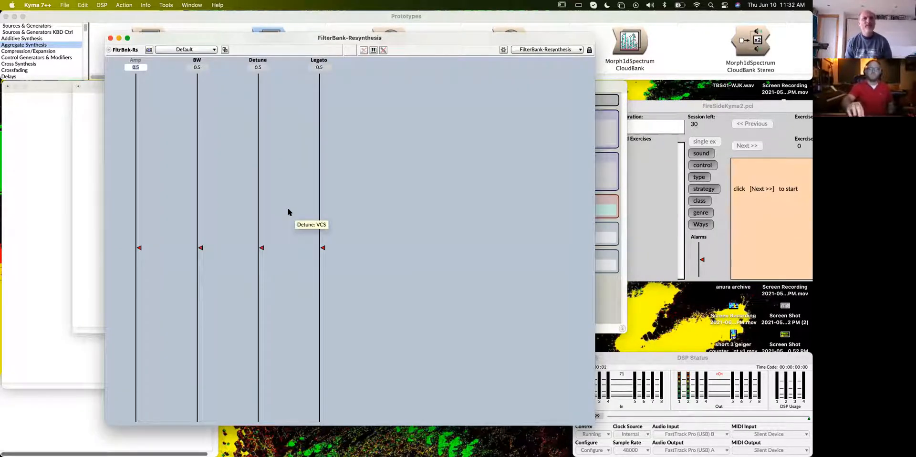
key(0)
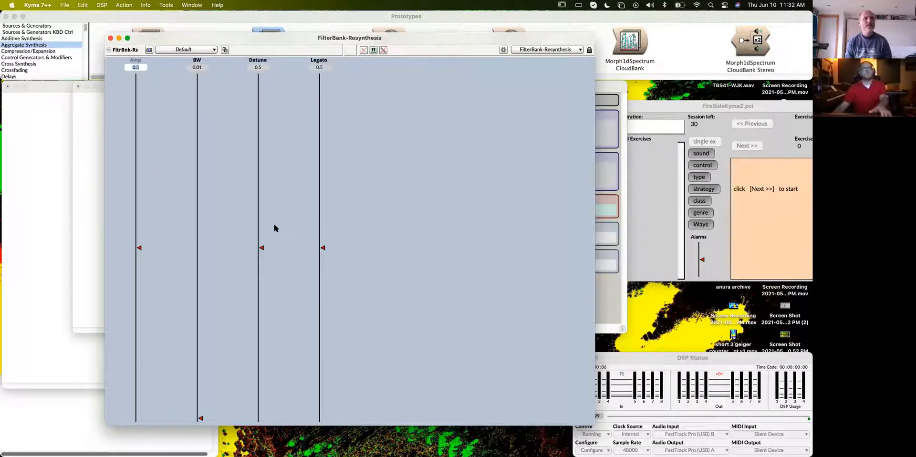
drag(262, 248, 265, 423)
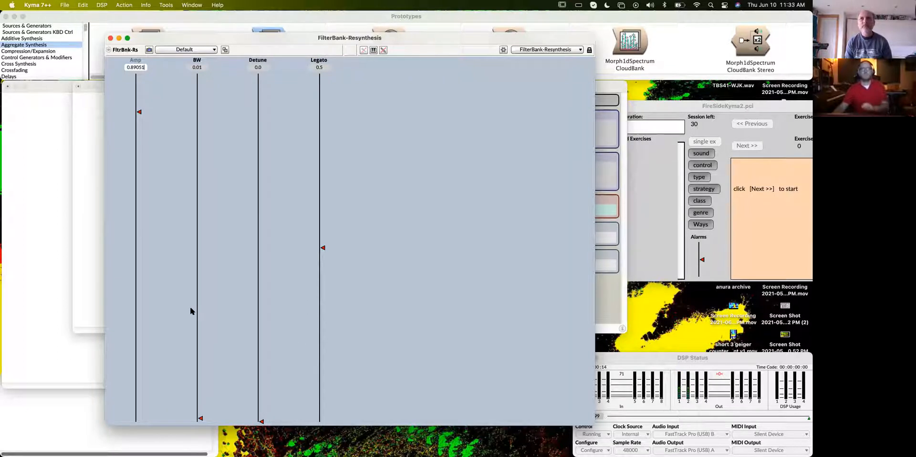
scroll(193, 309, down, 3)
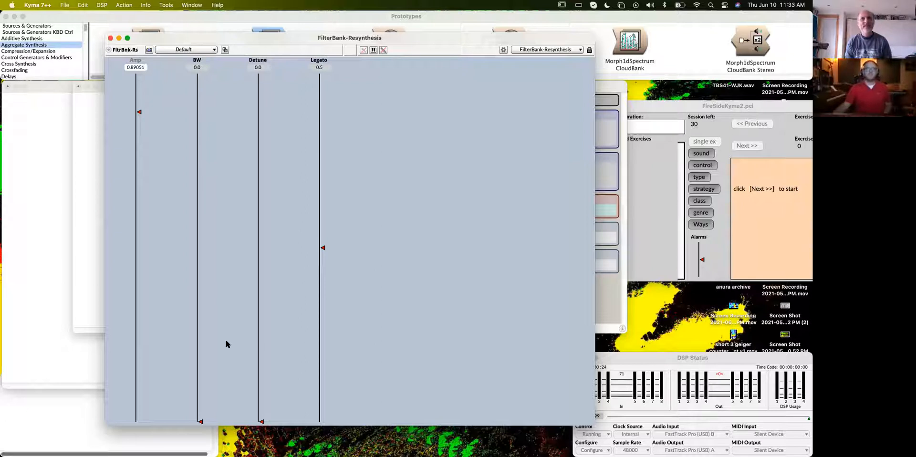
- Raise BW gradually to about 0.026, set Legato to about 0.026, and close the virtual control surface
drag(201, 422, 201, 420)
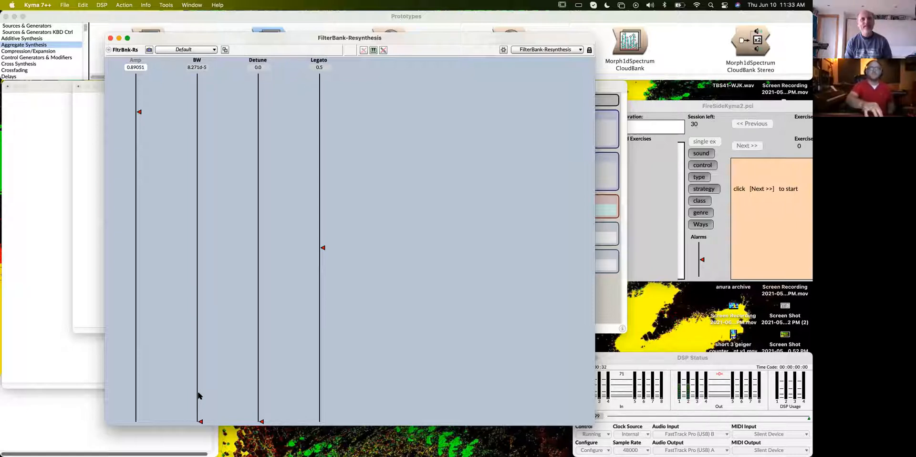
drag(200, 422, 201, 420)
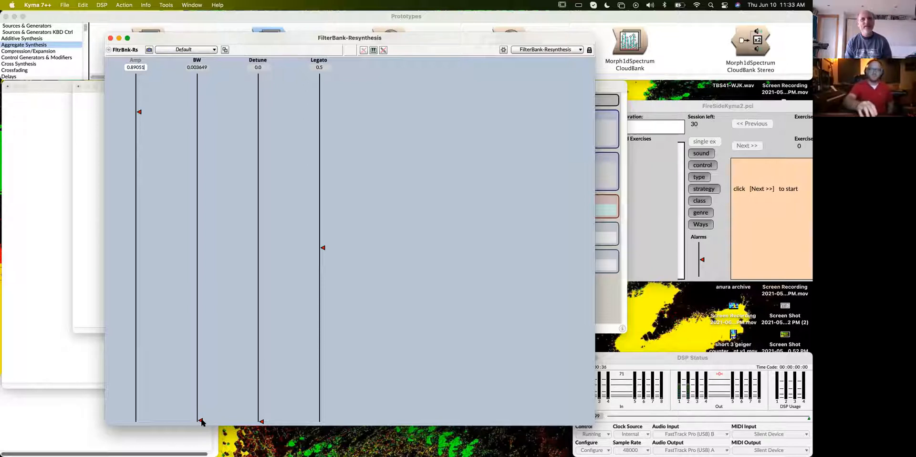
drag(201, 421, 201, 415)
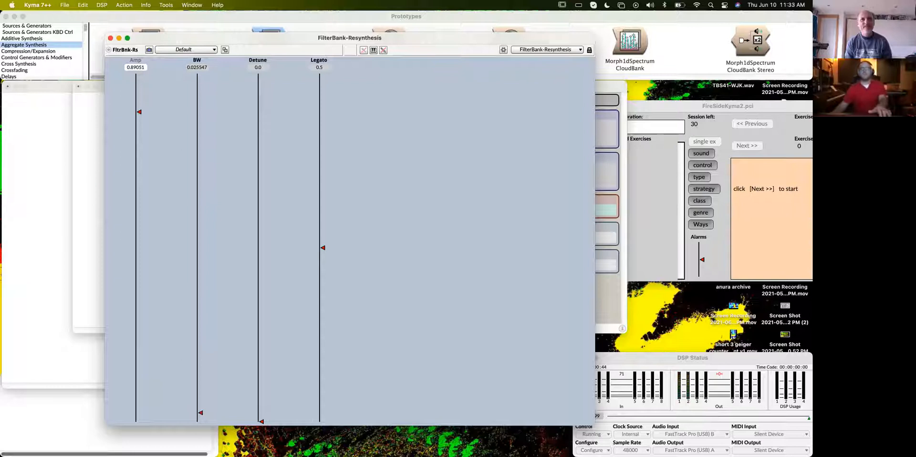
click(324, 412)
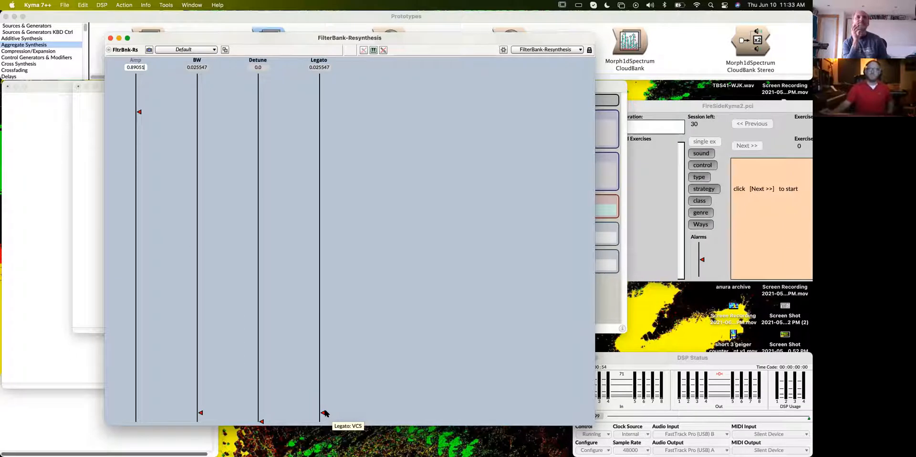
click(110, 38)
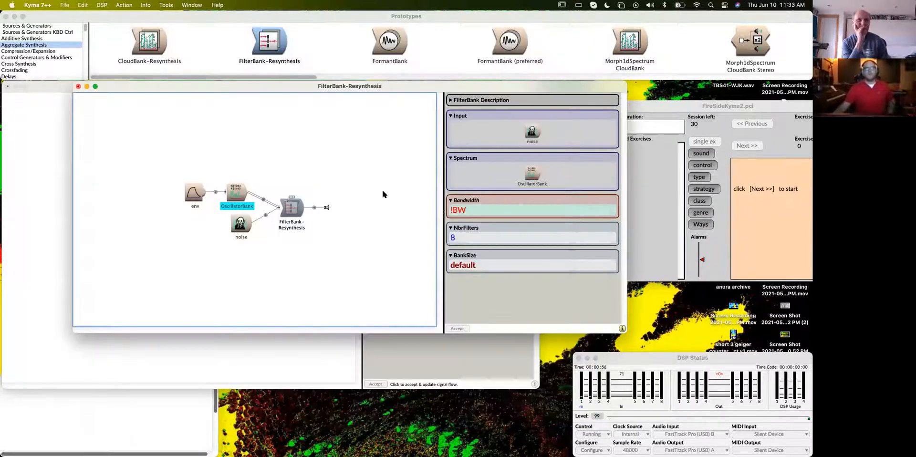
- Find the ModalFilter prototype by searching for "modalfilter" and open it beside the FilterBank-Resynthesis editor
drag(298, 85, 289, 74)
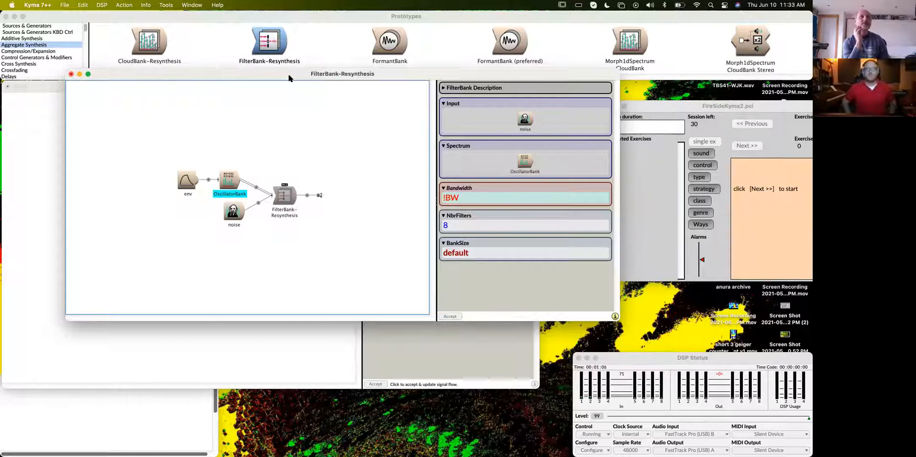
key(ctrl+b)
text(modalfilter)
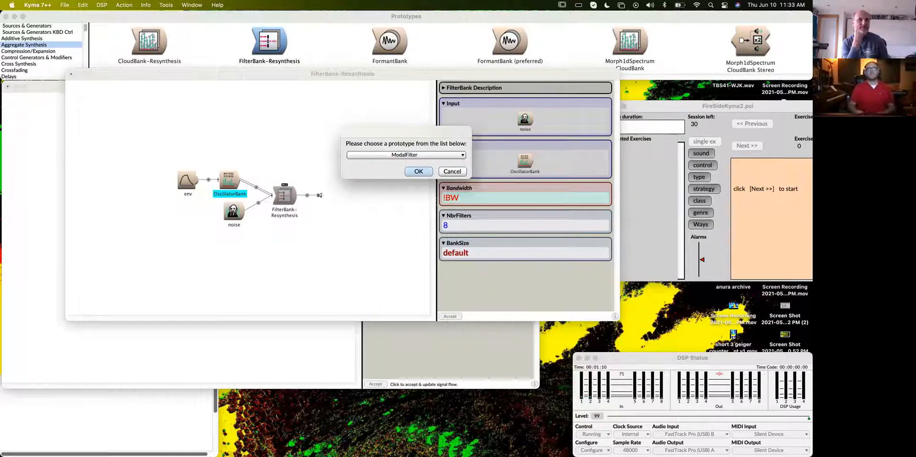
key(Return)
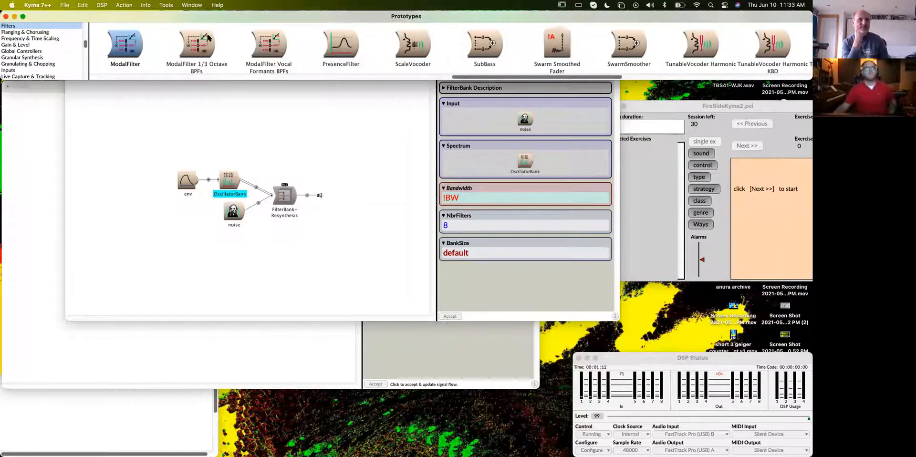
double_click(124, 45)
drag(500, 59, 618, 87)
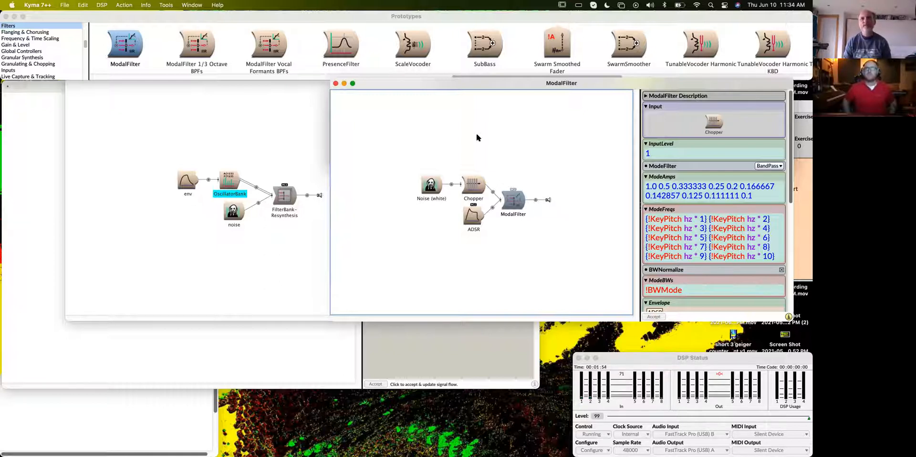
drag(480, 84, 451, 80)
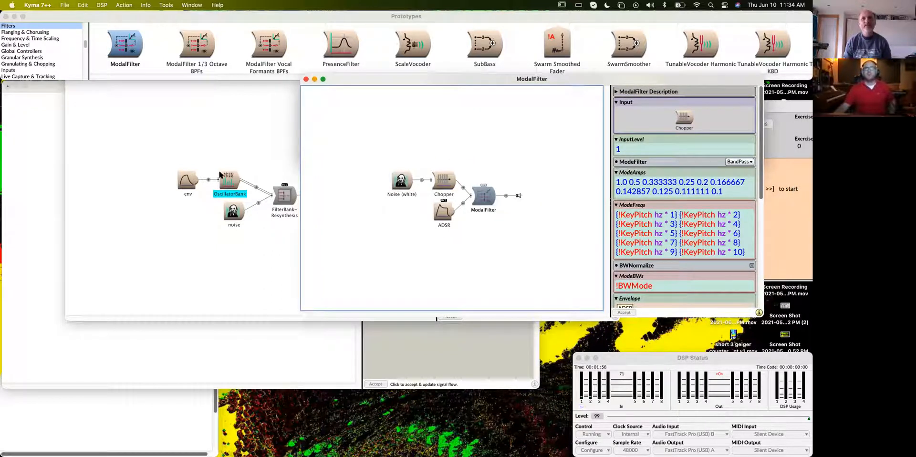
- Copy the OscillatorBank module from FilterBank-Resynthesis and paste it over the ModeFreqs expressions in ModalFilter
click(229, 181)
double_click(229, 181)
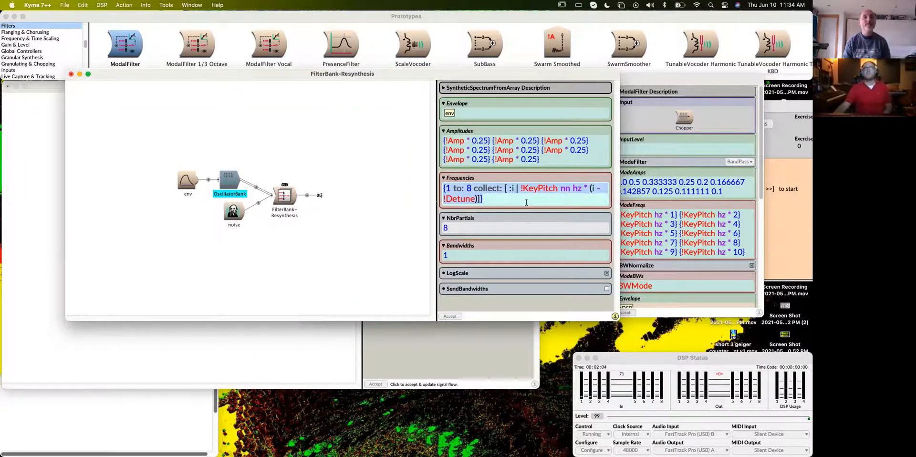
click(226, 181)
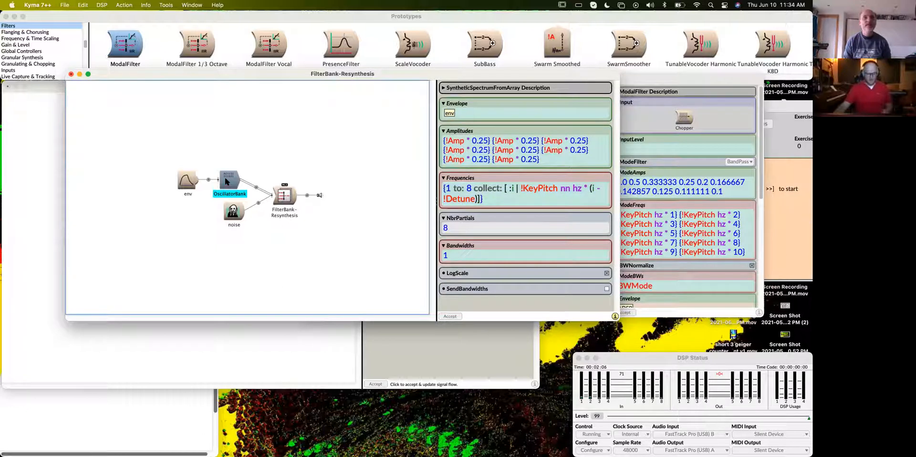
drag(641, 78, 506, 66)
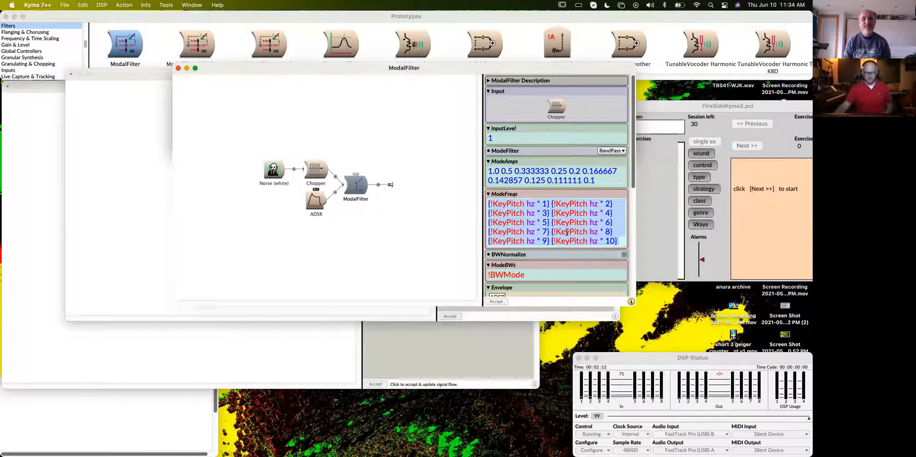
key(ctrl+v)
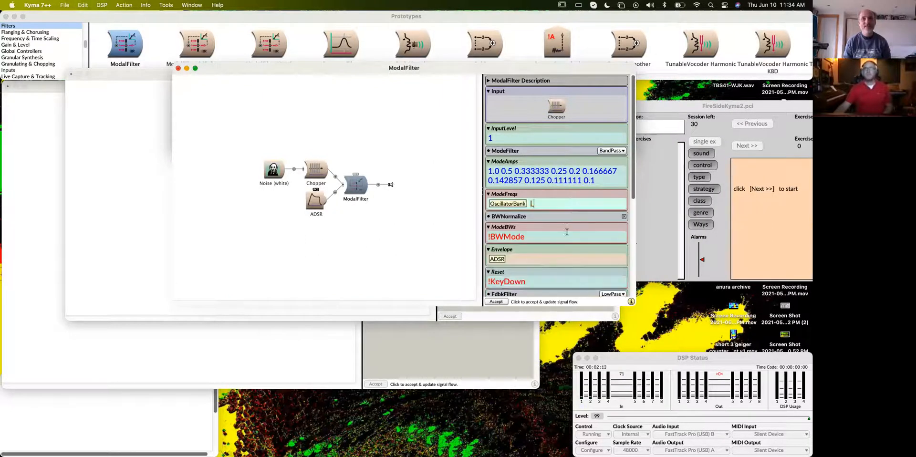
click(411, 237)
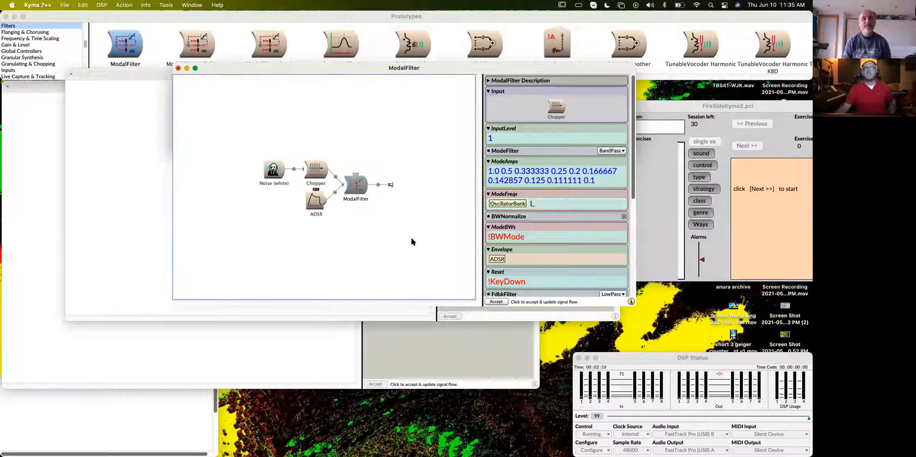
- Space out the OscillatorBank branch in ModalFilter, search the prototypes for "tracks", and open SpectrumTrackSelector in its own editor
drag(382, 212, 383, 246)
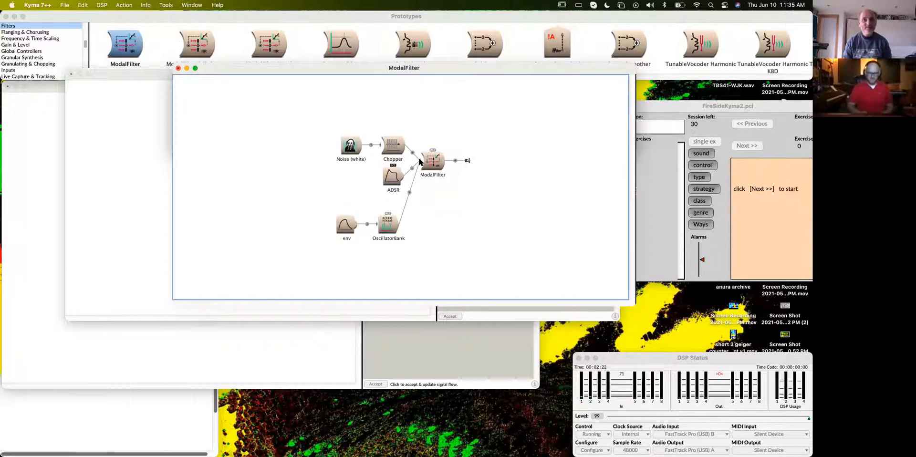
key(super+b)
text(triggered)
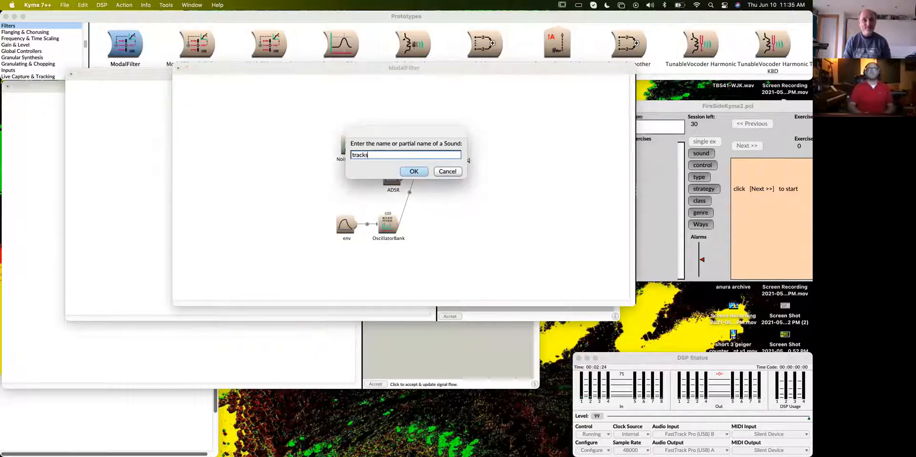
key(Return)
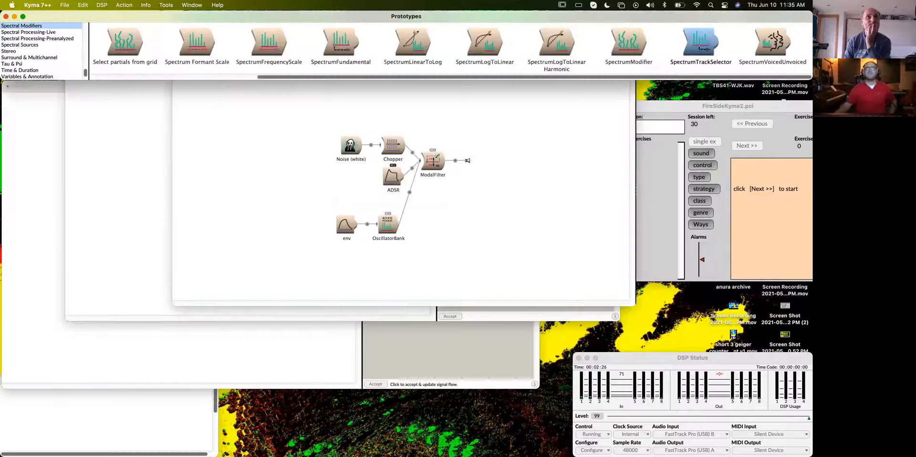
double_click(701, 47)
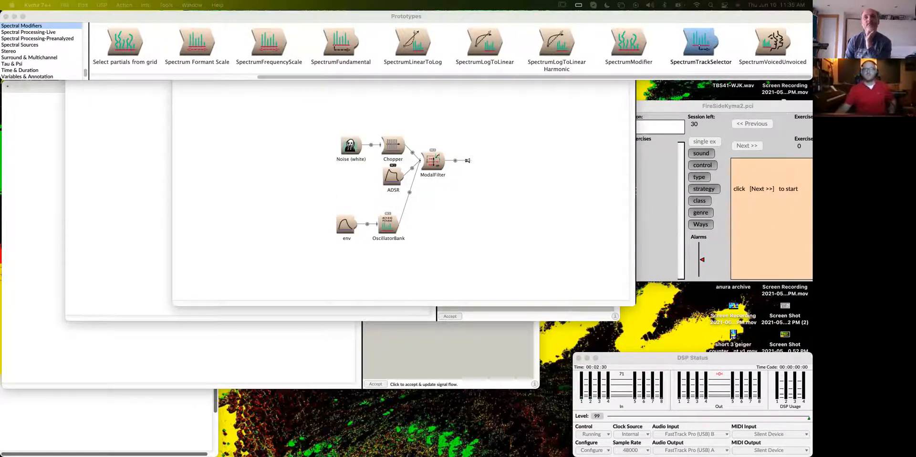
drag(465, 56, 673, 106)
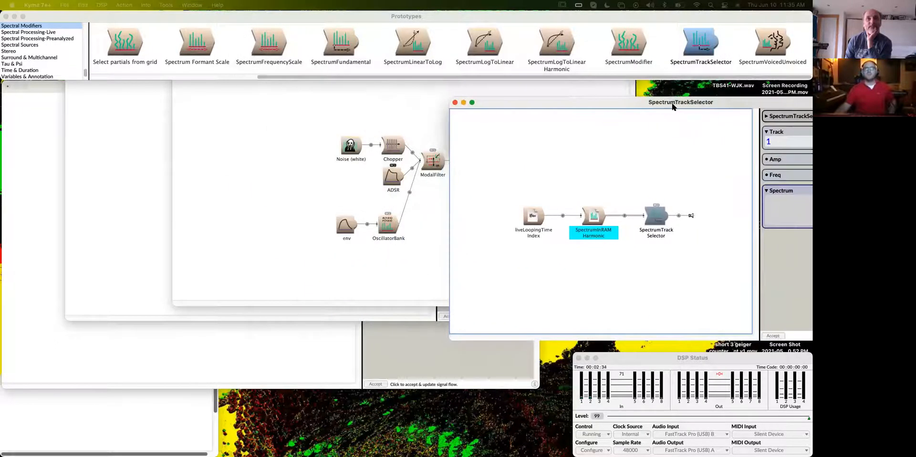
- Insert a SpectrumTrackSelector between OscillatorBank and ModalFilter, place it below ADSR, and close the prototype's separate editor
click(409, 96)
drag(431, 70, 344, 73)
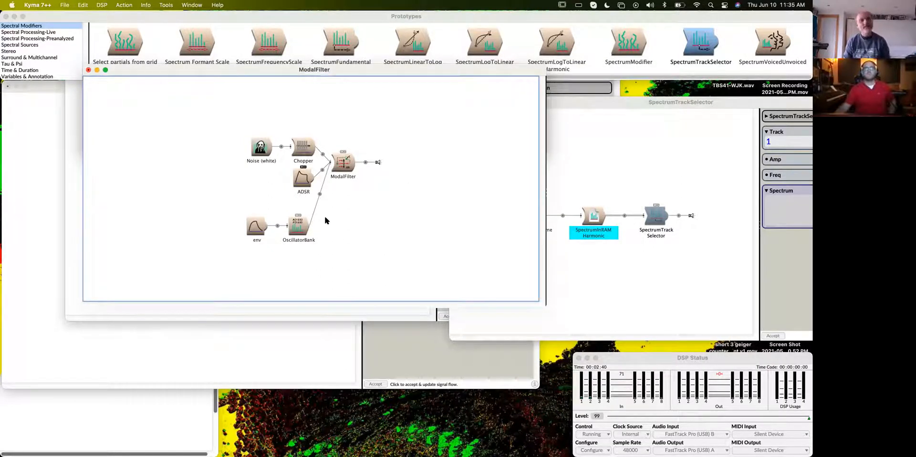
key(ctrl+v)
drag(348, 216, 312, 205)
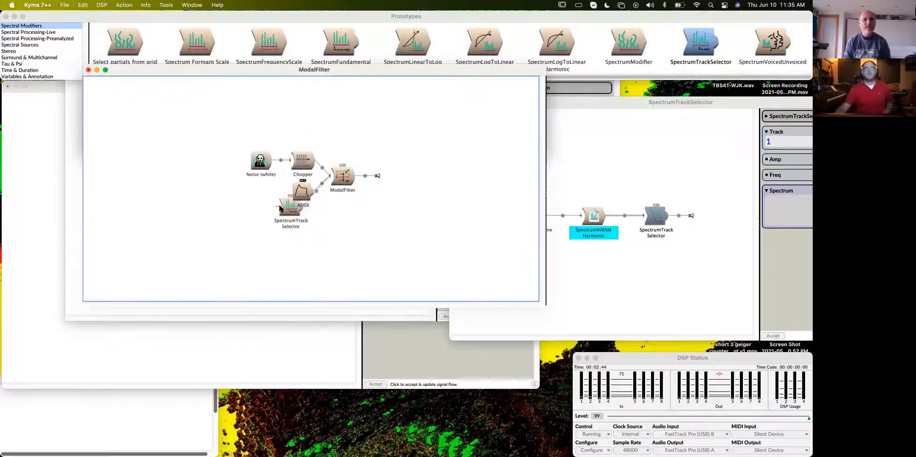
click(329, 176)
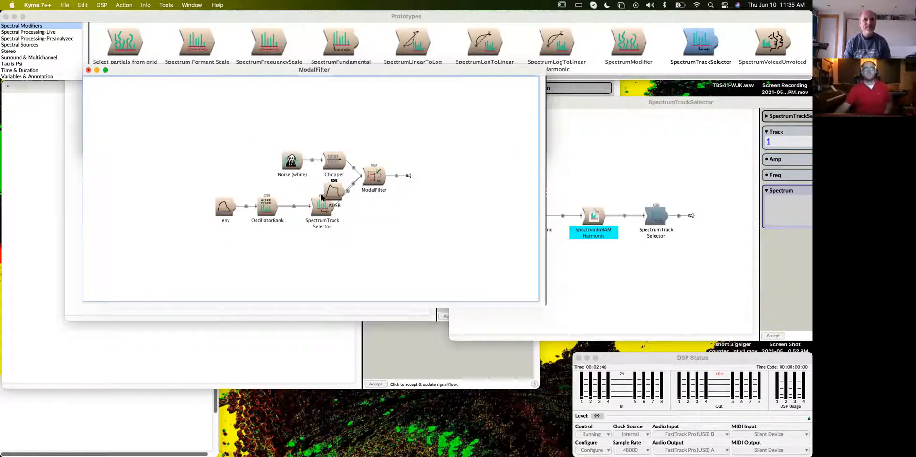
drag(319, 211, 321, 232)
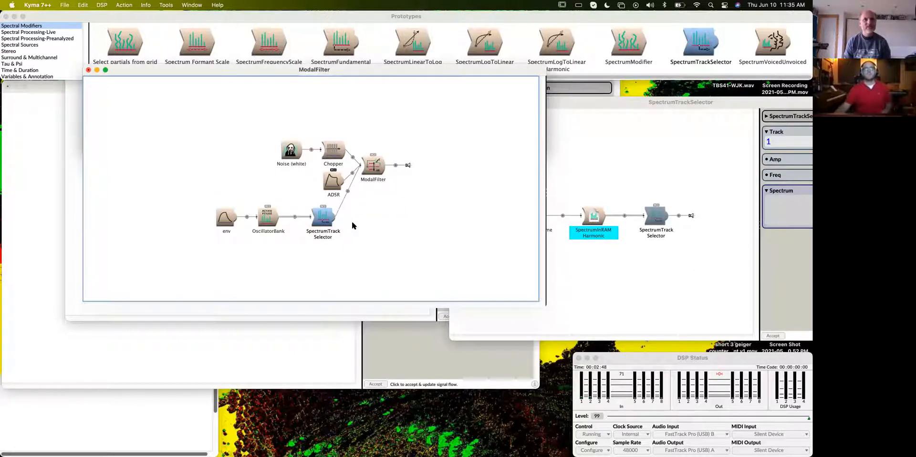
click(553, 127)
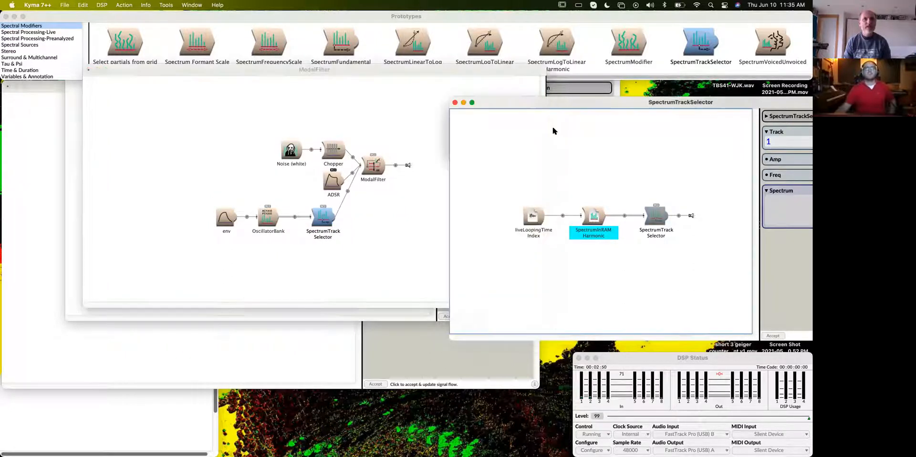
click(455, 102)
drag(418, 74, 444, 104)
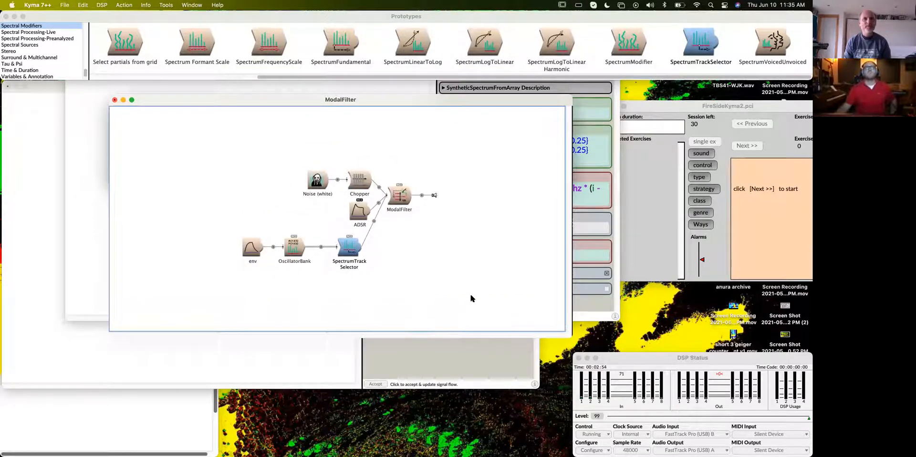
- Rename the SpectrumTrackSelector in the ModalFilter signal flow to 1
click(344, 248)
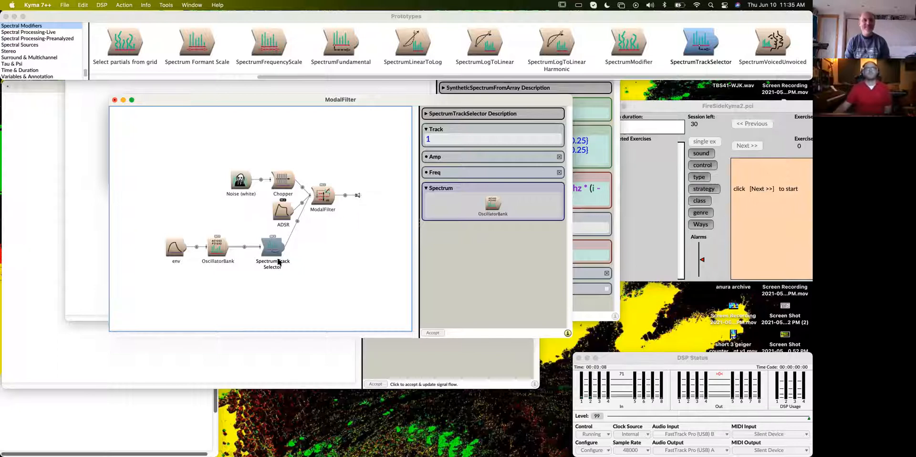
key(Return)
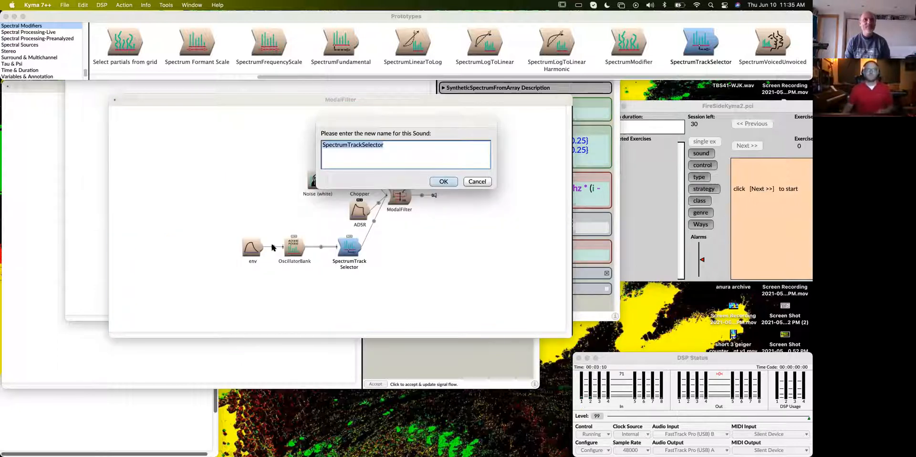
text(1)
key(Return)
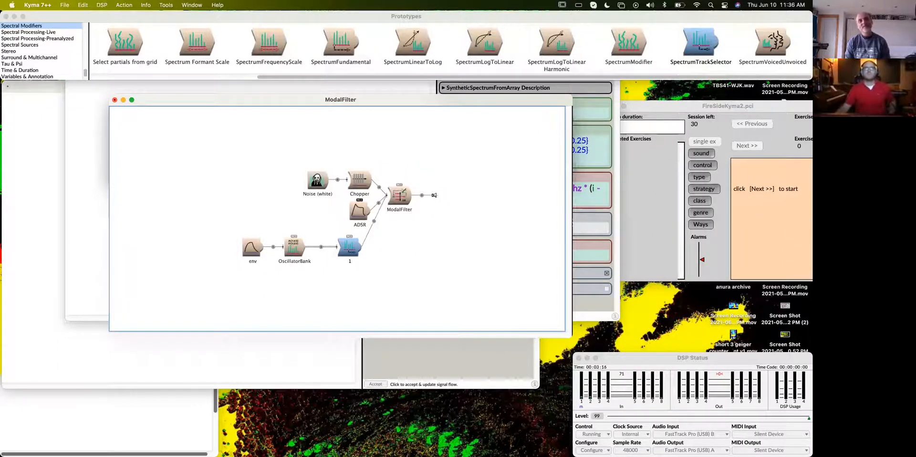
- Enclose the track selector's "1 L" expression in ModalFilter's ModeFreqs in curly braces
double_click(397, 196)
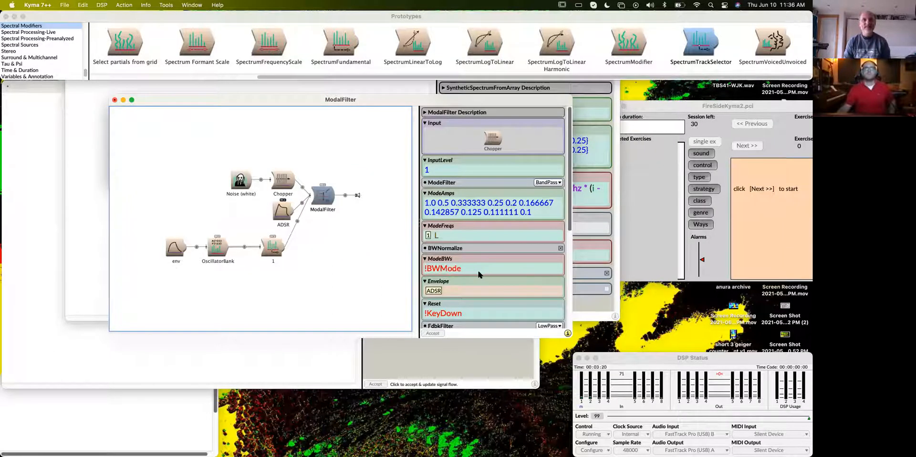
scroll(477, 277, down, 1)
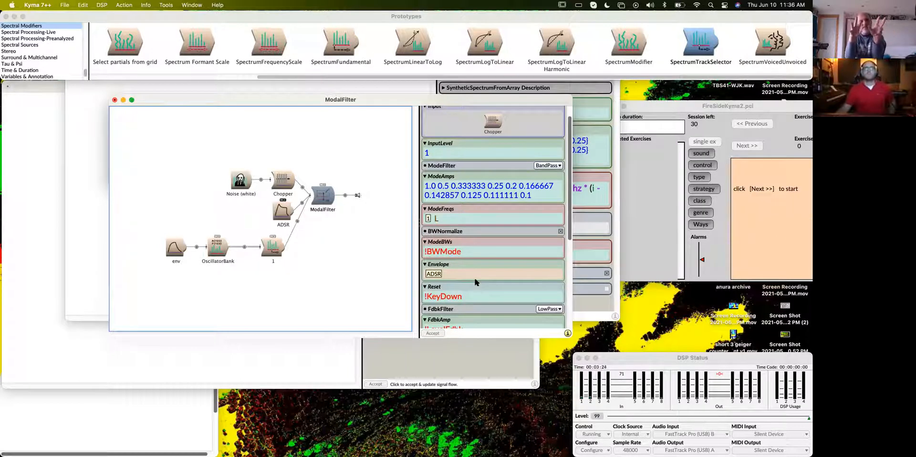
click(428, 220)
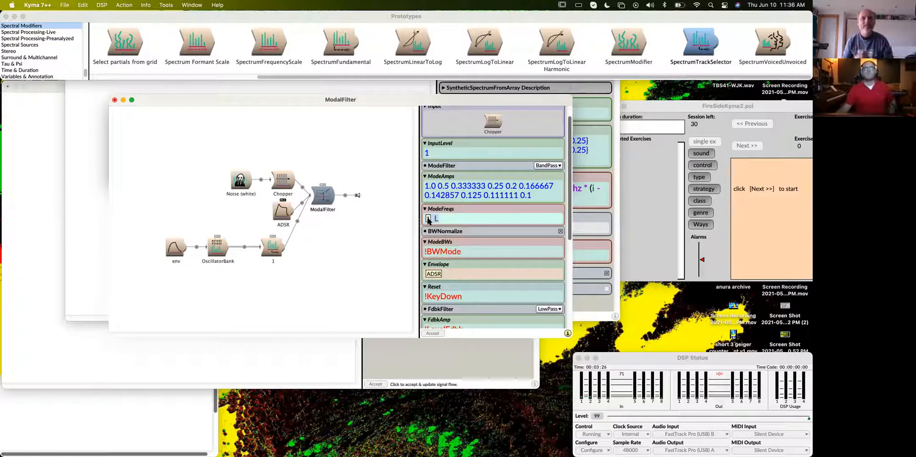
key(Left)
text(()
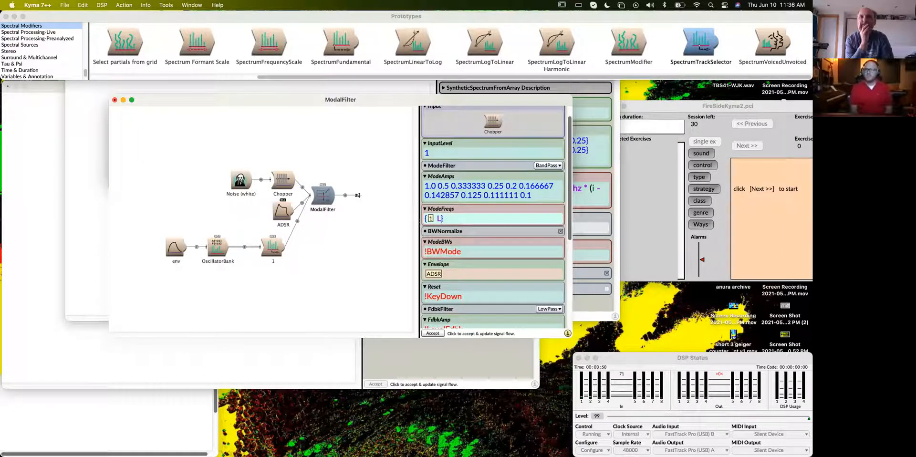
text(})
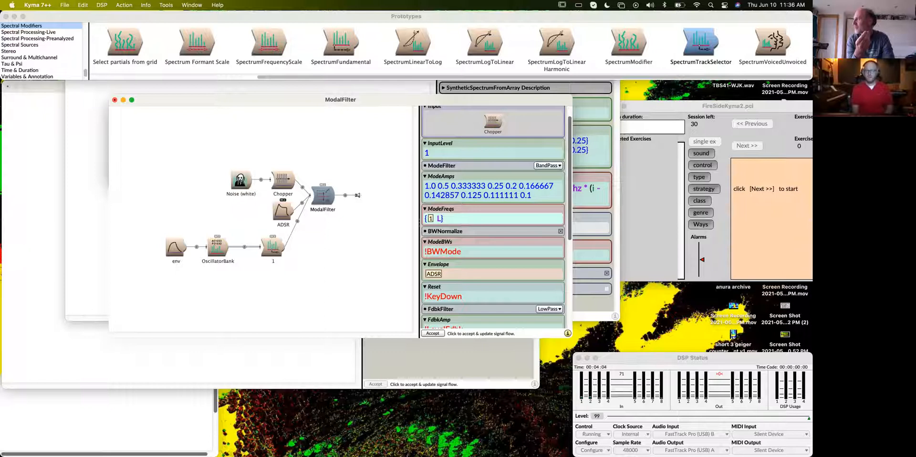
text(})
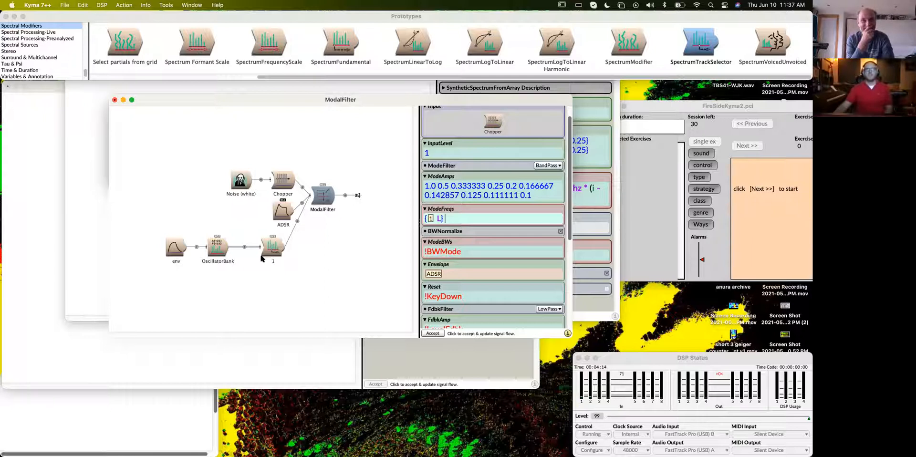
- Open the parameters of track selector 1, copy the module, and return to the ModalFilter parameters
click(263, 252)
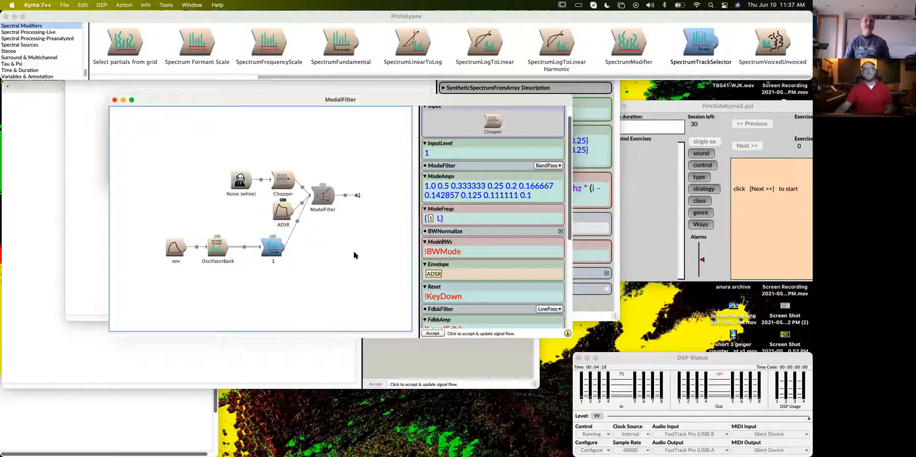
double_click(275, 249)
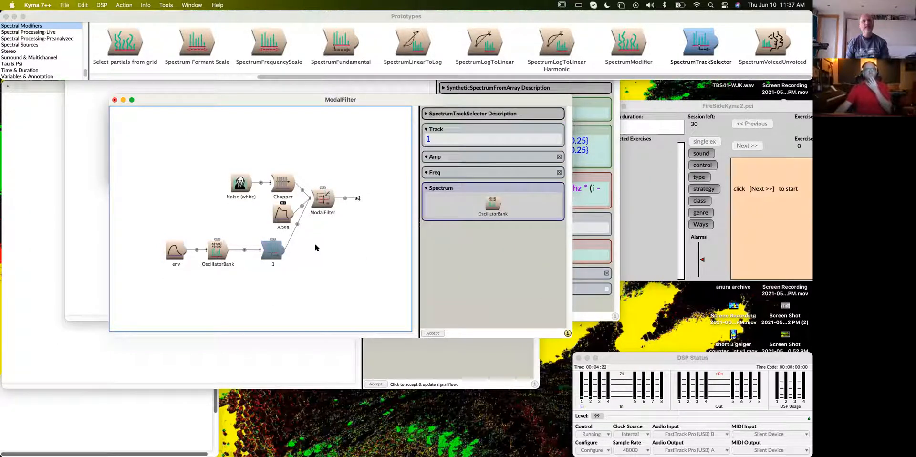
click(83, 5)
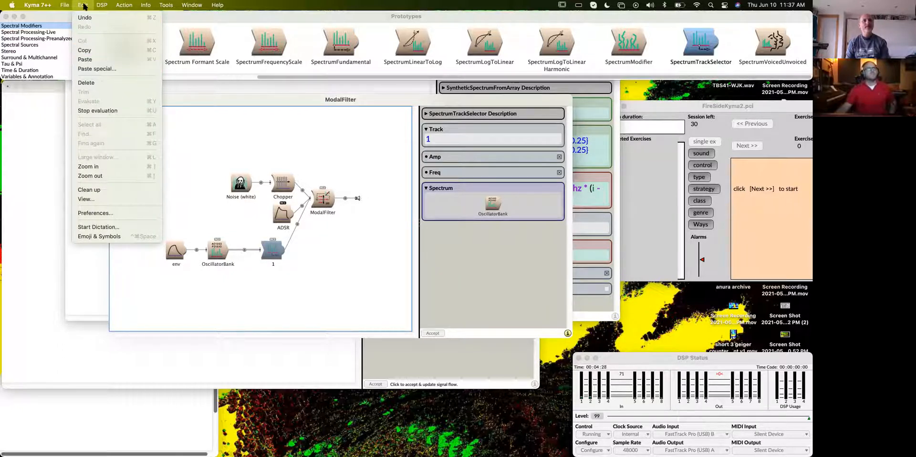
click(98, 51)
click(326, 203)
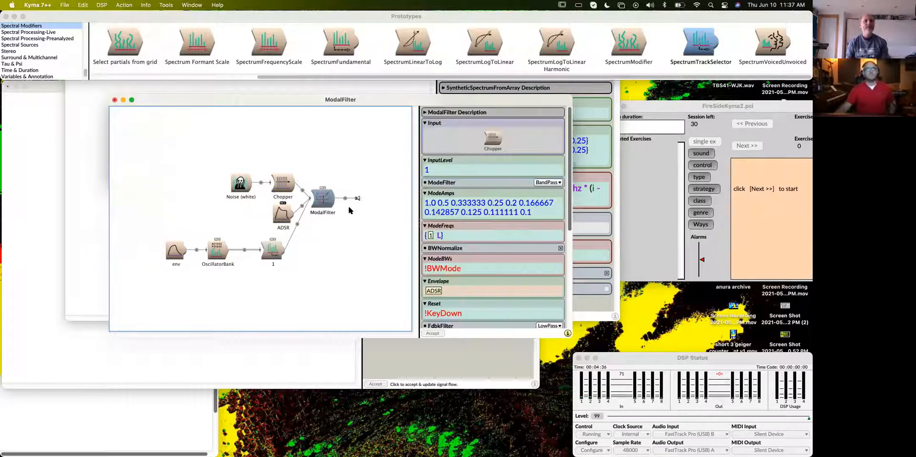
- Append a second {1 L} entry to ModeFreqs from the clipboard history, close its brace, and accept the change
click(462, 235)
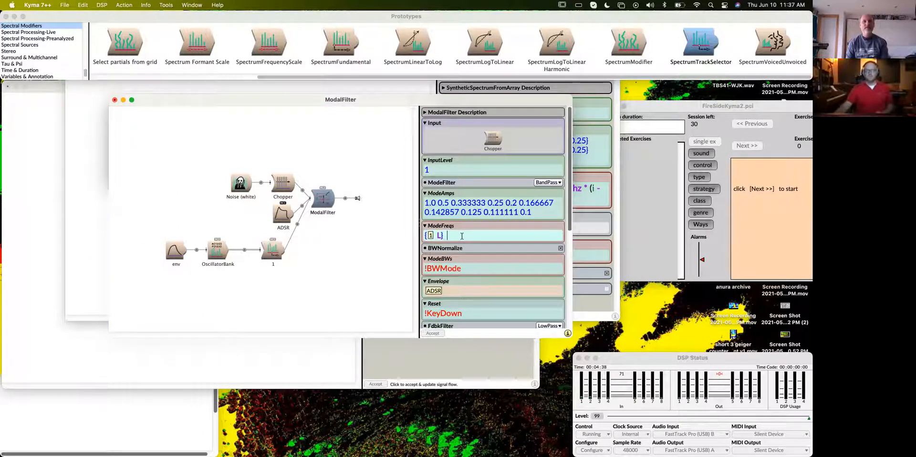
key(BackSpace)
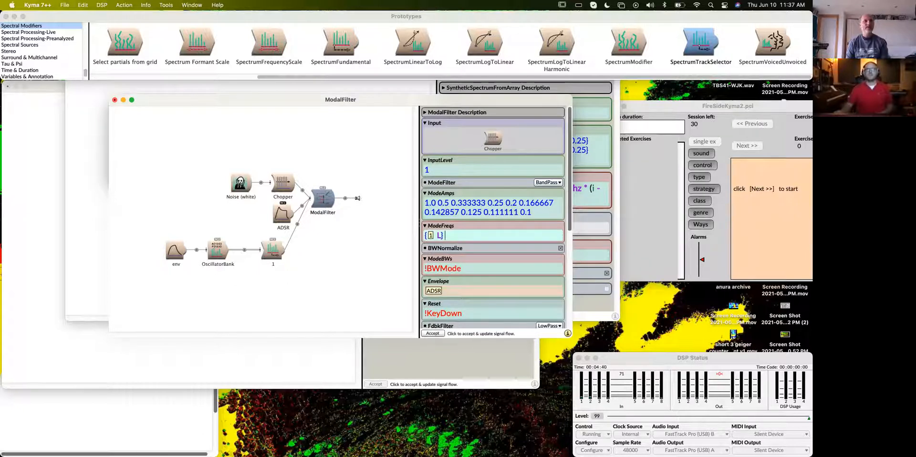
click(83, 5)
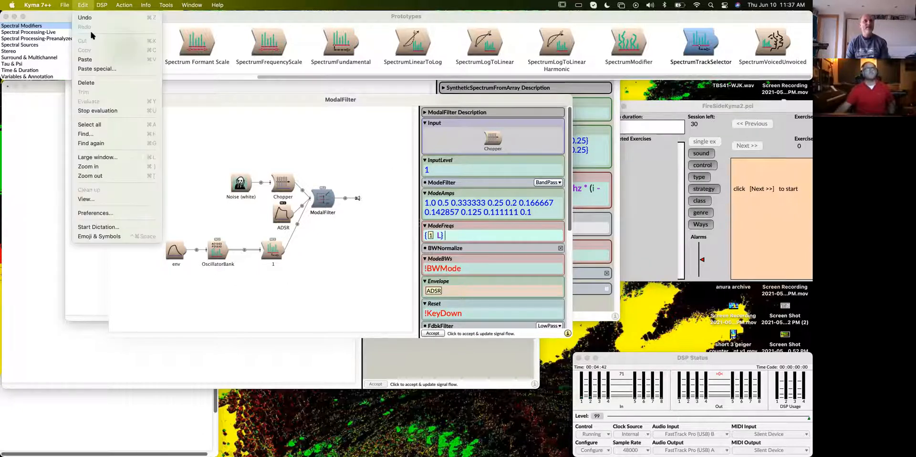
click(143, 69)
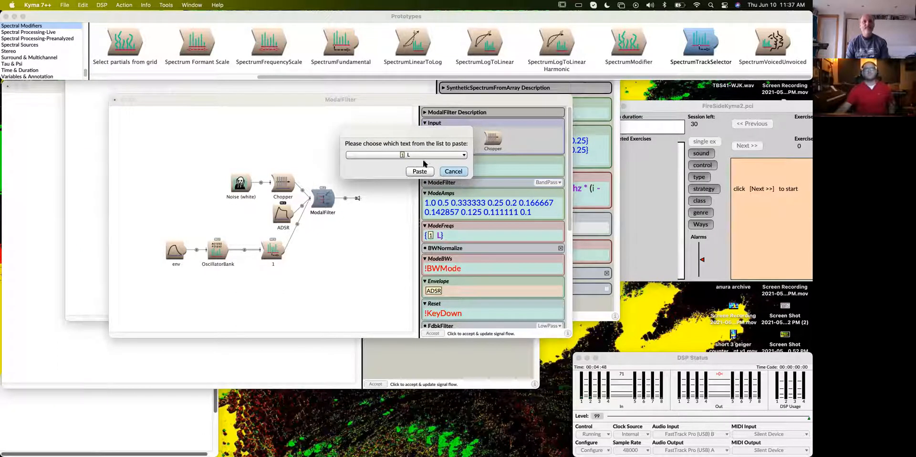
click(440, 154)
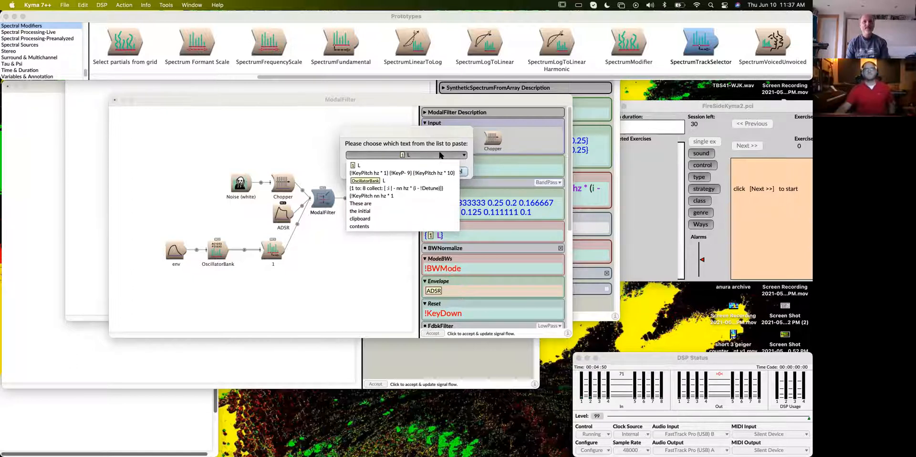
click(365, 166)
click(420, 171)
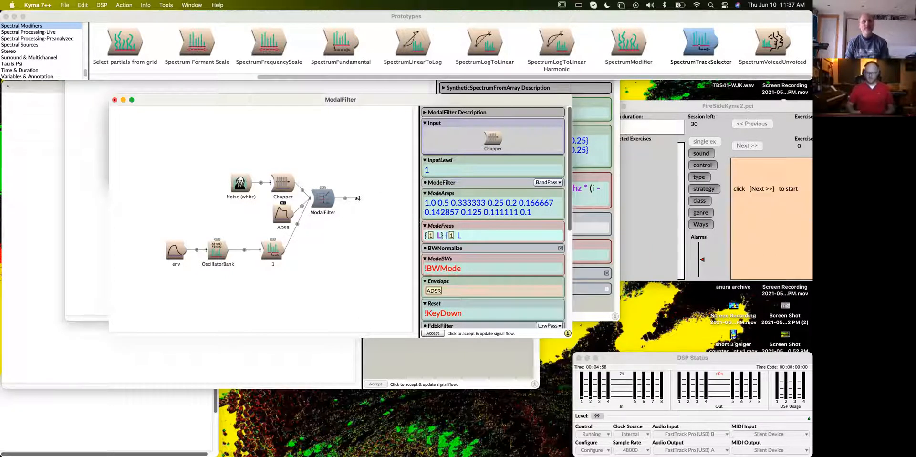
text(})
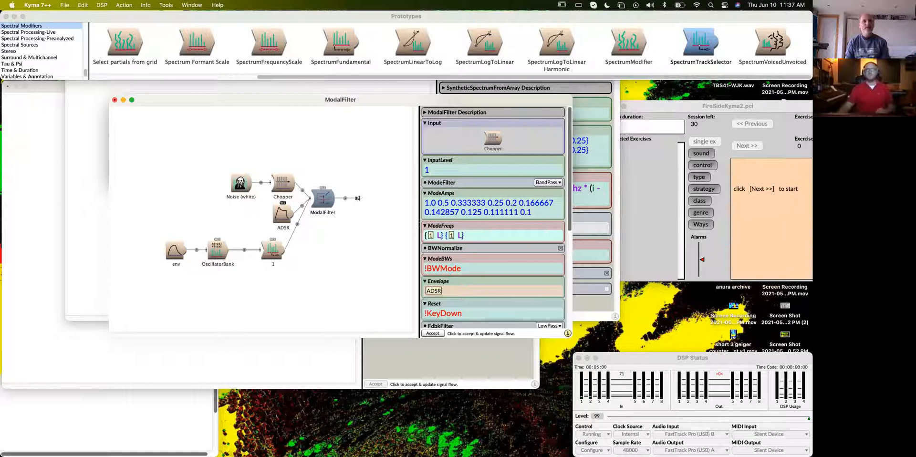
click(436, 333)
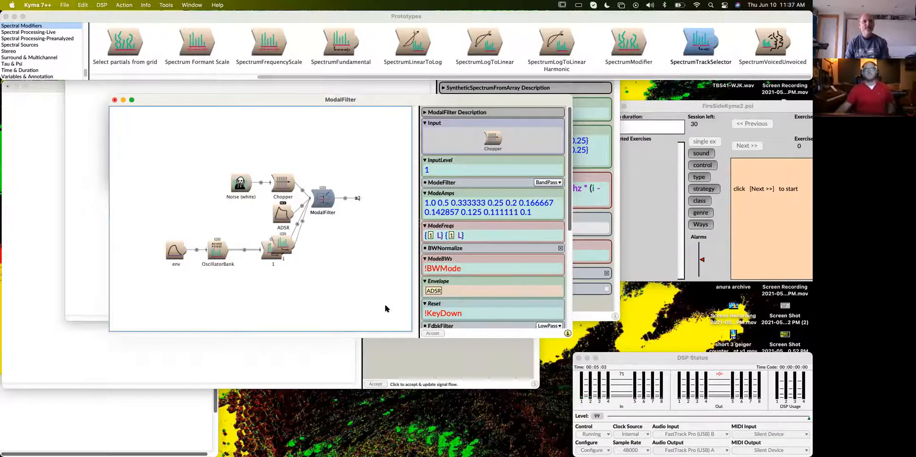
- Collapse and re-expand the ModalFilter's inputs to refresh the signal flow layout
click(310, 199)
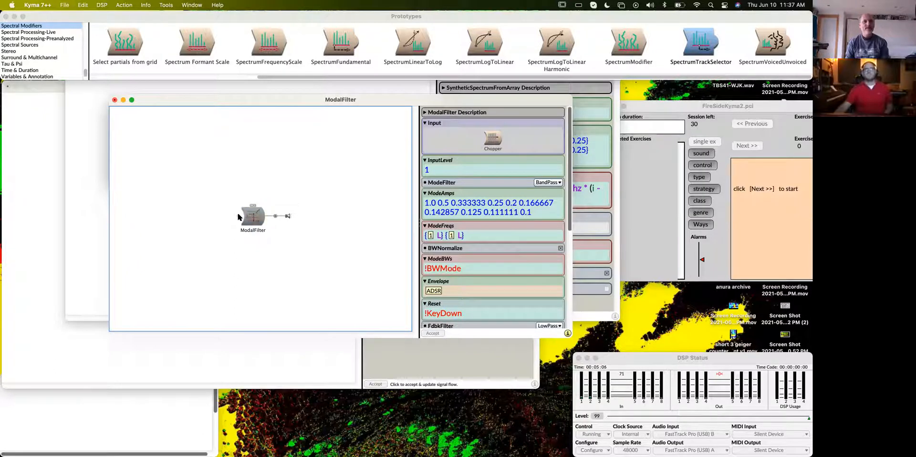
click(239, 217)
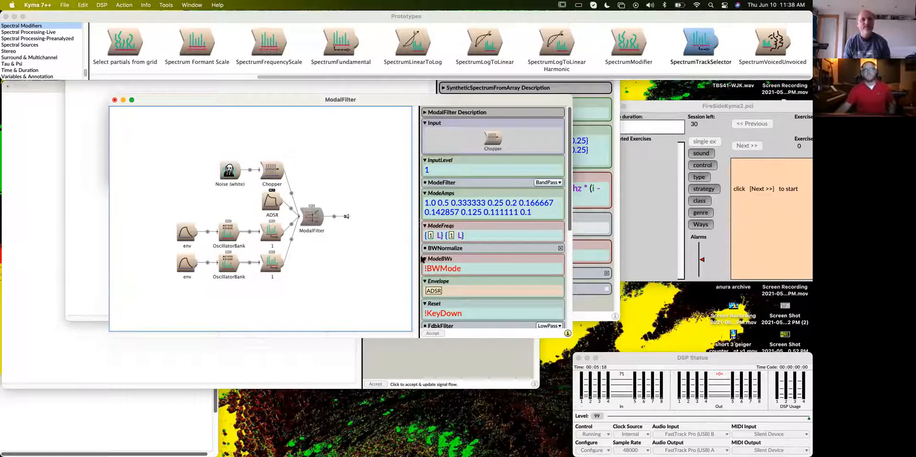
click(470, 237)
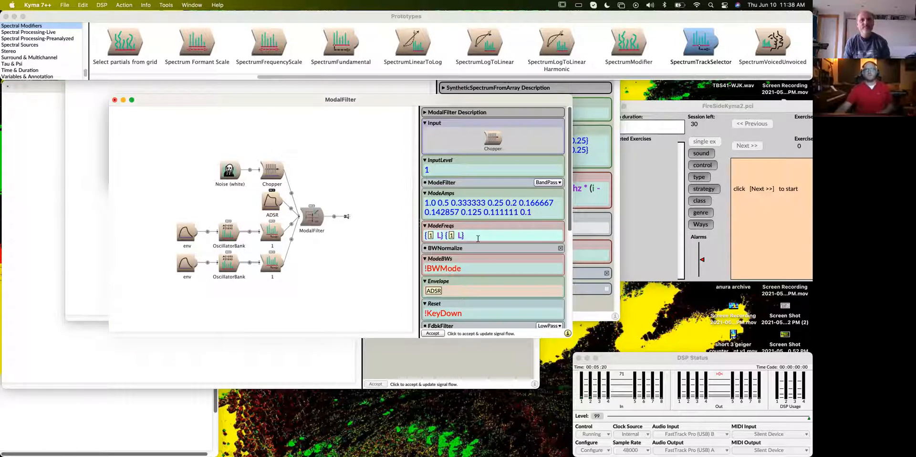
click(88, 5)
click(95, 68)
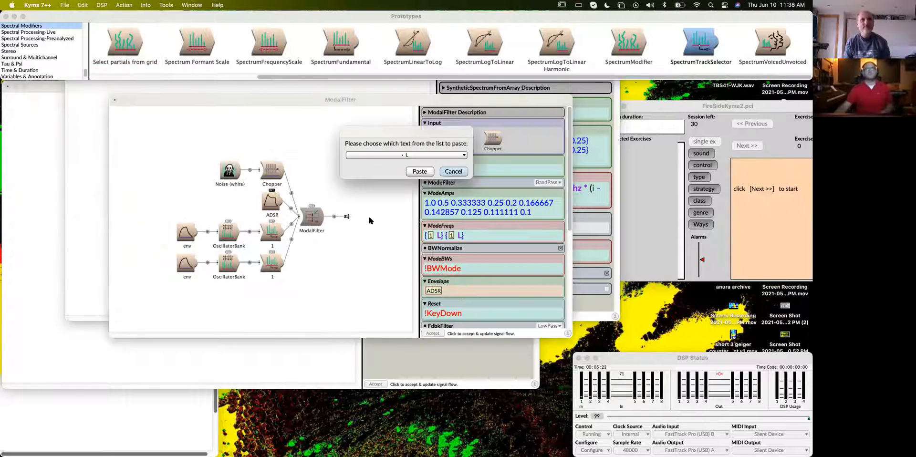
click(411, 157)
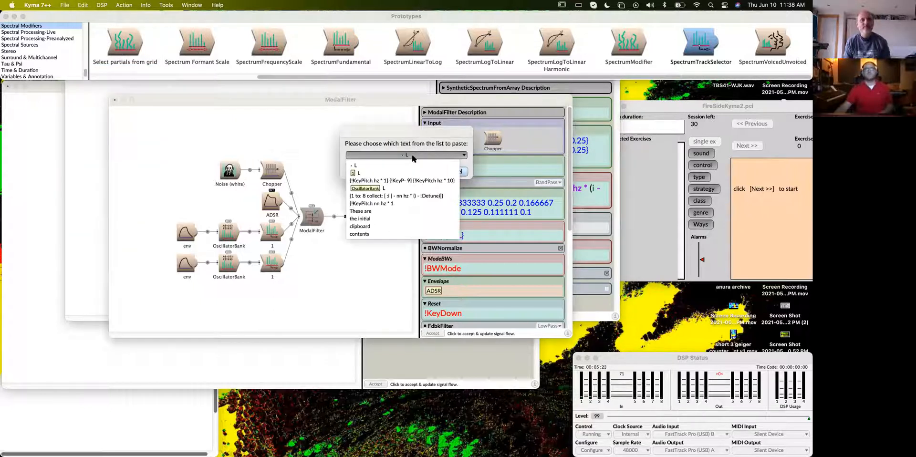
click(387, 174)
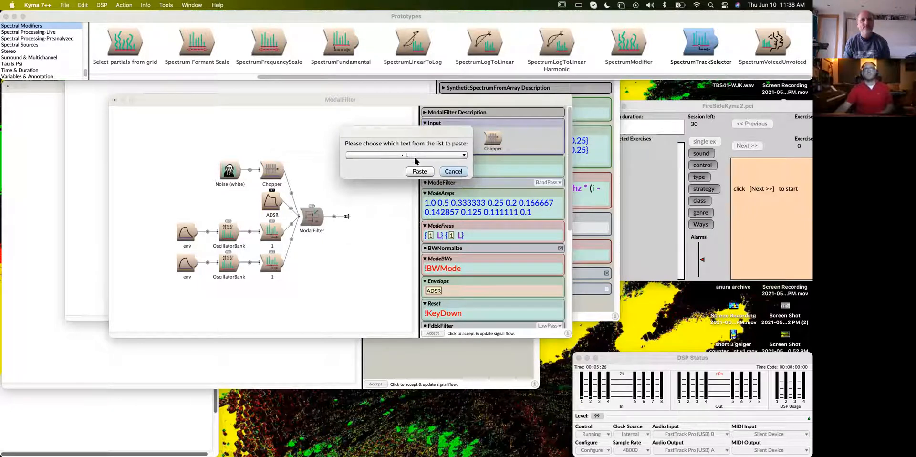
click(403, 156)
click(378, 168)
click(405, 154)
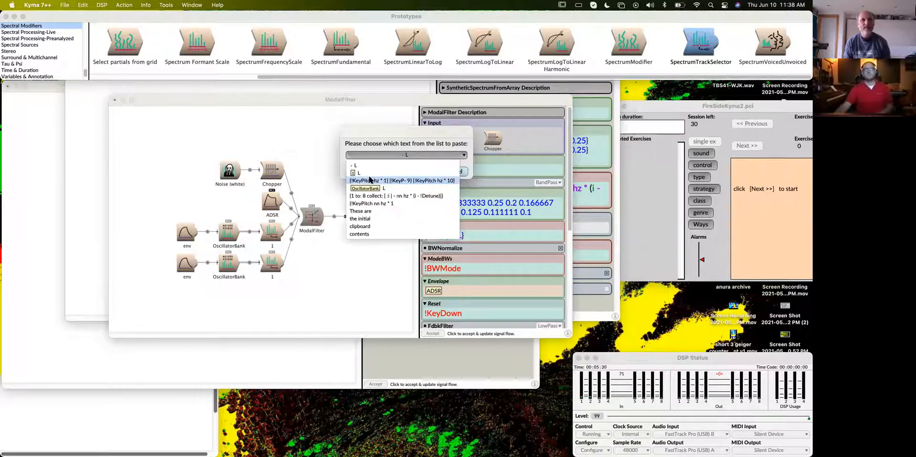
click(359, 175)
click(452, 172)
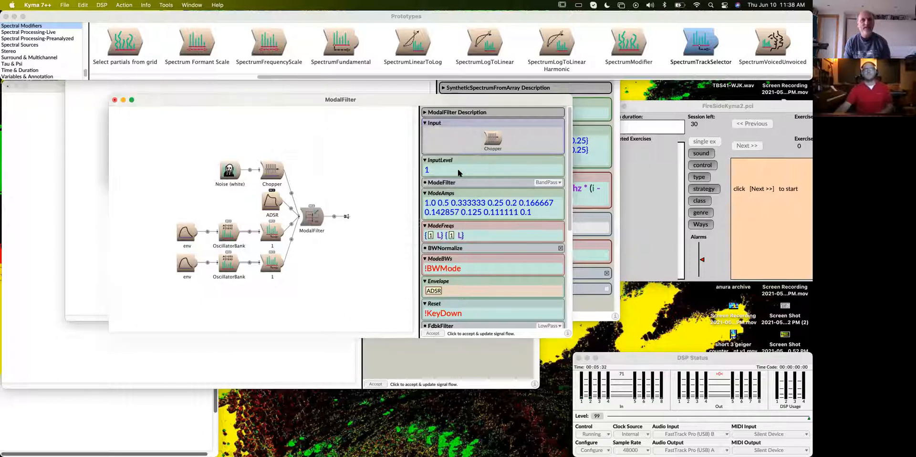
- Append a third {1 L} entry to the ModalFilter's ModeFreqs using the clipboard history, enclosed in curly braces
click(271, 262)
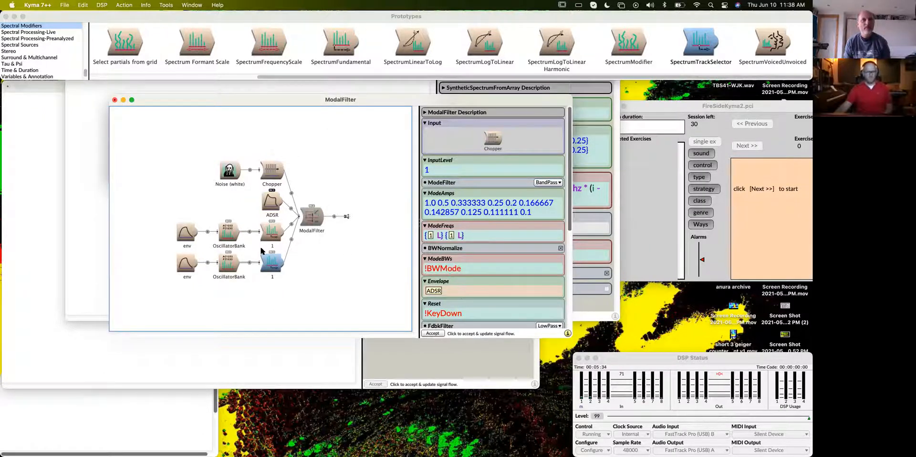
click(470, 237)
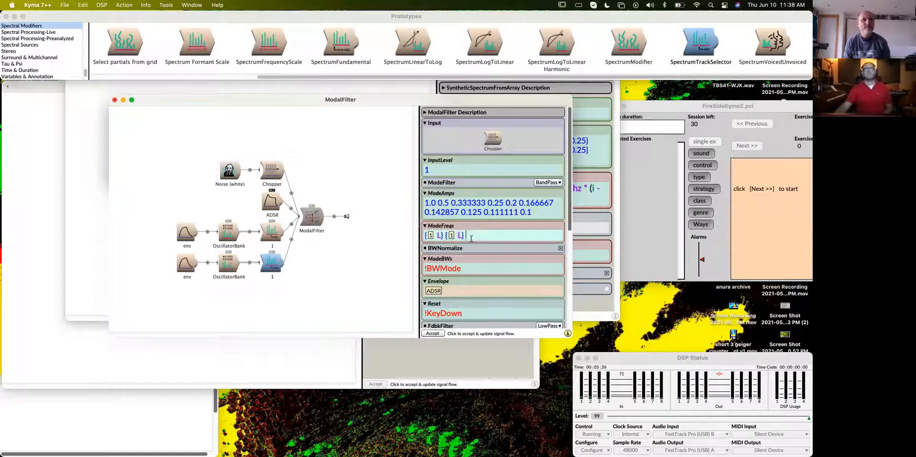
click(83, 5)
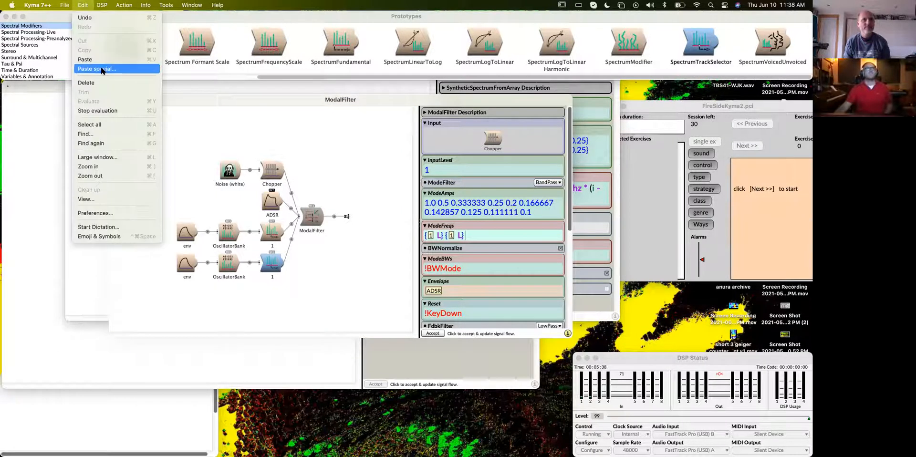
click(106, 71)
click(421, 171)
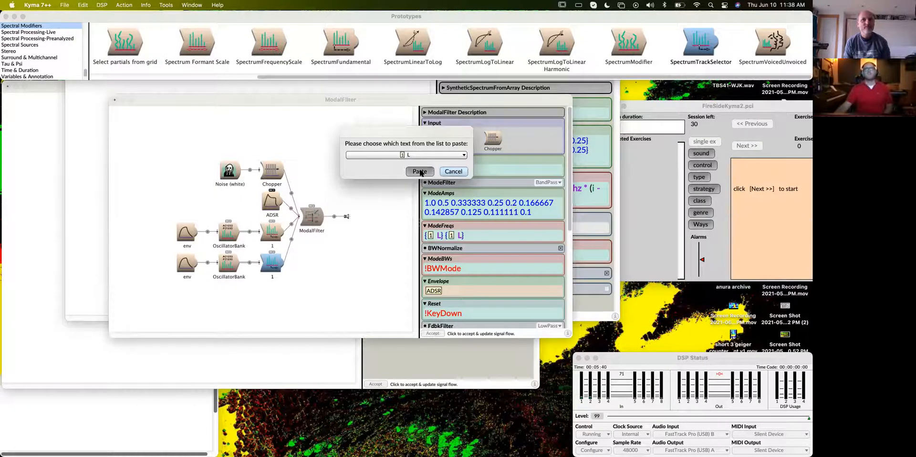
text({1 L)
click(497, 238)
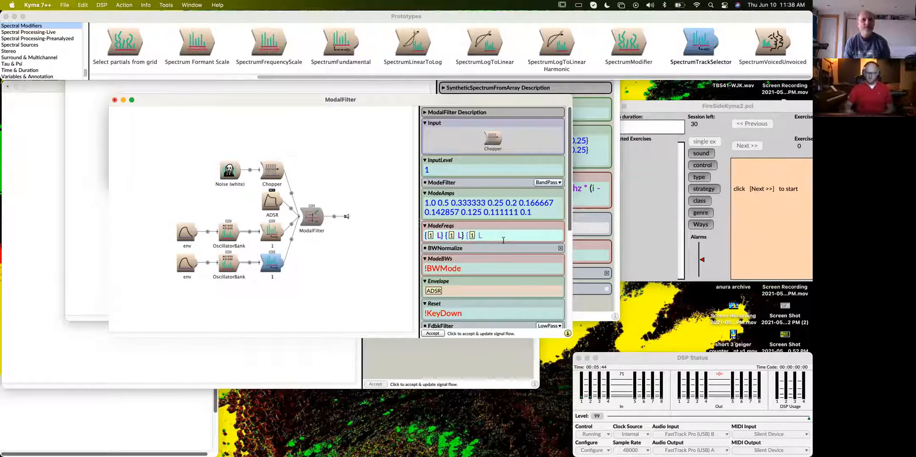
text(})
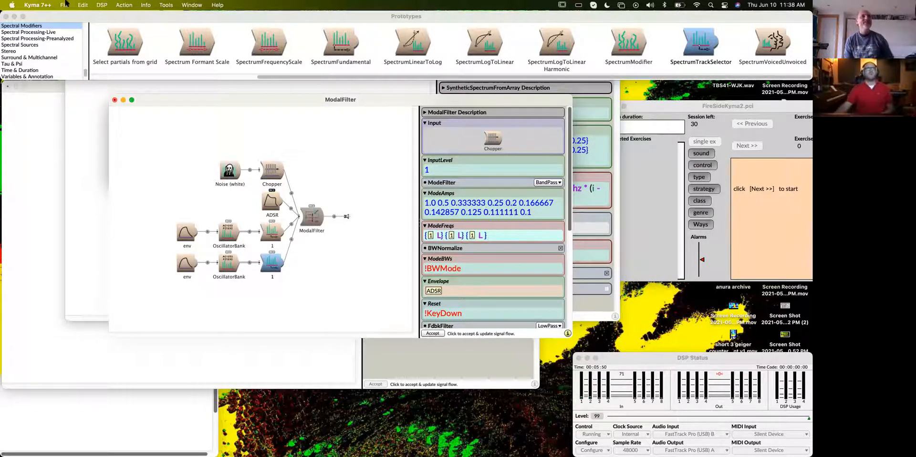
click(276, 261)
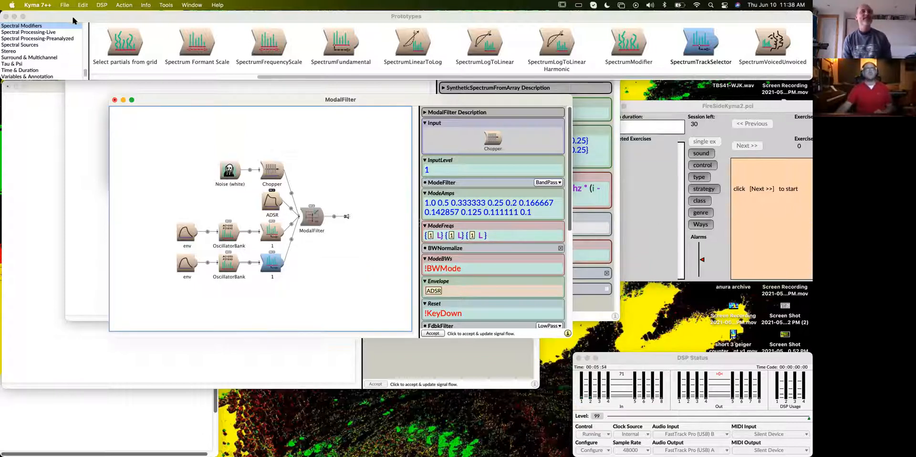
click(83, 5)
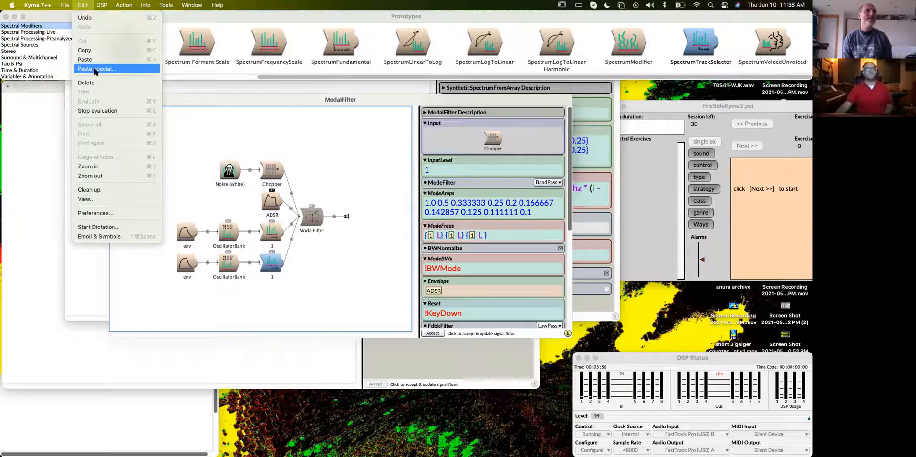
click(95, 70)
click(481, 176)
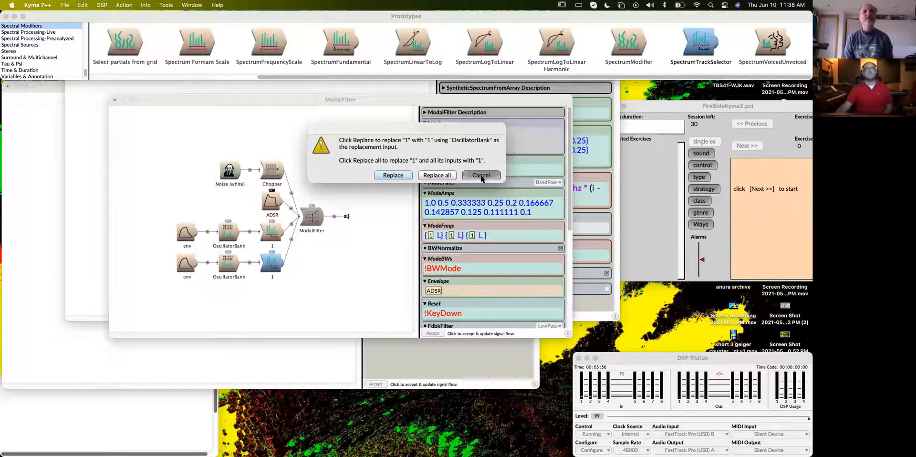
- Begin a fourth entry in the ModalFilter's ModeFreqs with an opening curly brace
click(487, 230)
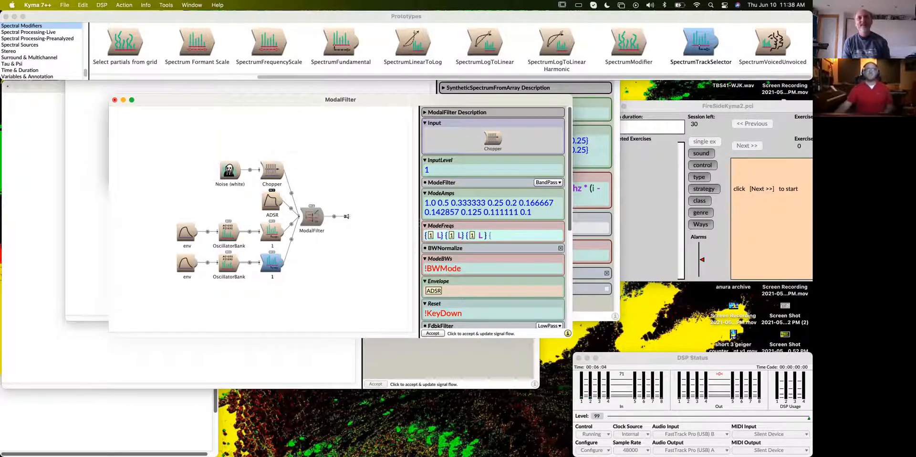
click(84, 4)
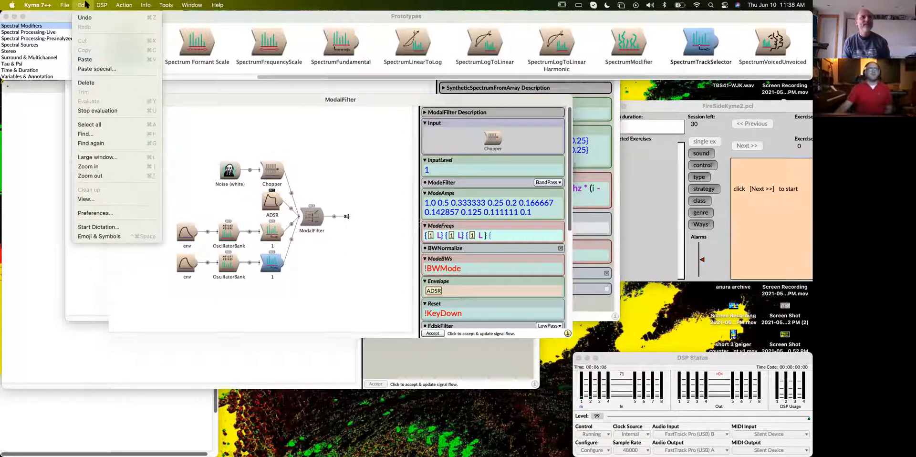
click(86, 4)
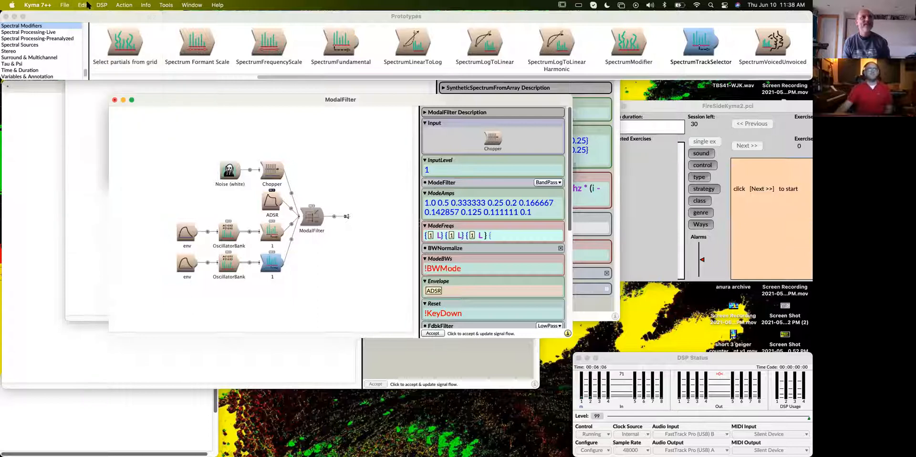
click(273, 266)
key(super+c)
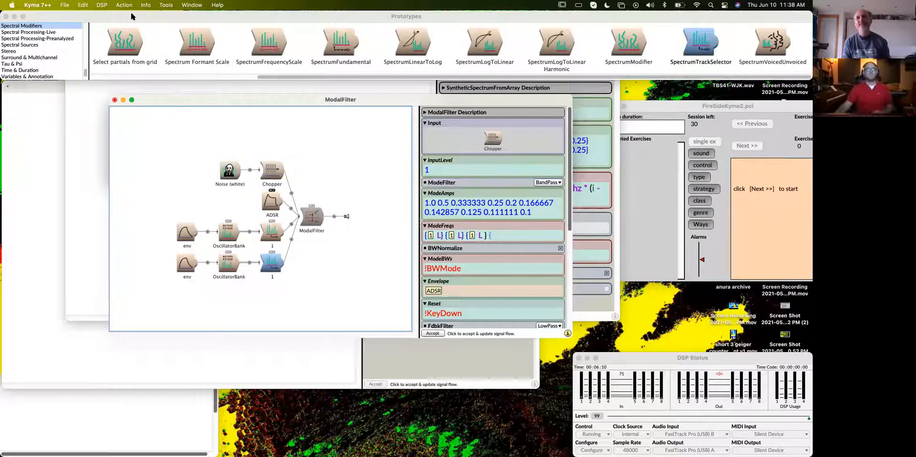
click(90, 5)
click(85, 67)
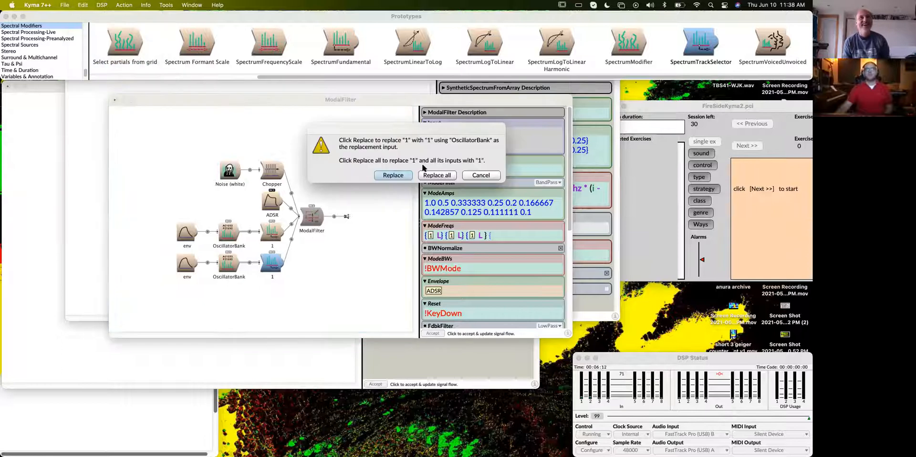
click(478, 176)
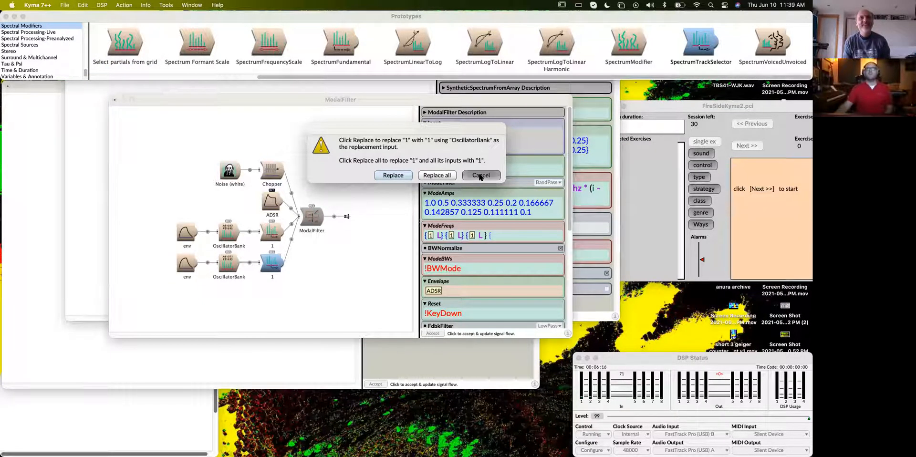
click(328, 259)
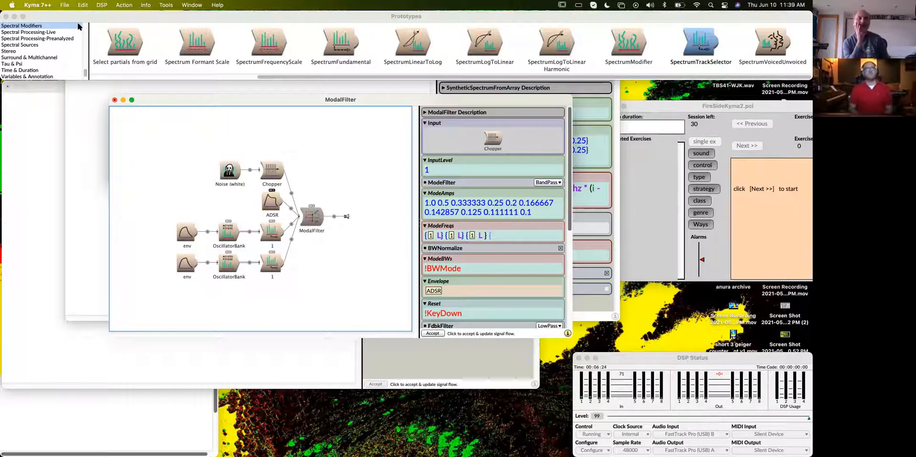
- Switch to System Preferences, show the keyboard shortcut settings, and move the window clear of the screen's upper edge
click(12, 5)
click(24, 31)
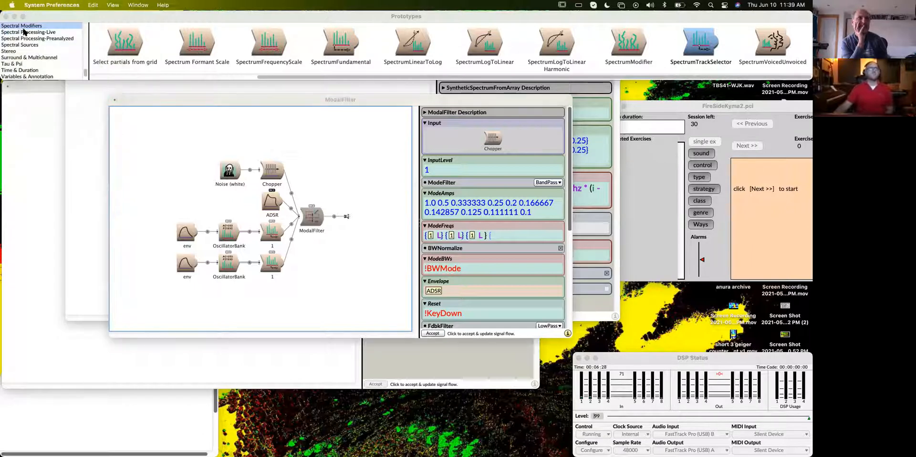
drag(522, 30, 222, 37)
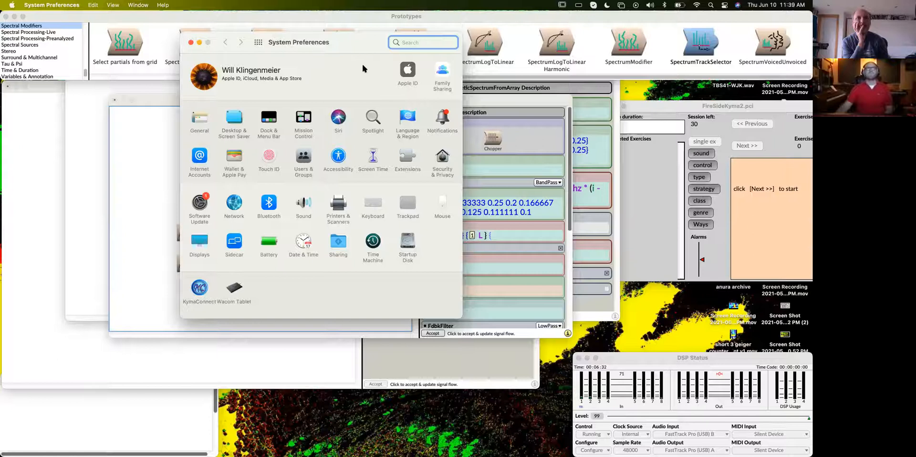
click(387, 203)
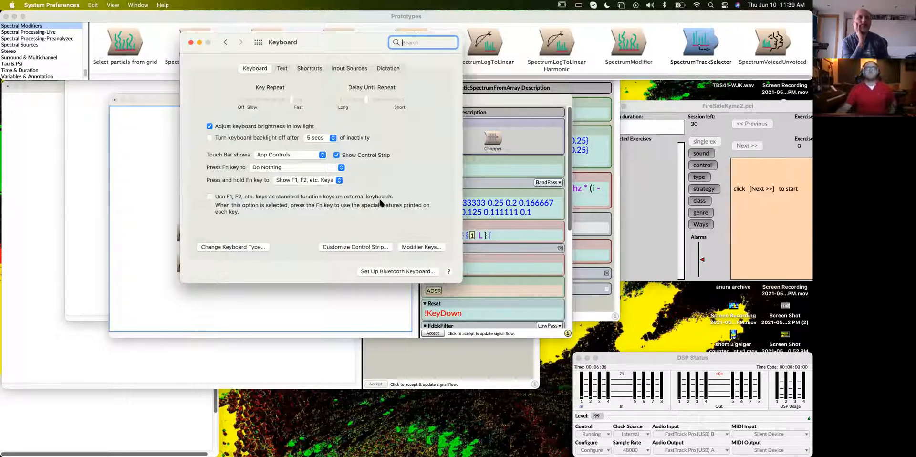
click(305, 67)
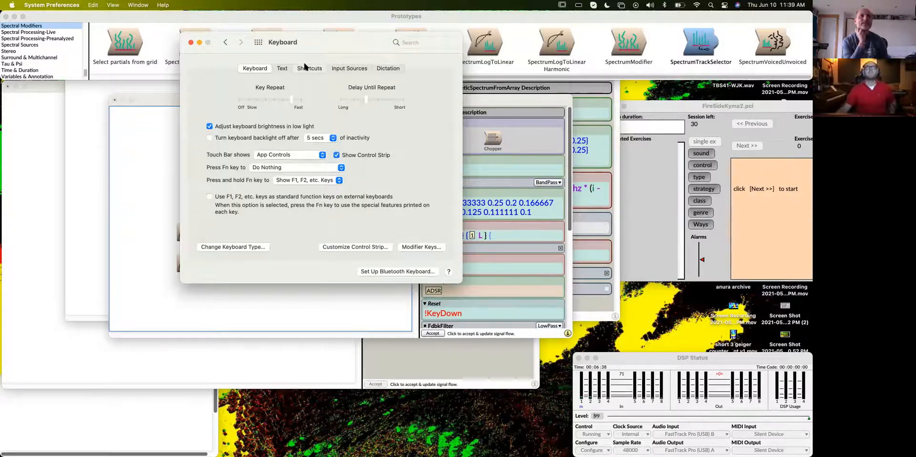
drag(328, 46, 341, 130)
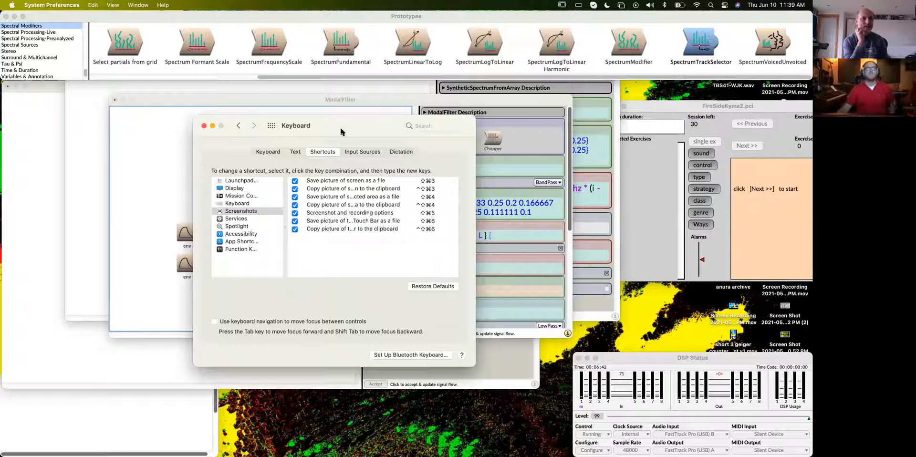
- Start a new app shortcut in the keyboard settings and assign it to the application Kyma 7++
click(254, 242)
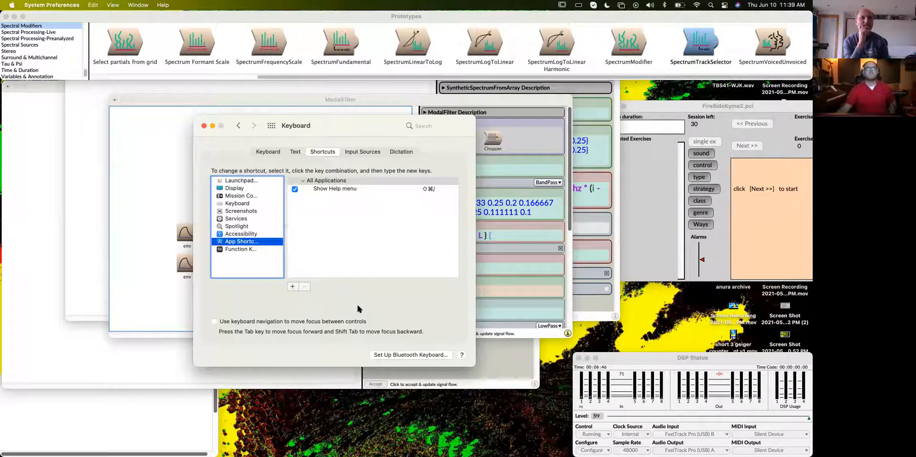
click(292, 287)
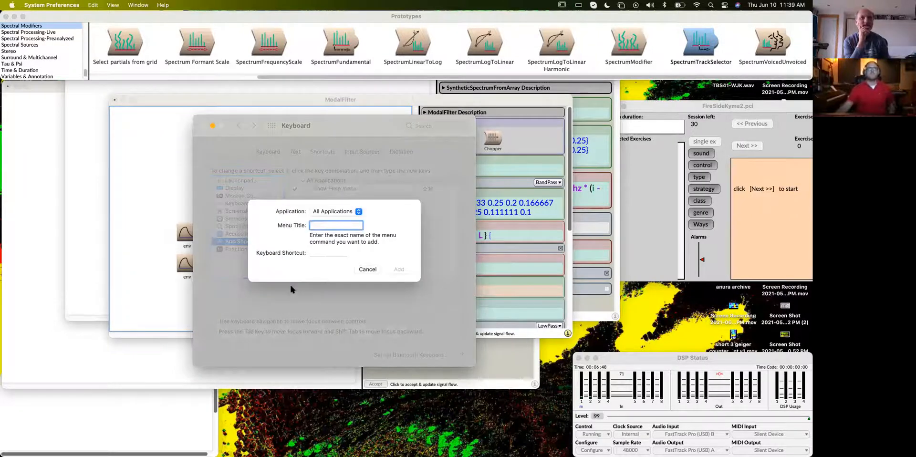
click(331, 212)
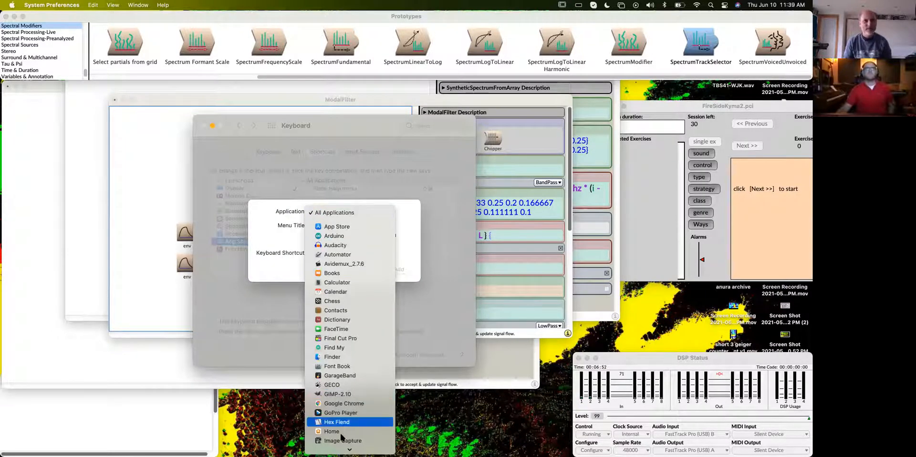
scroll(334, 431, down, 5)
scroll(338, 363, down, 2)
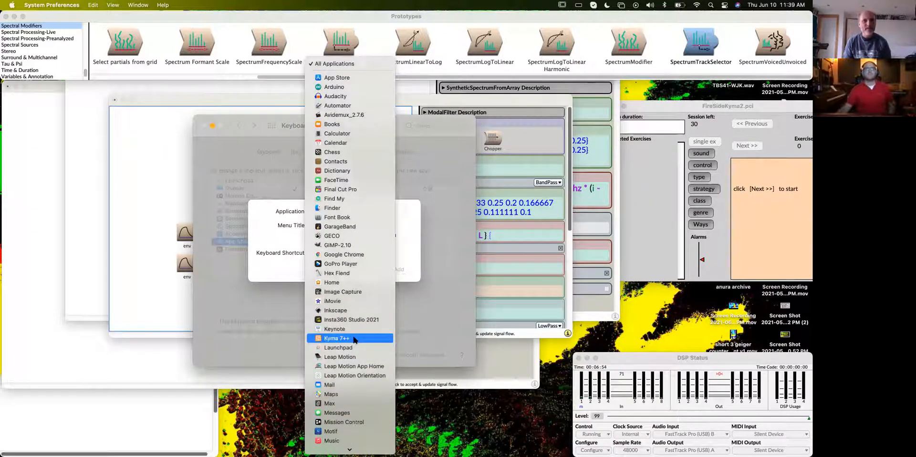
click(353, 338)
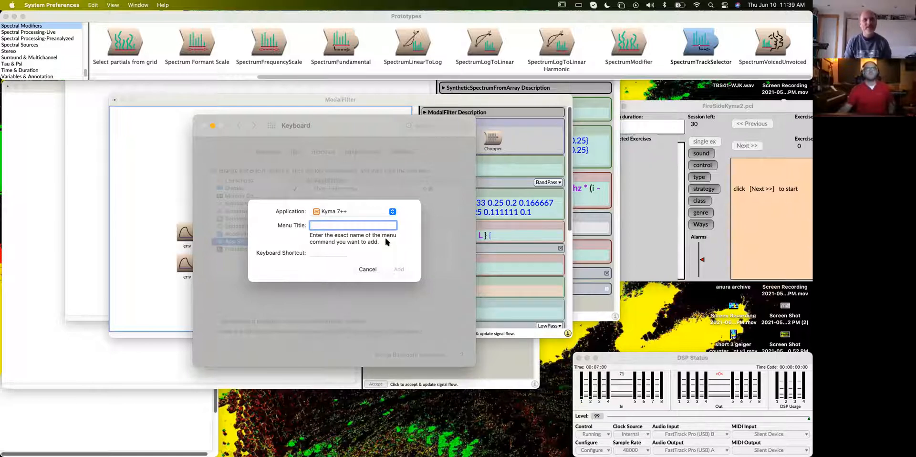
- Enter "Paste special..." as the menu title of the new Kyma 7++ shortcut
text(Paste)
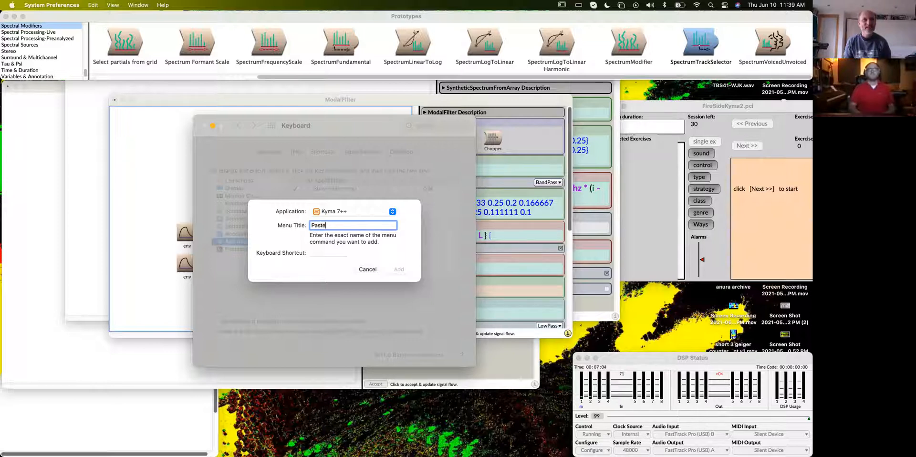
text( spec)
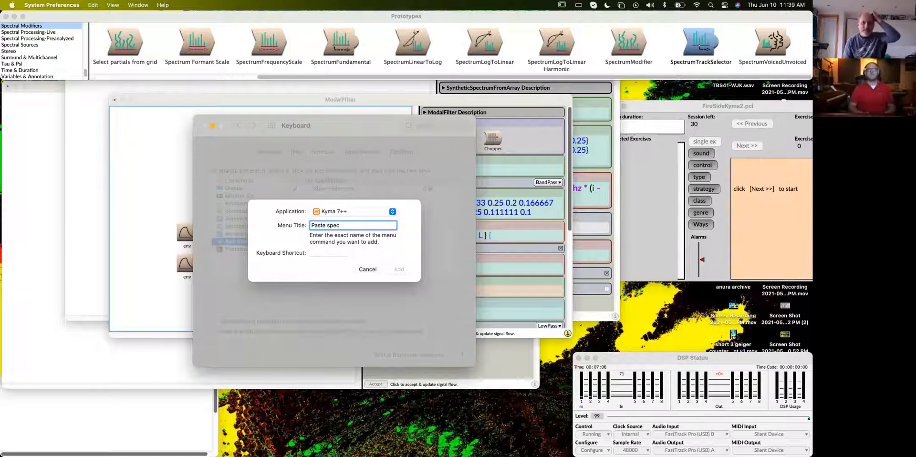
text(ia)
text(...)
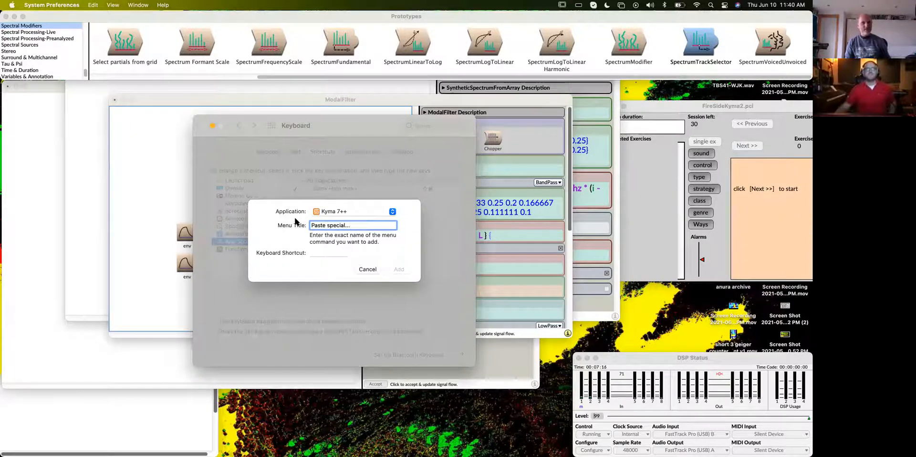
- Assign ⇧⌘V to the Paste special... command, add the shortcut, and close the preferences window
click(335, 251)
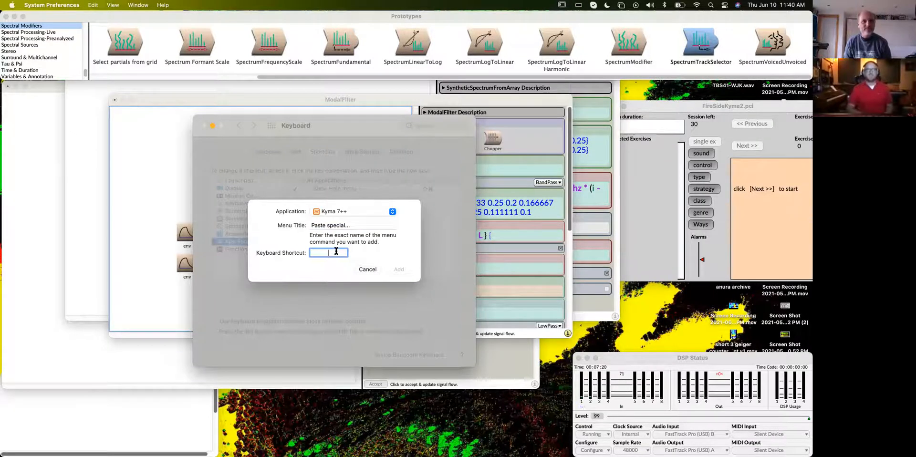
key(shift+super+v)
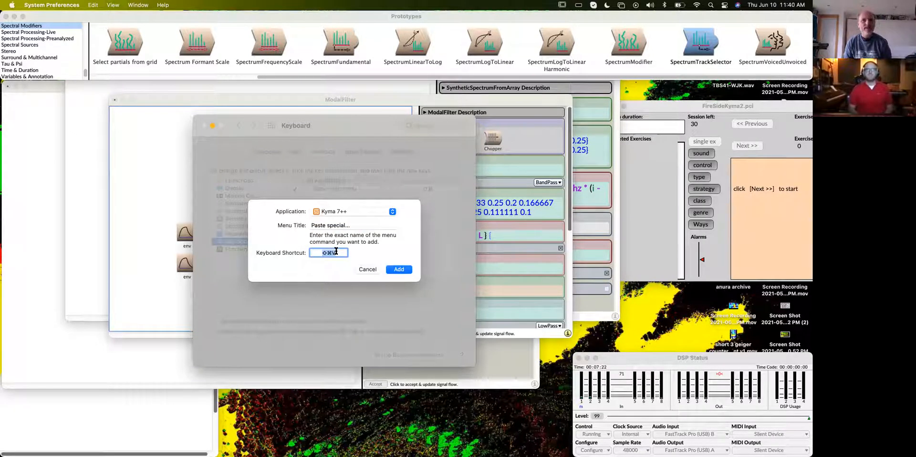
click(396, 270)
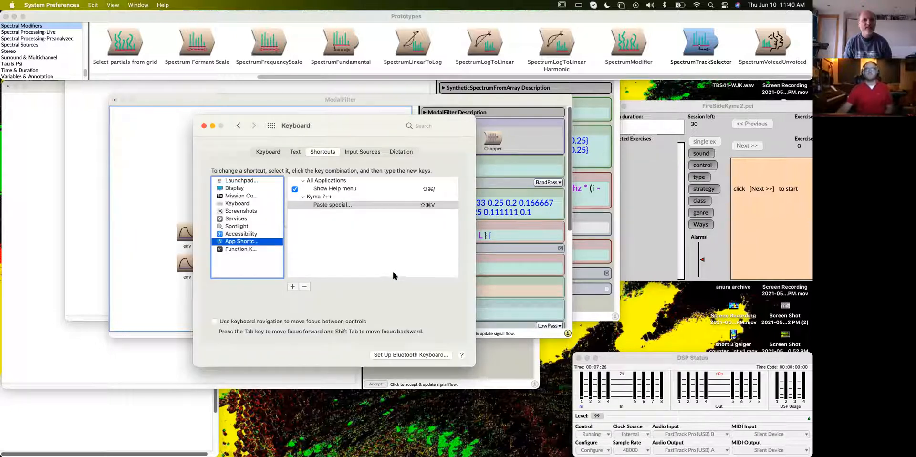
click(204, 126)
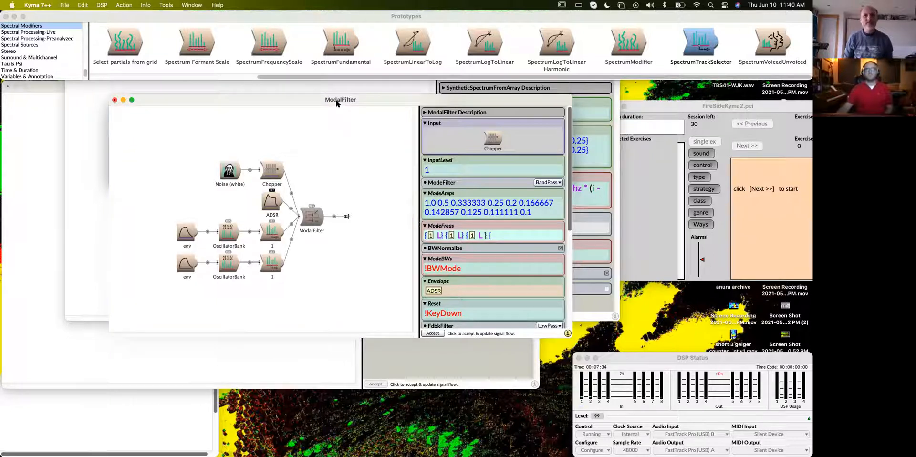
- Complete the fourth {1 L} entry in ModeFreqs with Paste special, using the copied lower track selector, and reduce the field's text size
drag(336, 99, 318, 90)
click(254, 253)
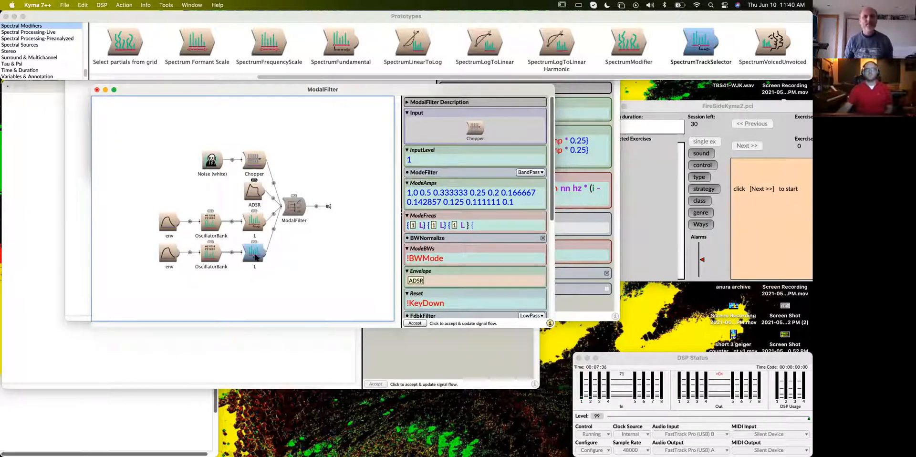
click(484, 229)
key(super+shift+v)
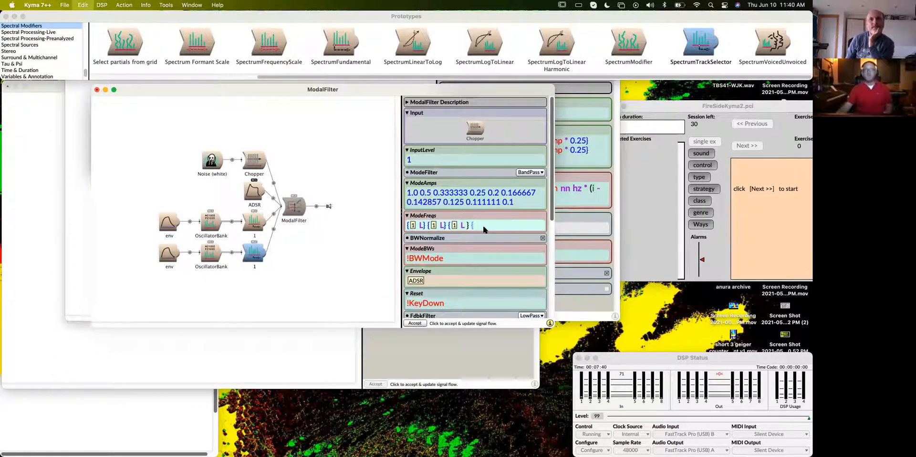
click(420, 172)
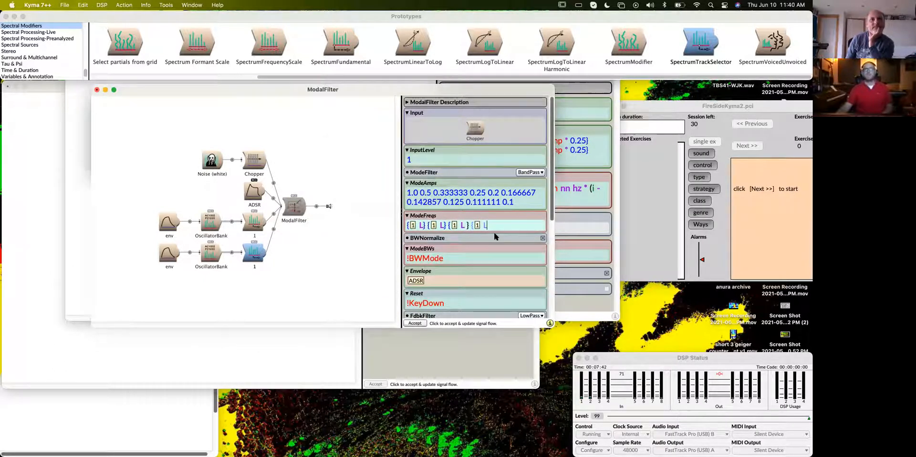
text(})
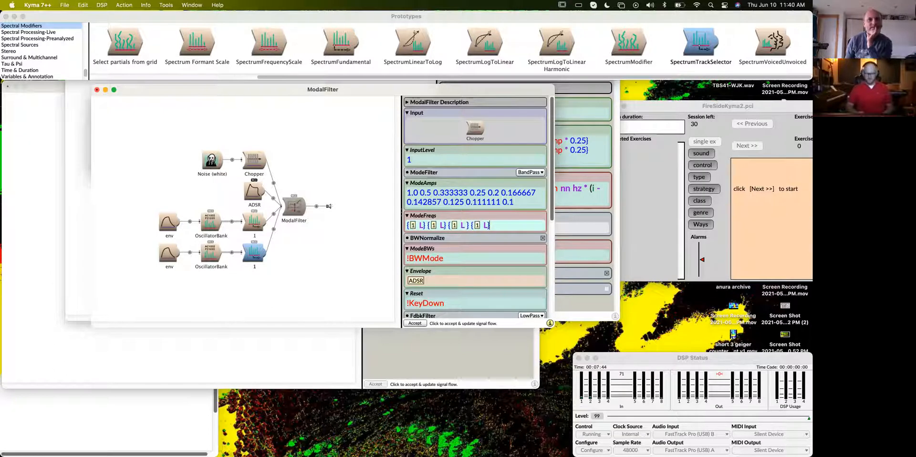
key(super+minus)
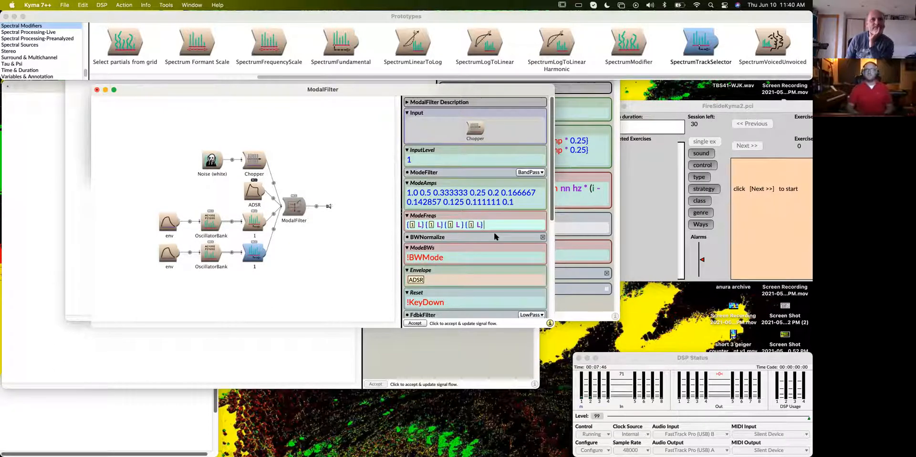
key(super+shift+v)
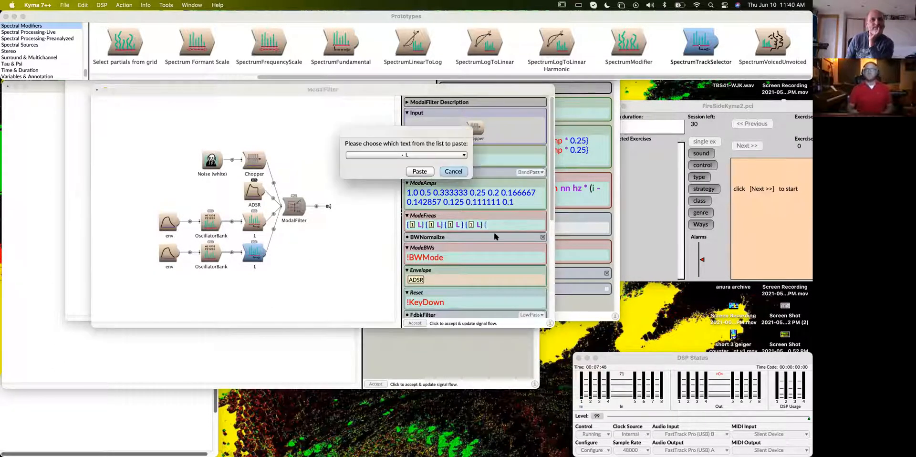
click(402, 155)
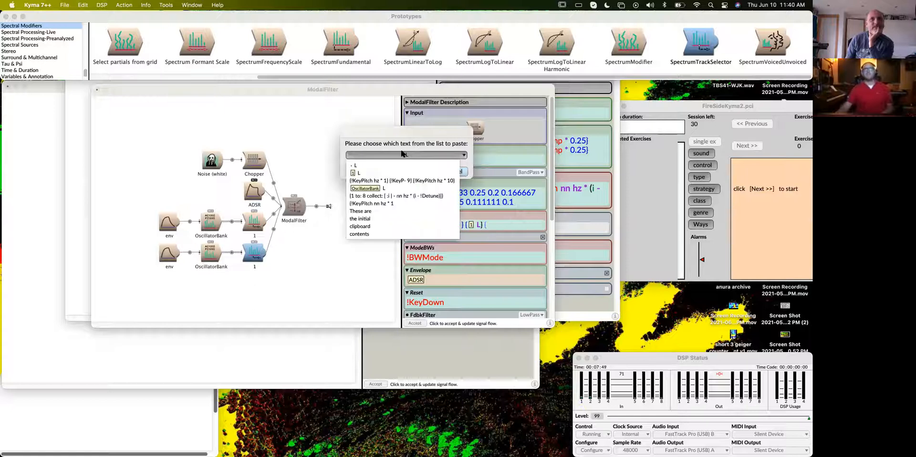
click(375, 172)
click(463, 171)
- Copy the lower track selector and paste it through Paste special as the fifth {1 L} entry in ModeFreqs
click(261, 256)
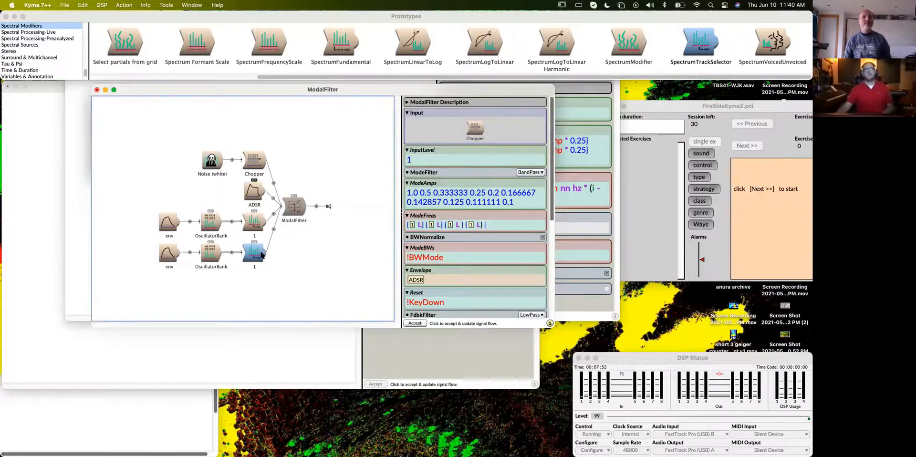
click(501, 227)
key(super+shift+v)
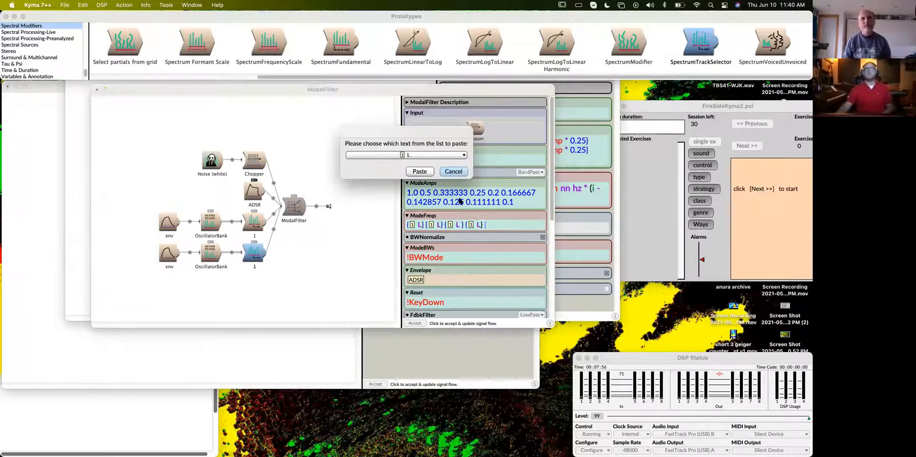
click(419, 172)
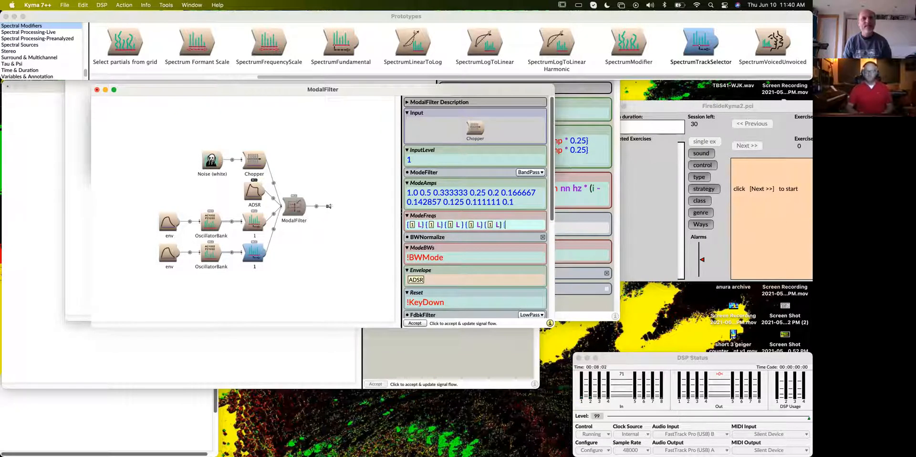
- Append a sixth {1 L} entry to ModeFreqs with a fresh copy of the track selector, and close its brace
click(256, 256)
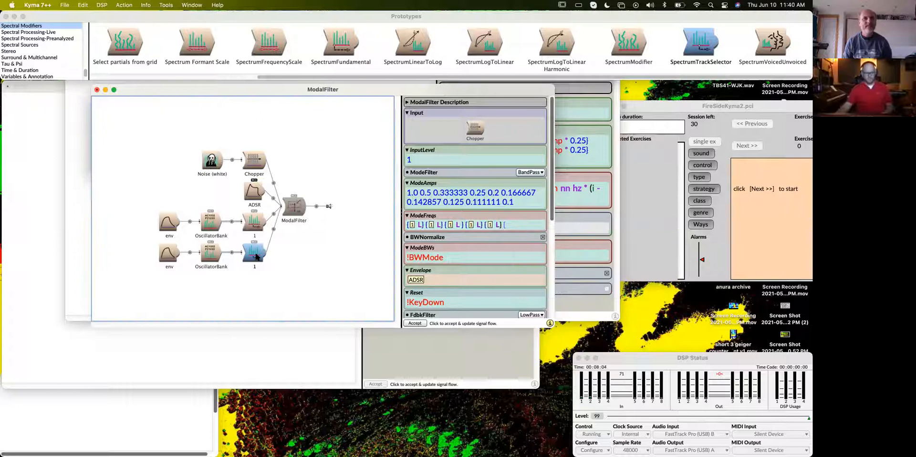
click(527, 226)
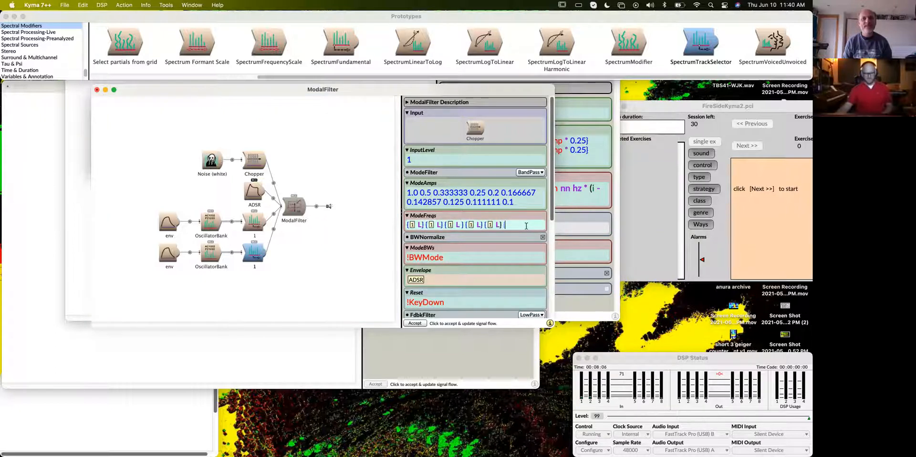
key(super+shift+v)
click(416, 172)
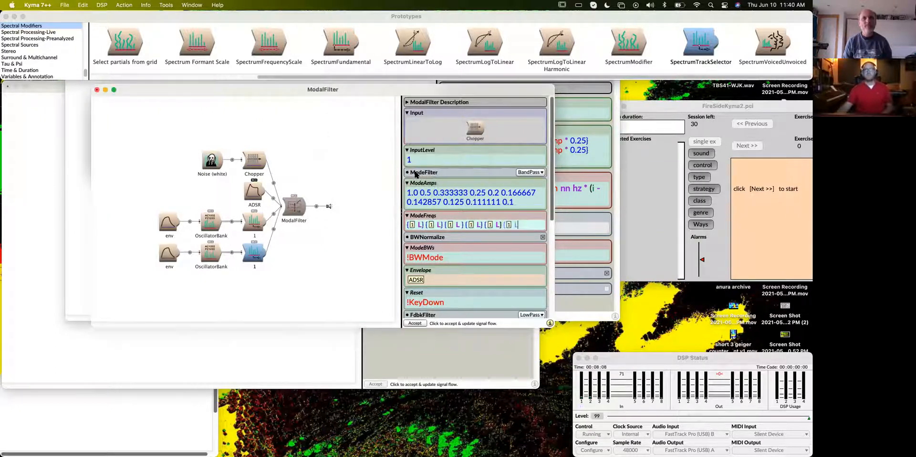
text(})
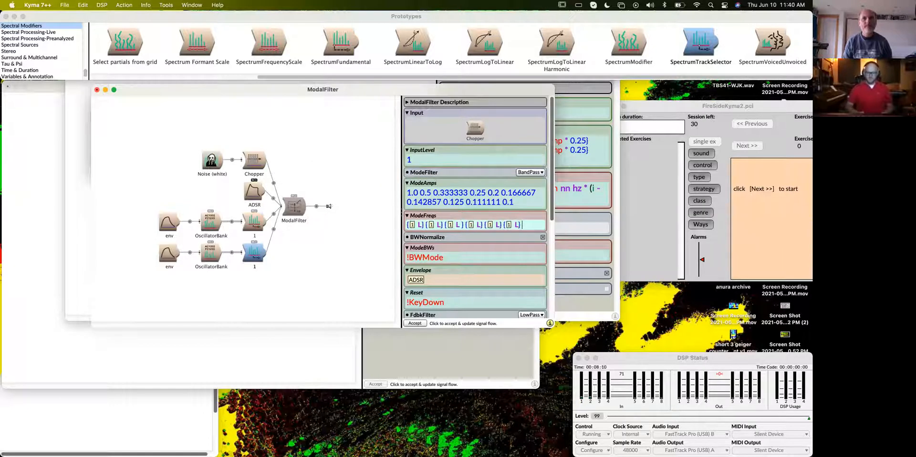
- Append a seventh {1 L} entry to ModeFreqs from the copied track selector, and open the brace for another entry
click(254, 256)
click(528, 223)
key(super+v)
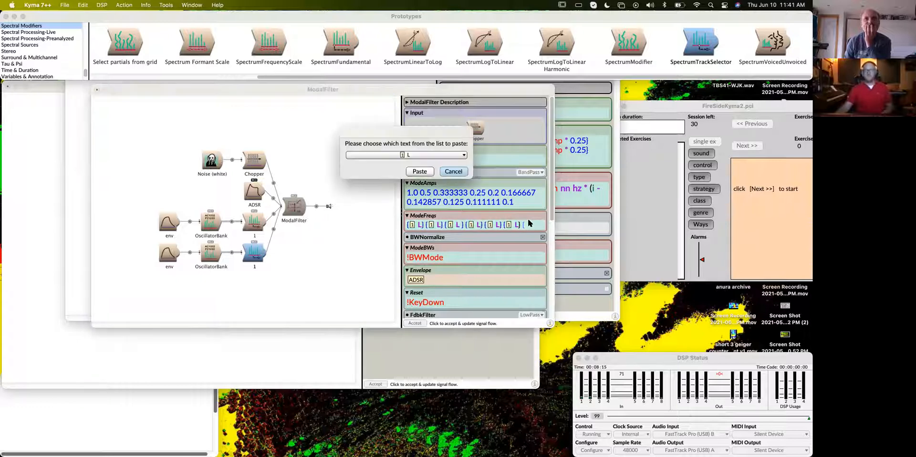
click(420, 171)
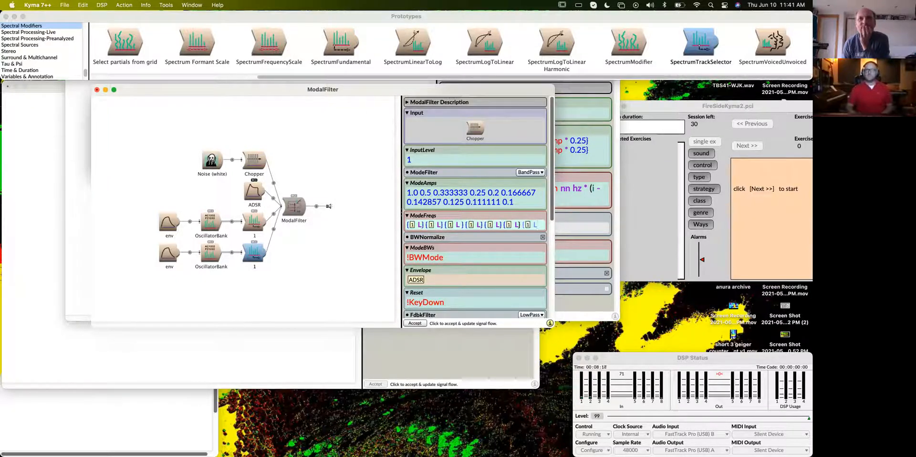
text(}{1 L}{)
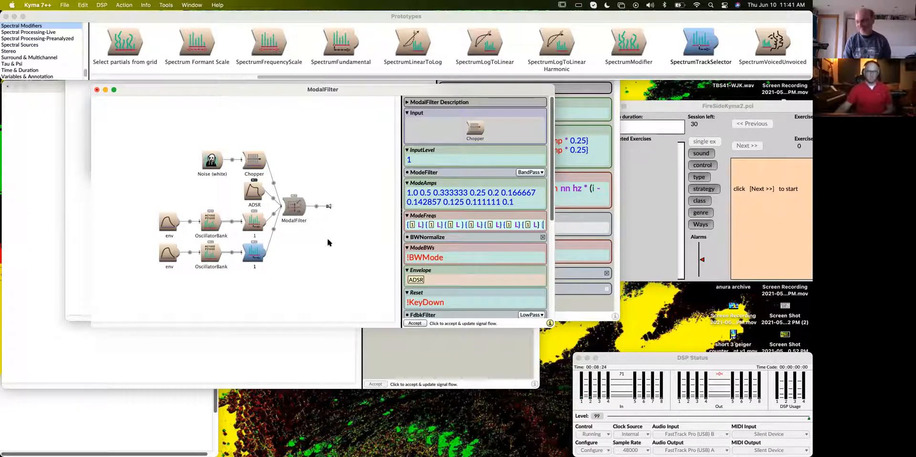
- Append an eighth {1 L} entry to ModeFreqs from the copied track selector, and accept the edit to update the signal flow
click(253, 254)
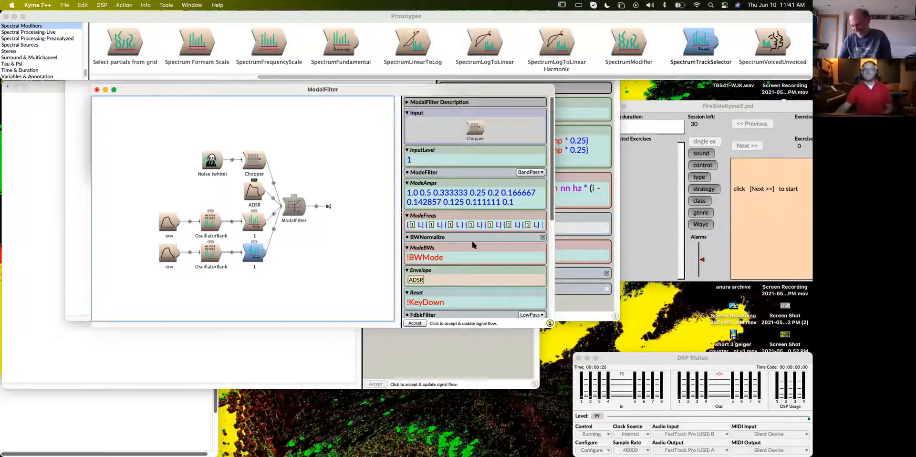
click(548, 223)
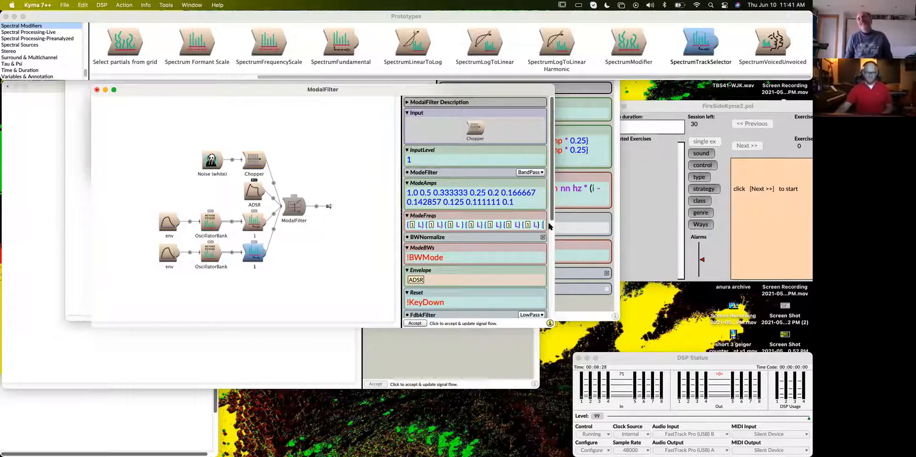
key(super+shift+v)
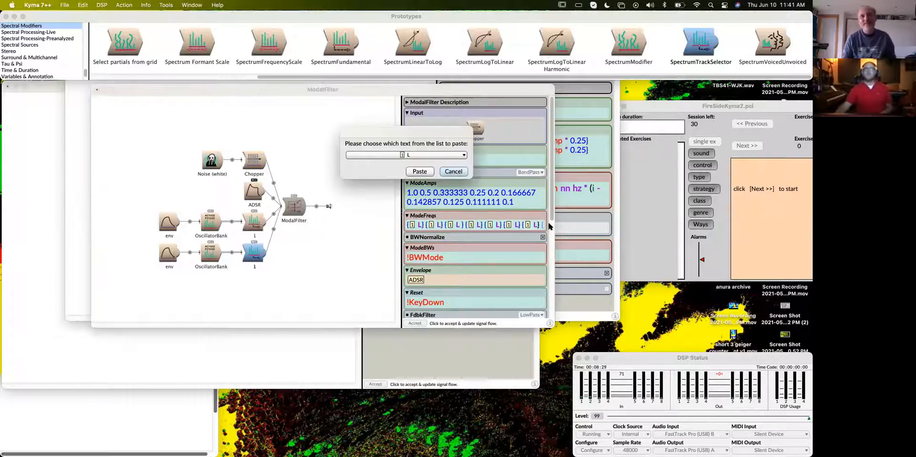
click(420, 171)
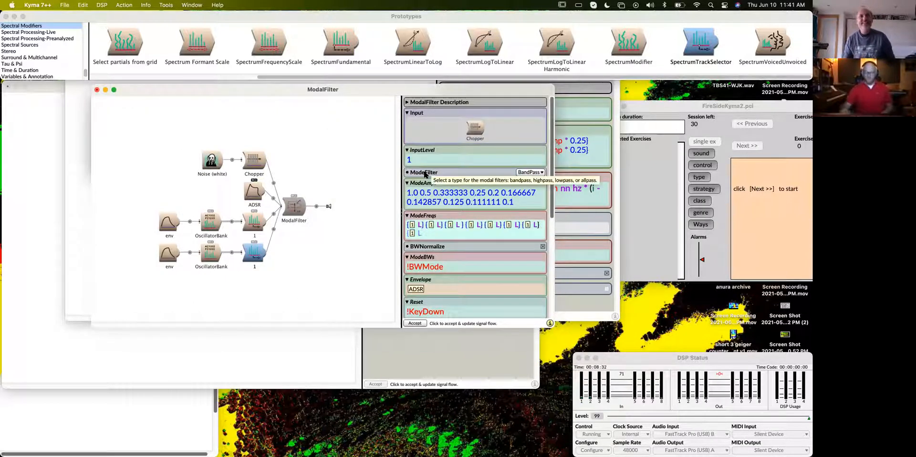
text(})
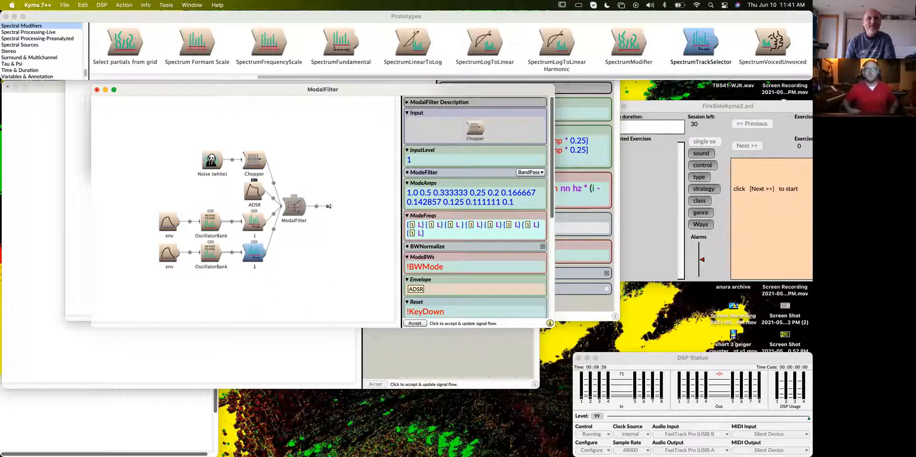
click(413, 323)
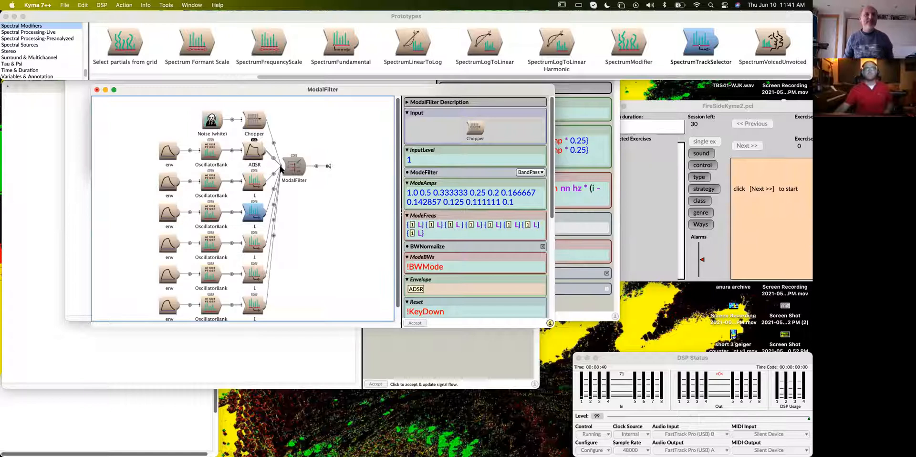
- Enlarge the ModalFilter window and separate the first track selector from the ADSR in the signal flow
drag(553, 327, 570, 409)
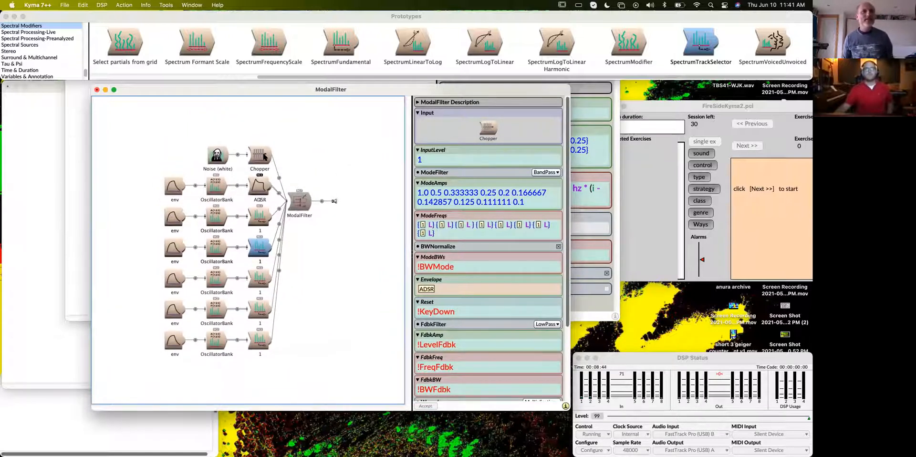
click(253, 171)
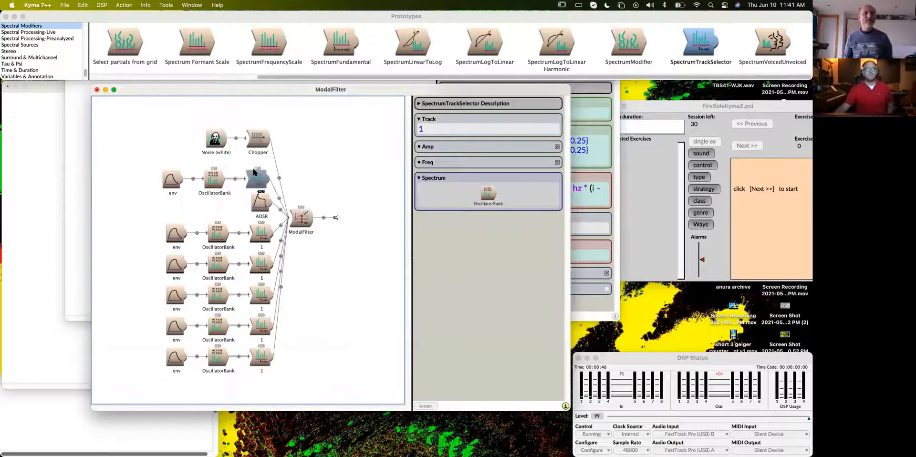
drag(254, 172, 255, 201)
click(268, 194)
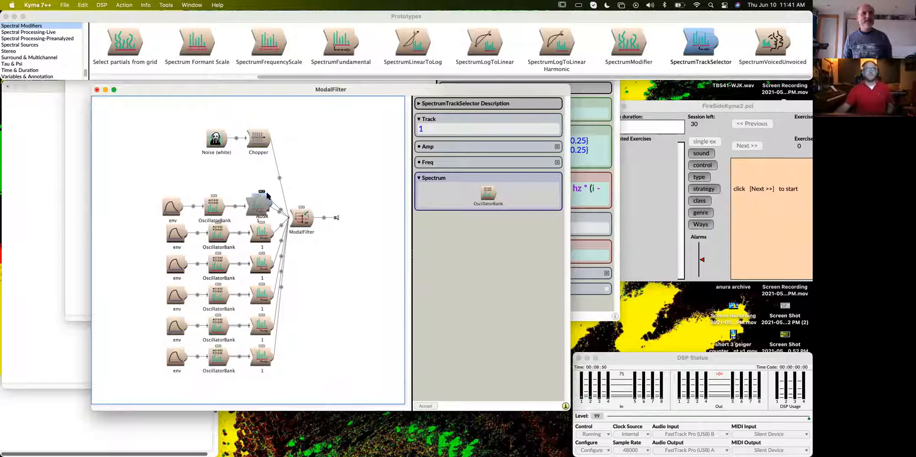
drag(267, 196, 267, 173)
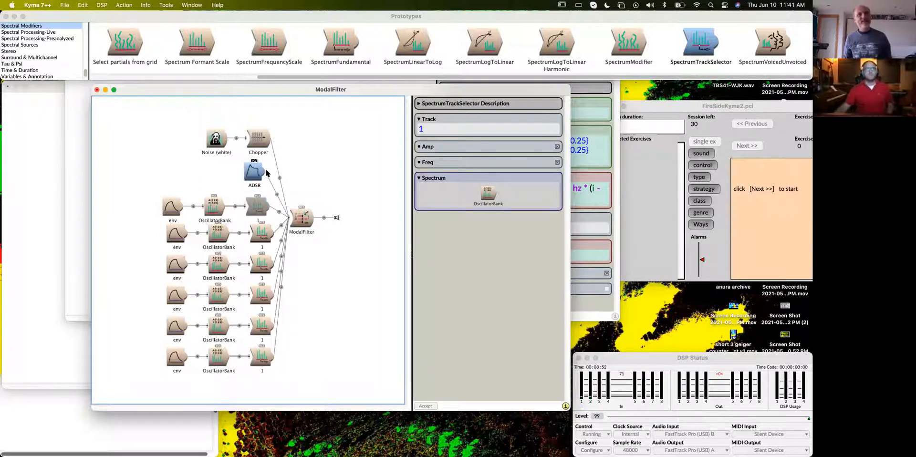
- Copy the first track selector's OscillatorBank and paste it over the second one, replacing it together with its env input
click(216, 207)
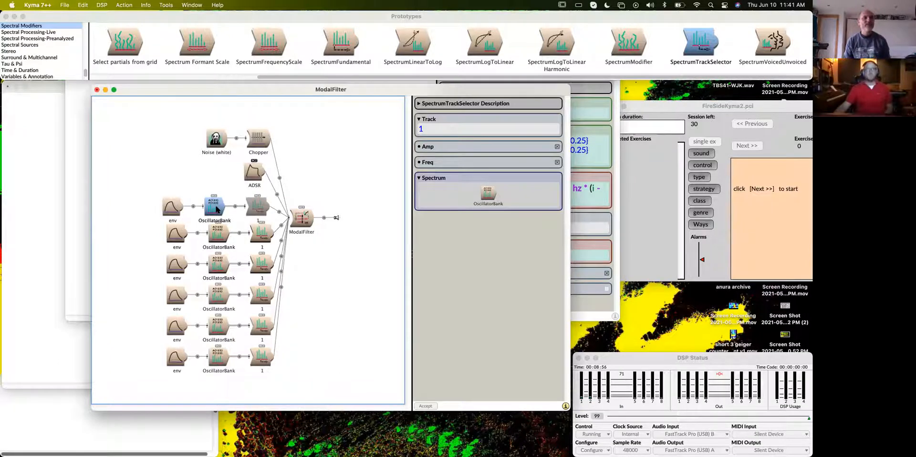
click(219, 235)
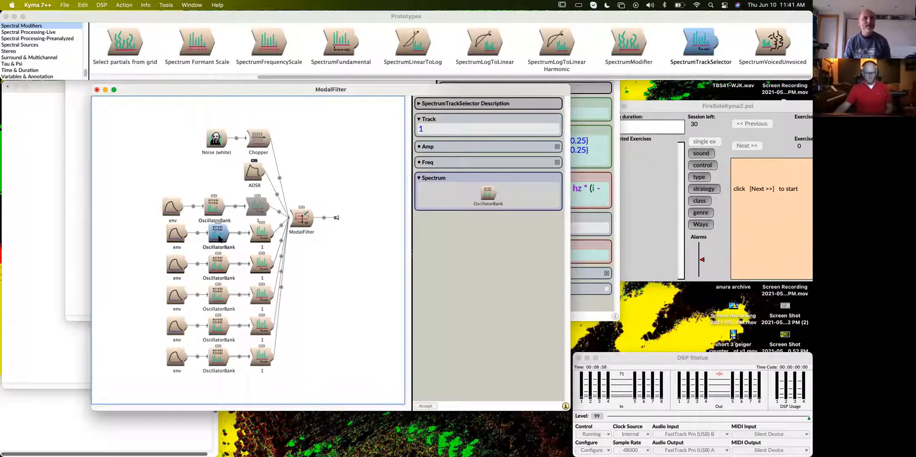
key(super+v)
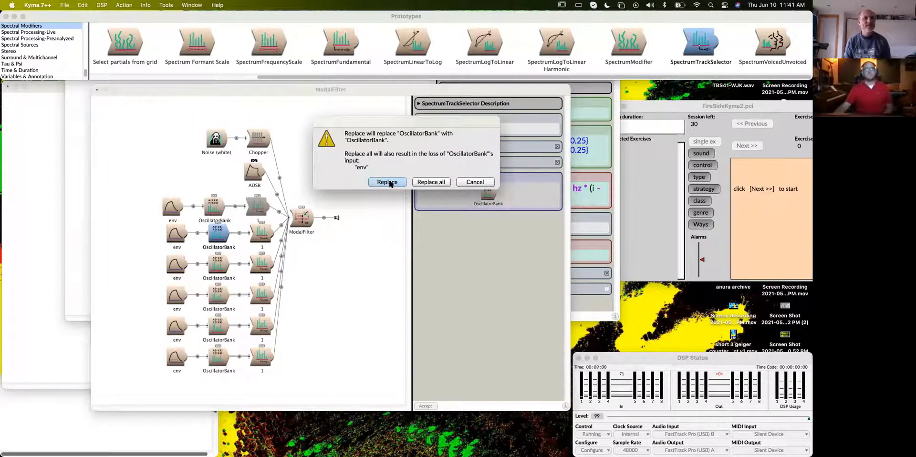
click(441, 182)
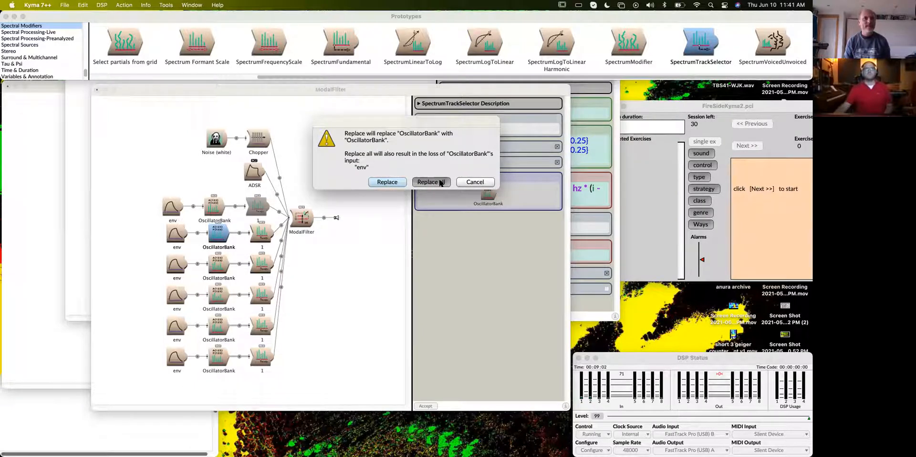
click(392, 261)
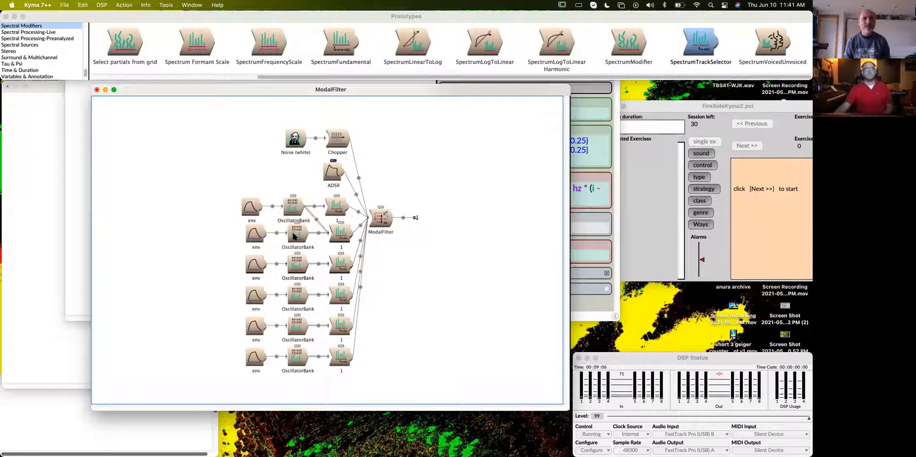
mouse_move(341, 245)
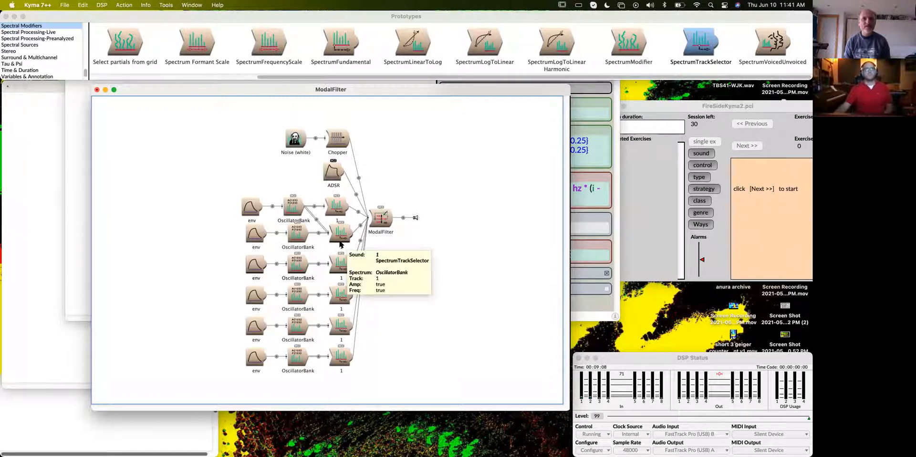
- Spread out the ADSR and the upper two track selectors to uncover the overlapping modules
click(337, 206)
mouse_move(335, 167)
mouse_down()
mouse_move(331, 113)
mouse_move(325, 157)
mouse_up()
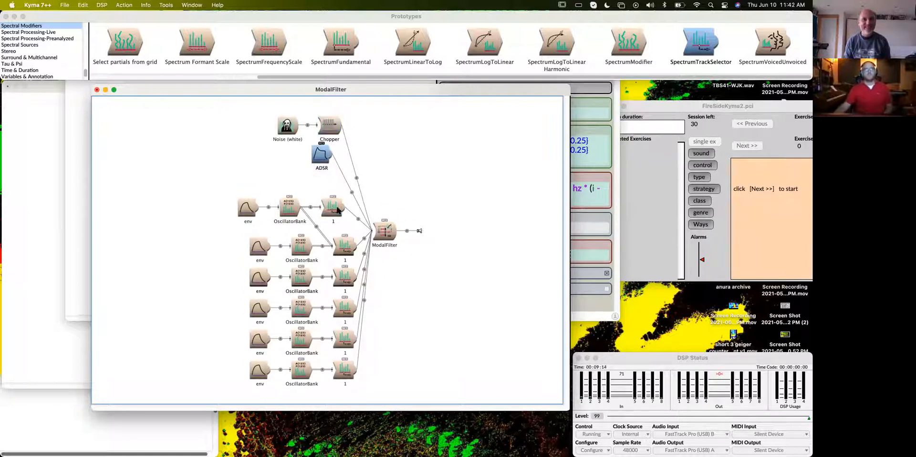
drag(338, 210, 324, 191)
drag(352, 247, 341, 230)
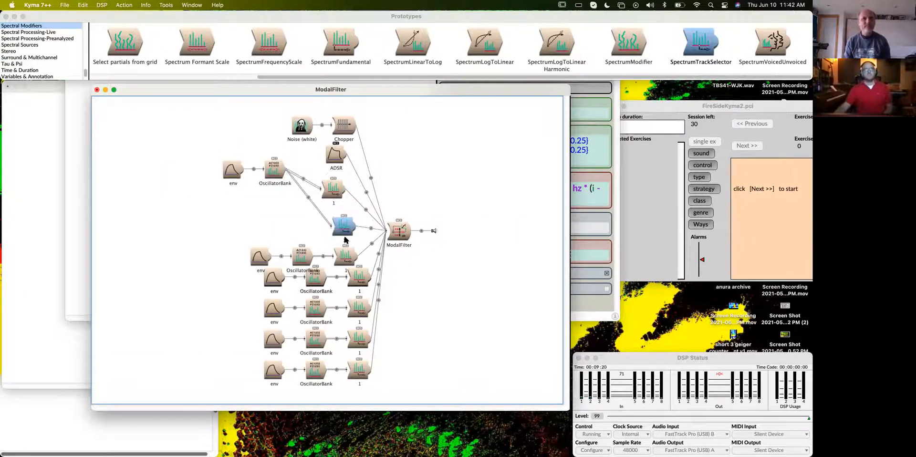
- Paste the copied OscillatorBank over the next two separate OscillatorBanks down the flow, choosing to replace all inputs
drag(306, 256, 306, 245)
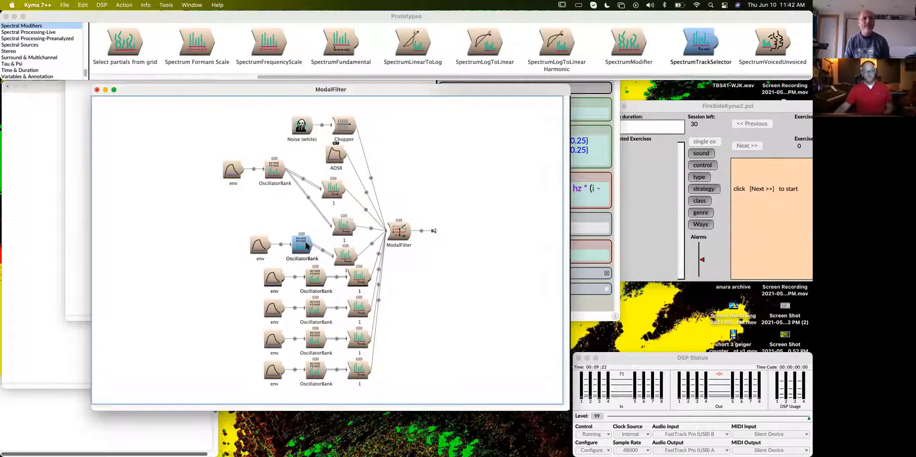
key(super+v)
click(429, 182)
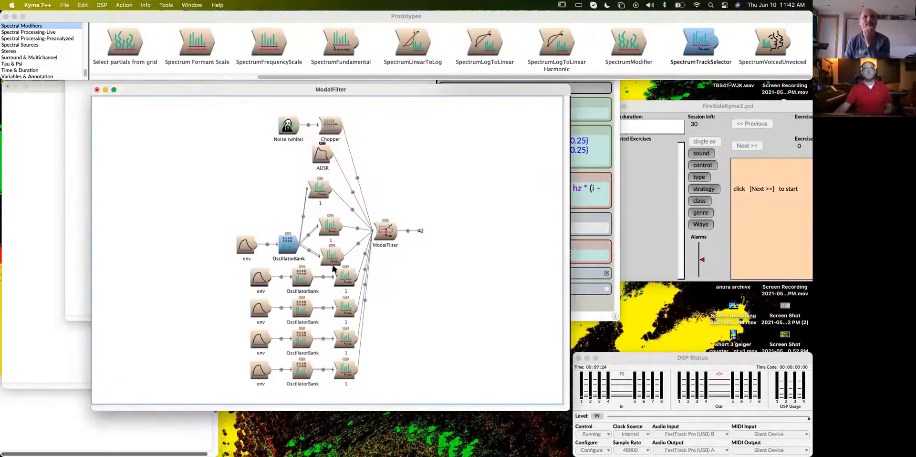
click(302, 280)
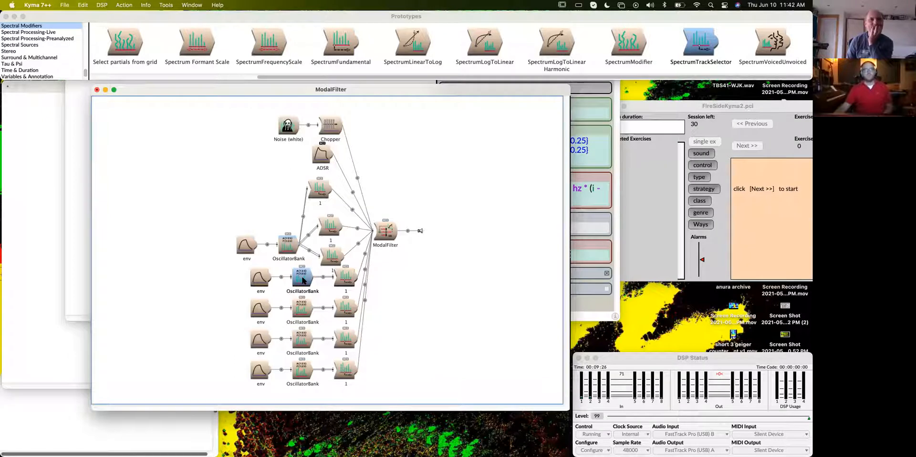
key(super+v)
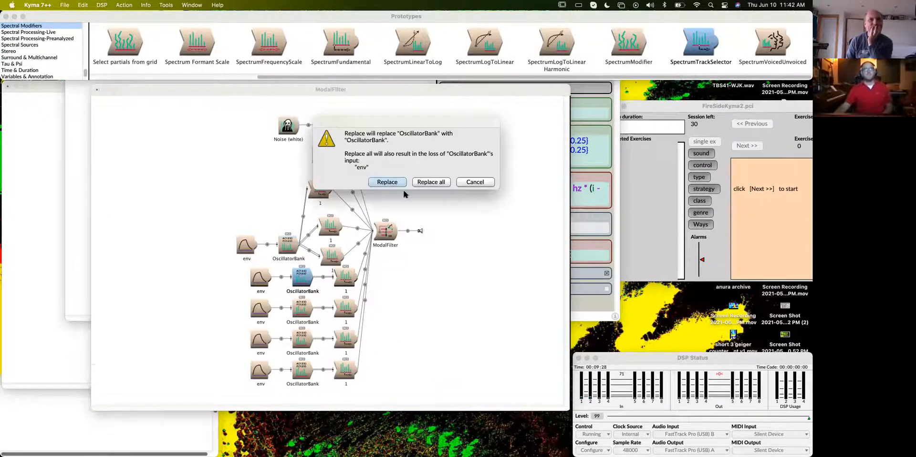
click(435, 182)
- Replace the OscillatorBanks of the third- and second-lowest track selectors with the shared one, including their env inputs
click(302, 311)
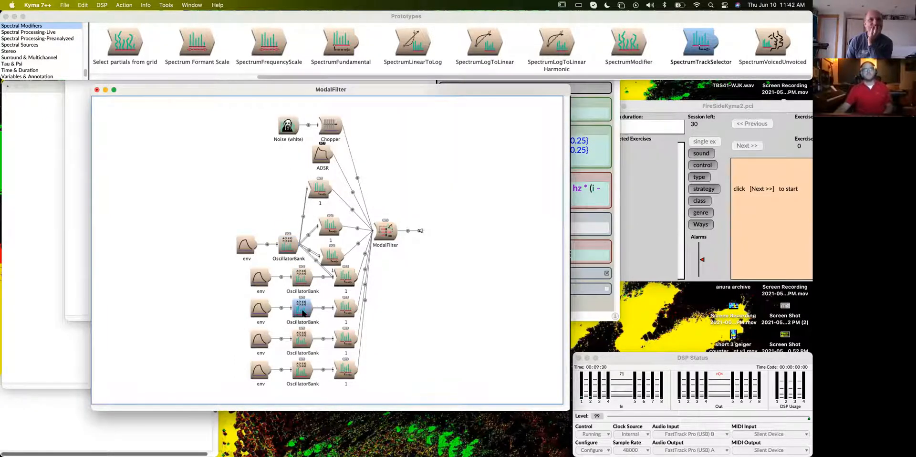
key(super+v)
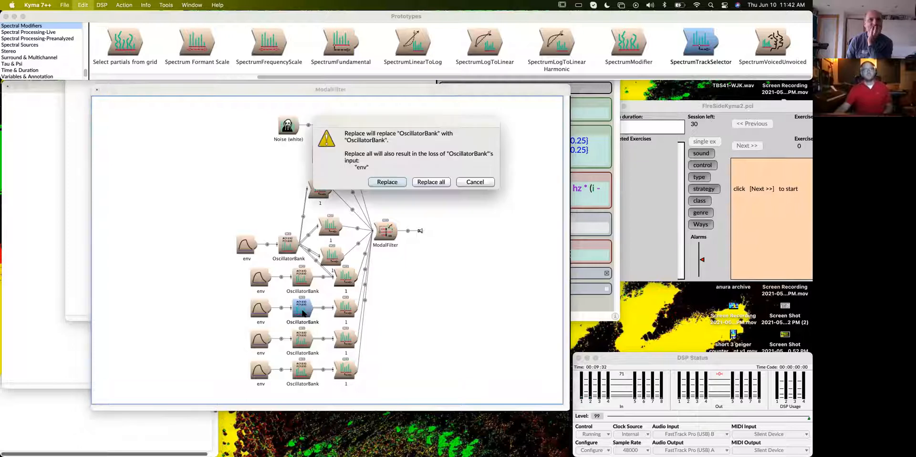
click(435, 183)
click(302, 340)
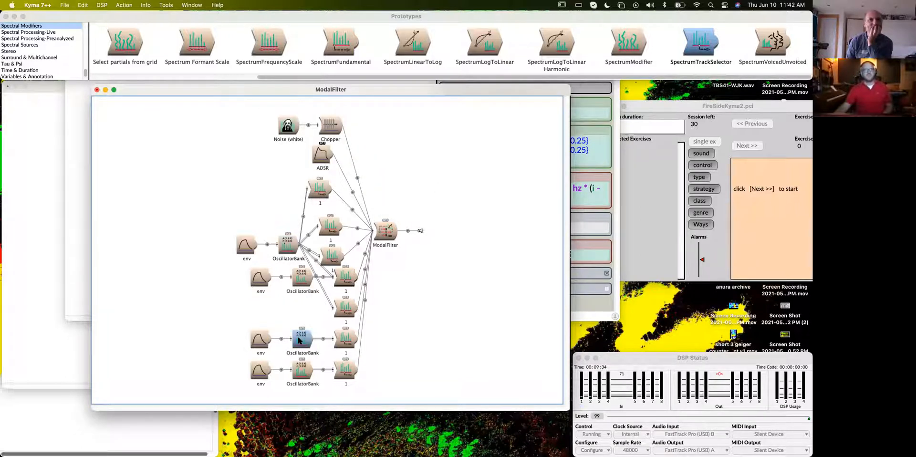
key(super+v)
click(437, 183)
- Replace the lowest OscillatorBank and the last remaining duplicate with the shared one, so a single OscillatorBank feeds every track selector
click(296, 371)
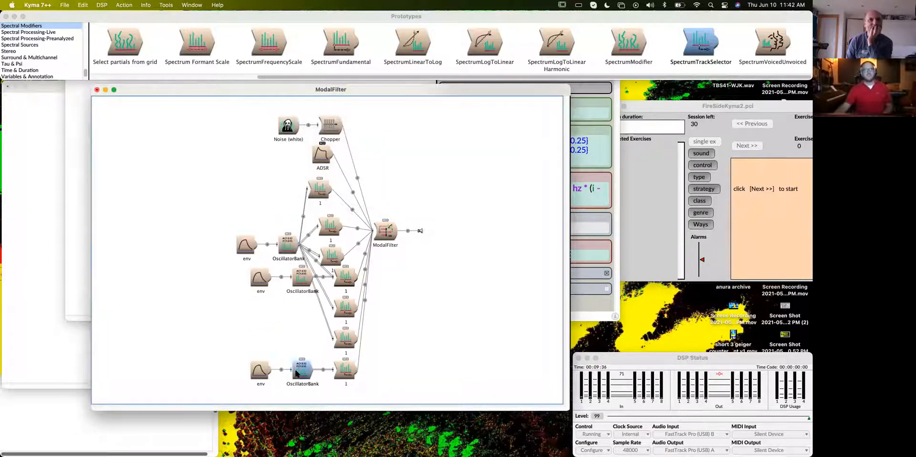
key(super+v)
click(438, 183)
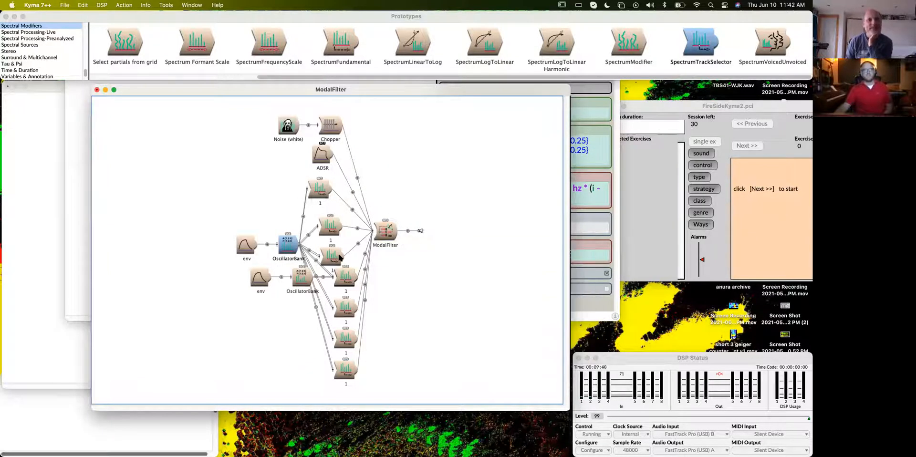
click(301, 278)
key(super+v)
click(423, 186)
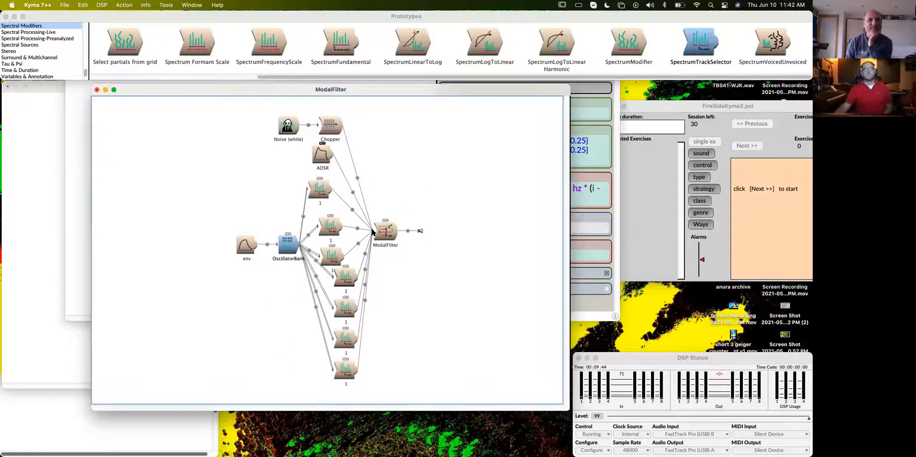
- Tidy the signal flow layout into an aligned column and enlarge the ModalFilter window to fit all eight track selectors
click(275, 310)
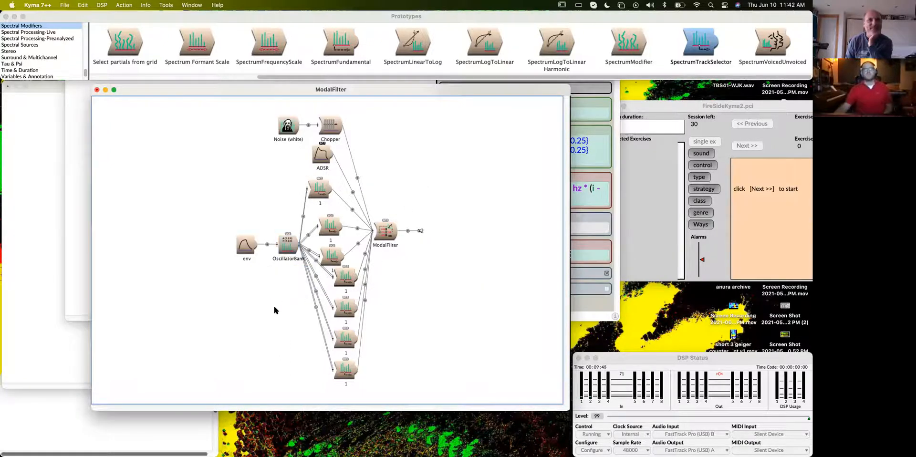
click(371, 229)
click(306, 247)
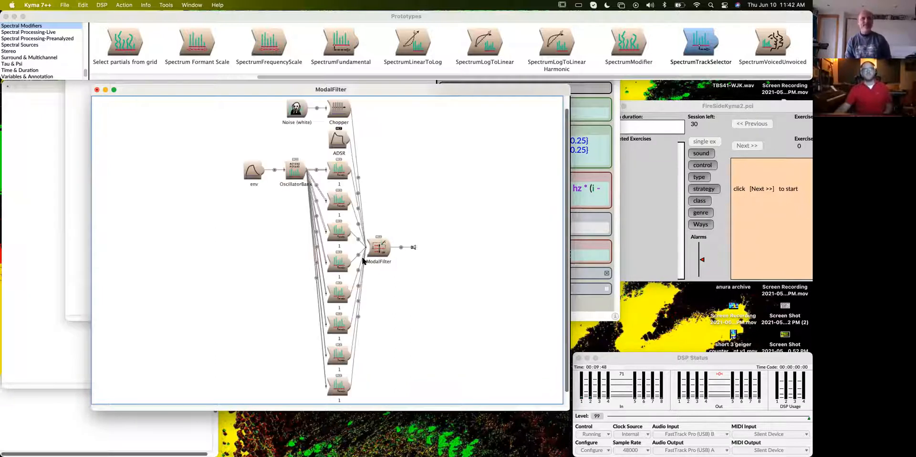
scroll(457, 256, down, 1)
scroll(456, 256, up, 2)
scroll(456, 255, down, 2)
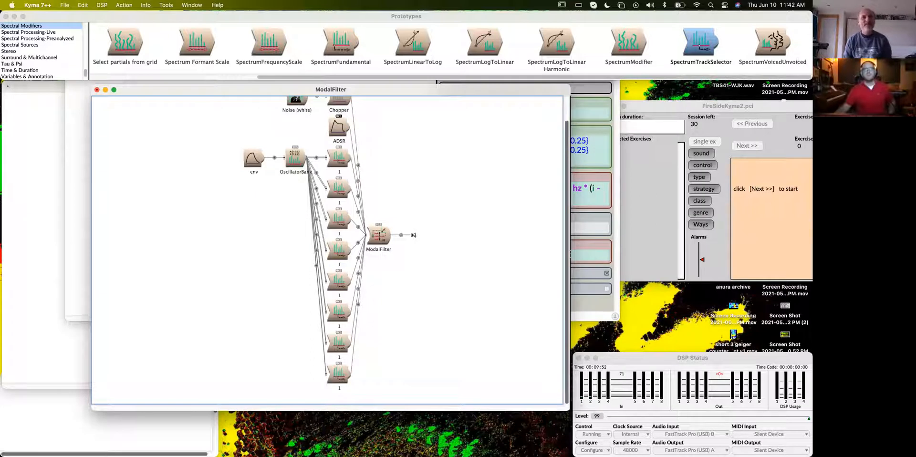
drag(542, 410, 542, 442)
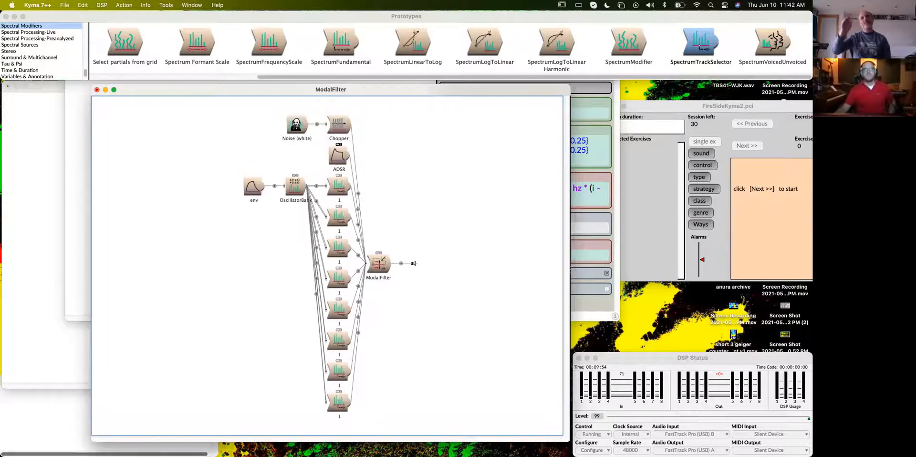
drag(367, 82, 363, 79)
- Rename the second track selector to 2 and edit its Track parameter to match
click(341, 214)
key(Return)
text(2)
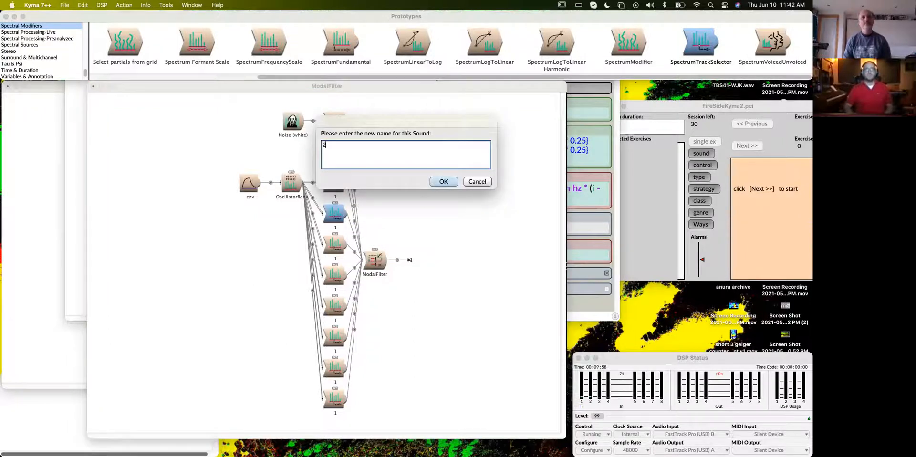
key(Return)
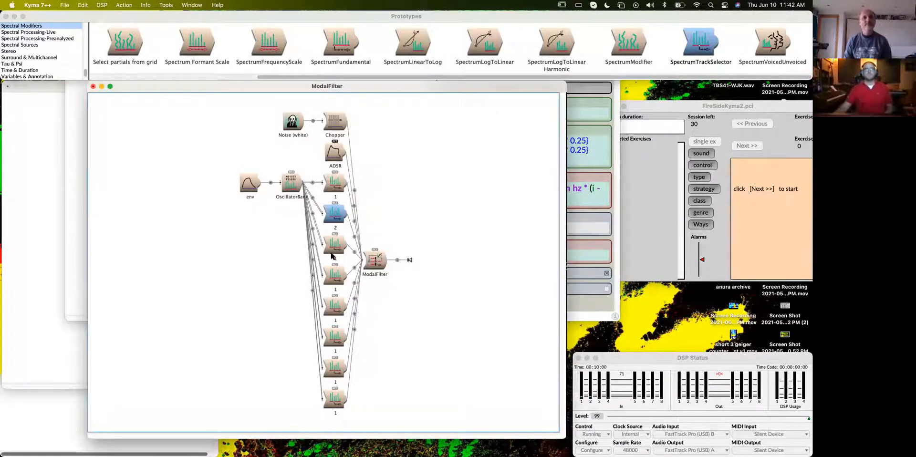
double_click(335, 213)
click(461, 126)
- Rename the third track selector to 3 and set its Track to 3
click(251, 244)
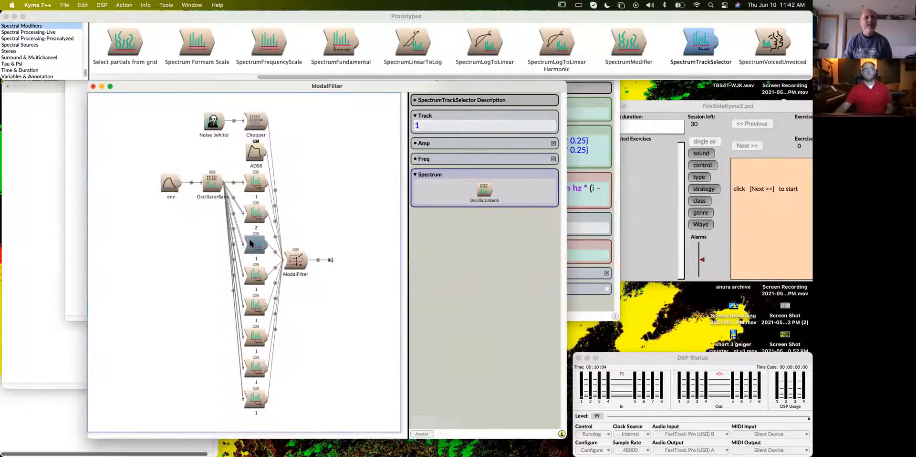
key(Return)
text(3)
key(Return)
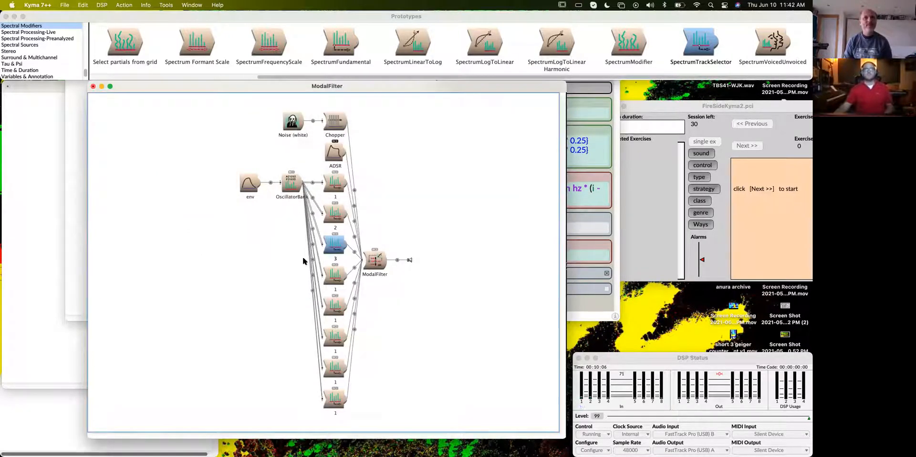
double_click(333, 248)
click(437, 120)
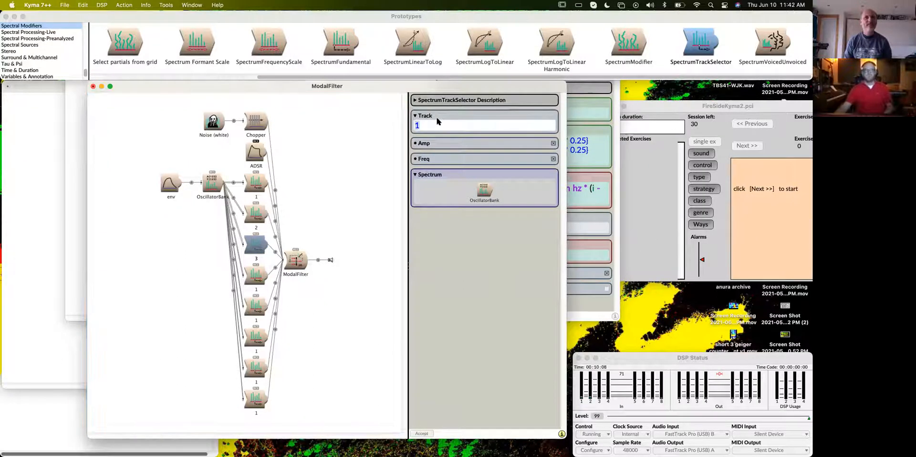
text(3)
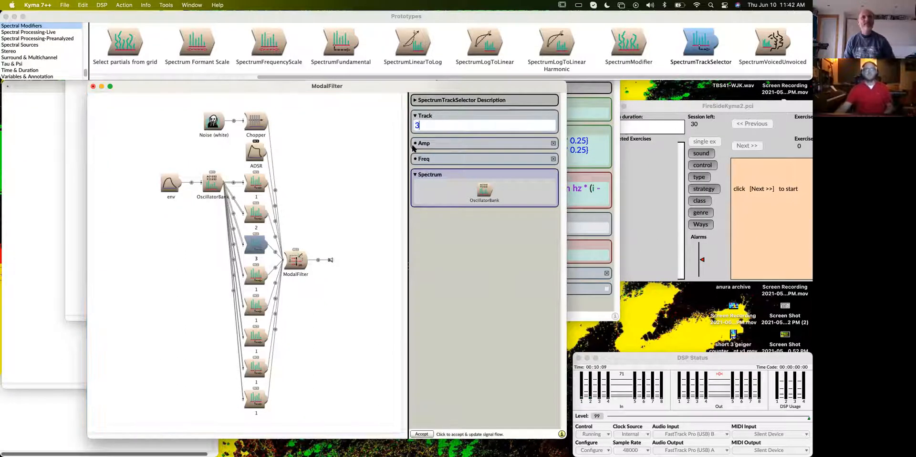
- Rename the fourth track selector to 4 and set its Track to 4
click(260, 276)
key(Return)
text(4)
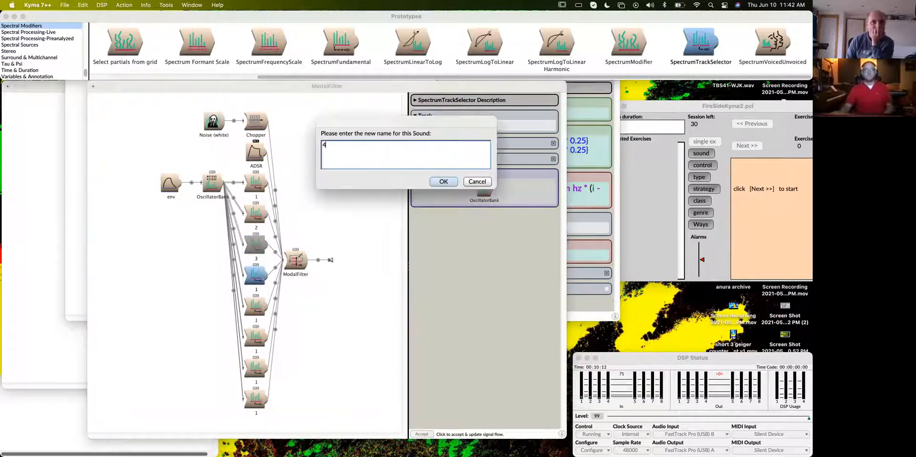
key(Return)
double_click(256, 274)
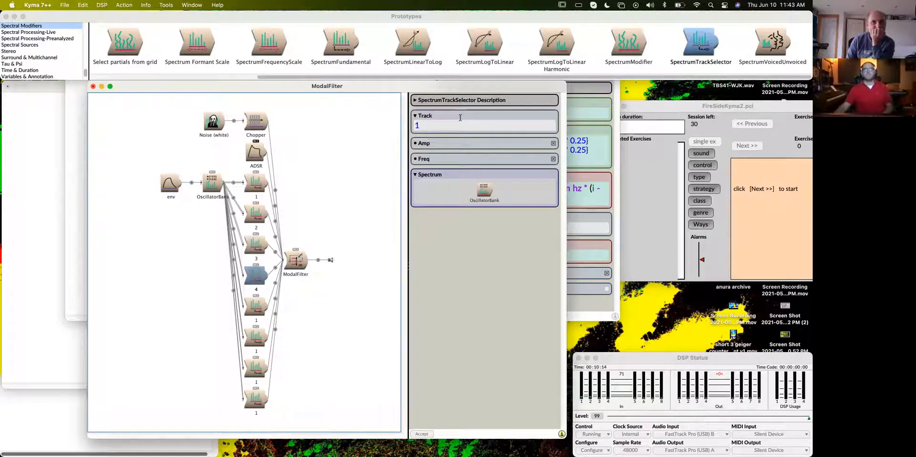
click(459, 125)
text(4)
click(360, 220)
- Rename the fifth track selector to 5 and set its Track to 5
click(335, 309)
key(Return)
text(5)
key(Return)
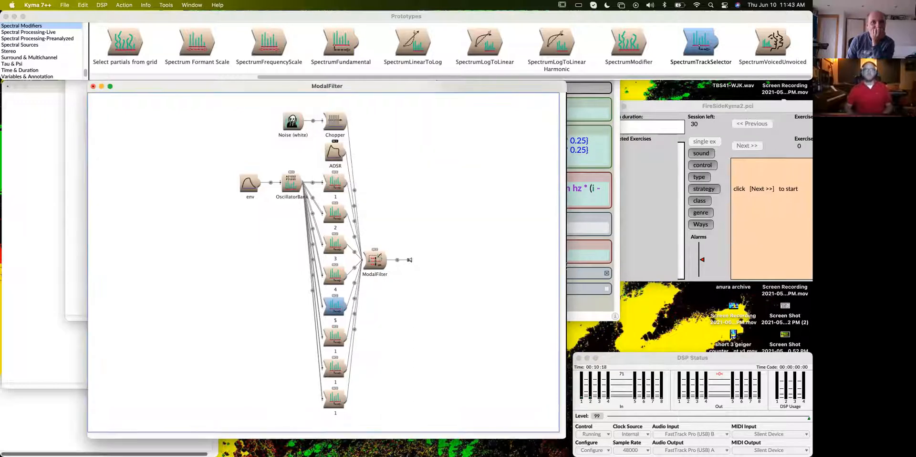
double_click(336, 302)
click(454, 124)
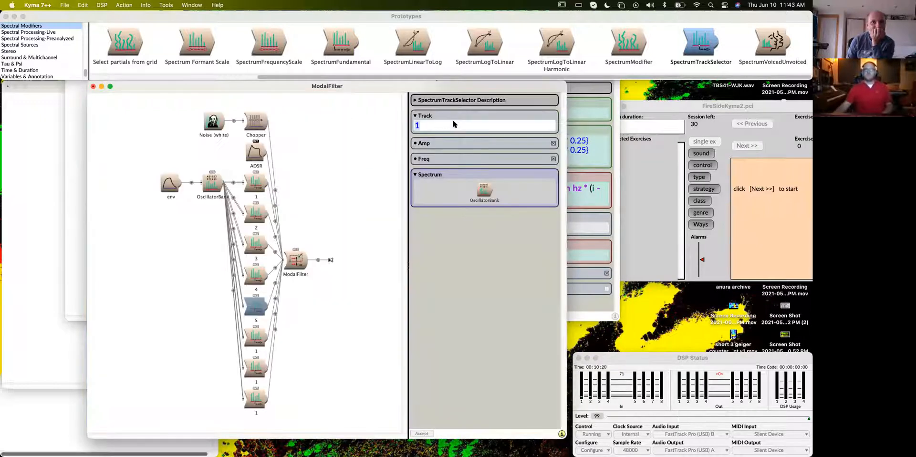
- Rename the sixth track selector to 6 and set its Track to 6
click(253, 334)
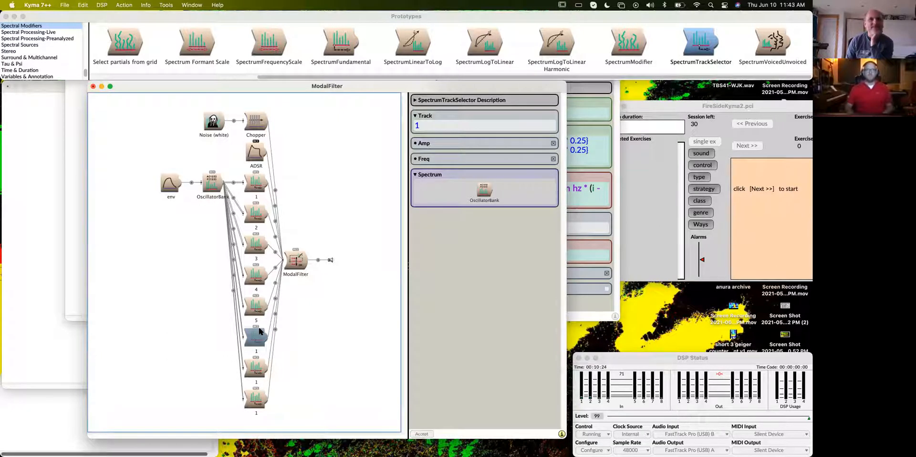
key(Return)
text(6)
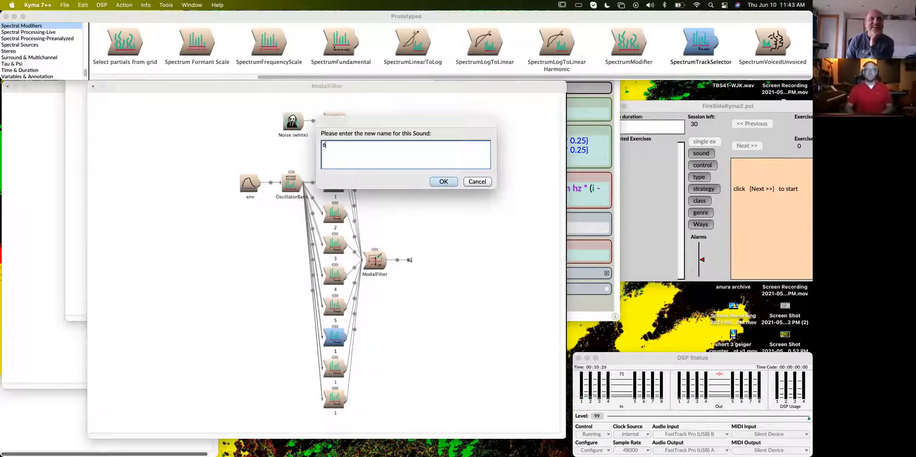
key(Return)
double_click(337, 336)
click(442, 125)
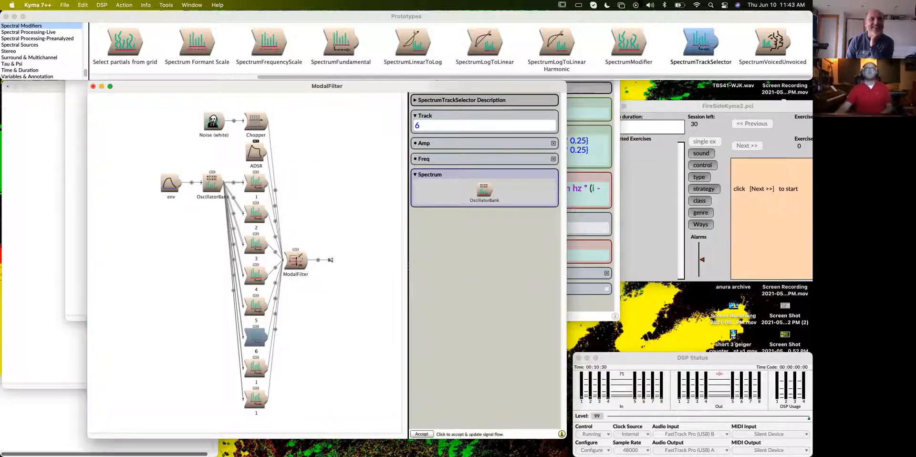
- Rename the seventh track selector to 7 and set its Track to 7
click(256, 375)
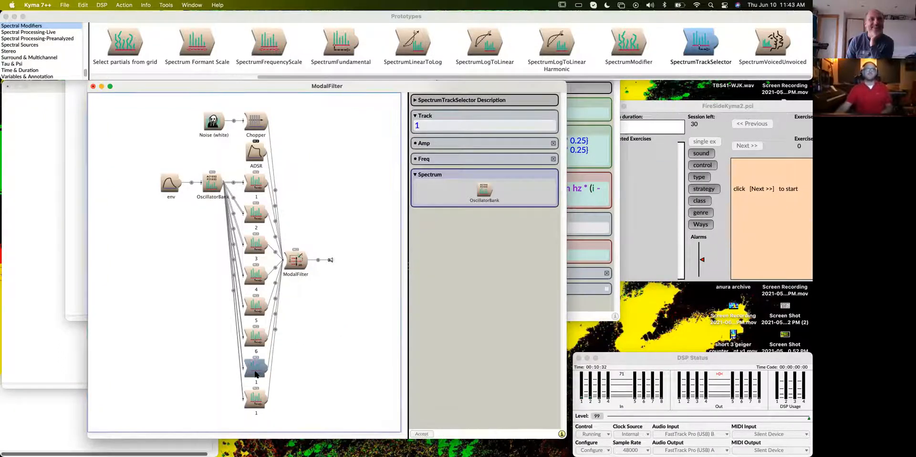
key(Return)
text(7)
key(Return)
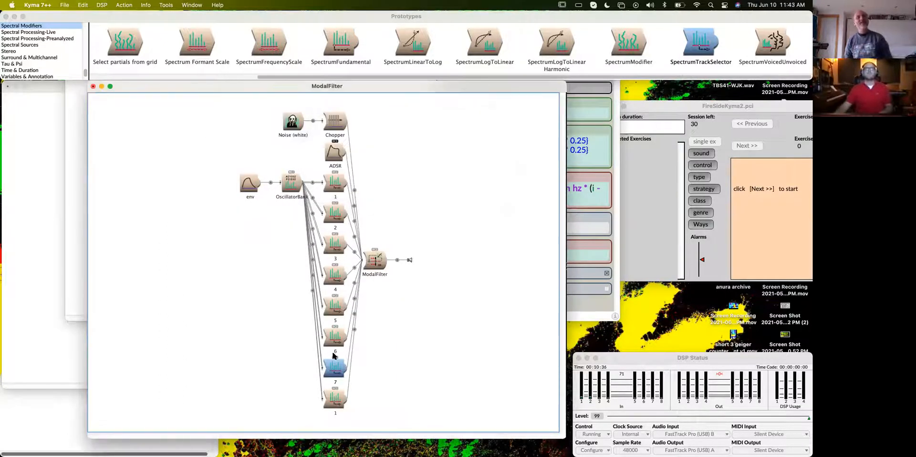
click(336, 377)
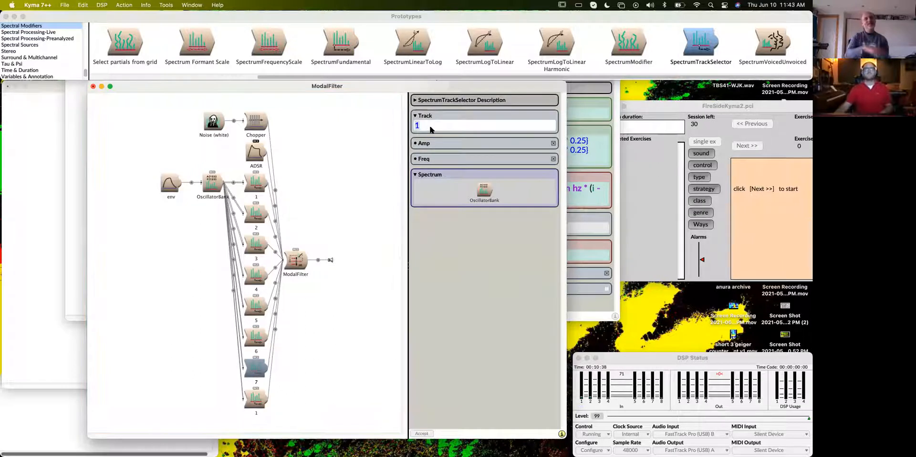
text(7)
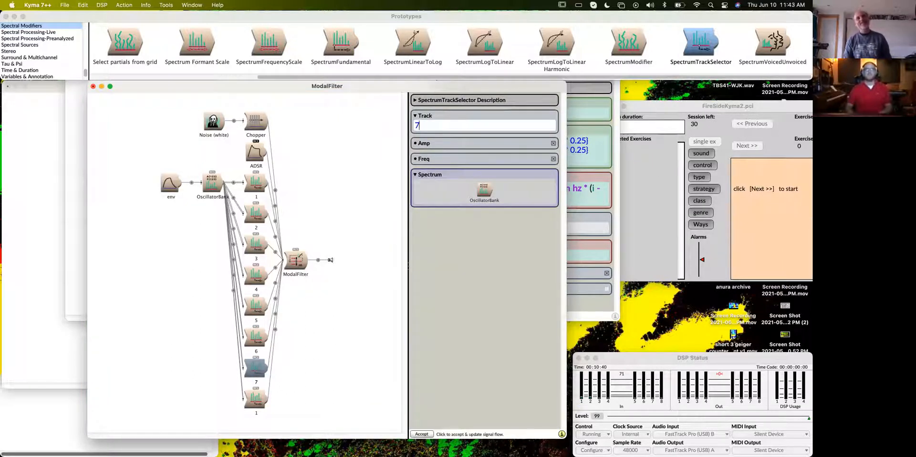
key(Return)
key(BackSpace)
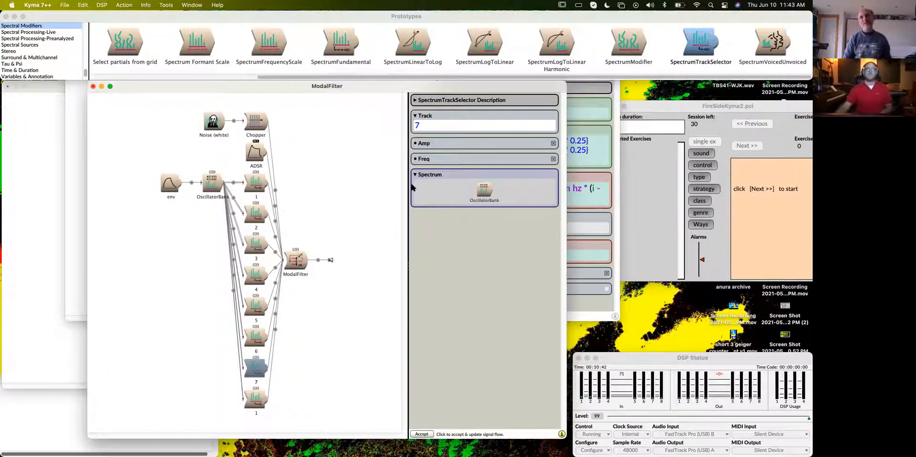
- Rename the eighth track selector to 8 and set its Track to 8
click(257, 398)
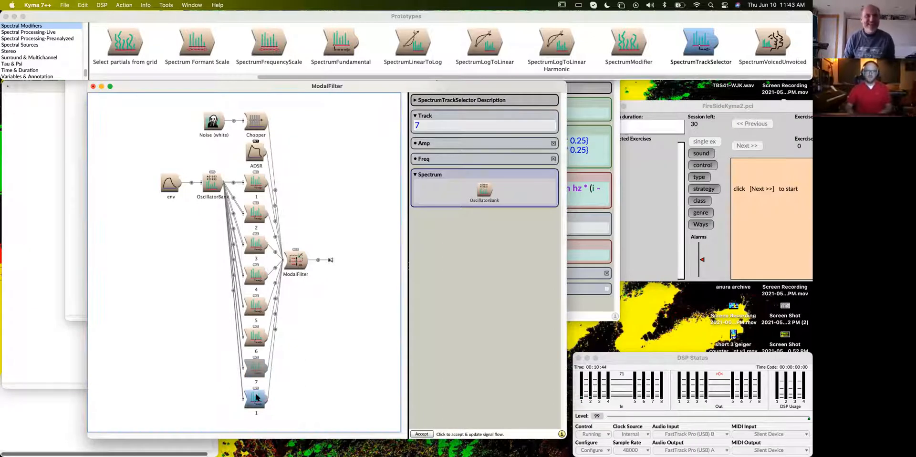
key(Return)
text(8)
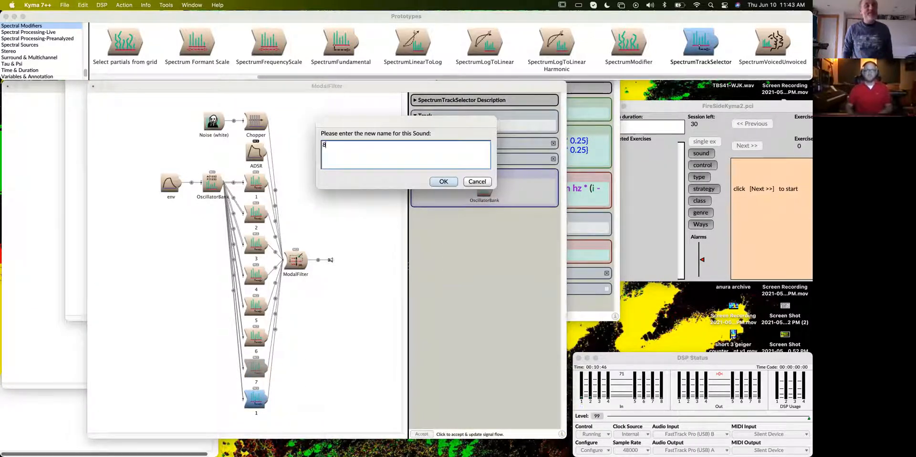
key(Return)
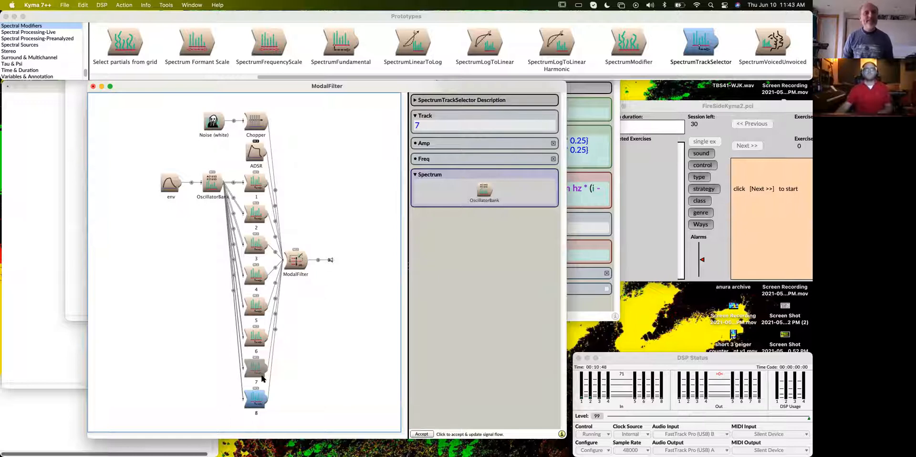
click(256, 402)
double_click(447, 123)
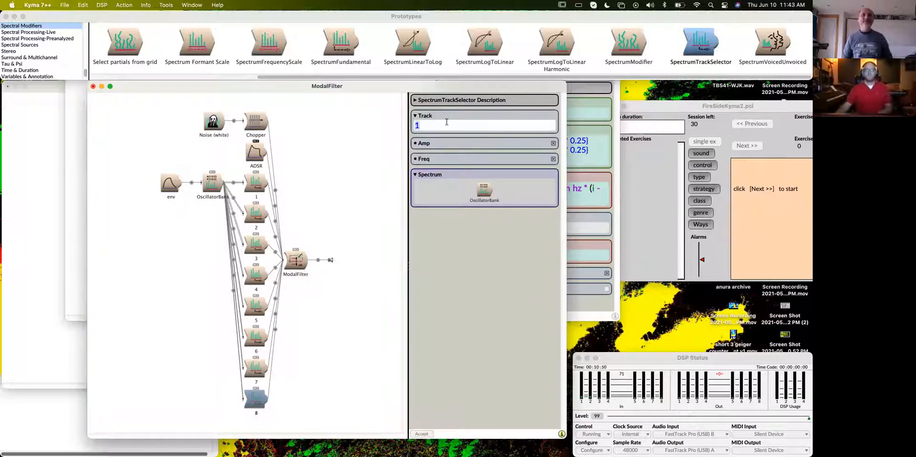
text(8)
- Check the Track value of every track selector in turn, from 8 back to 1
click(254, 402)
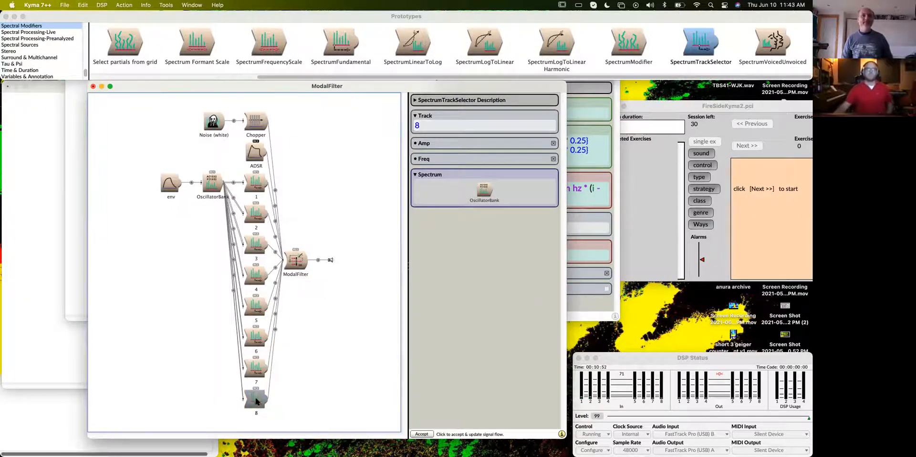
click(262, 366)
click(253, 339)
click(258, 302)
click(259, 276)
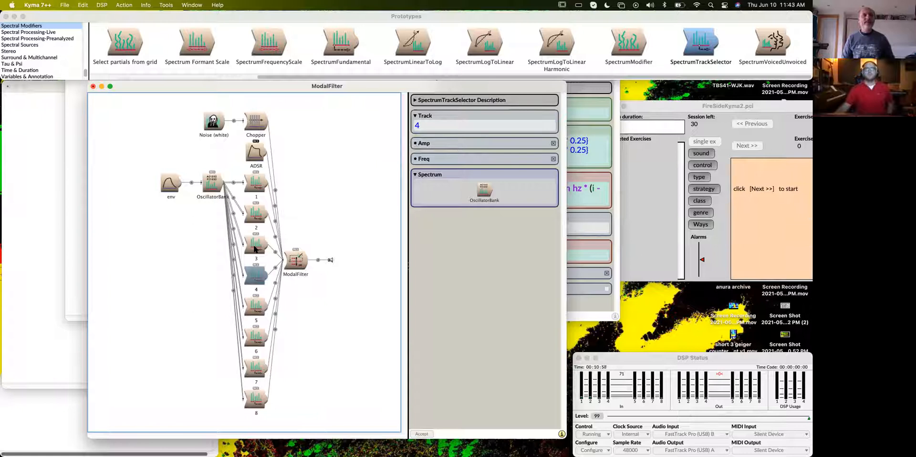
click(257, 249)
click(251, 209)
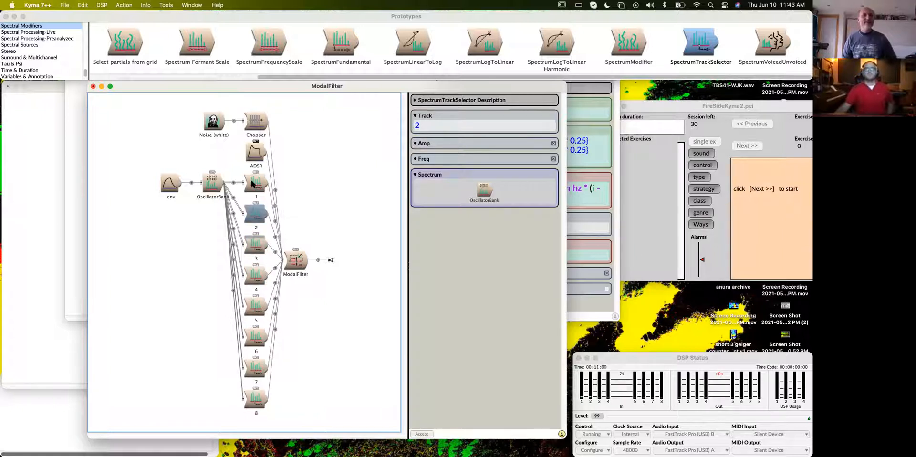
click(253, 183)
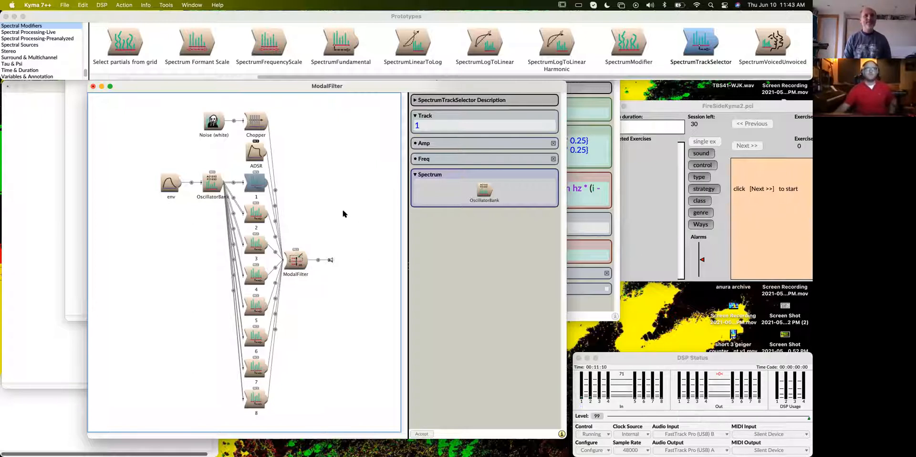
- Show the ModalFilter's parameters, then move its Sound window higher and make it taller to fit more of them
click(295, 263)
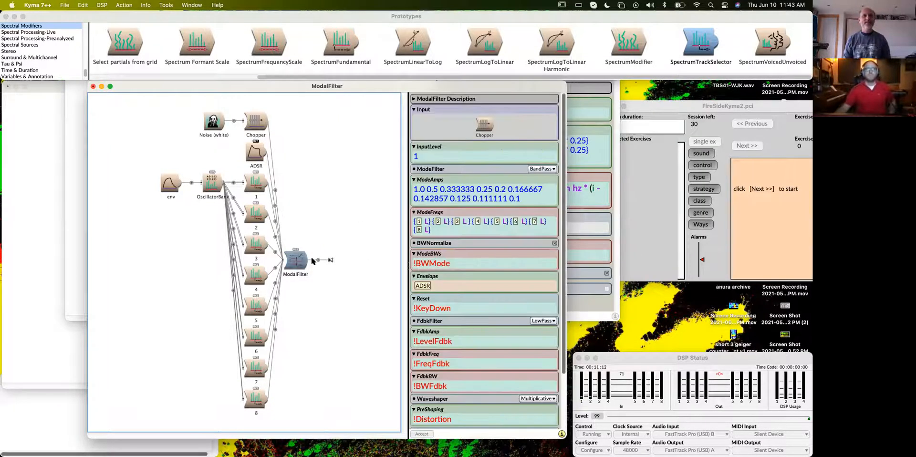
drag(340, 87, 328, 45)
drag(552, 397, 553, 444)
scroll(498, 407, down, 2)
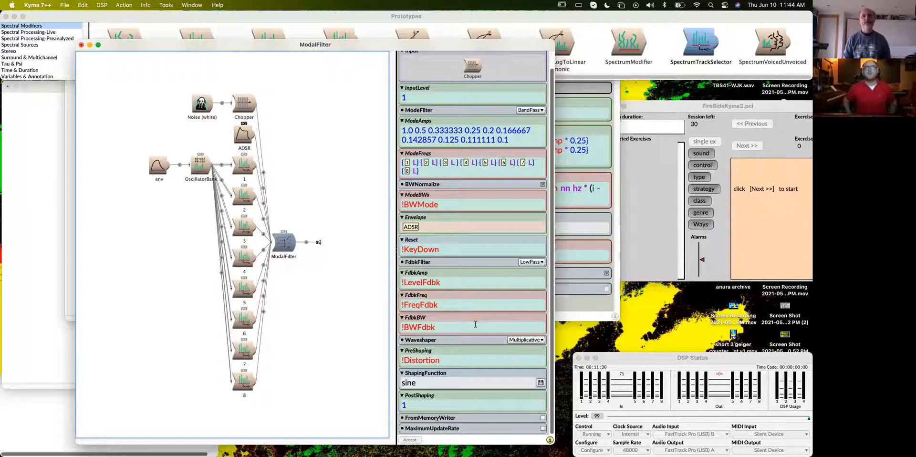
scroll(470, 306, up, 2)
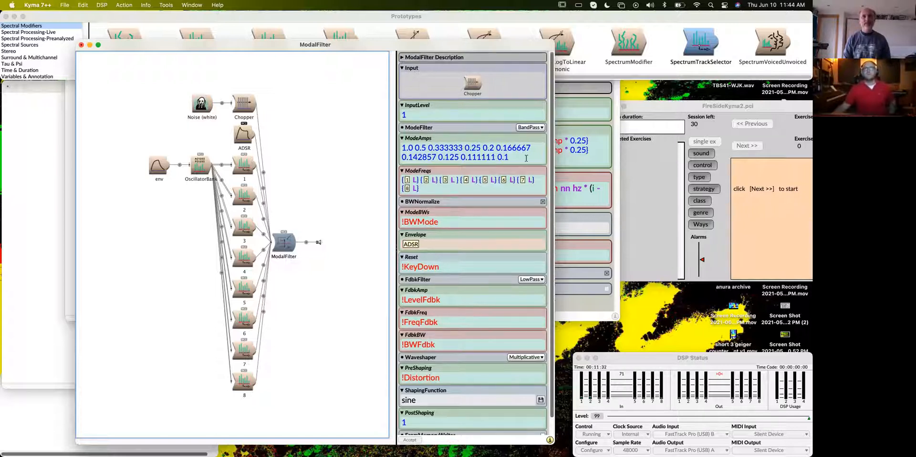
- Select the entire list of ModeAmps values in the ModalFilter for editing
click(526, 158)
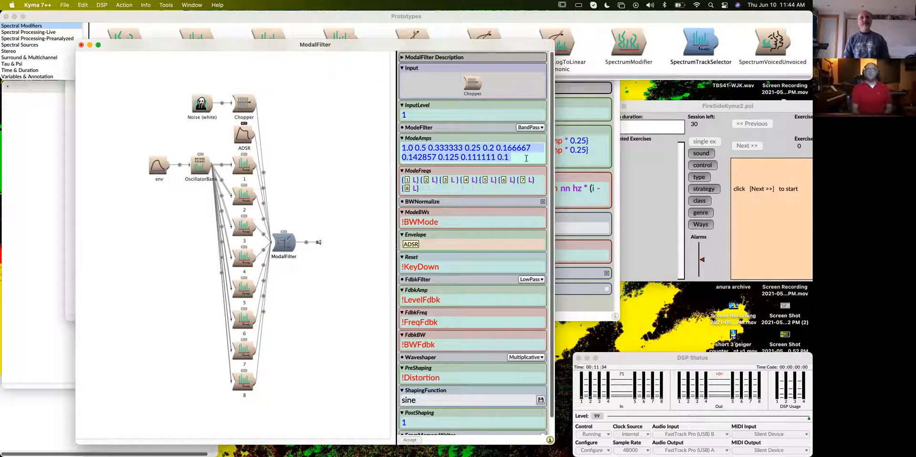
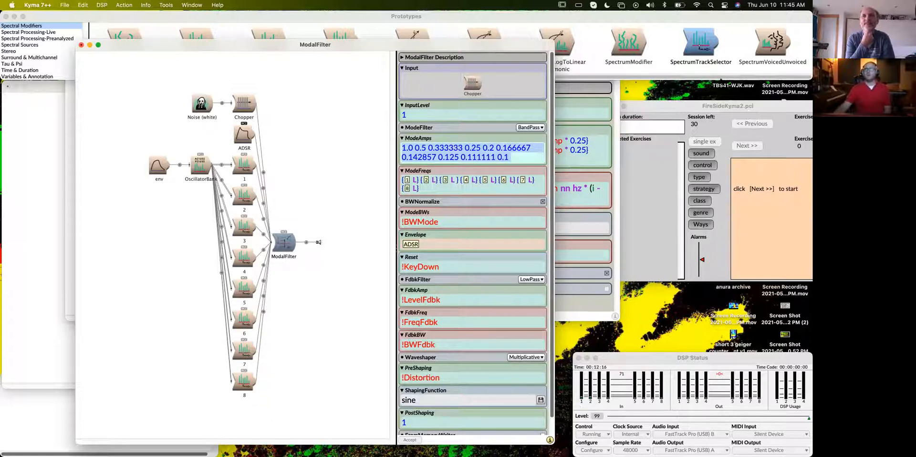
- Replace the ModalFilter's ModeAmps values with the expression 1 to: 8 collect: [ i: !Amp suffix: i]
drag(764, 105, 785, 103)
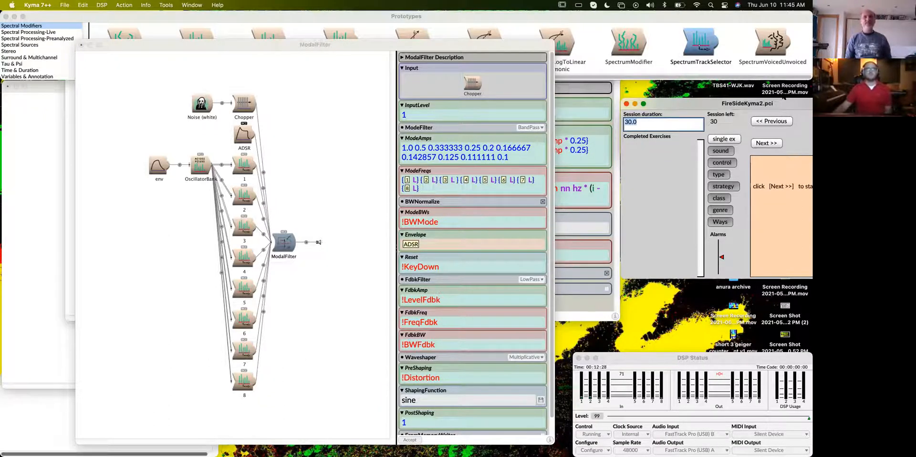
click(533, 163)
click(533, 163)
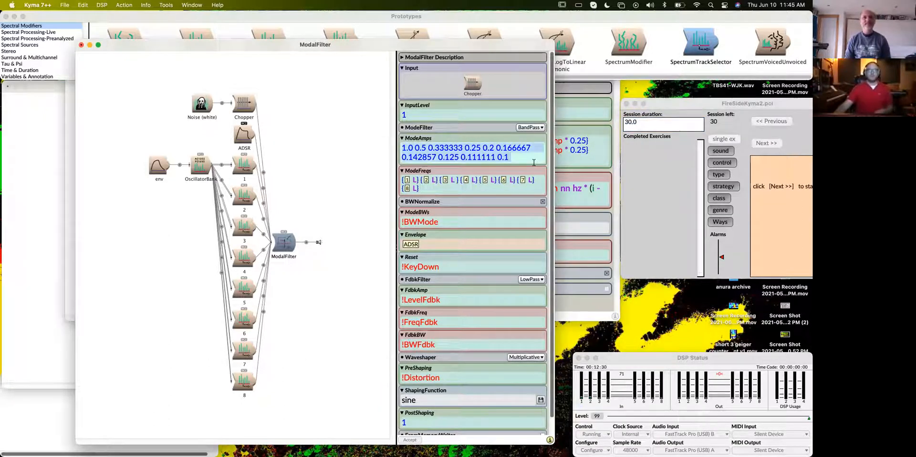
text(1 to: 8)
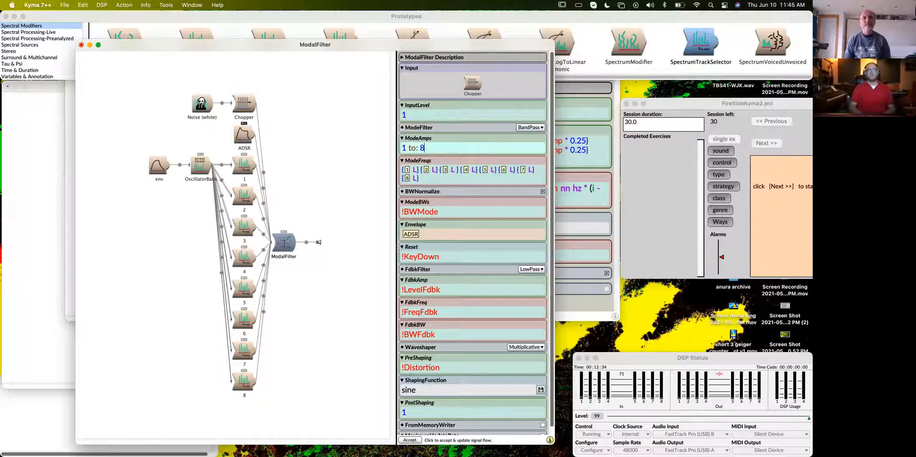
text( collect)
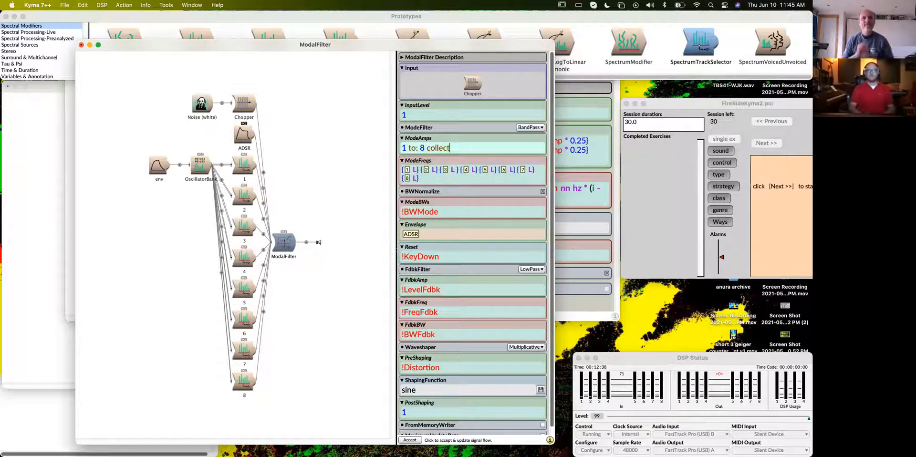
text(: )
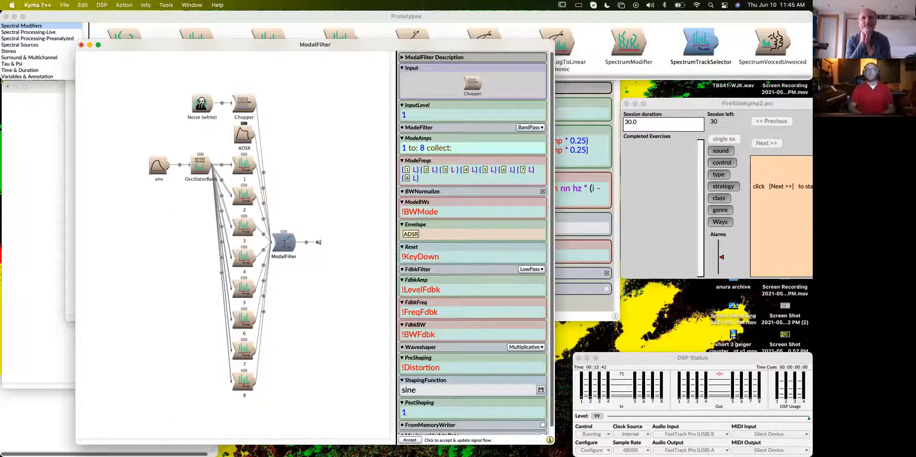
text([ i: !)
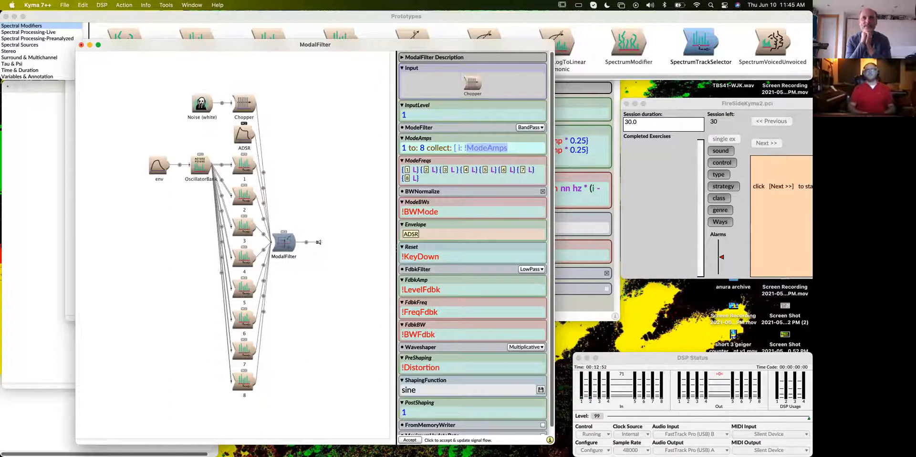
text(Amp)
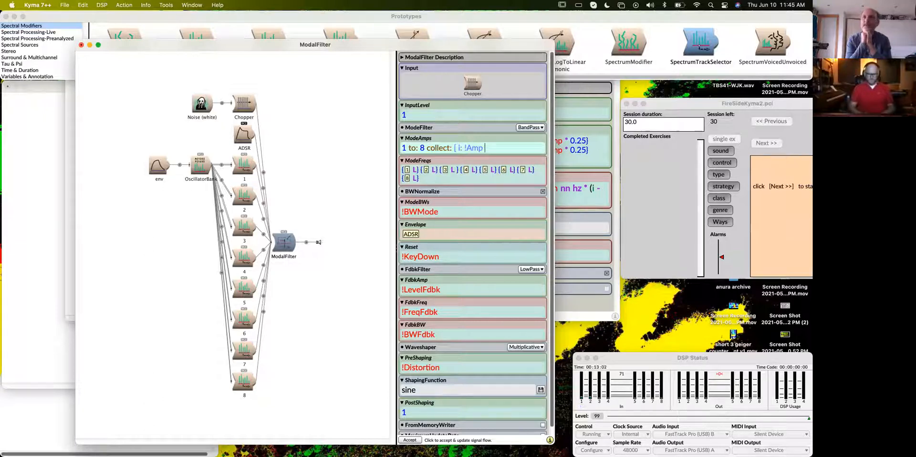
text(suffix)
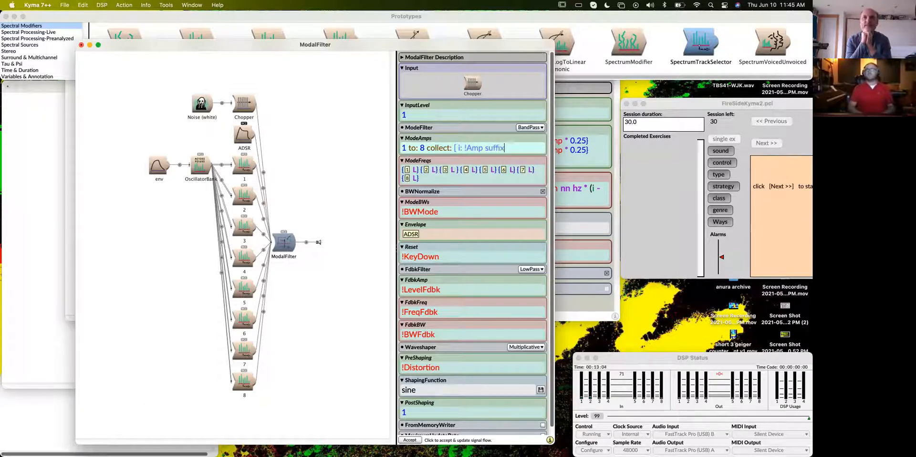
text(: i)
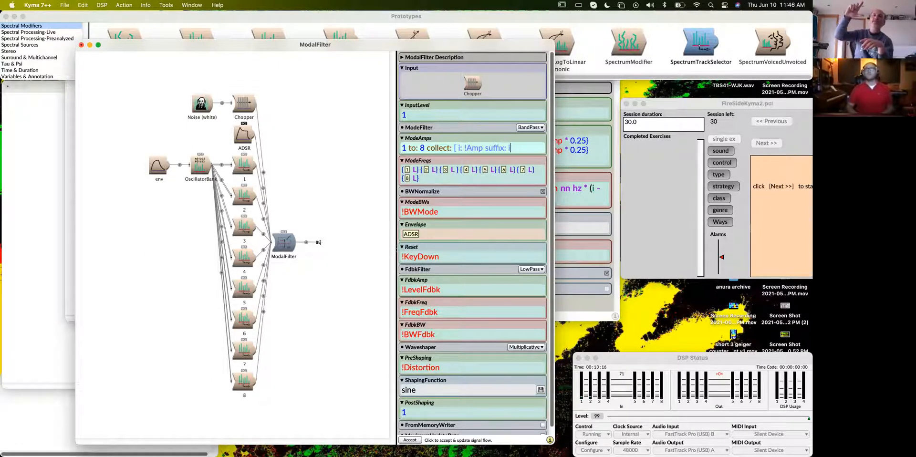
text(])
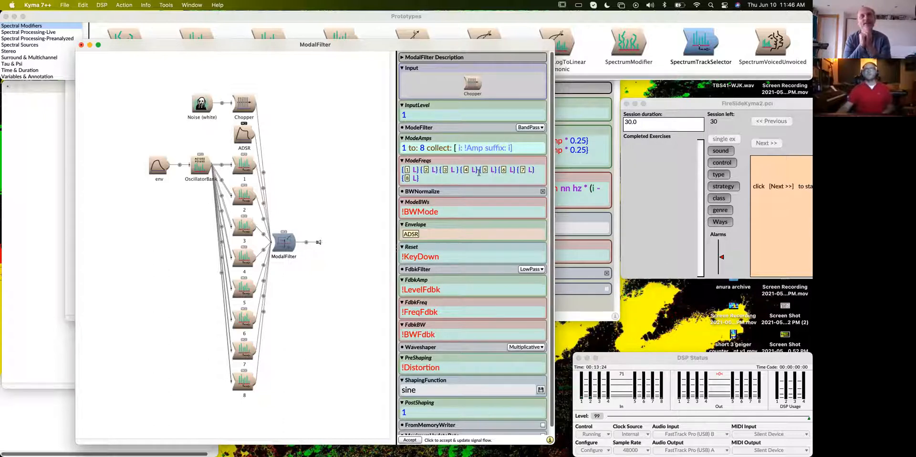
- Correct the ModeAmps block argument to :i | and enclose the expression in braces, giving {1 to: 8 collect: [ :i | !Amp suffix: i]}
text(:)
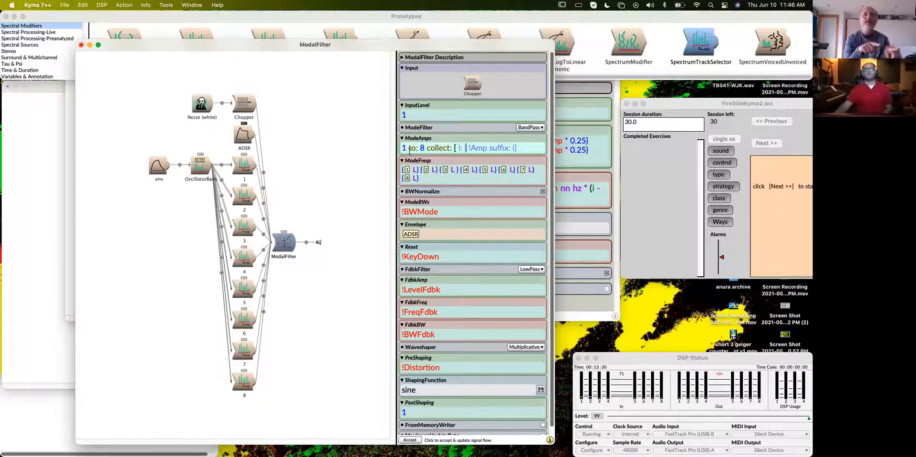
click(462, 149)
key(BackSpace)
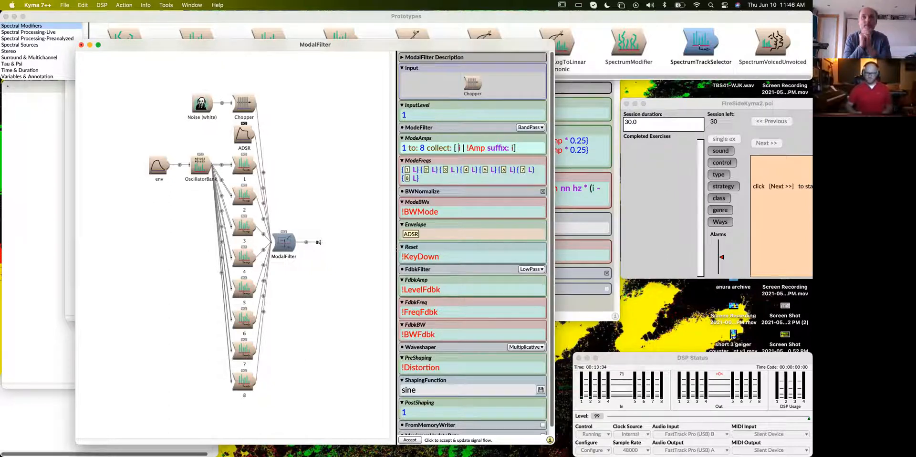
click(459, 148)
text(:)
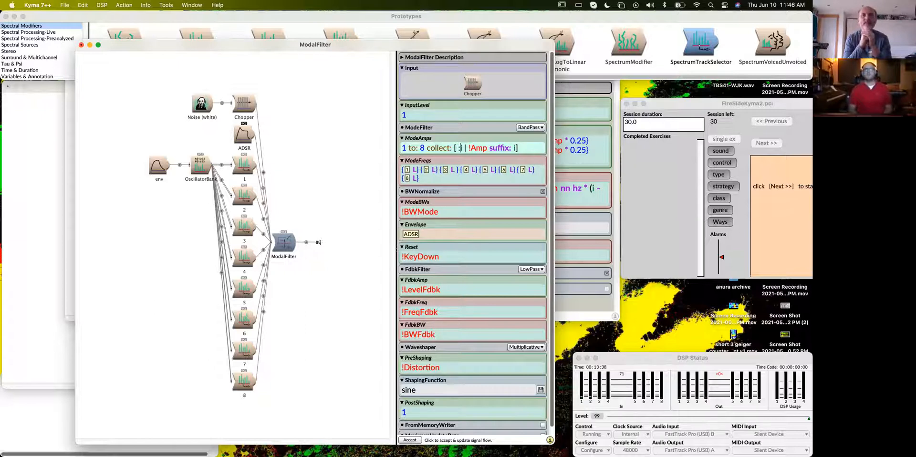
double_click(402, 148)
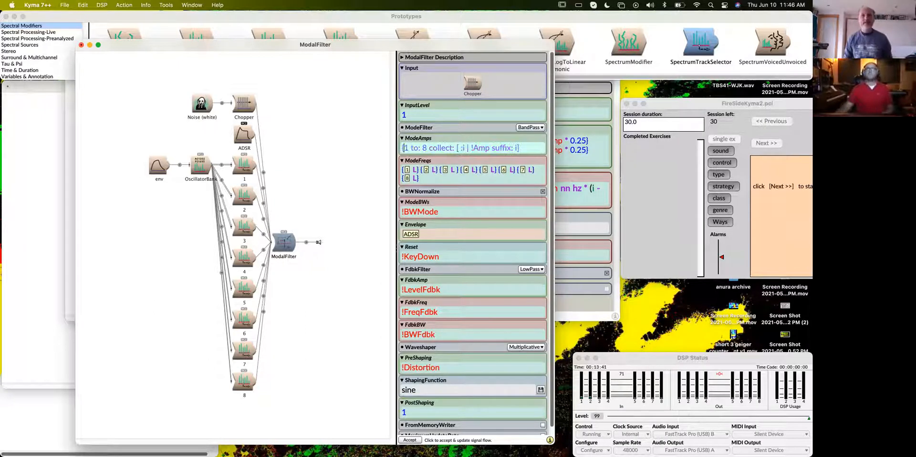
click(532, 151)
text(})
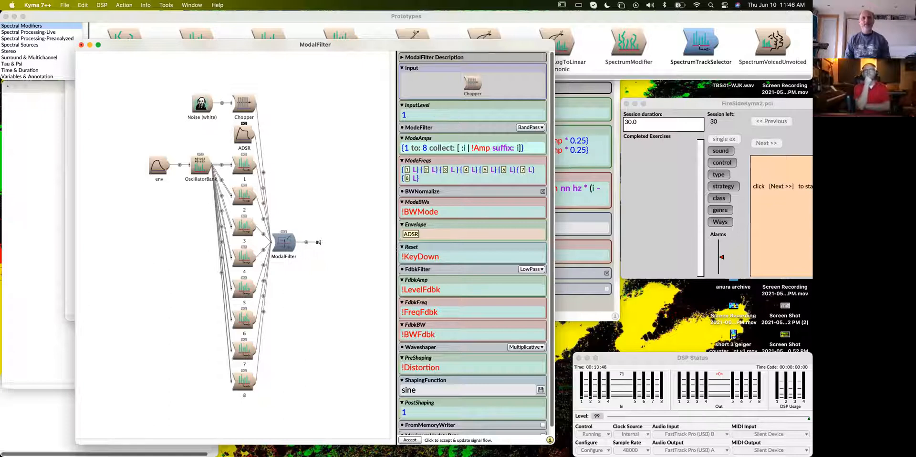
- Evaluate the ModeAmps expression in place to inspect the list it generates, removing the printed result each time
key(super+y)
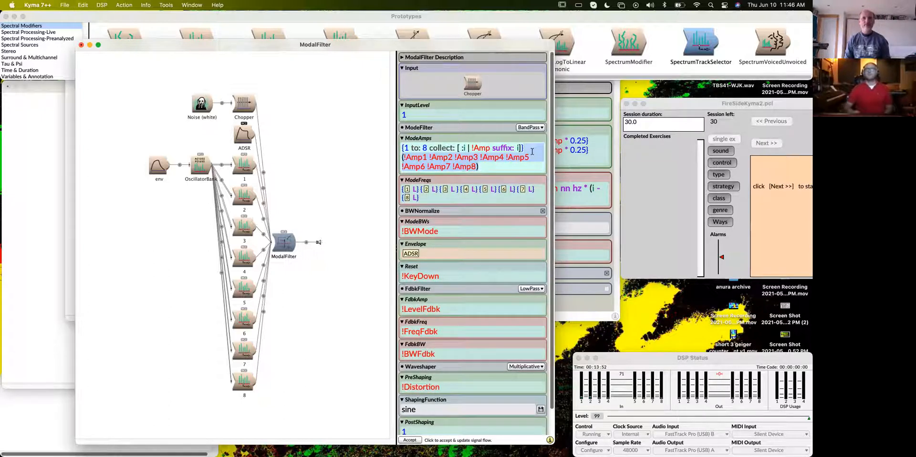
key(BackSpace)
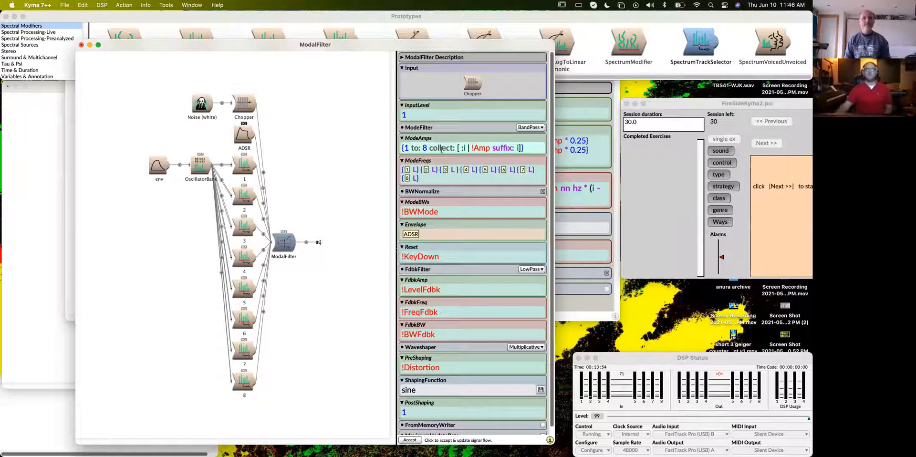
click(290, 247)
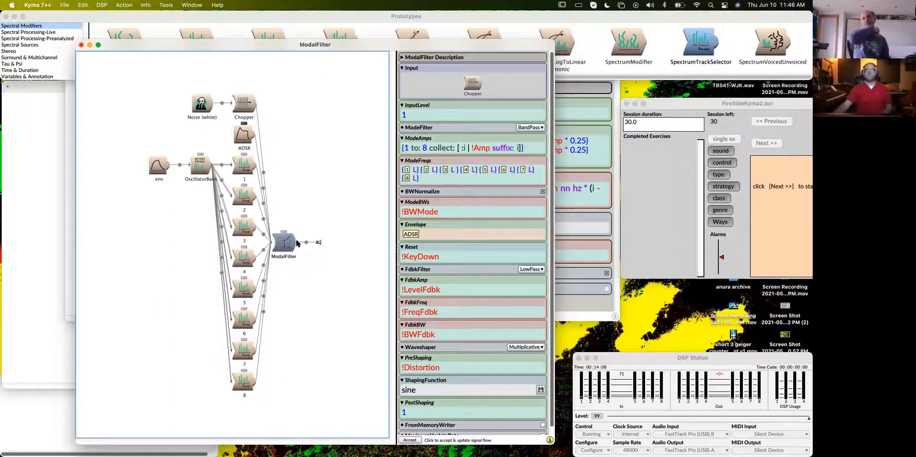
click(526, 148)
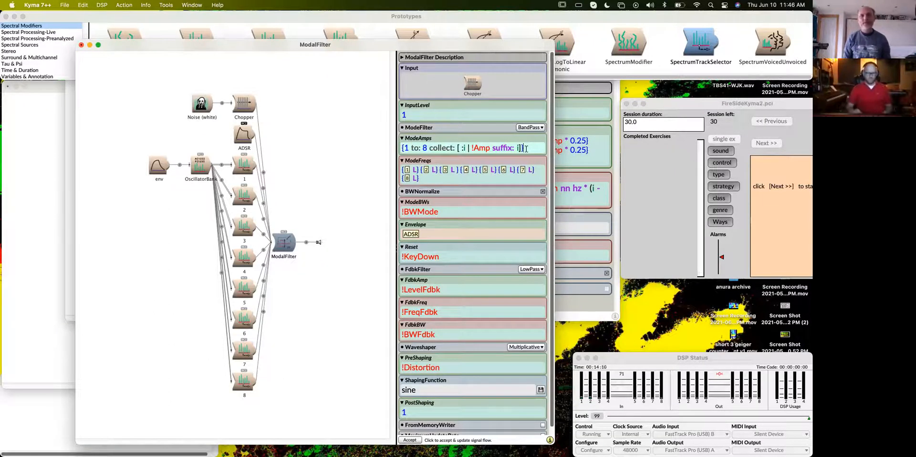
key(super+y)
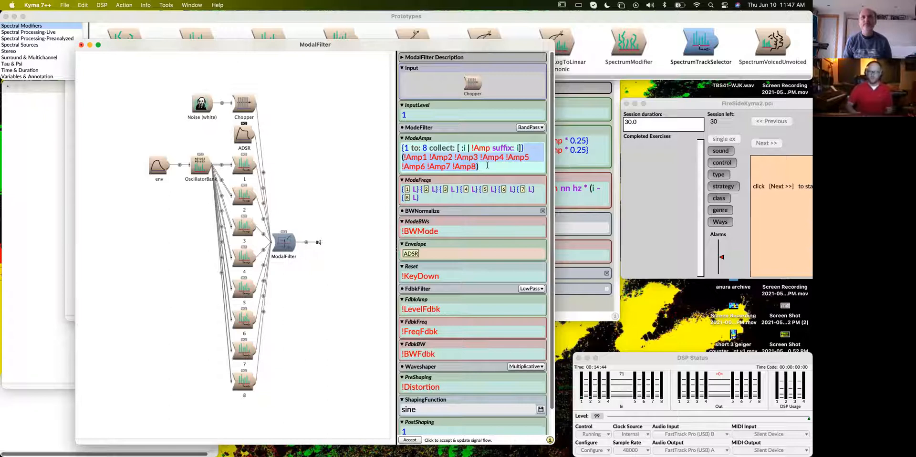
key(BackSpace)
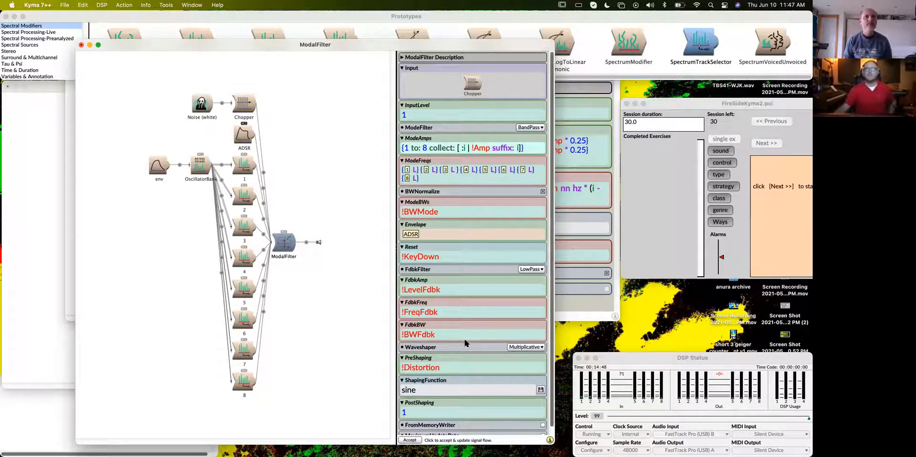
scroll(465, 342, down, 2)
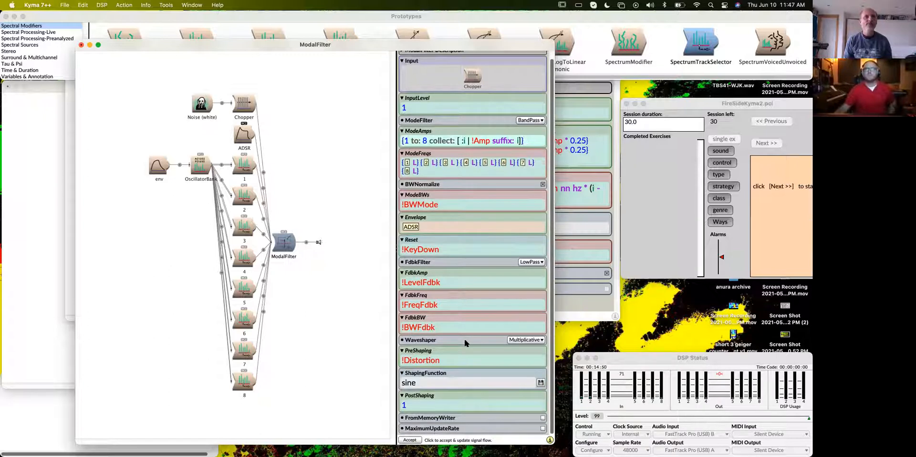
scroll(466, 342, up, 2)
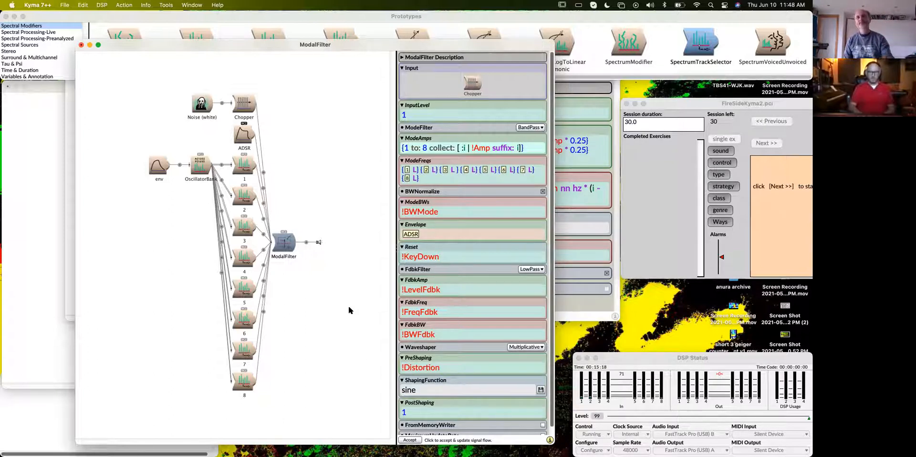
- Find the VCA prototype by name among the Kyma prototypes
key(super+b)
text(vca)
key(Return)
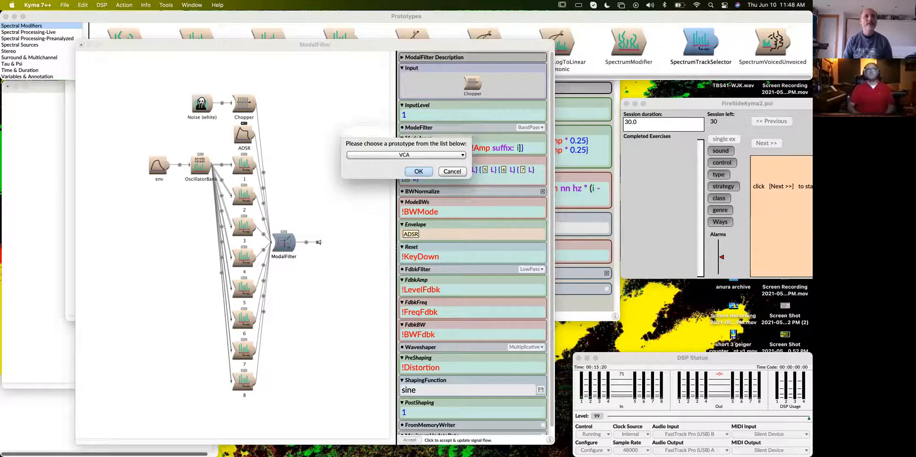
key(Return)
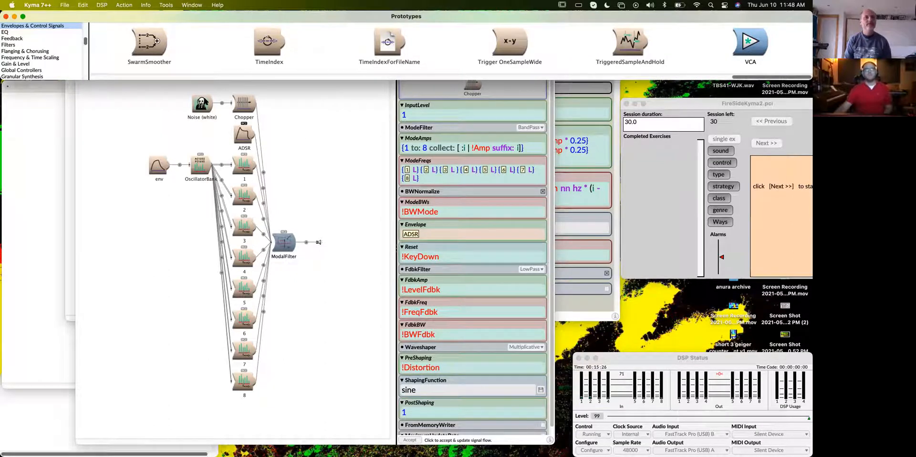
- Move the ModalFilter window clear of the prototypes and insert a VCA between Noise (white) and the Chopper
click(346, 86)
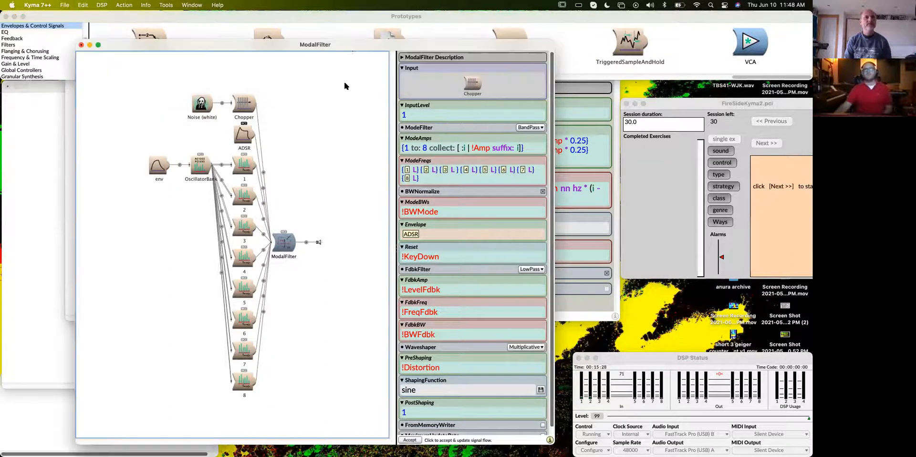
drag(349, 48, 367, 91)
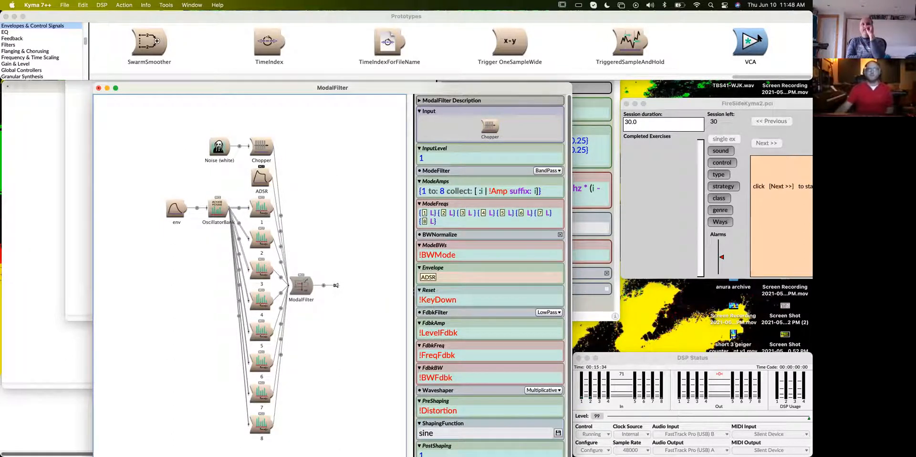
drag(747, 45, 238, 145)
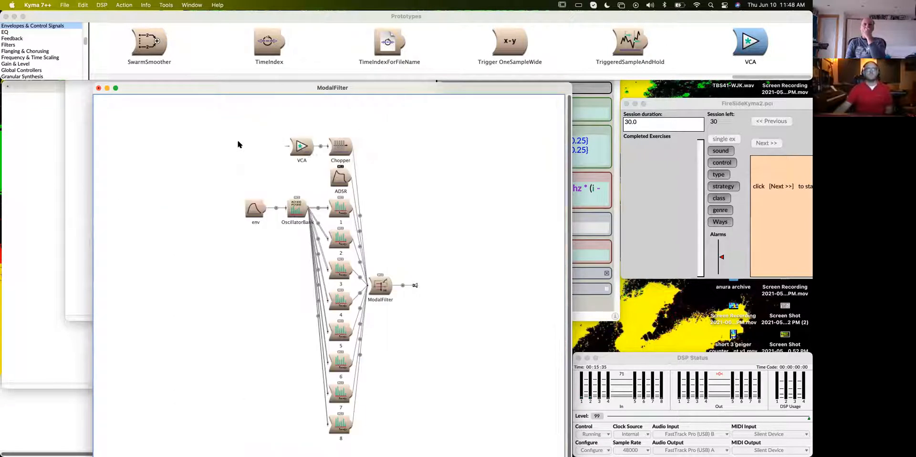
click(286, 146)
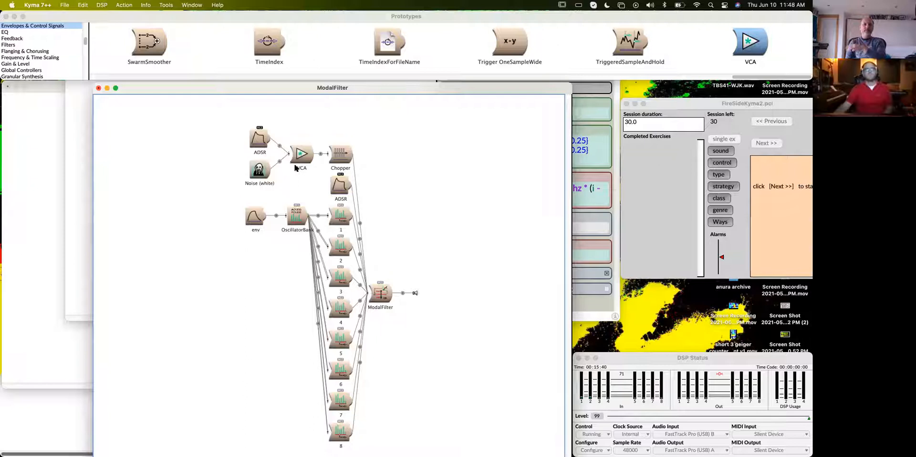
- Replace the VCA's default ADSR input with the existing env Sound, and place Noise (white) higher in the signal flow
click(301, 157)
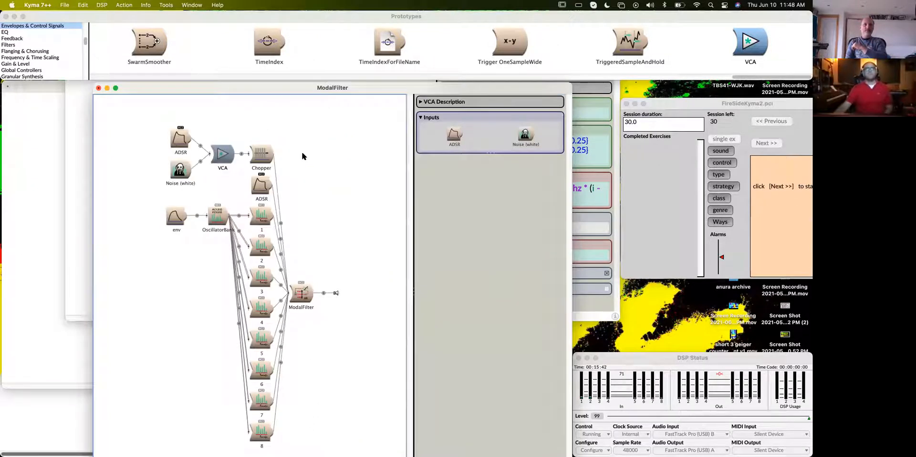
click(453, 136)
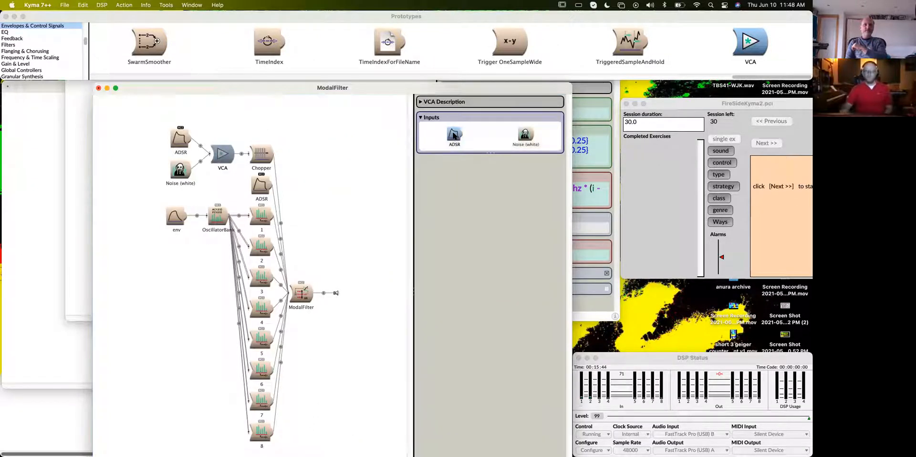
key(BackSpace)
key(Return)
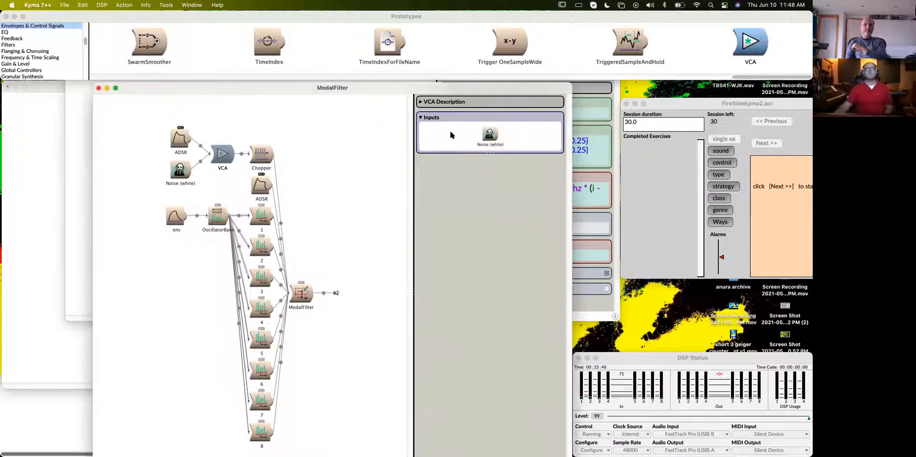
drag(176, 218, 447, 136)
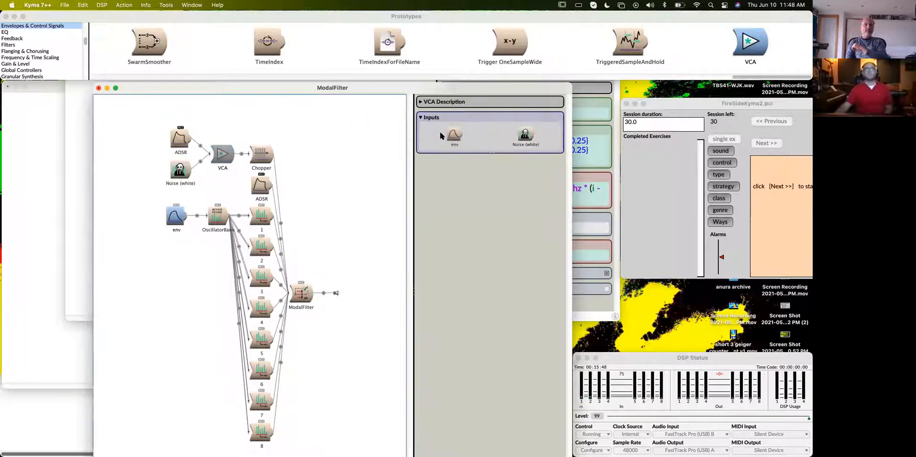
click(361, 207)
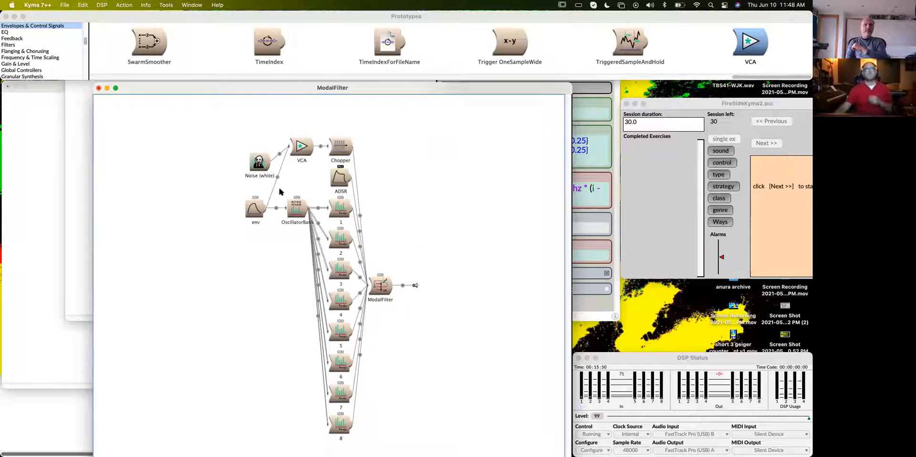
drag(258, 163, 252, 133)
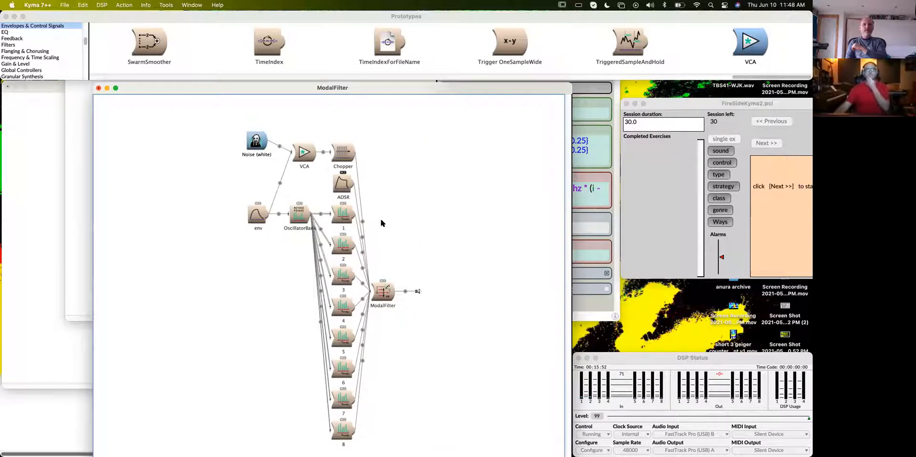
- Replace the Chopper with a copy of the VCA so the enveloped noise feeds the ModalFilter without it
click(312, 153)
double_click(315, 152)
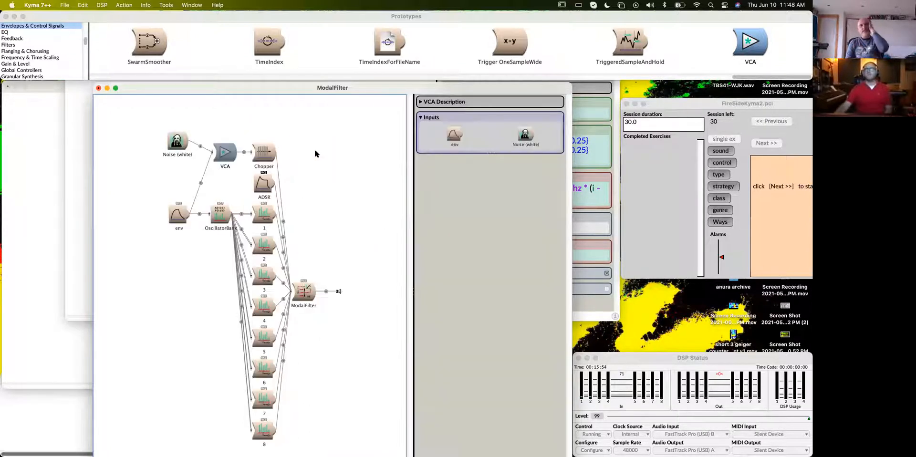
click(265, 151)
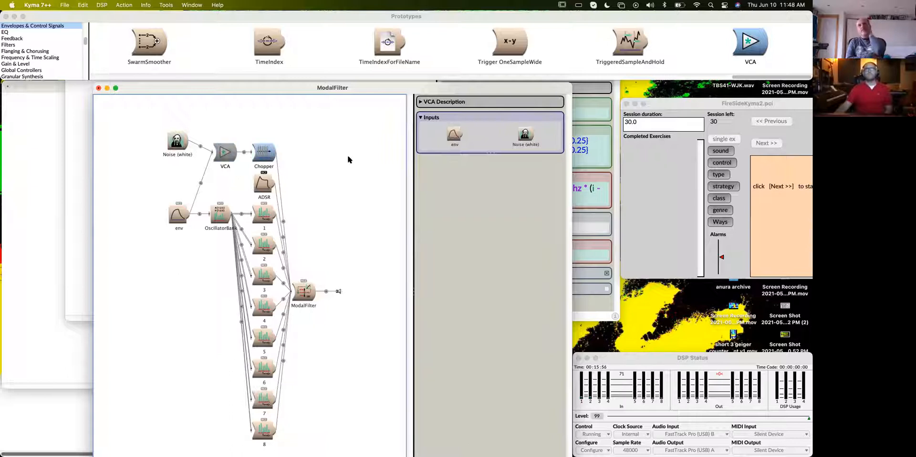
key(super+v)
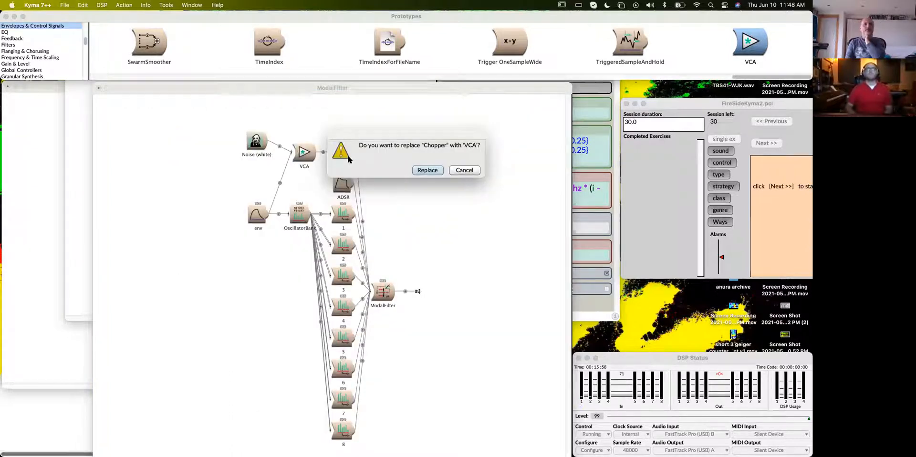
key(Return)
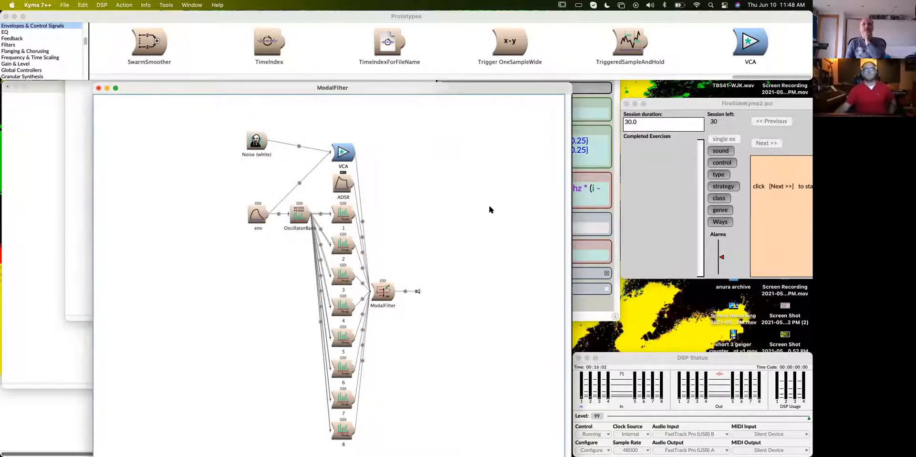
- Play the ModalFilter Sound and set its AmpLow control to 0.68421
click(387, 292)
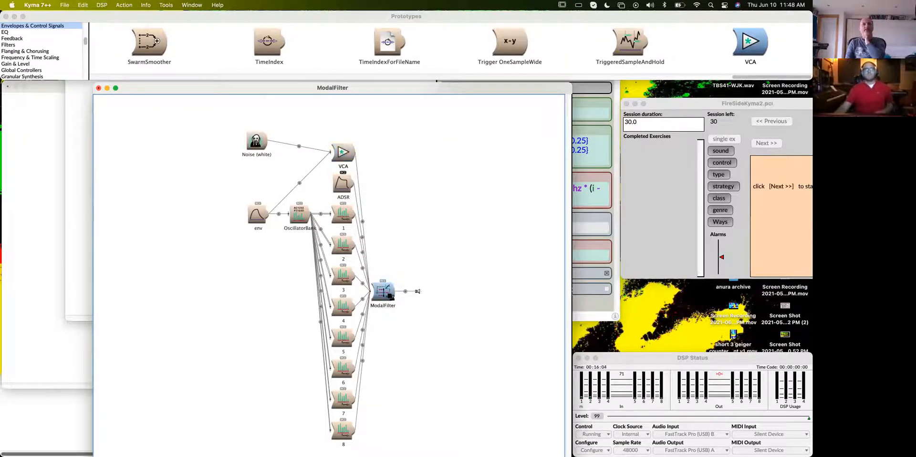
key(super+p)
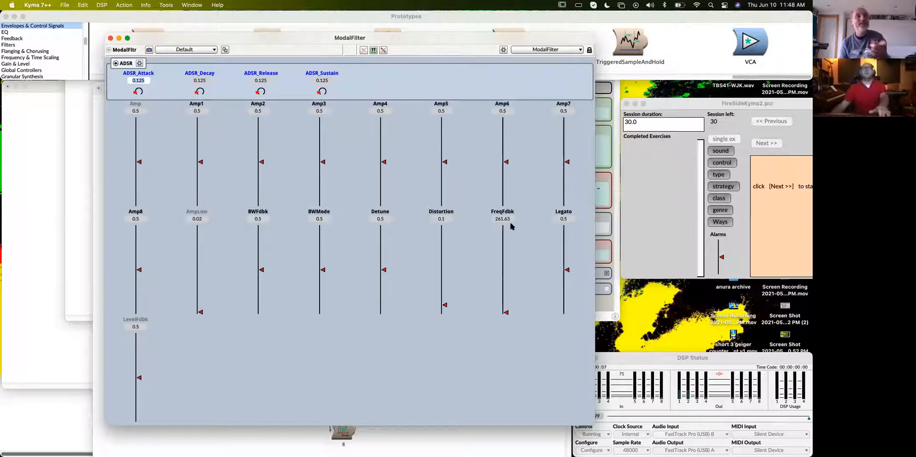
mouse_move(201, 316)
mouse_down()
mouse_move(198, 238)
mouse_move(198, 253)
mouse_up()
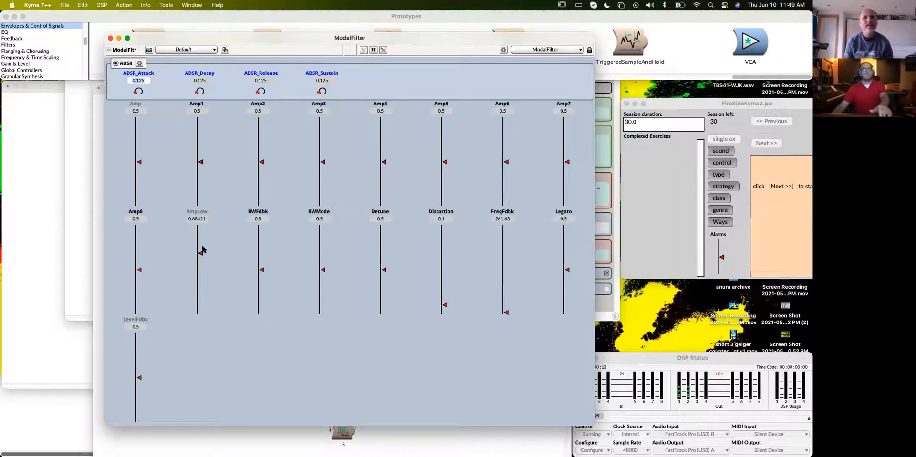
- Set Detune to 0.36364, BWMode to 0.10048, BWFdbk to 0.08134 and FreqFdbk to 2966.51
drag(385, 270, 384, 281)
drag(323, 270, 323, 304)
click(260, 299)
drag(261, 302, 261, 306)
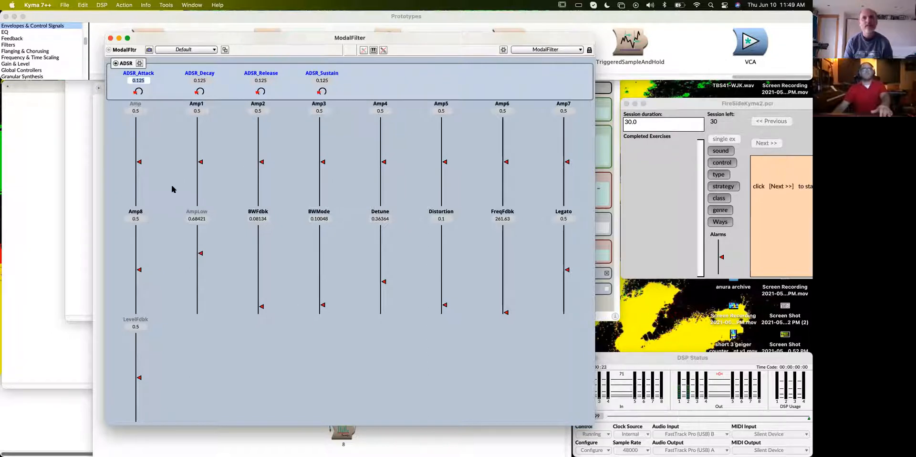
click(723, 358)
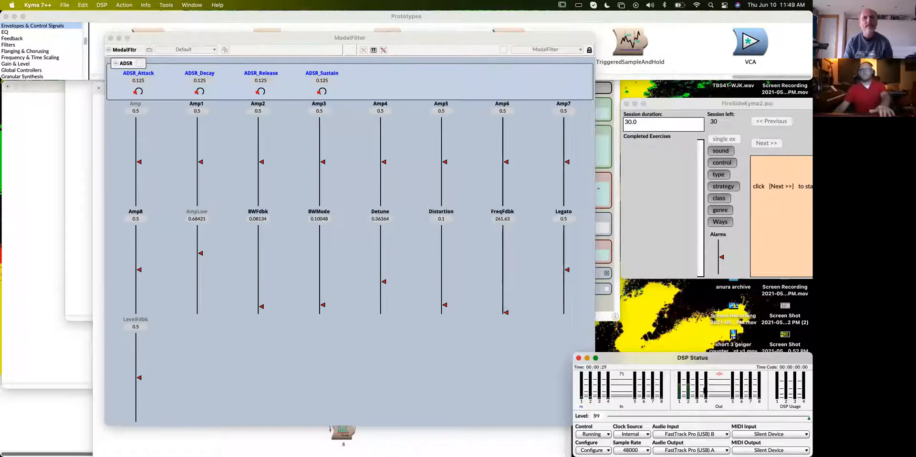
drag(505, 312, 508, 302)
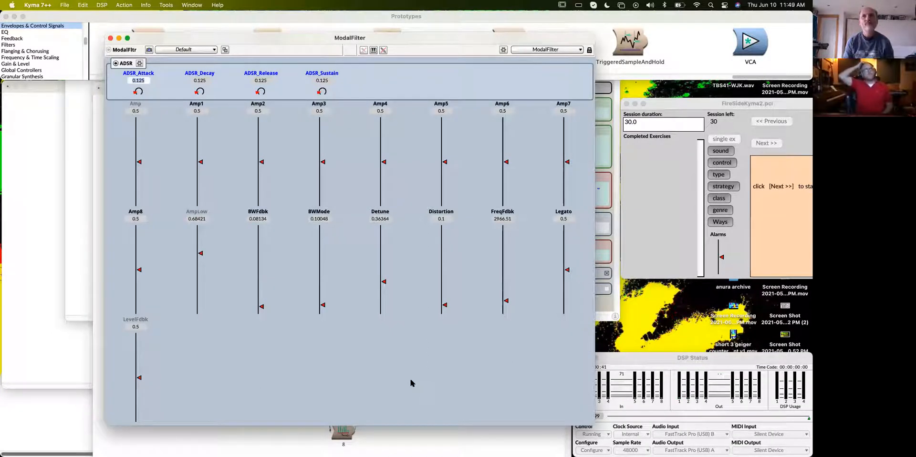
click(183, 4)
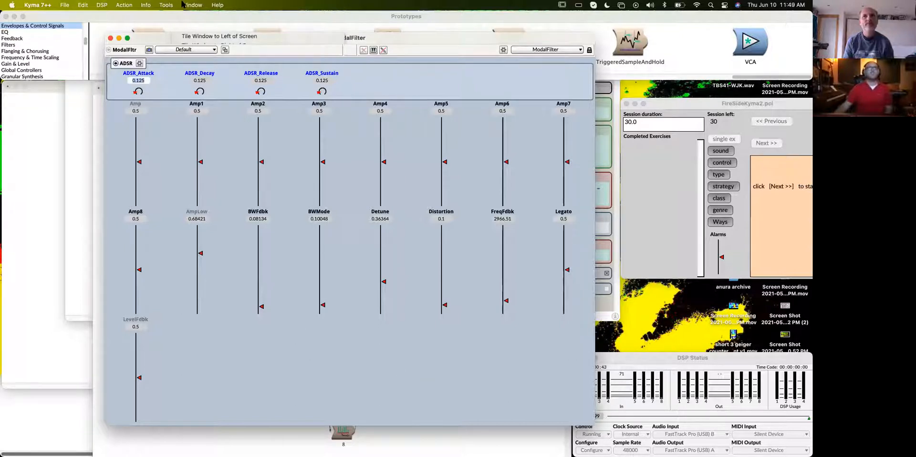
mouse_move(167, 5)
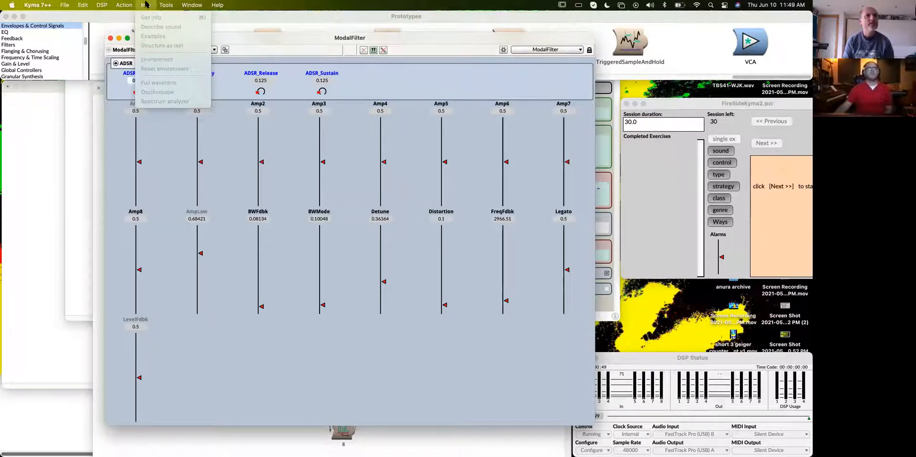
click(146, 4)
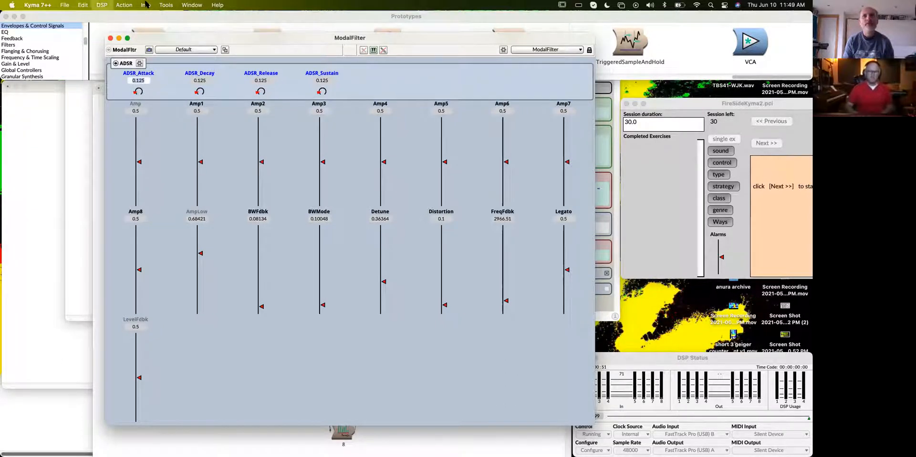
click(146, 3)
click(146, 4)
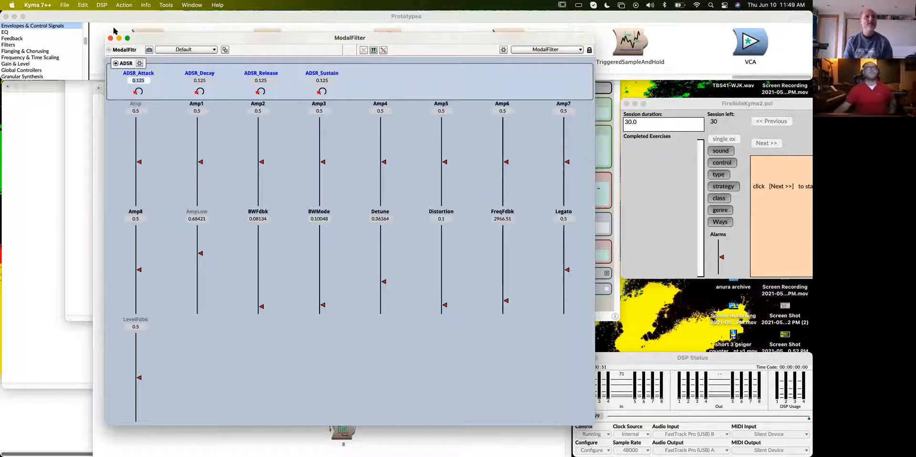
- Close the live controls and open an Oscilloscope on the ModalFilter Sound from its signal flow
click(110, 38)
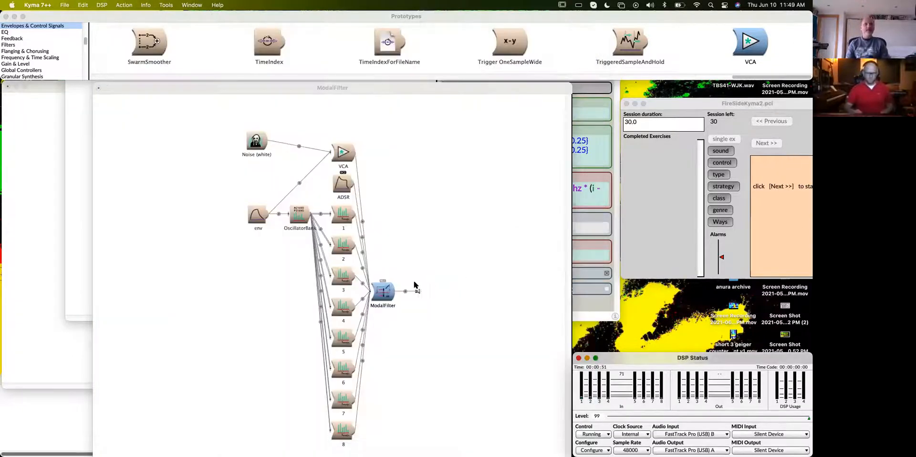
drag(362, 86, 331, 42)
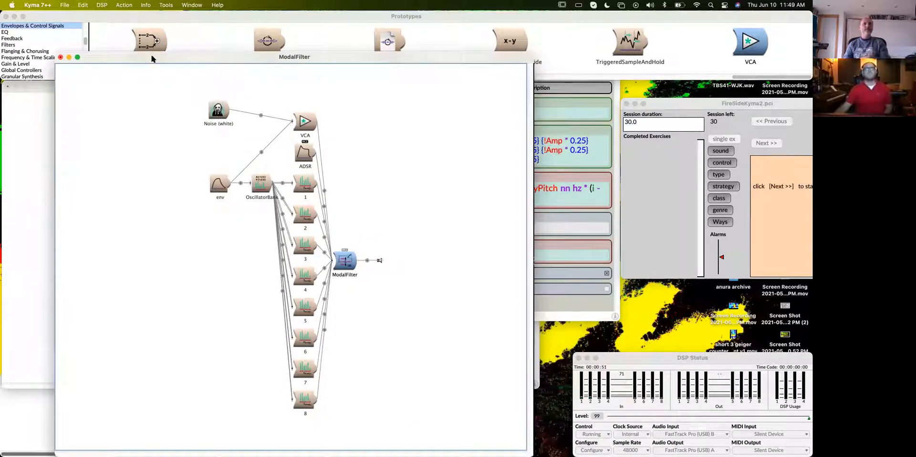
click(146, 5)
click(148, 90)
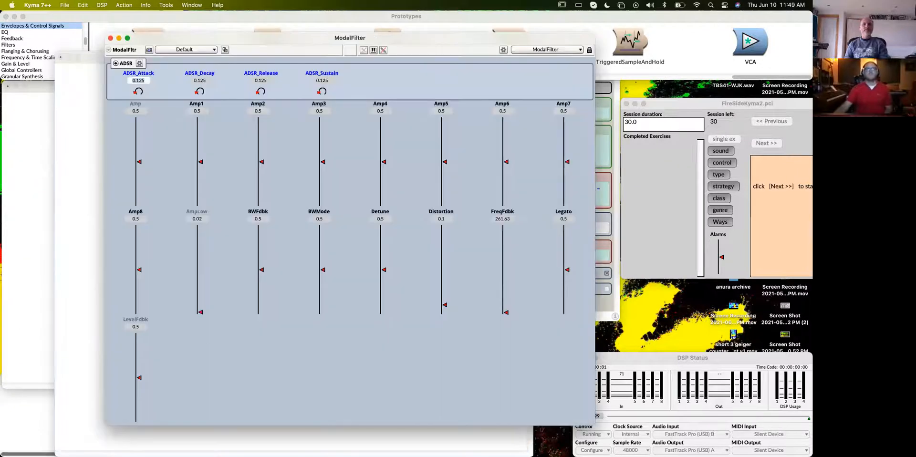
- Arrange the Oscilloscope and the ModalFilter live controls side by side
drag(323, 441, 629, 99)
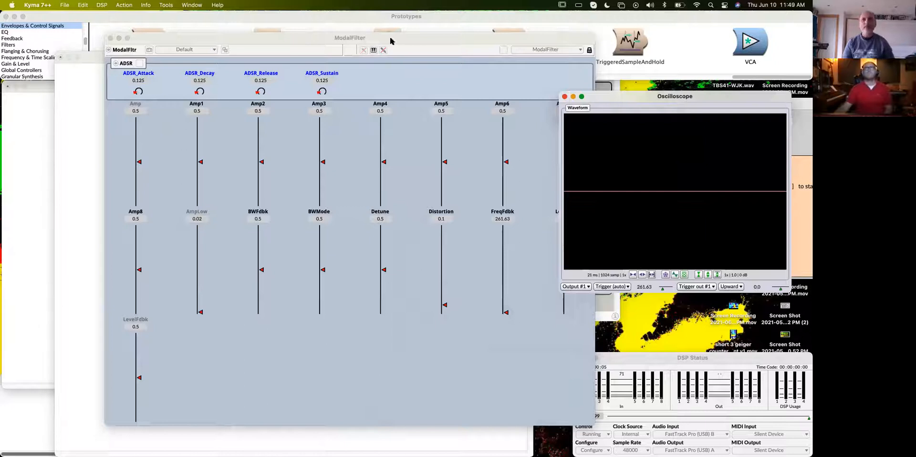
drag(371, 40, 294, 36)
drag(690, 97, 677, 97)
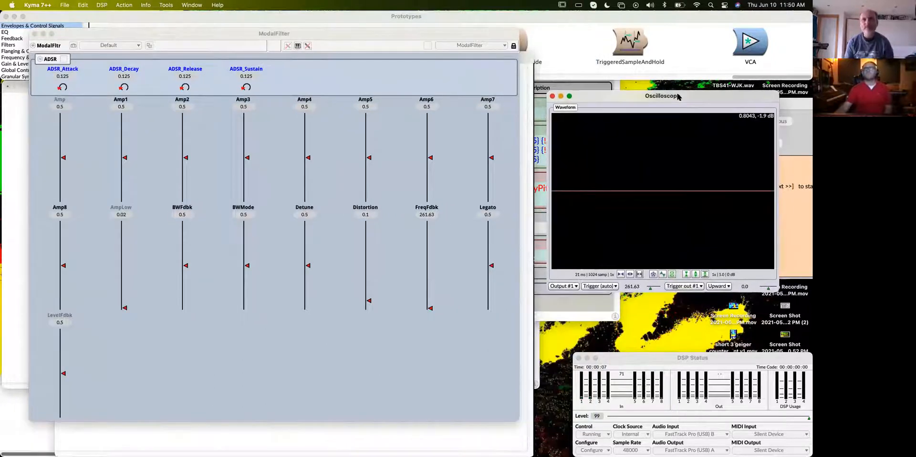
- Set AmpLow to 0.71292, Amp1 to 0.59809 and Amp2 to 0.76555 in the live controls
click(283, 359)
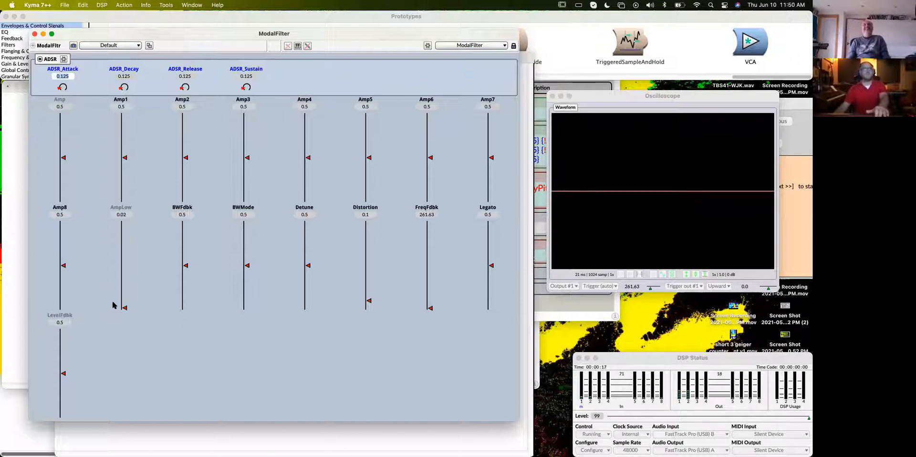
drag(125, 308, 125, 247)
drag(122, 150, 127, 144)
click(188, 135)
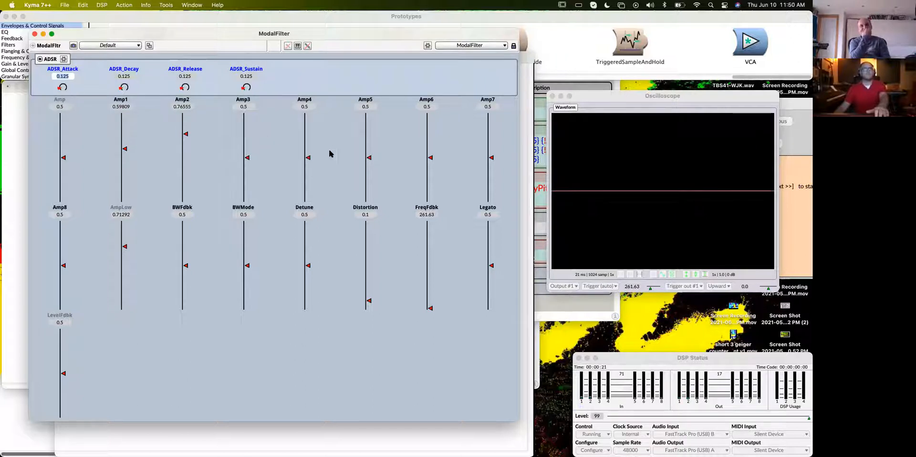
- Set Distortion to 0.33493, Legato to 0.73684 and LevelFdbk to 0.79426
click(368, 281)
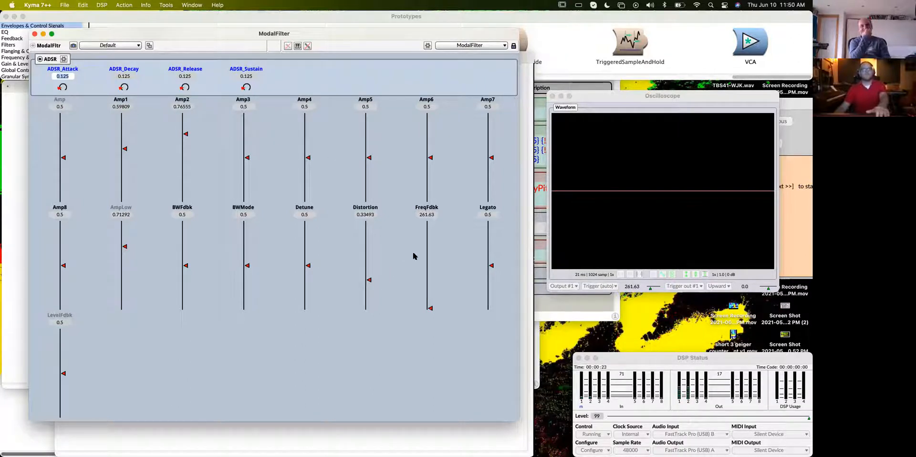
click(492, 245)
click(65, 349)
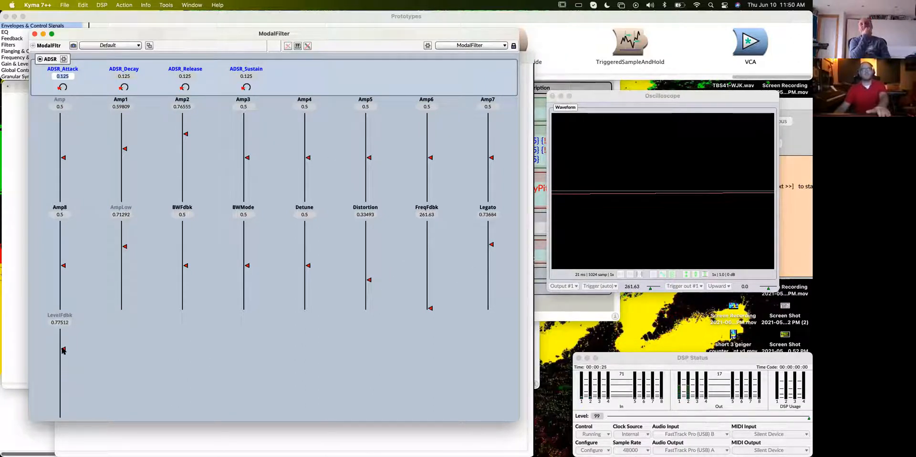
drag(66, 349, 63, 347)
- Set Amp8 to 0.66507, AmpLow and BWFdbk to 0.79426, BWMode to 0.68421 and Detune to 0.11483
click(64, 252)
click(125, 239)
click(185, 239)
click(247, 249)
click(303, 248)
click(305, 300)
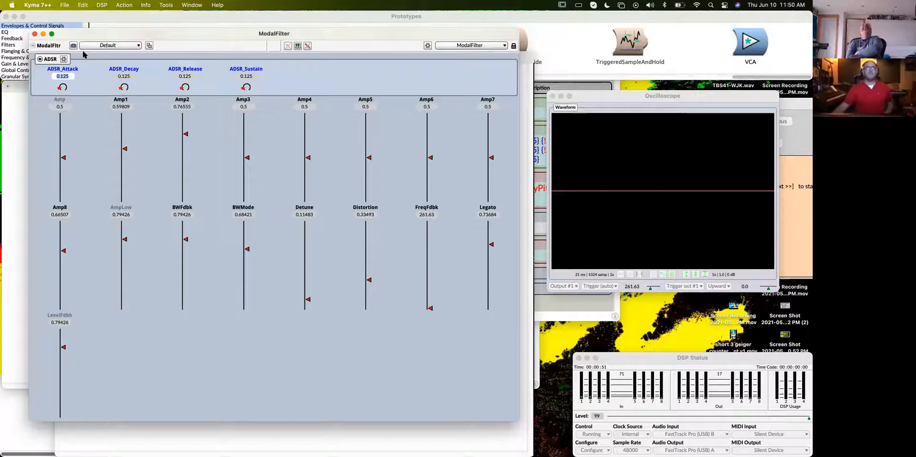
- Close the live controls and examine the OscillatorBank's amplitude and frequency parameters in the ModalFilter signal flow
click(34, 34)
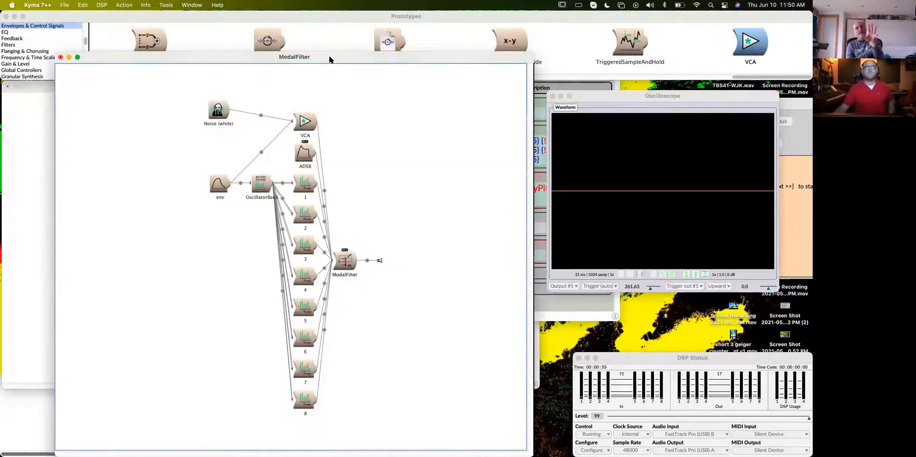
drag(330, 60, 339, 29)
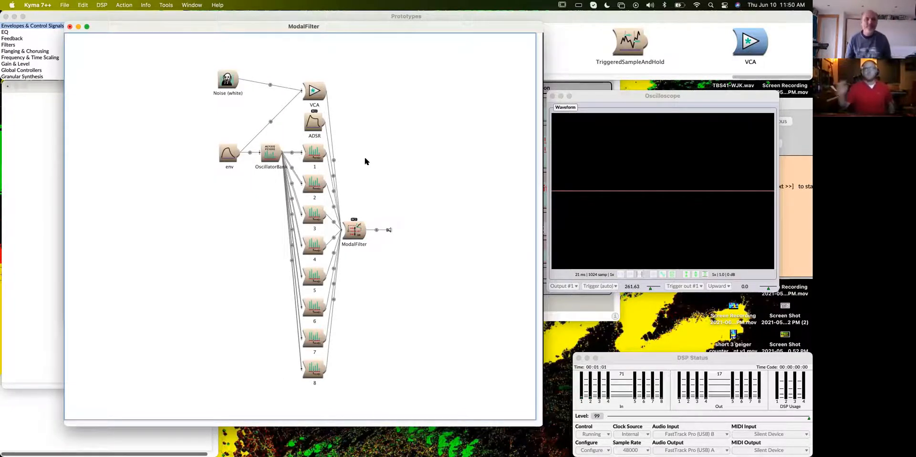
click(270, 161)
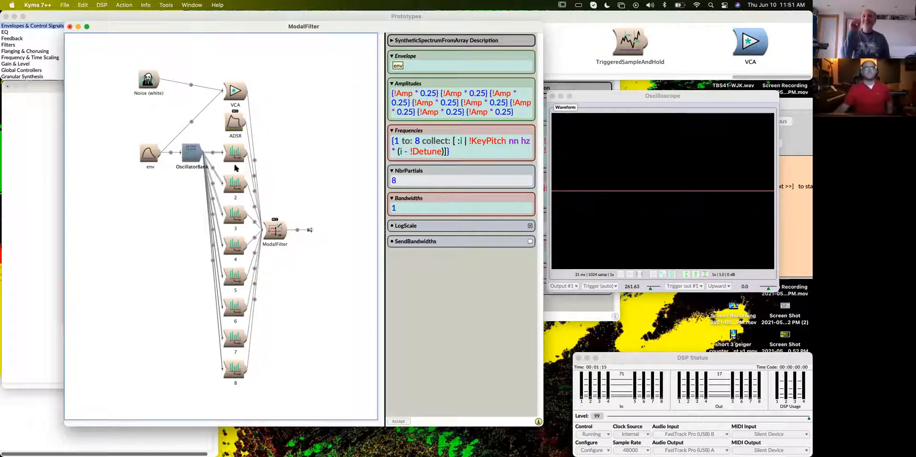
mouse_move(256, 163)
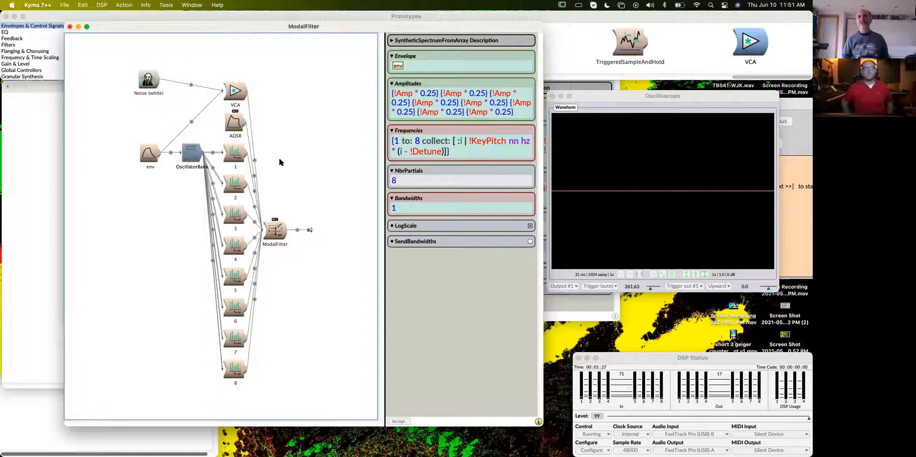
click(234, 159)
click(196, 159)
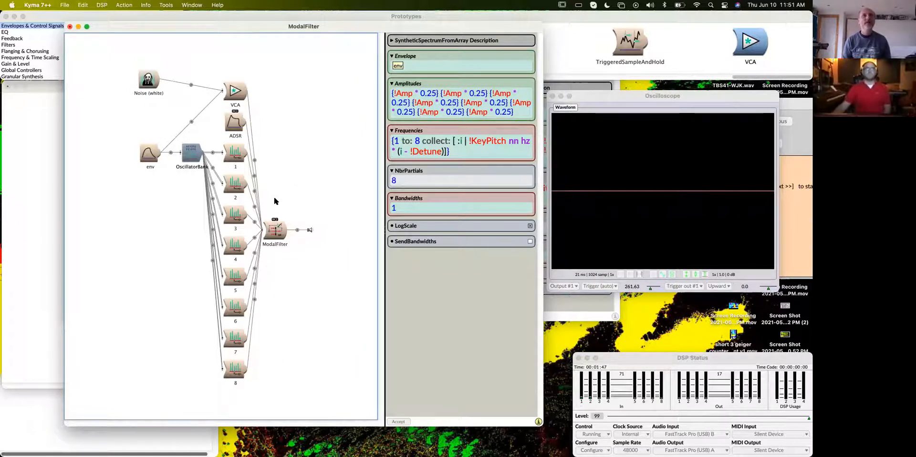
- Append signalToHz to the track 1 L entry in the ModalFilter's ModeFreqs
click(275, 230)
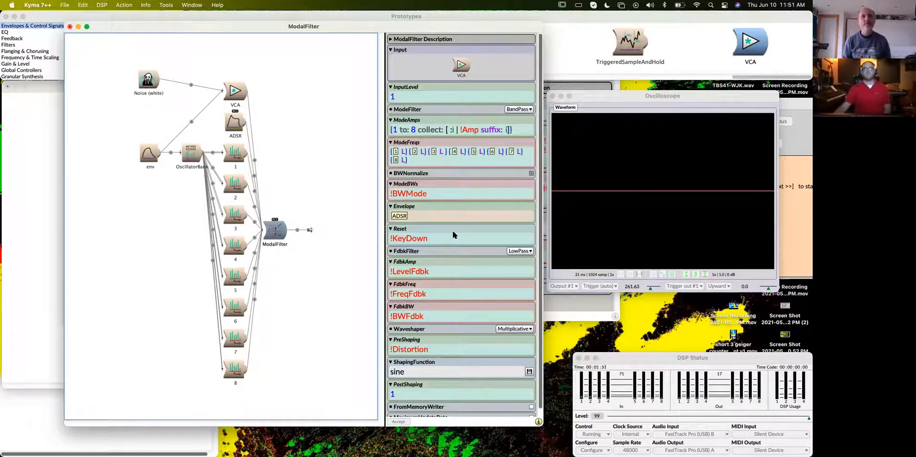
click(406, 152)
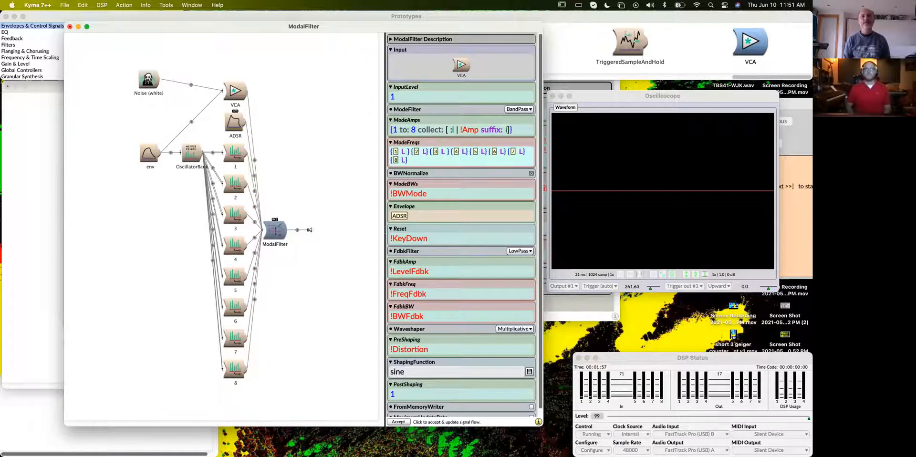
text(signal)
text(To)
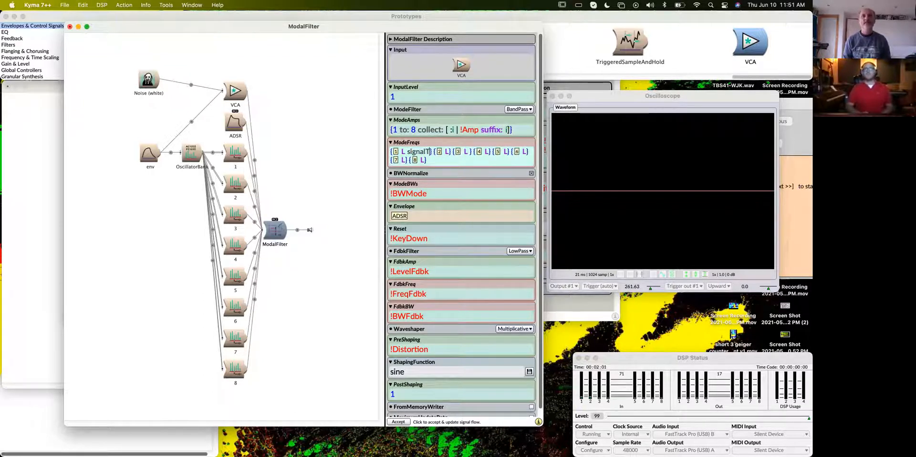
text(Hz)
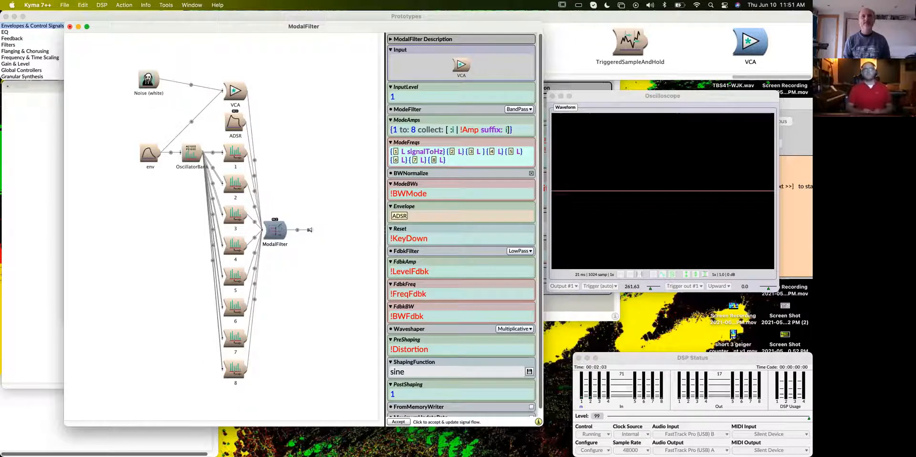
- Append signalToHz to the track 2, 3 and 4 L entries in the ModalFilter's ModeFreqs
double_click(411, 150)
key(super+c)
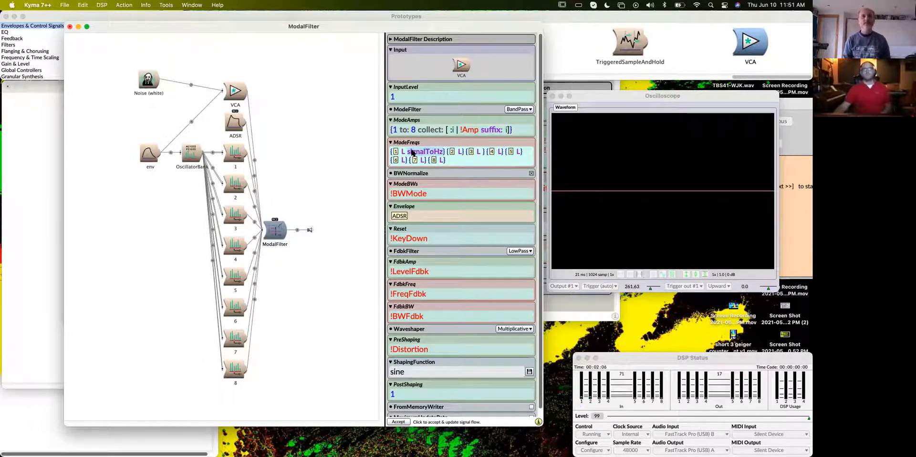
click(461, 152)
key(super+v)
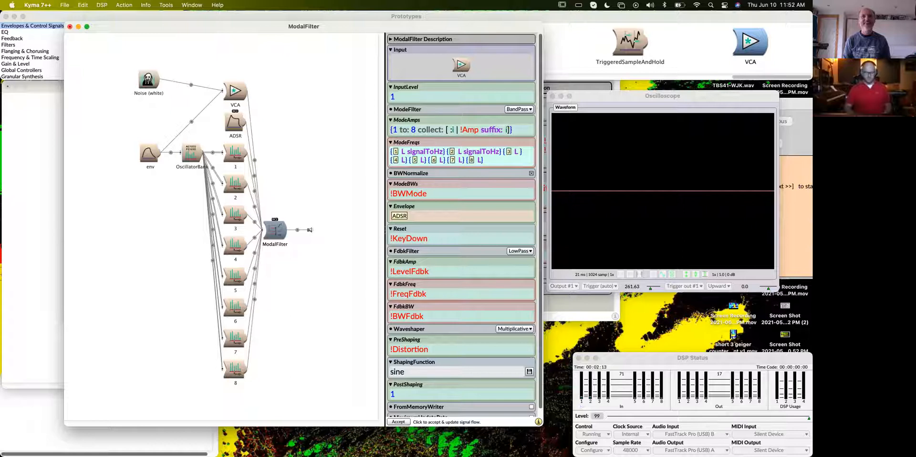
key(super+v)
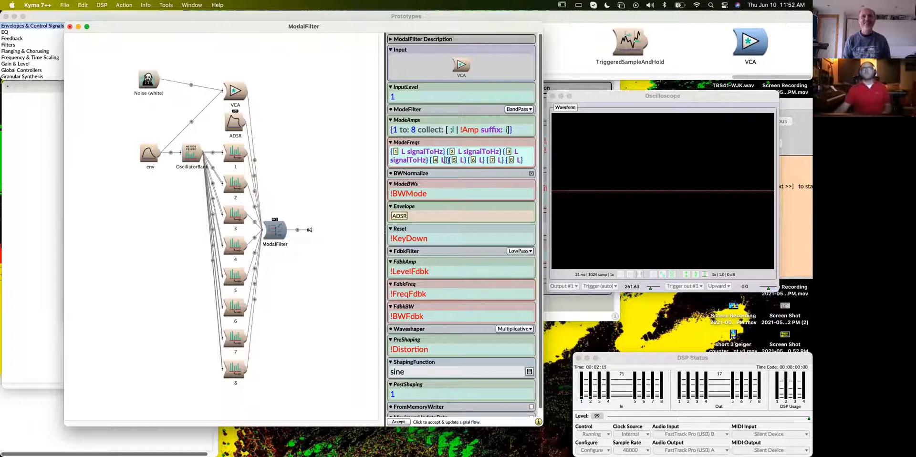
key(super+v)
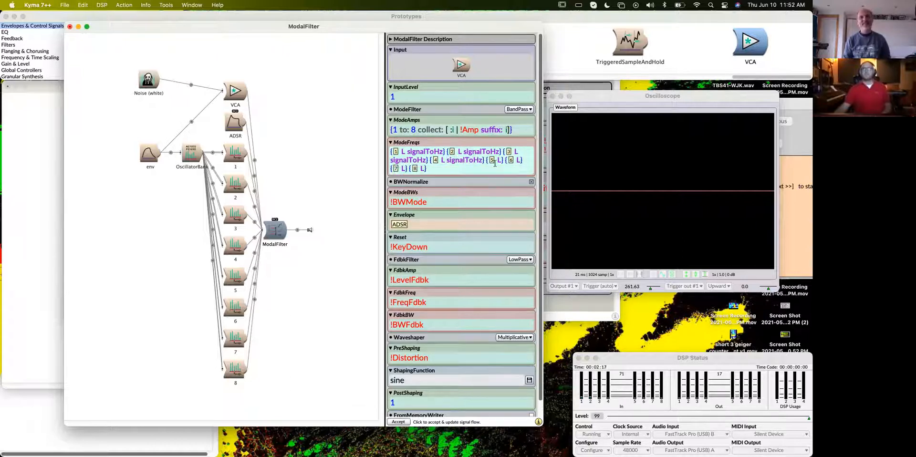
- Append signalToHz to the track 5, 6, 7 and 8 L entries in the ModalFilter's ModeFreqs
click(501, 159)
key(super+v)
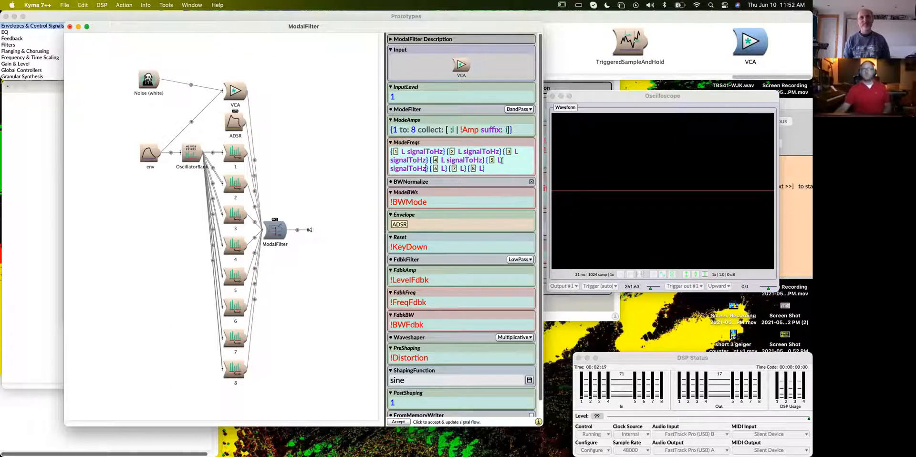
click(444, 168)
key(super+v)
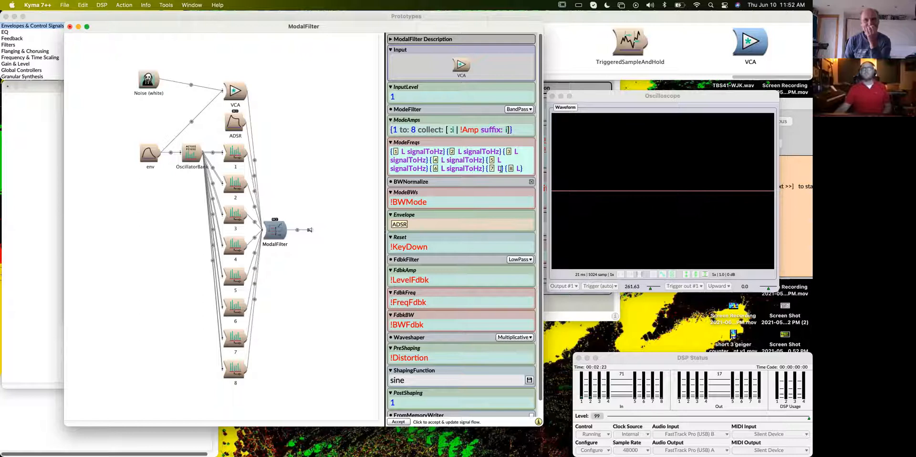
key(super+v)
click(444, 177)
key(super+v)
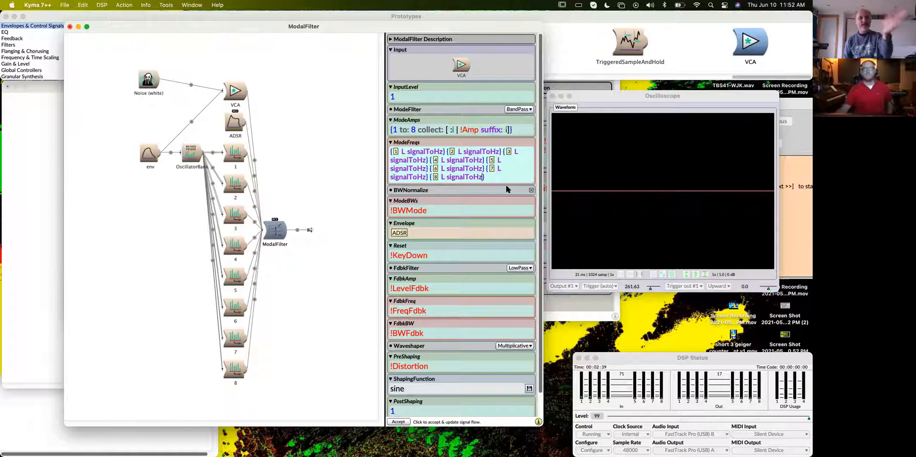
- Enlarge the ModalFilter window and compare the track 1 selector's Amp and Freq settings with the ModeFreqs entries
drag(523, 426, 523, 456)
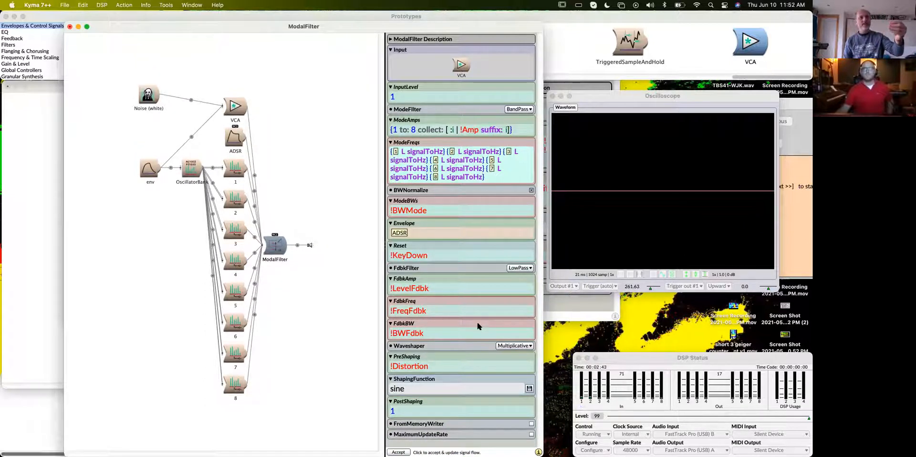
drag(321, 24, 322, 18)
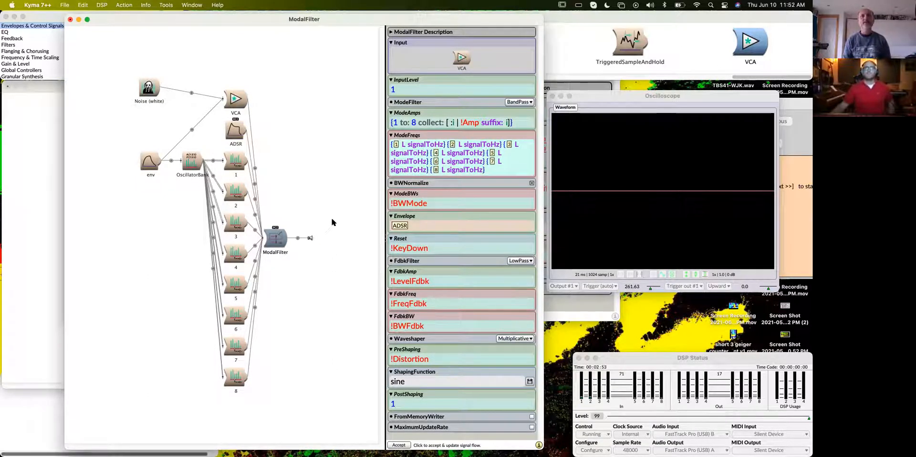
click(230, 161)
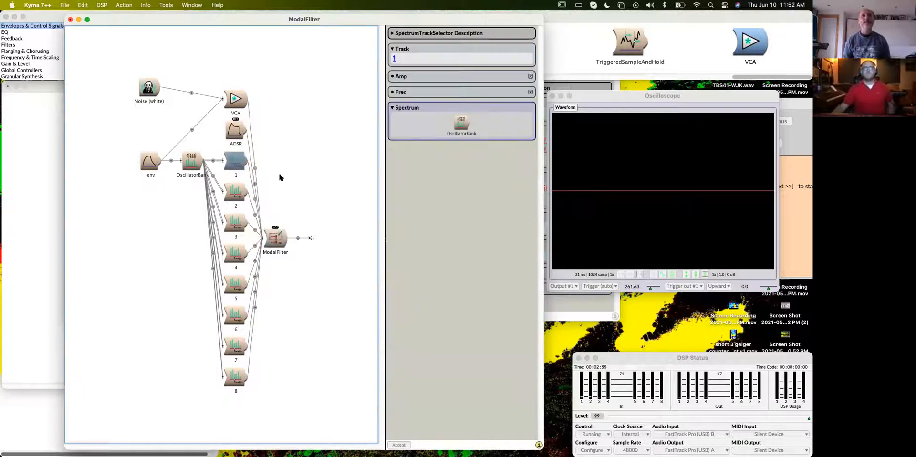
click(277, 240)
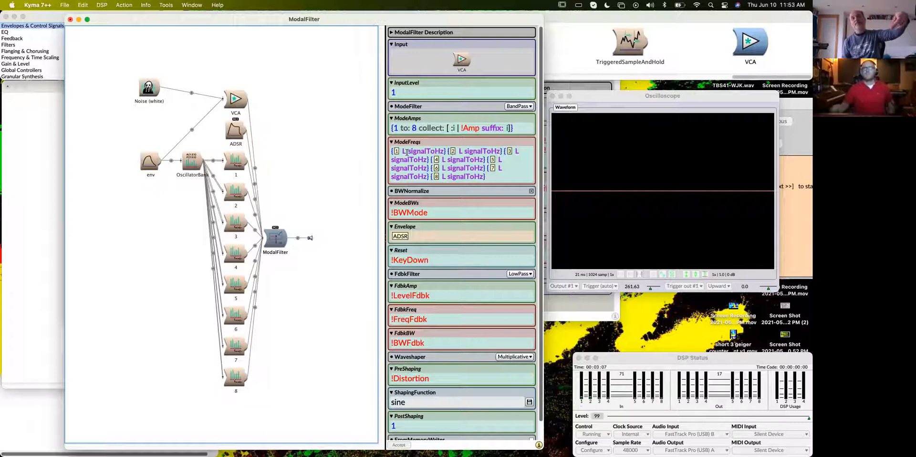
click(234, 164)
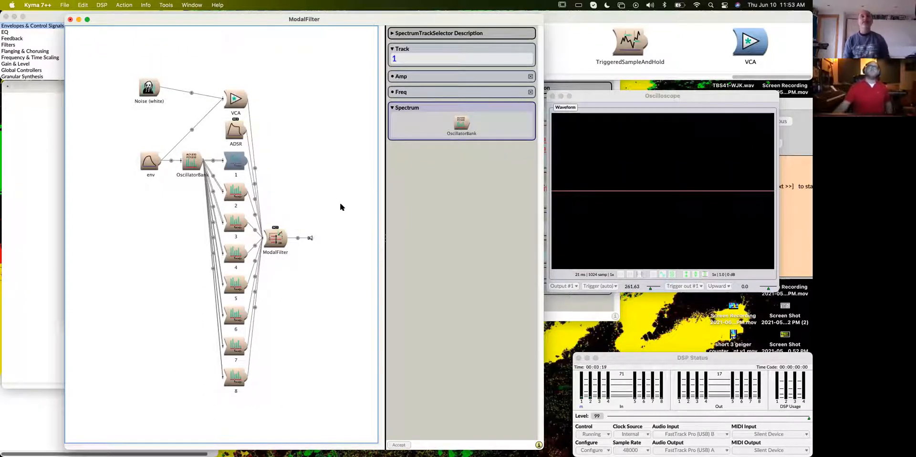
- Change the channel from L to R for tracks 1, 2 and 3 in the ModalFilter's ModeFreqs
click(282, 238)
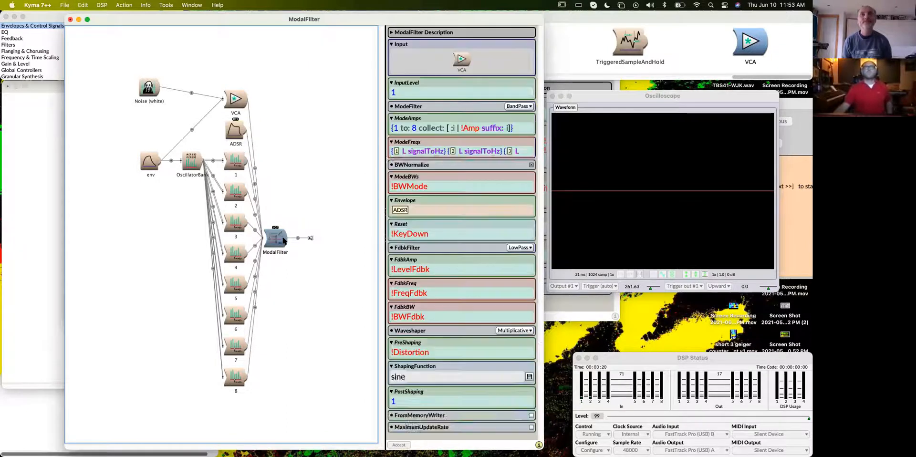
click(406, 151)
key(BackSpace)
text(R)
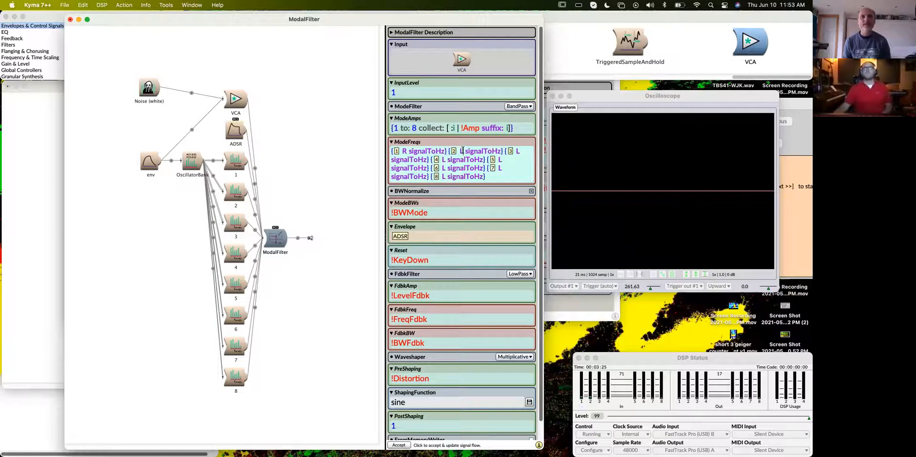
click(462, 151)
key(BackSpace)
text(R)
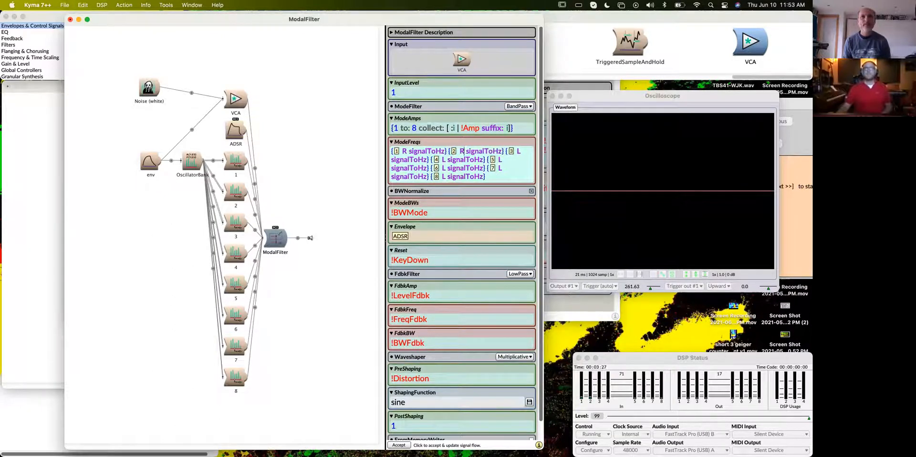
click(521, 151)
key(BackSpace)
text(R)
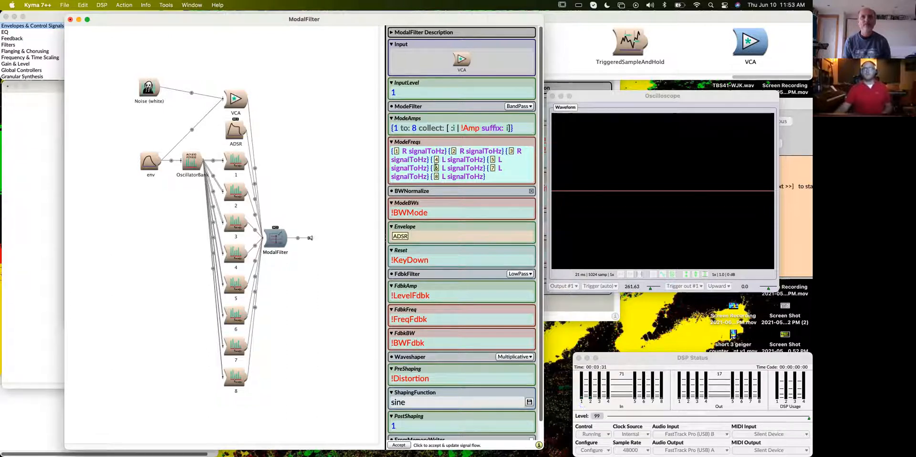
- Change the channel from L to R for tracks 4, 5, 6 and 7 in ModeFreqs
click(447, 160)
key(BackSpace)
text(R)
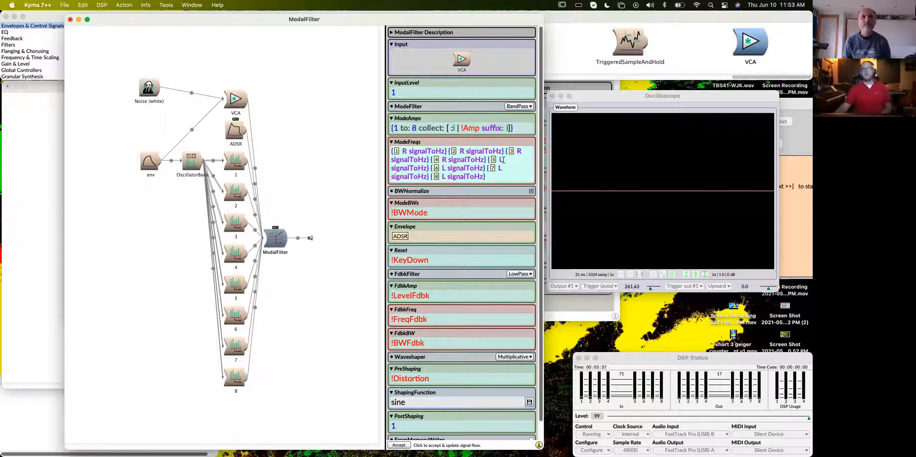
text(R)
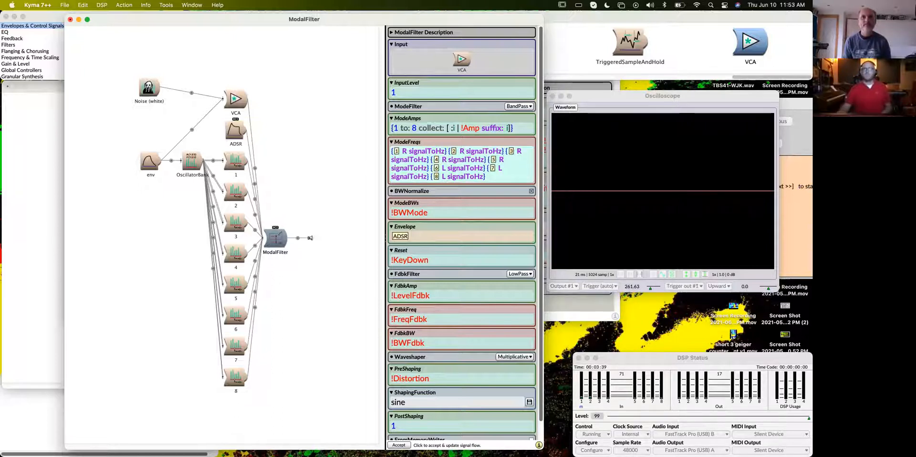
double_click(445, 168)
text(R)
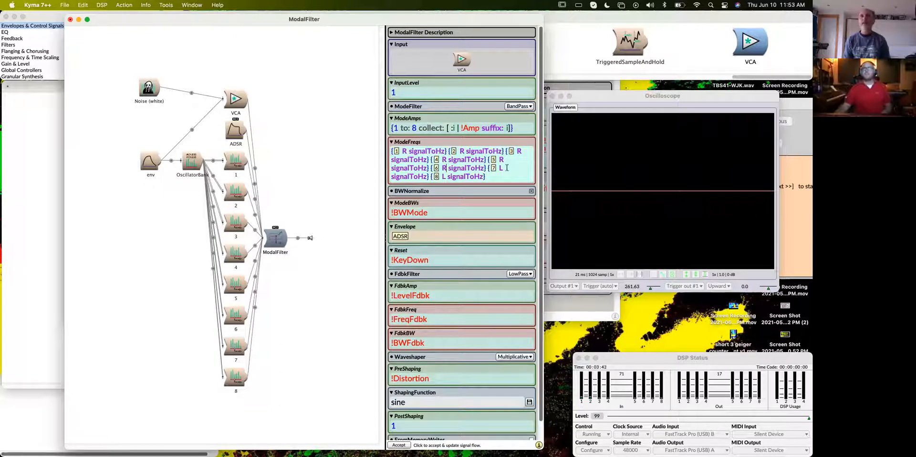
click(502, 168)
key(BackSpace)
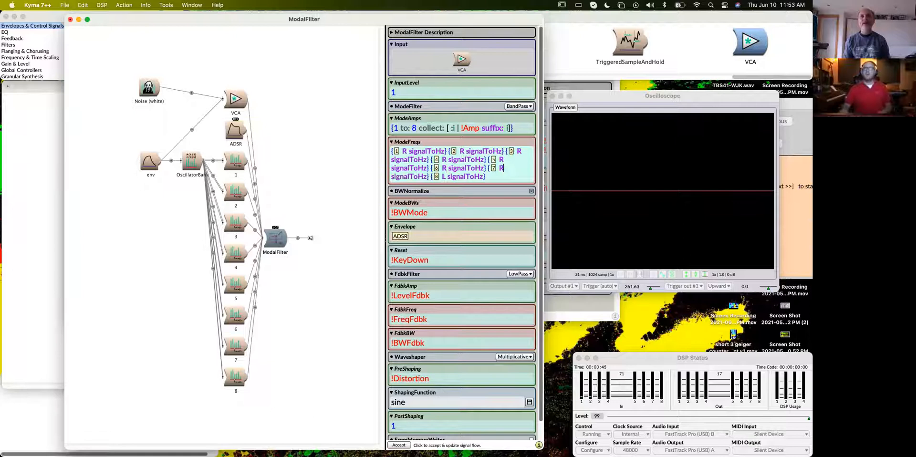
- Replace all remaining L text with R in ModeFreqs using find and replace, continuing from the beginning of the text
mouse_move(461, 178)
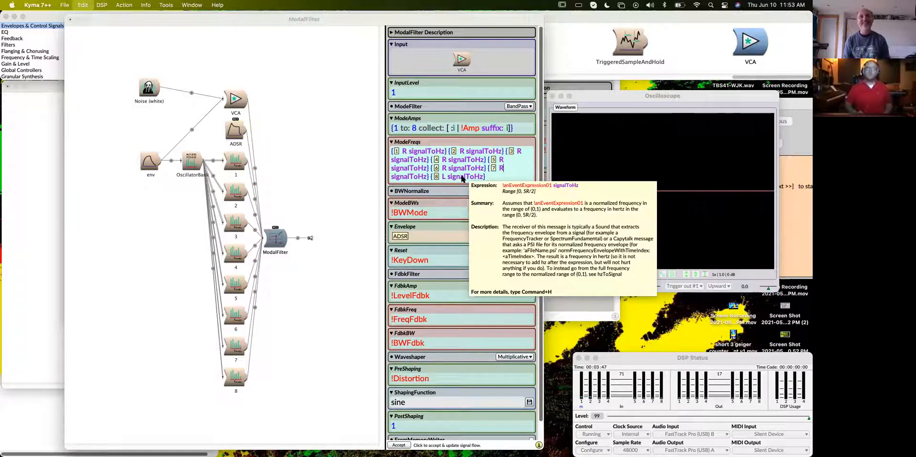
key(super+f)
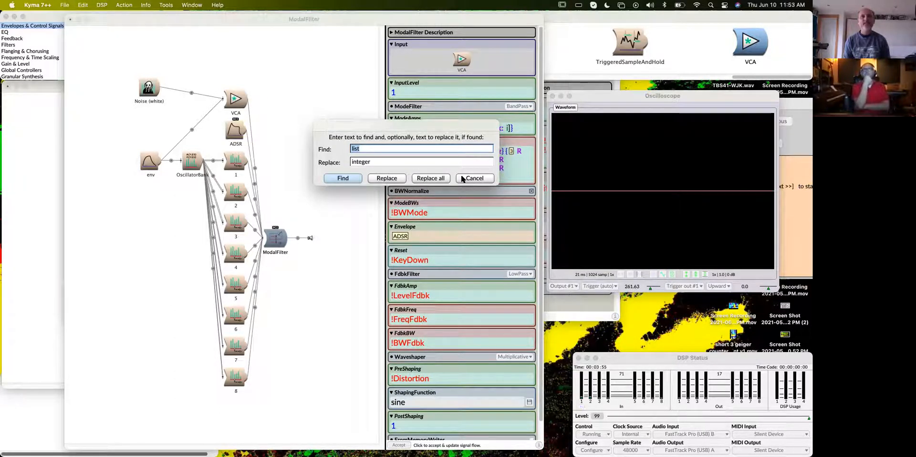
text(l)
key(Tab)
text(R)
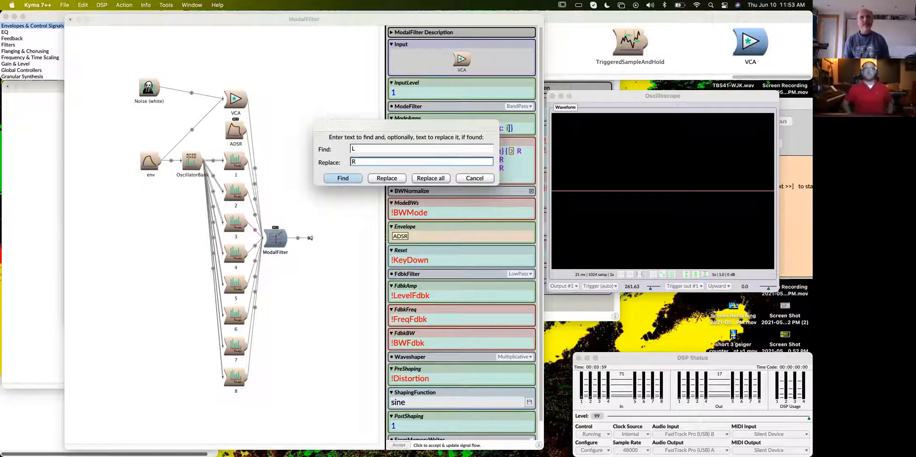
click(424, 178)
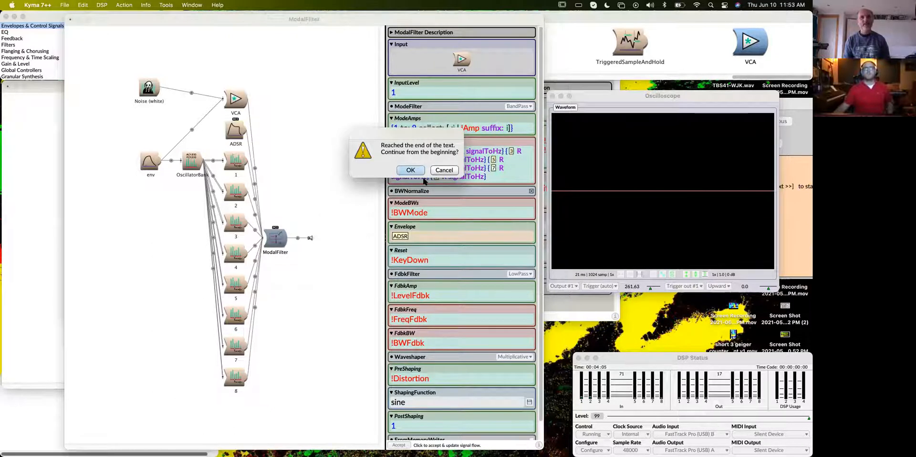
drag(448, 131, 273, 140)
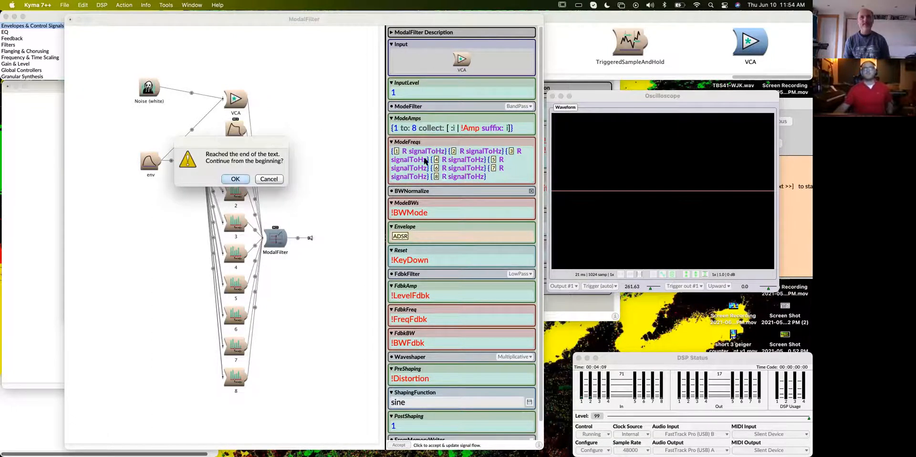
click(236, 179)
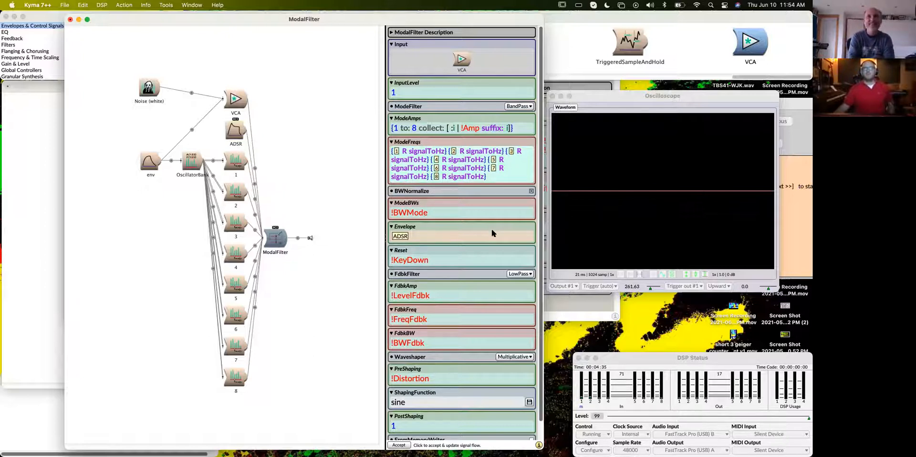
- Play the ModalFilter and set BWFdbk to 0.13397 and BWMode to 0.004784 in its live controls
scroll(493, 233, down, 1)
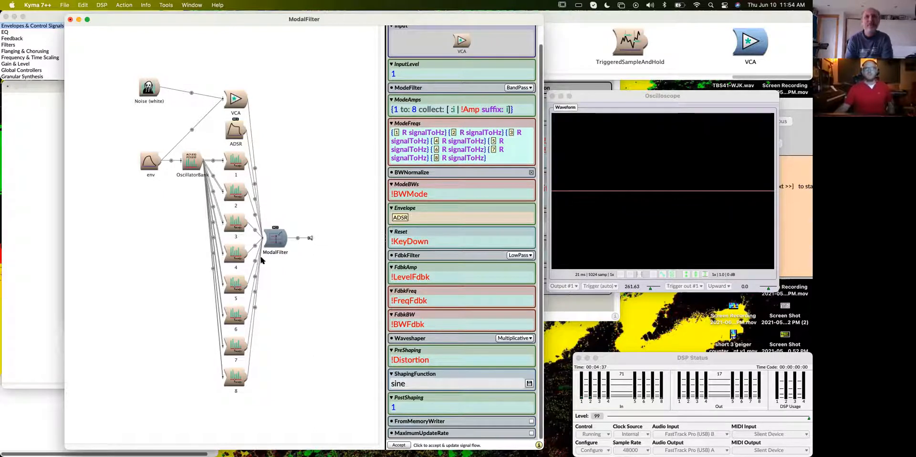
click(280, 242)
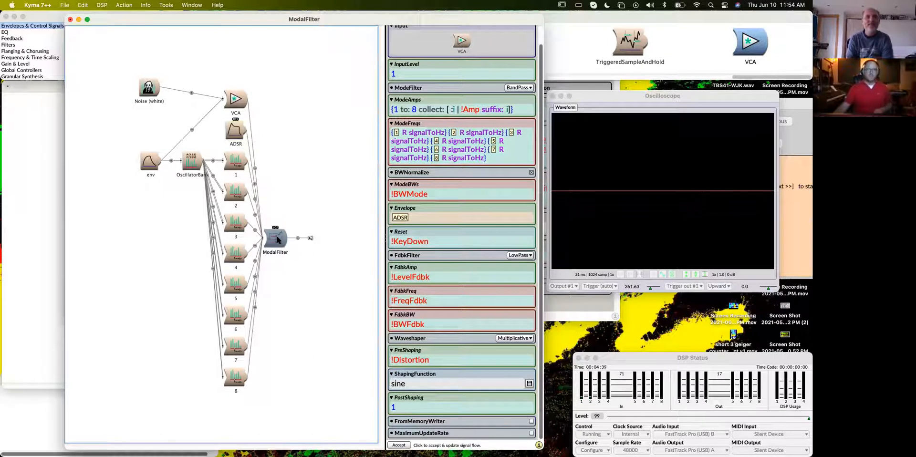
key(ctrl+space)
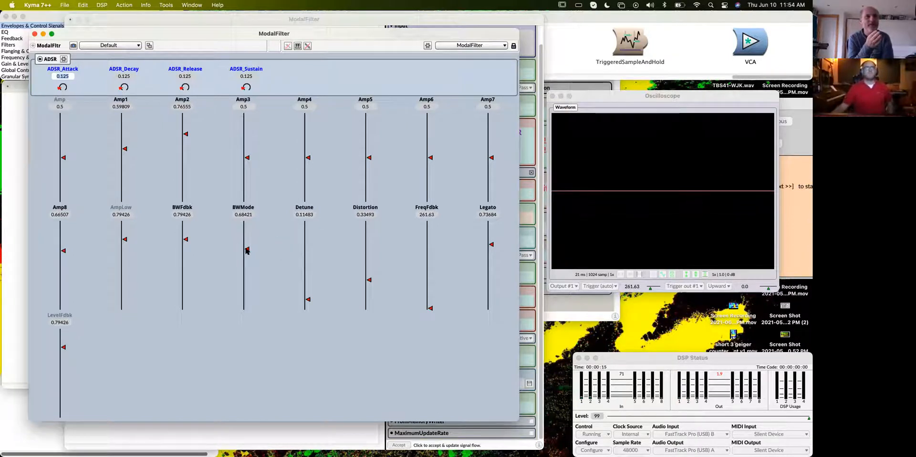
drag(247, 249, 248, 309)
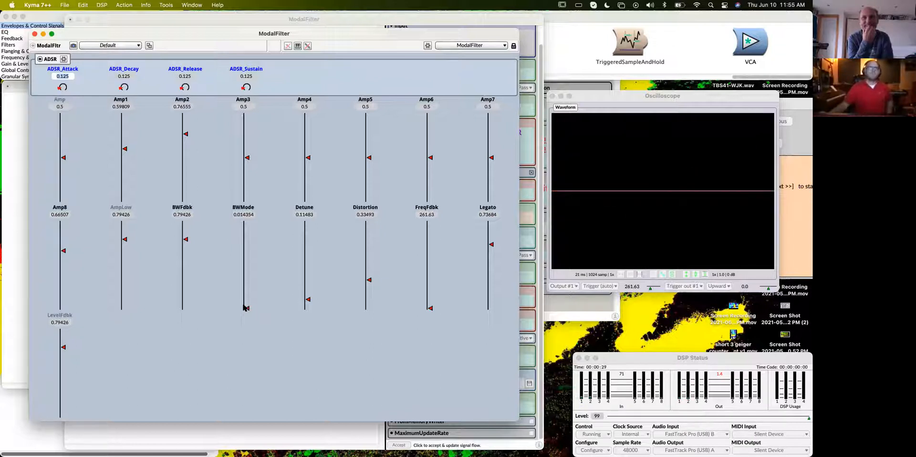
drag(187, 286, 185, 299)
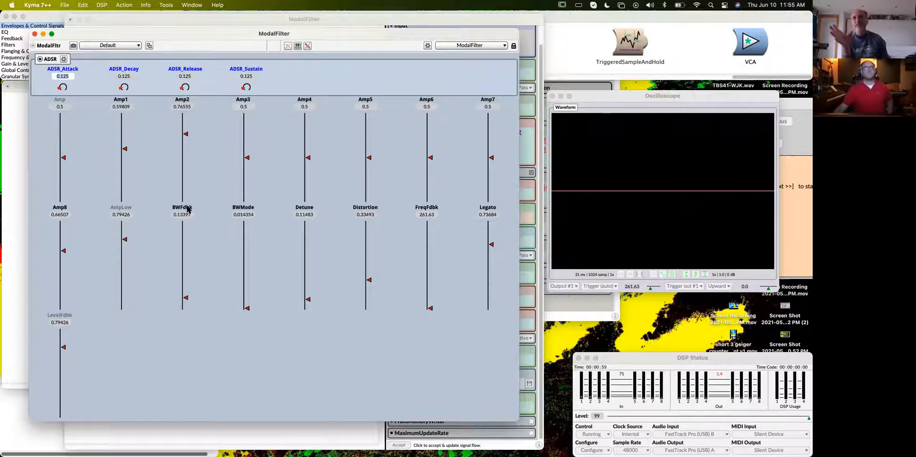
drag(247, 307, 248, 308)
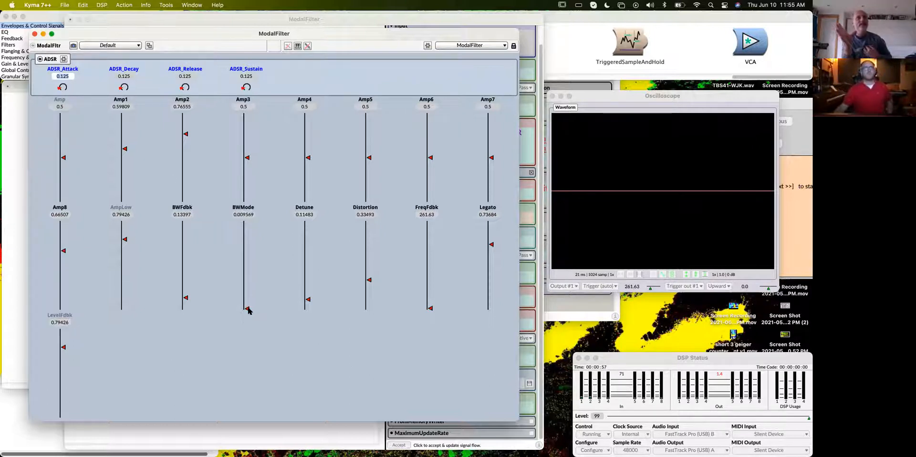
click(248, 308)
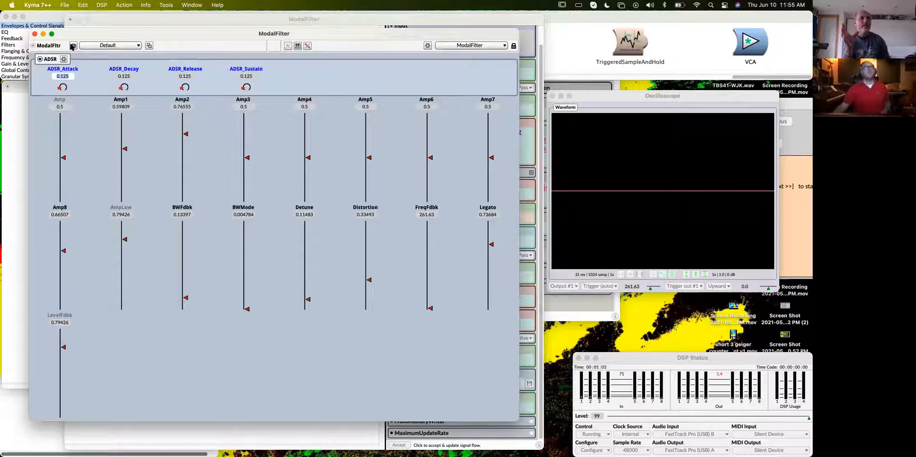
- Close the live controls and check the white Noise's parameters in the signal flow
click(35, 33)
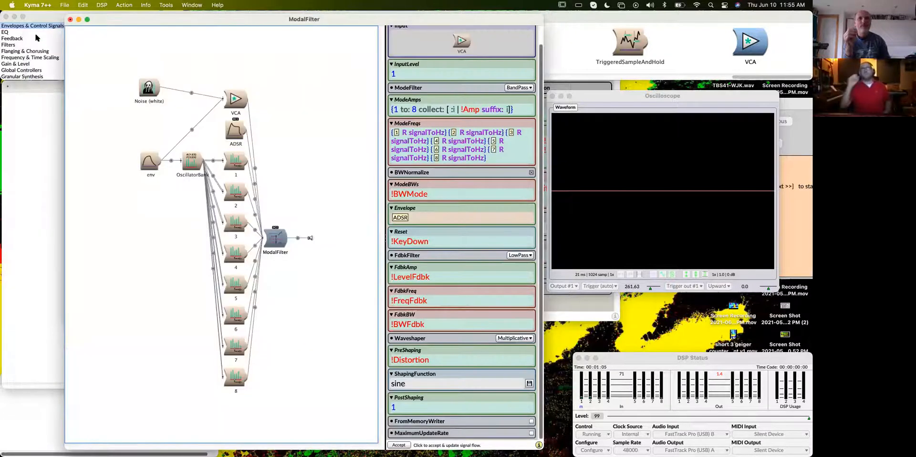
mouse_move(153, 95)
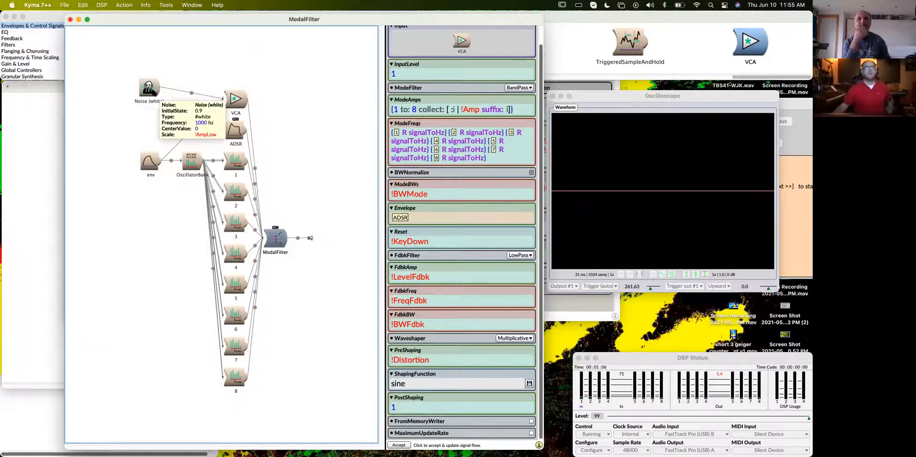
- Examine the parameters of the VCA, the env module and the white Noise in the signal flow
click(236, 105)
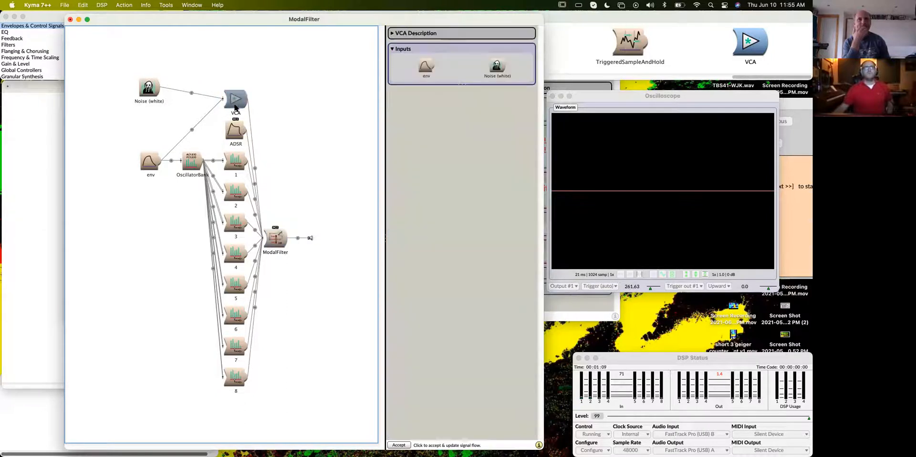
click(146, 164)
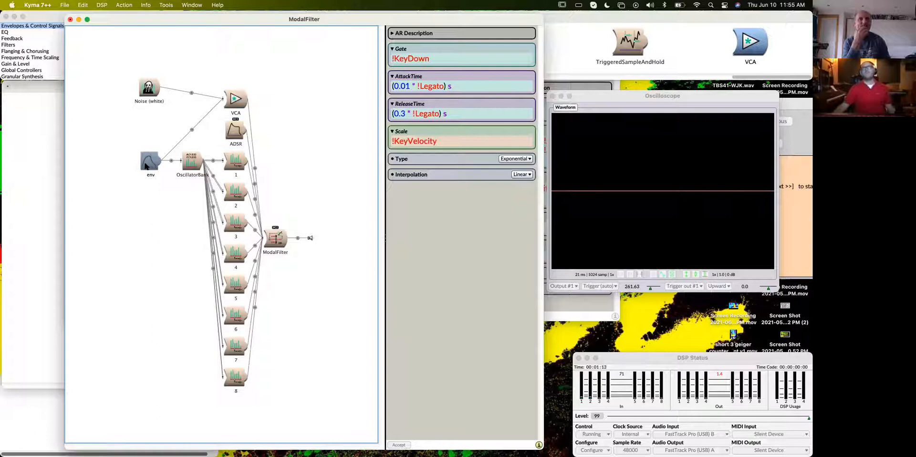
click(151, 95)
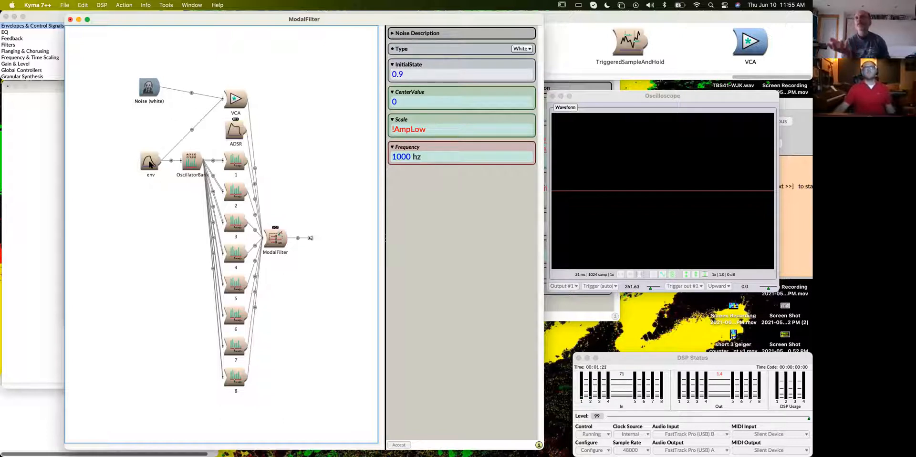
- Find the FunctionGenerator prototype by name and open it for editing
key(super+b)
text(functiongener)
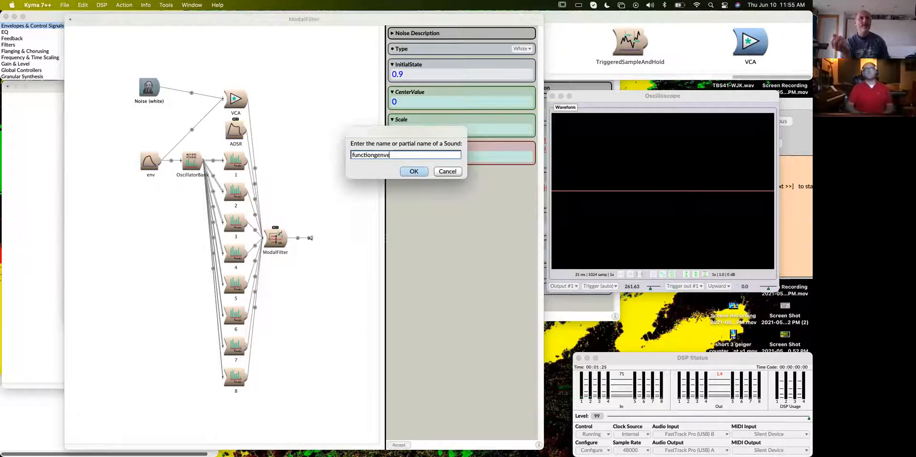
text(o)
text(tor)
key(Return)
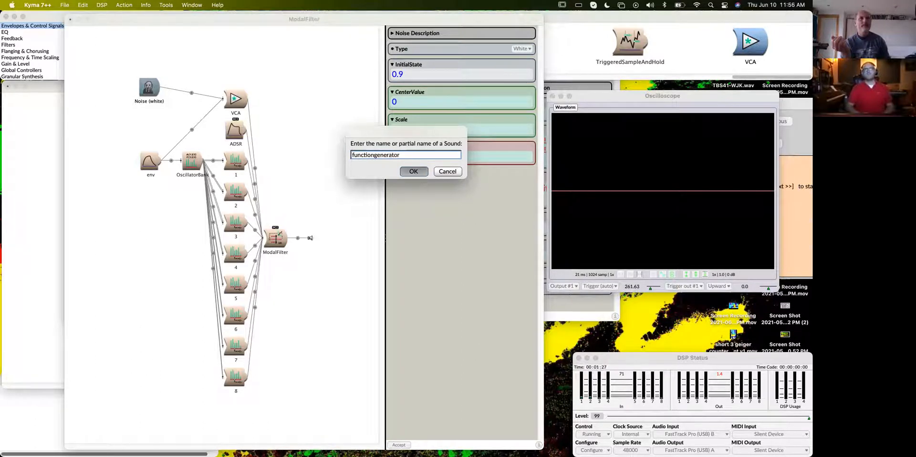
key(Return)
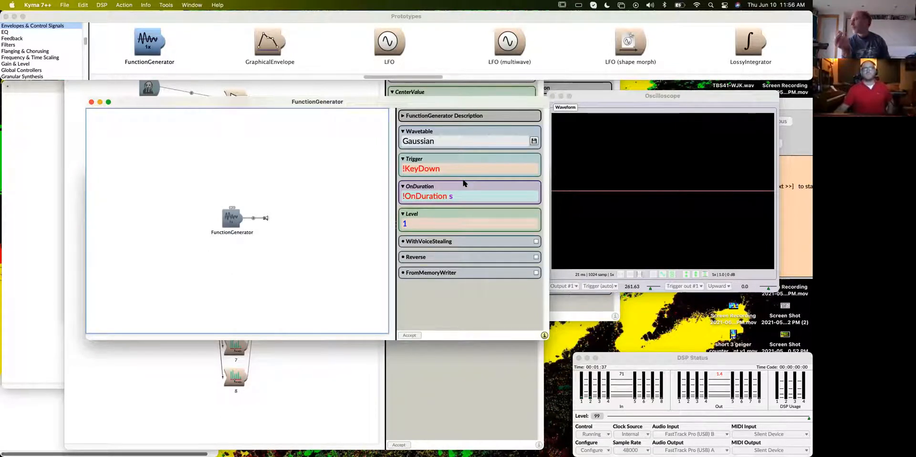
- Set the FunctionGenerator's Wavetable to glottalpulse and check its waveform in the sample editor
click(501, 142)
text(glottalpulse)
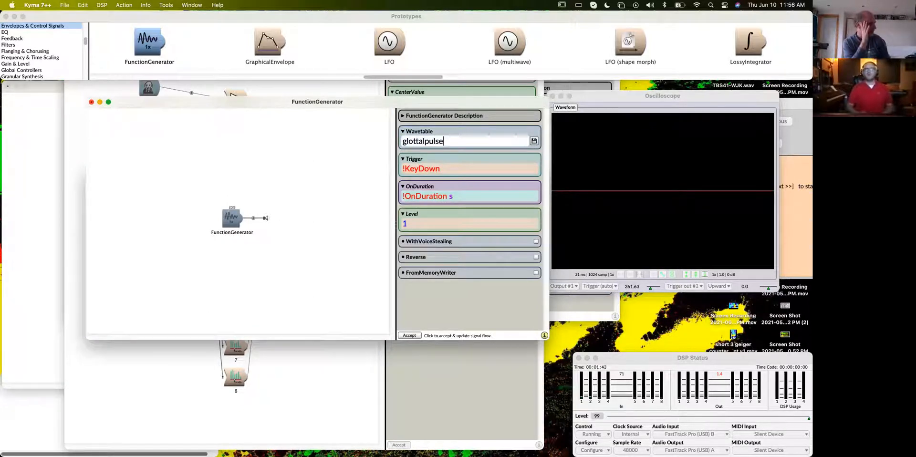
key(BackSpace)
key(BackSpace)
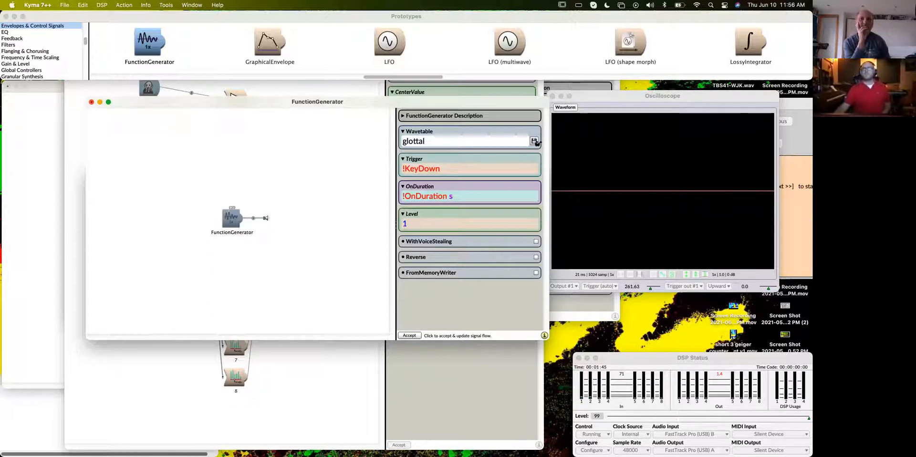
click(534, 142)
click(503, 236)
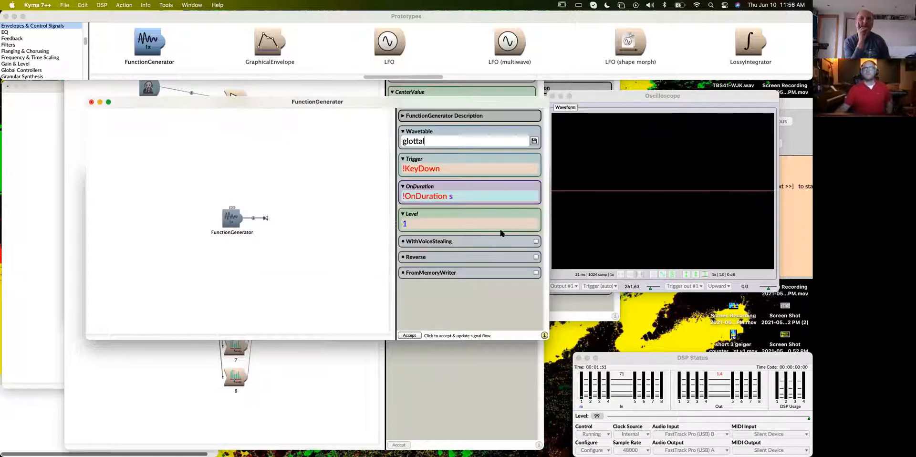
text(pulse)
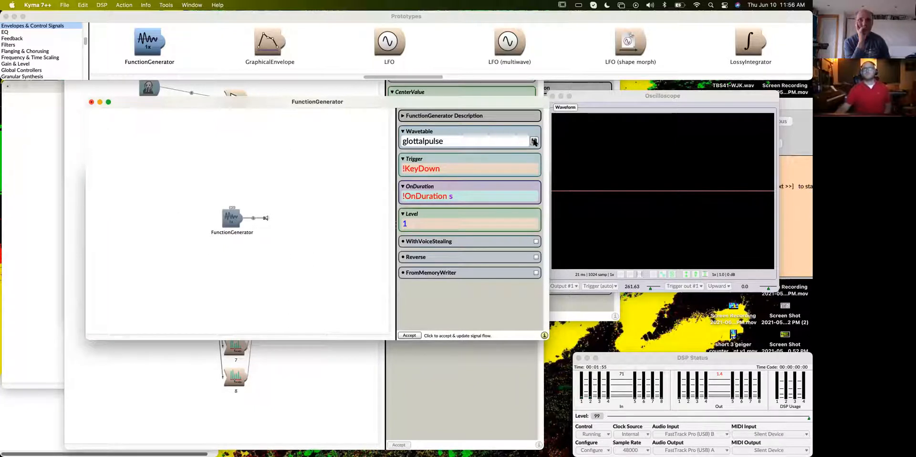
click(533, 142)
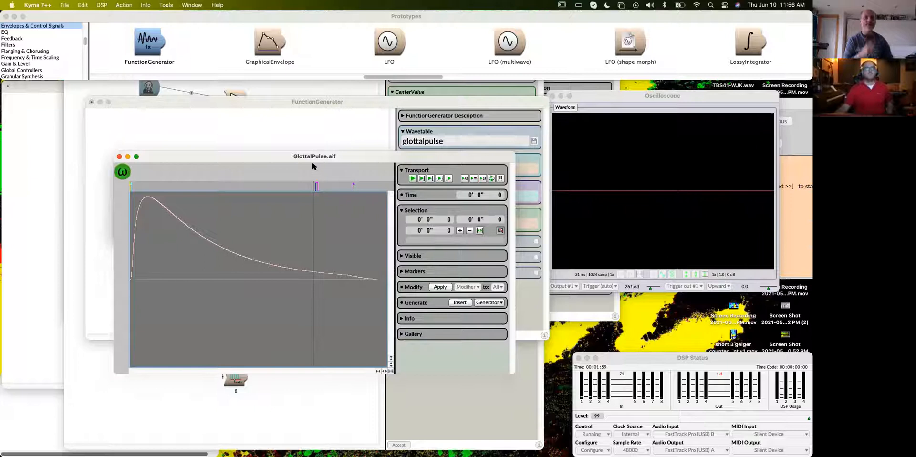
click(120, 156)
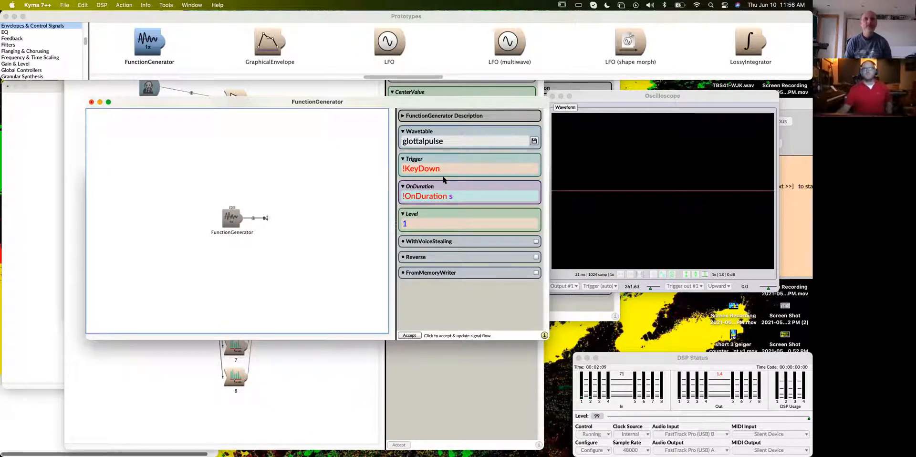
- Set the FunctionGenerator's OnDuration to 4096 samp and check the sample count in the wavetable's file information
click(459, 197)
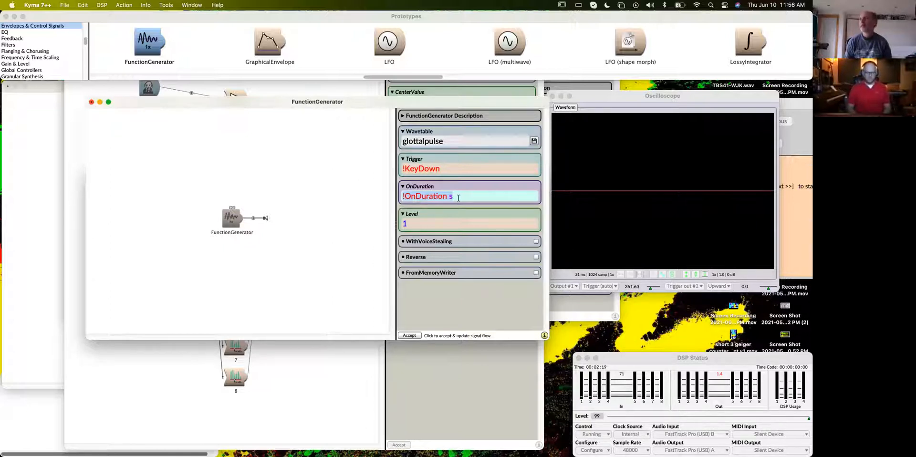
text(4096 samp)
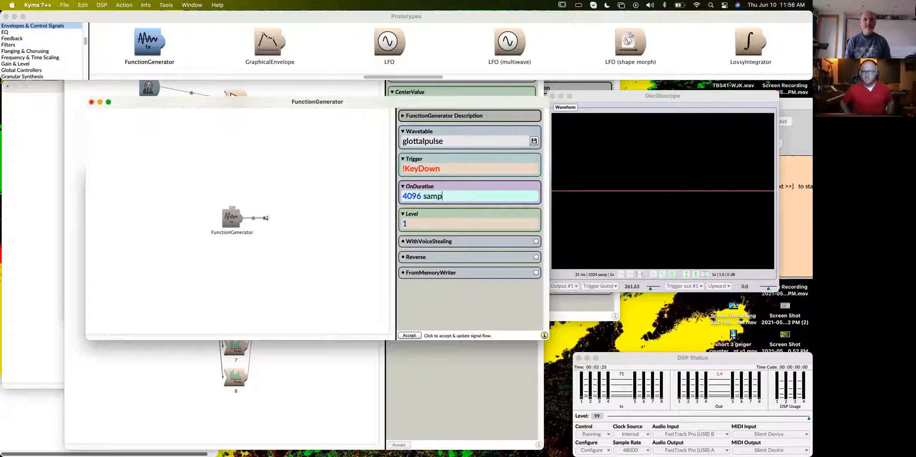
click(533, 141)
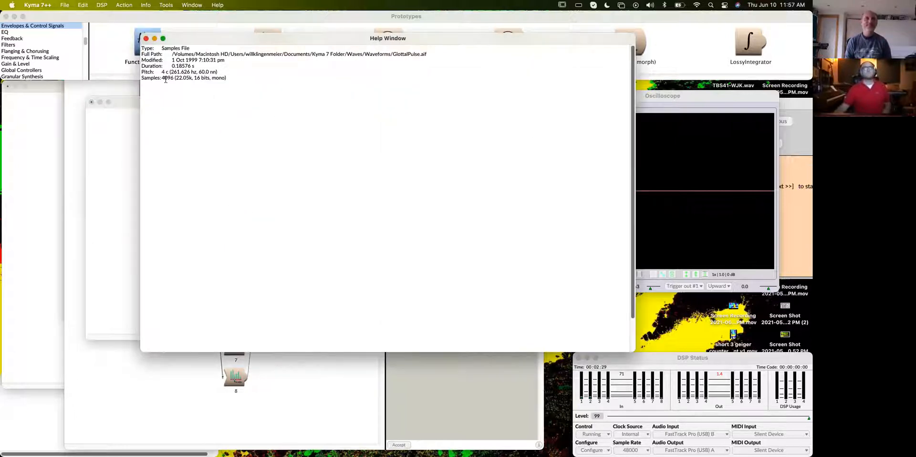
click(146, 39)
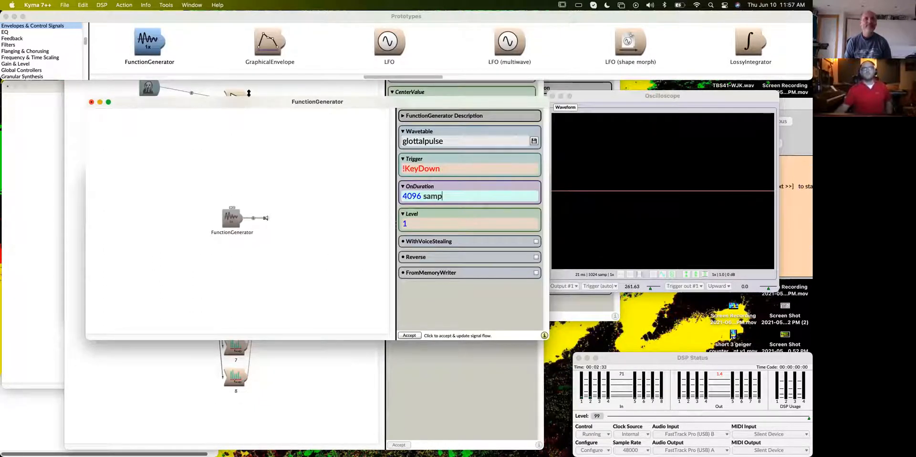
- Add the configured FunctionGenerator to the VCA's Inputs in the ModalFilter sound and close its separate editor
drag(243, 100, 544, 92)
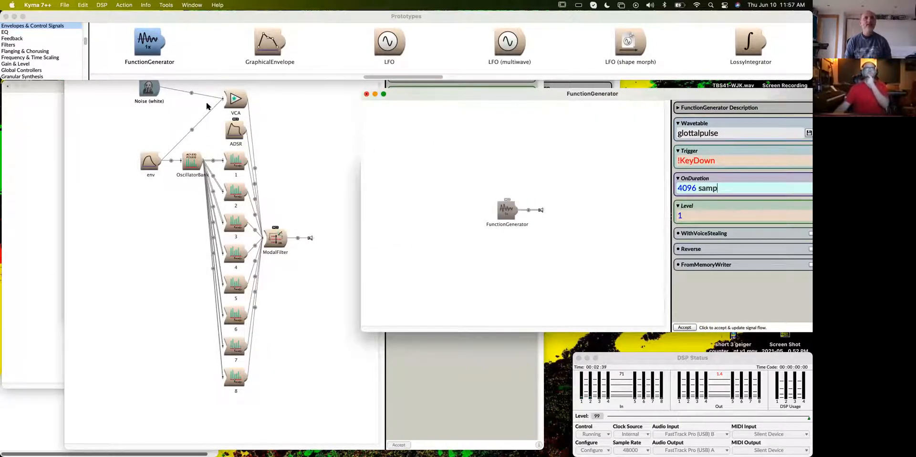
click(233, 100)
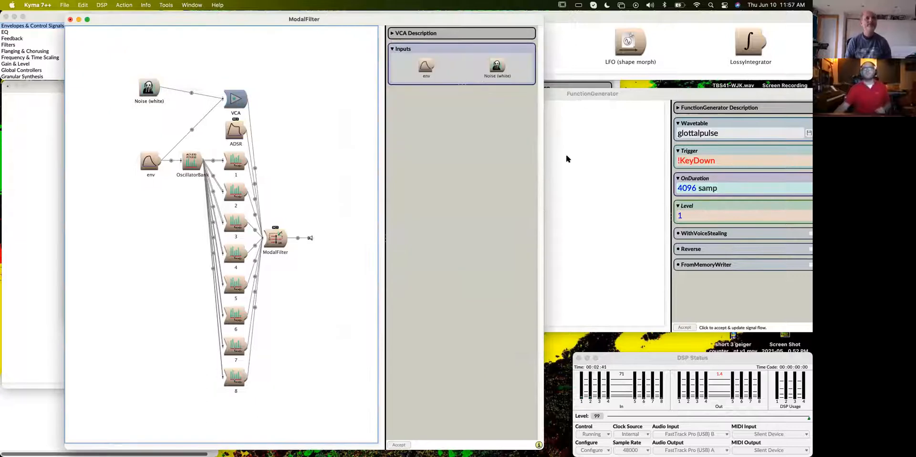
click(586, 158)
click(508, 210)
drag(509, 210, 414, 67)
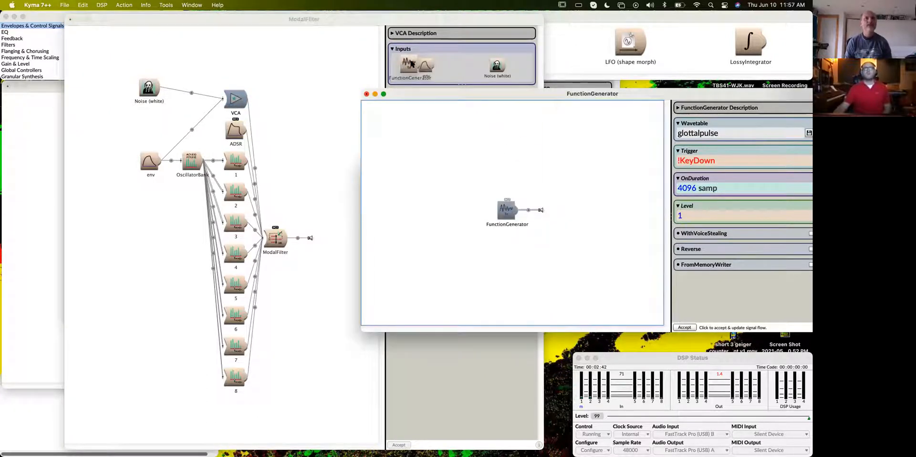
click(585, 146)
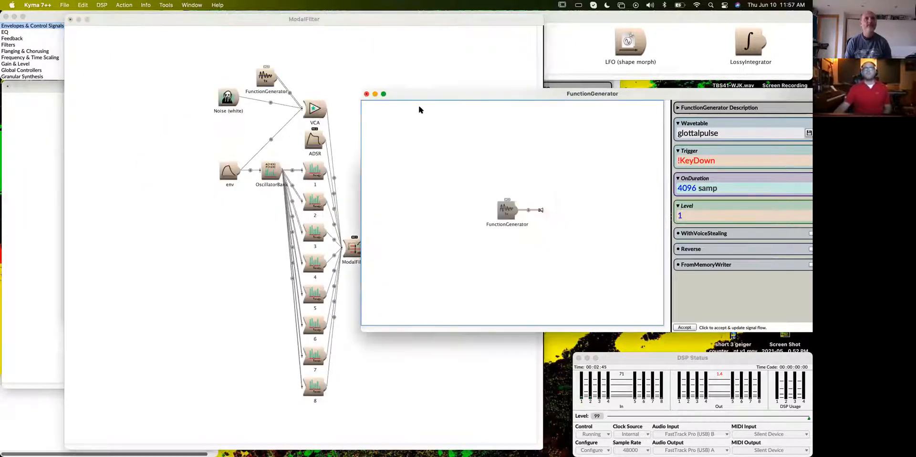
click(367, 94)
click(432, 171)
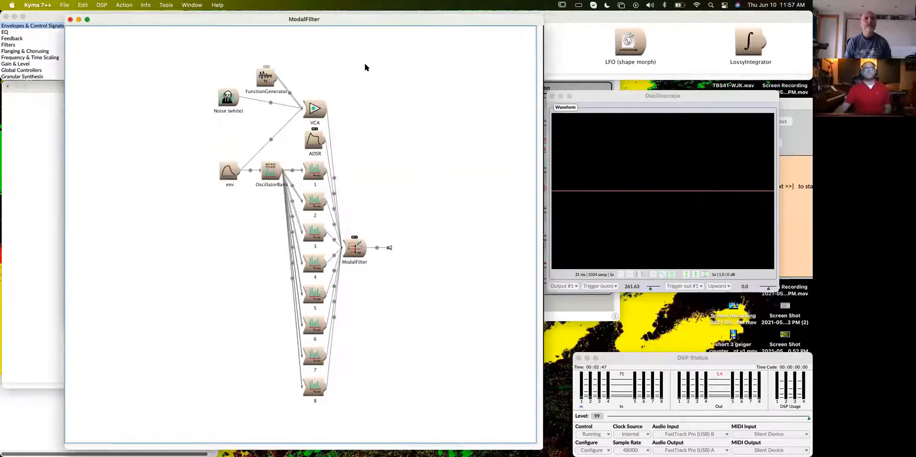
- Replace the env module in the OscillatorBank's Envelope parameter with the constant 1
drag(293, 19, 291, 49)
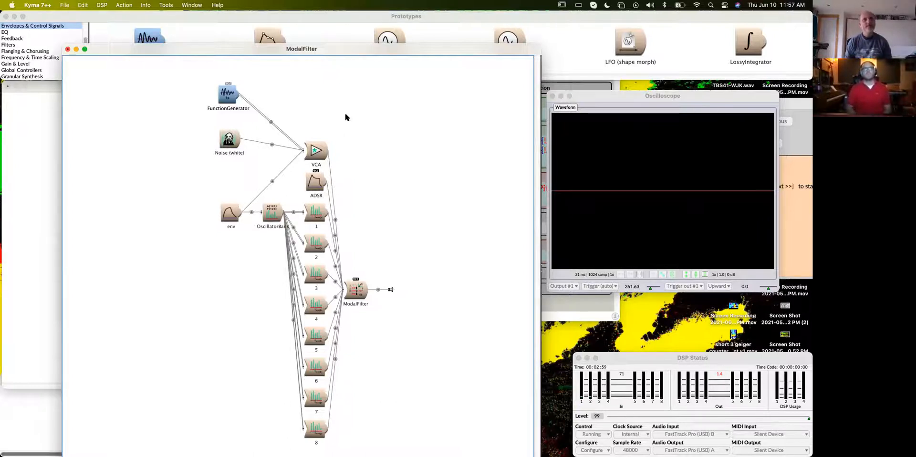
click(225, 214)
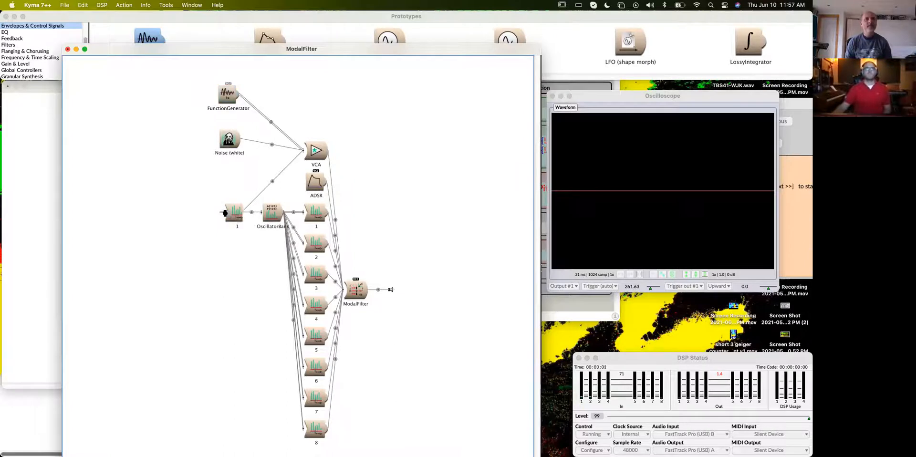
click(194, 217)
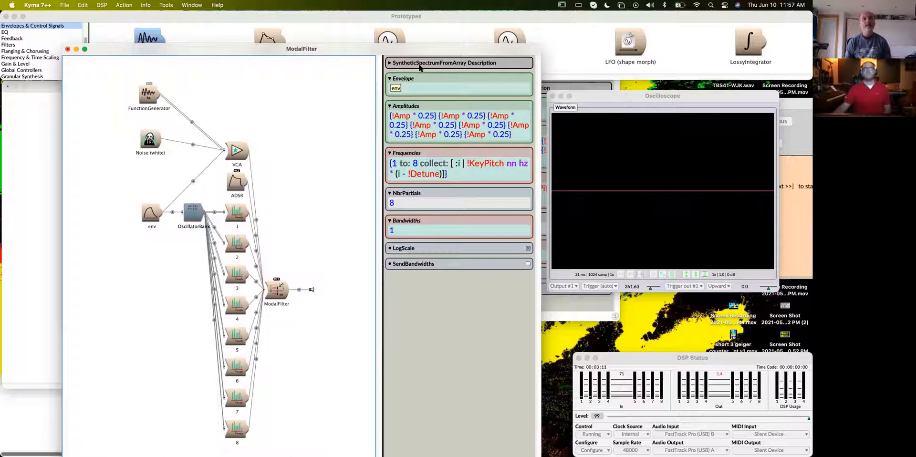
mouse_move(409, 80)
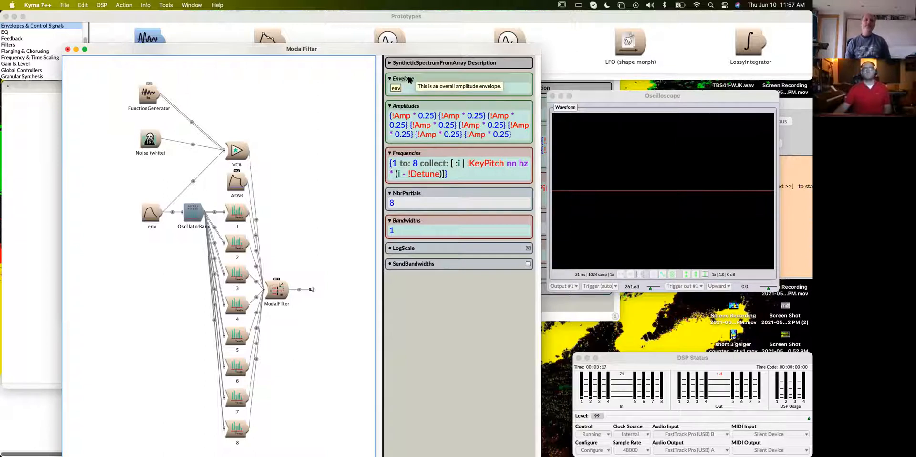
click(409, 87)
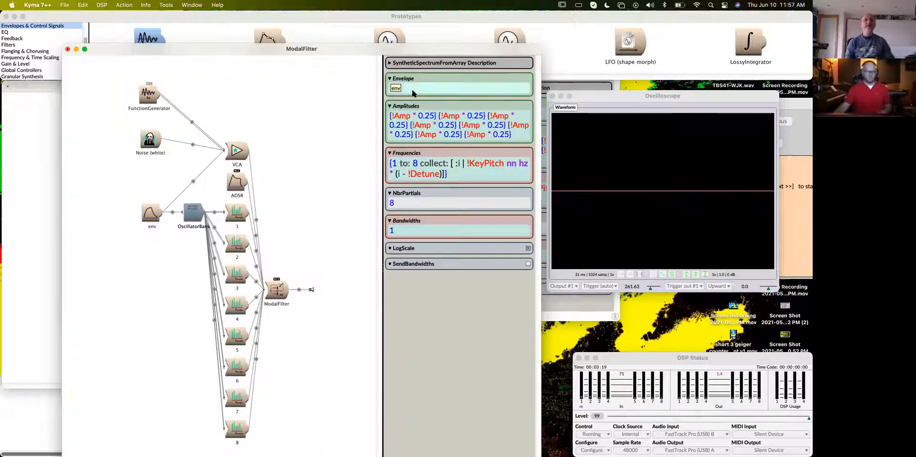
text(1)
click(330, 143)
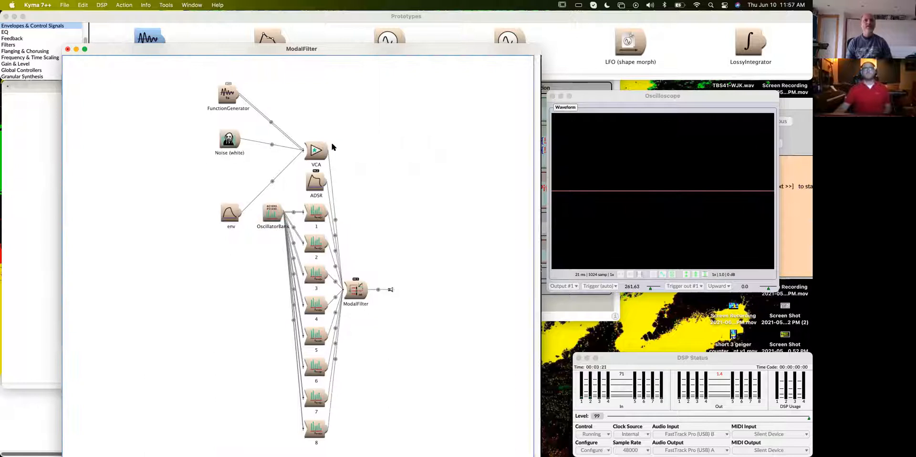
- Delete the env module from the VCA's inputs, keeping the FunctionGenerator and white Noise
drag(237, 216, 233, 196)
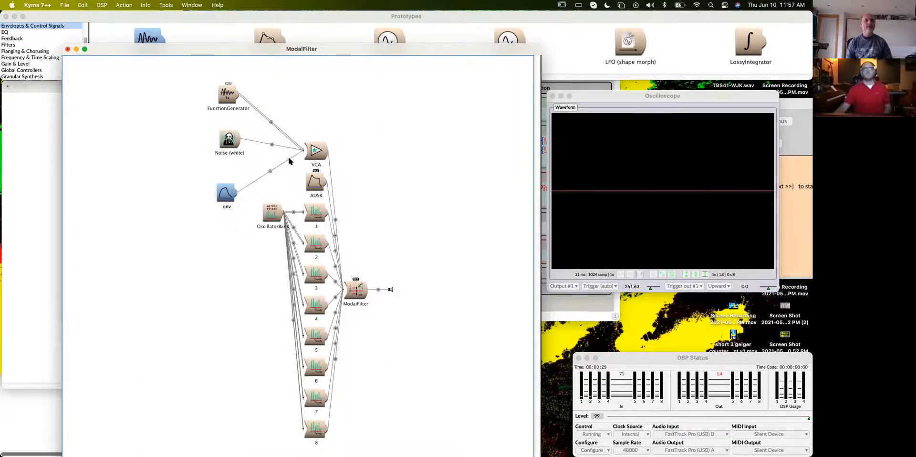
key(BackSpace)
key(Return)
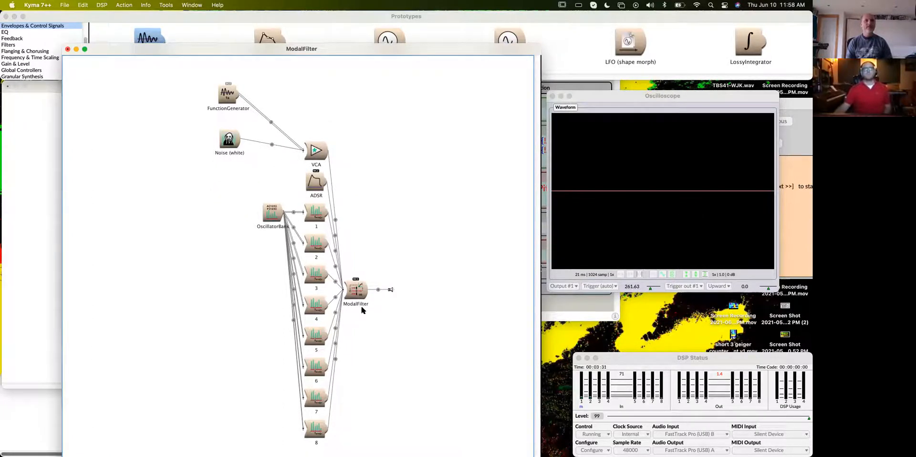
- Play the ModalFilter and set BWMode to 0.005970 in its live controls
key(ctrl+space)
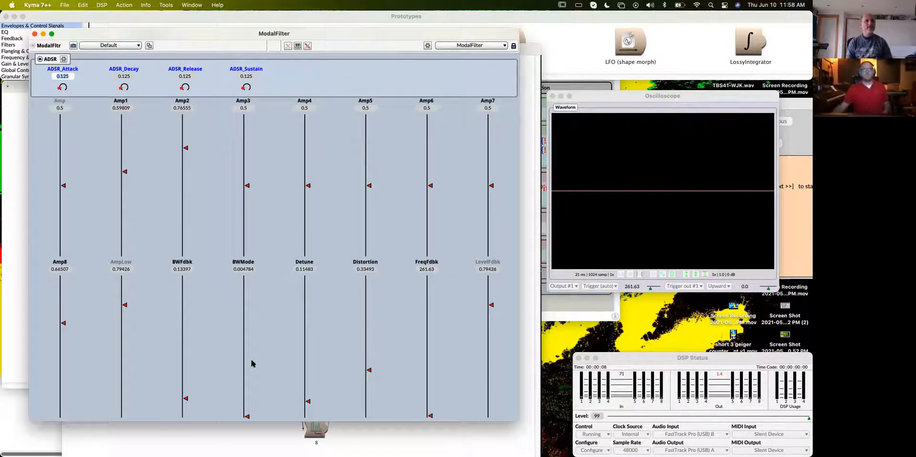
scroll(245, 357, down, 2)
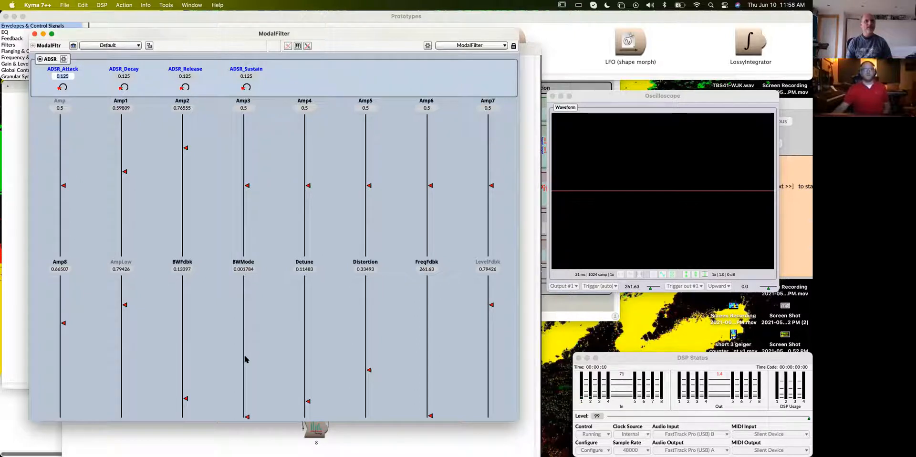
drag(246, 419, 248, 418)
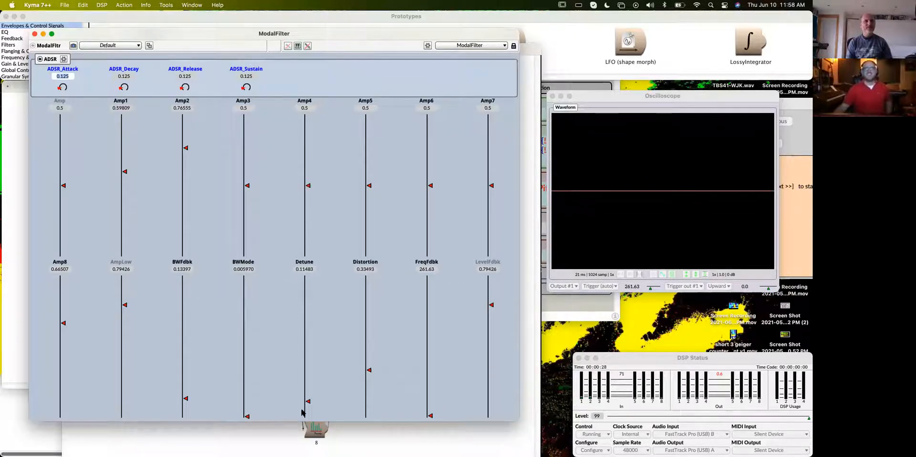
- Set Detune to 0.0, then try LevelFdbk at 0.0 before raising it to 0.97313
drag(308, 402, 311, 428)
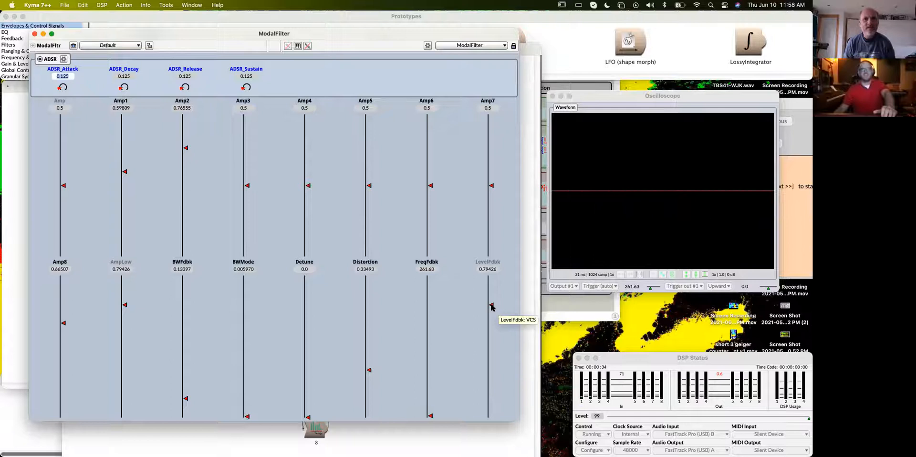
drag(492, 306, 479, 417)
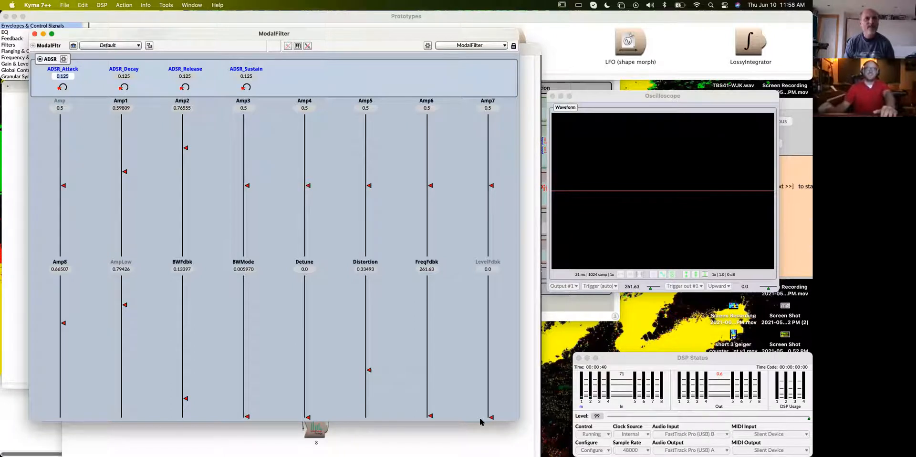
drag(490, 313, 495, 281)
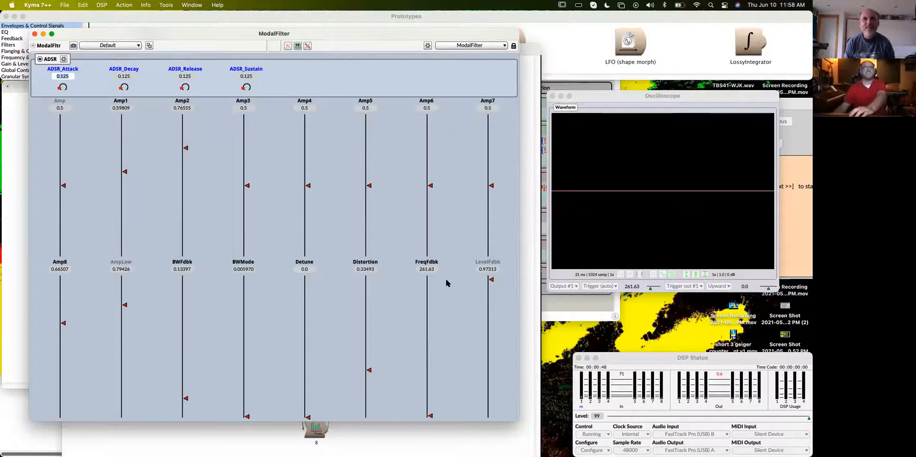
- Set AmpLow to 0.94925, Amp8 to 0.74925, FreqFdbk to 9731.34, Distortion to 0.035821 and Amp to 0.91045 in the live controls
drag(124, 304, 126, 283)
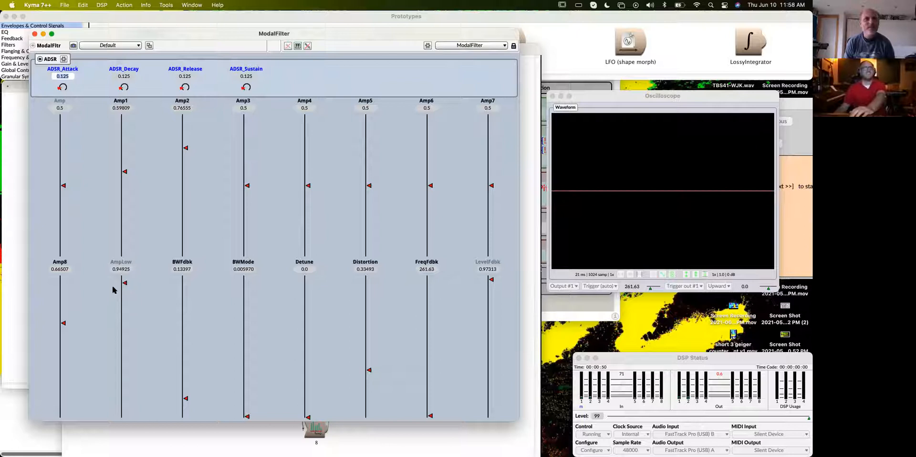
drag(62, 323, 64, 311)
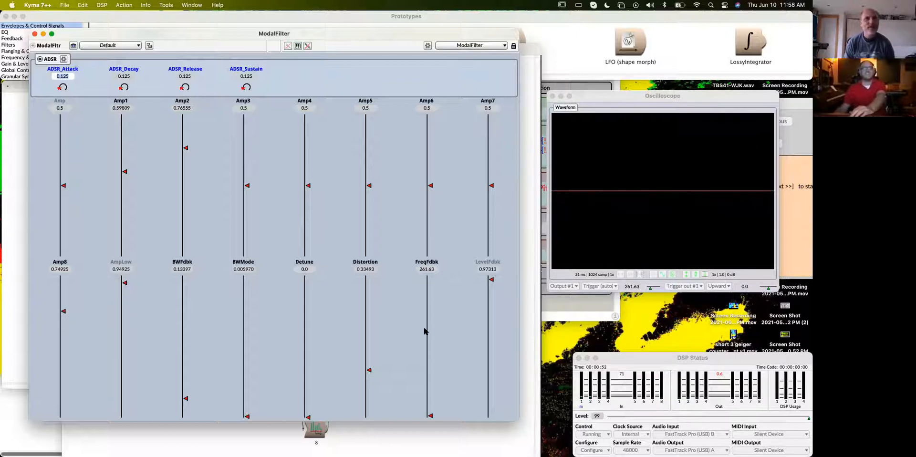
drag(429, 414, 431, 352)
drag(370, 370, 377, 413)
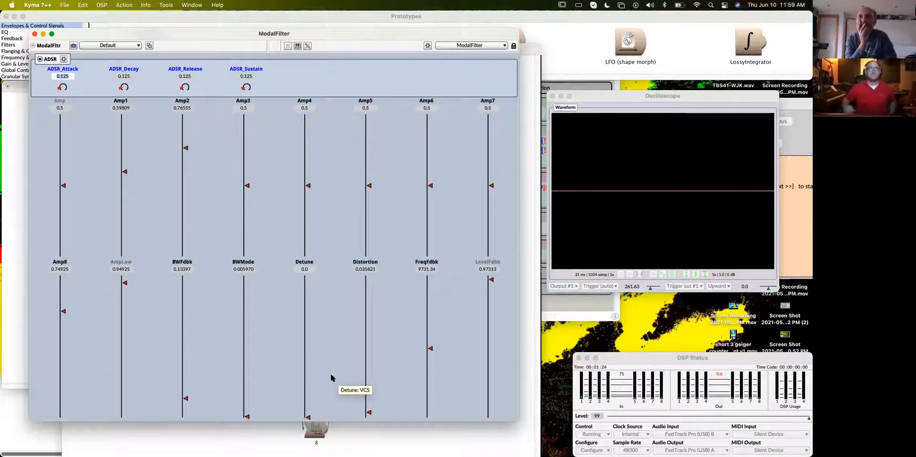
drag(63, 185, 59, 128)
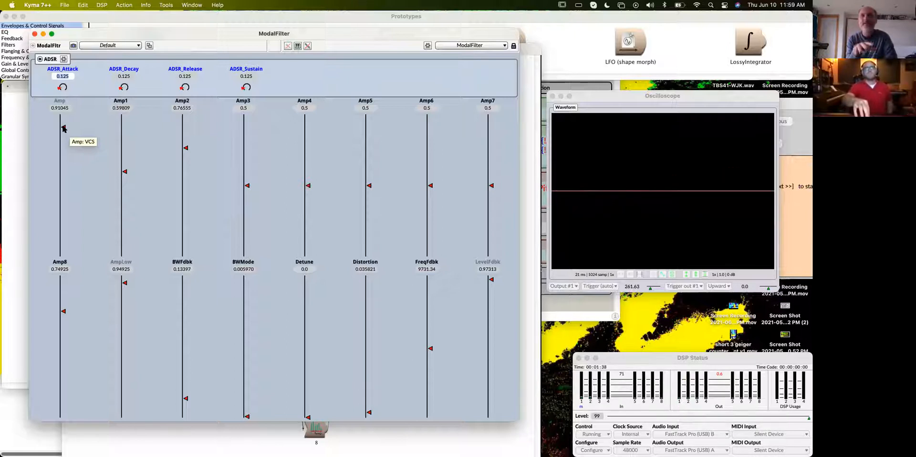
- Close the live controls and place a copy of the ModalFilter sound in emptiness.kym
click(34, 34)
drag(197, 39, 337, 13)
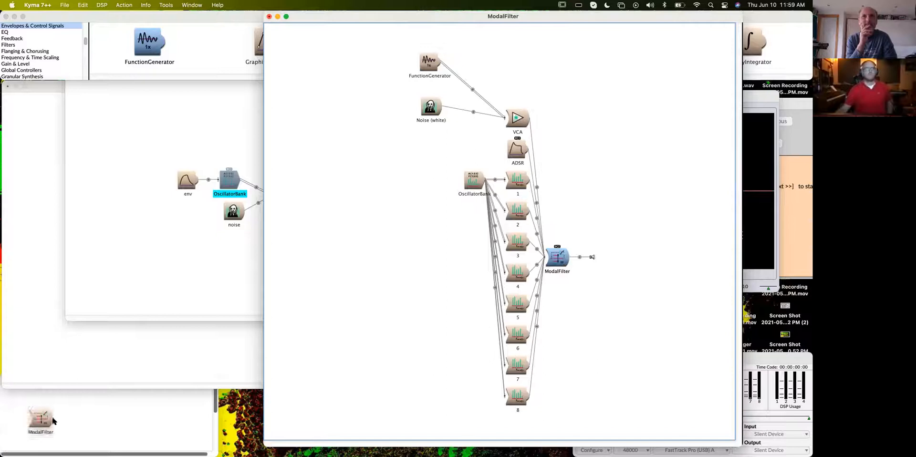
click(53, 418)
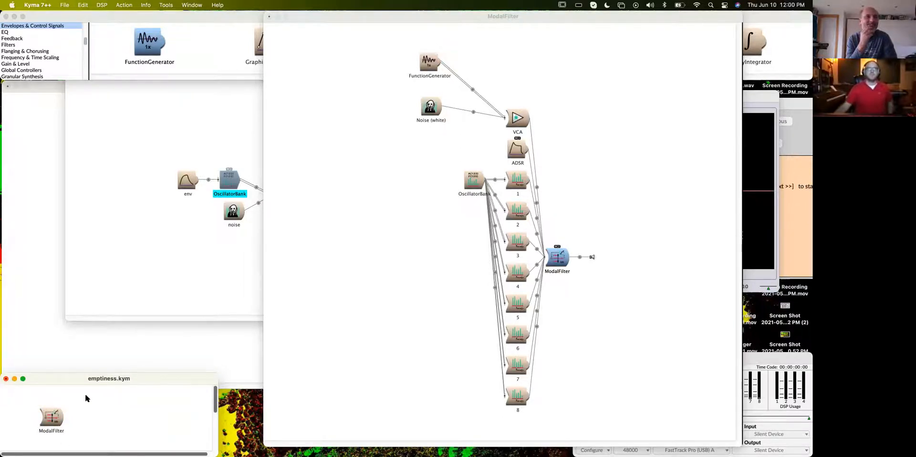
- Close the FilterBank-Resynthesis and AdditiveIntervals KBD editors without keeping their changes
click(96, 92)
click(71, 74)
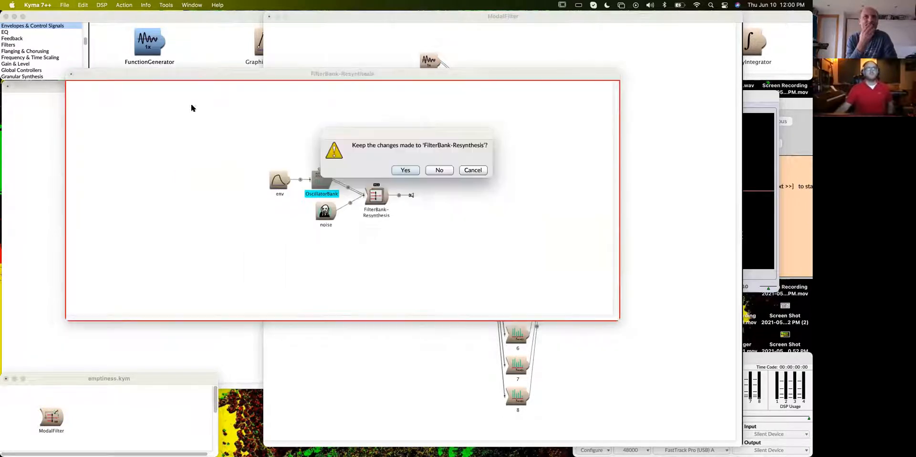
click(439, 170)
click(109, 152)
click(7, 87)
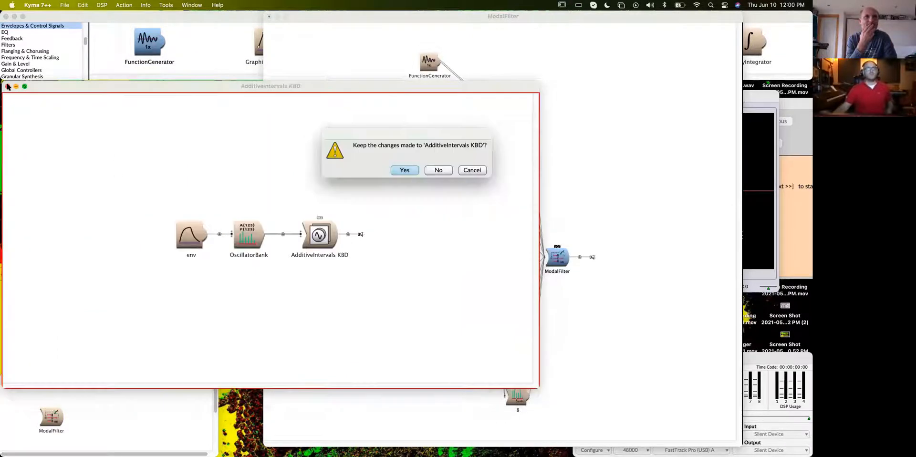
click(438, 173)
- Open the ModalFilter copy from emptiness.kym in its own editor with the ModalFilter parameters shown
double_click(49, 420)
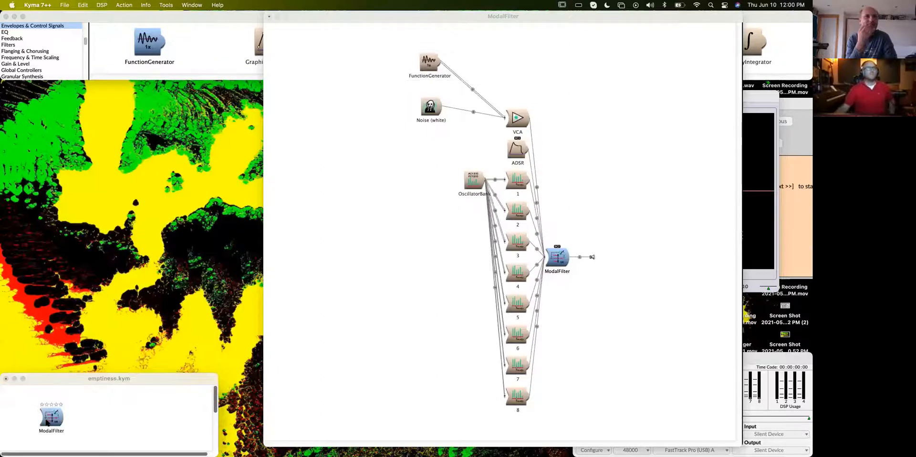
drag(599, 17, 496, 8)
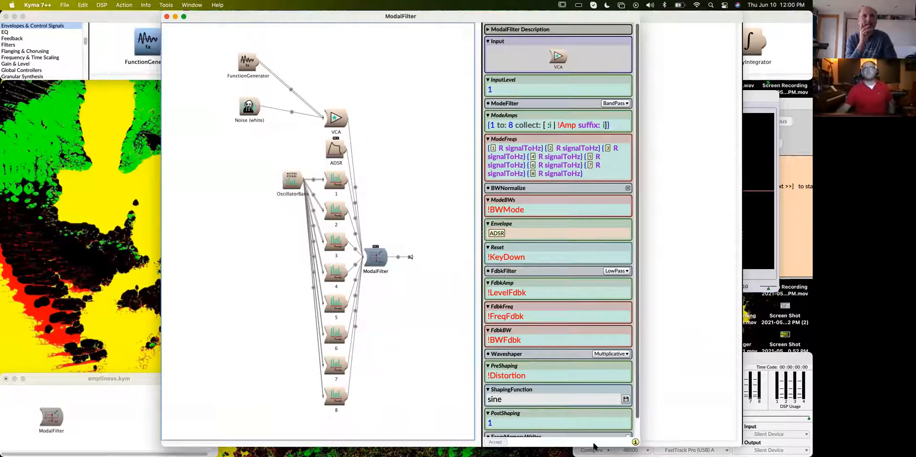
scroll(539, 374, down, 2)
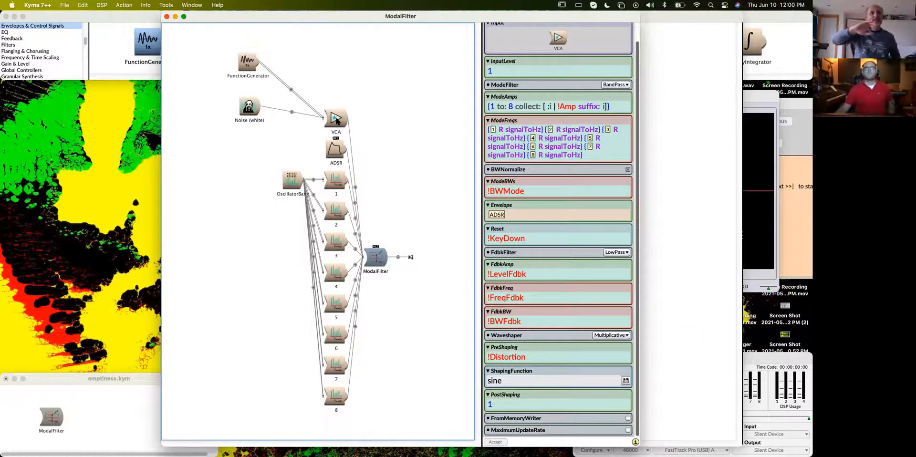
- Find the PulseTrain prototype and replace the VCA and its inputs with it in the ModalFilter signal flow
mouse_move(337, 120)
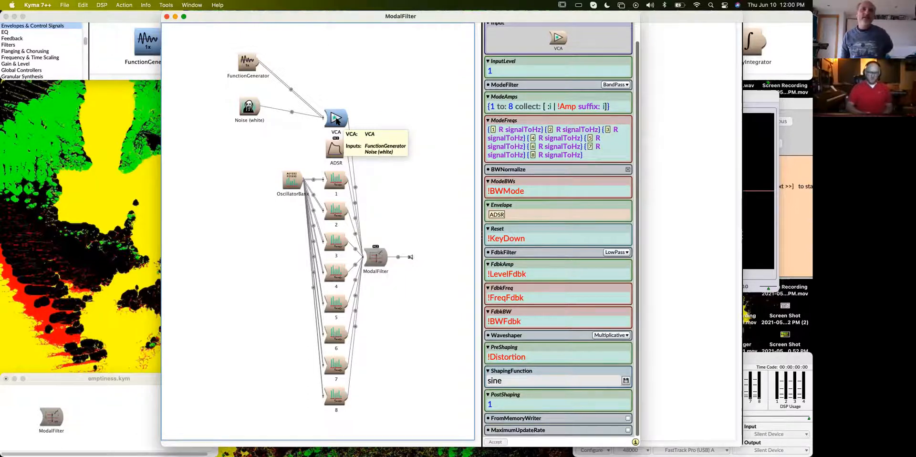
key(super+f)
text(pultetr)
key(Return)
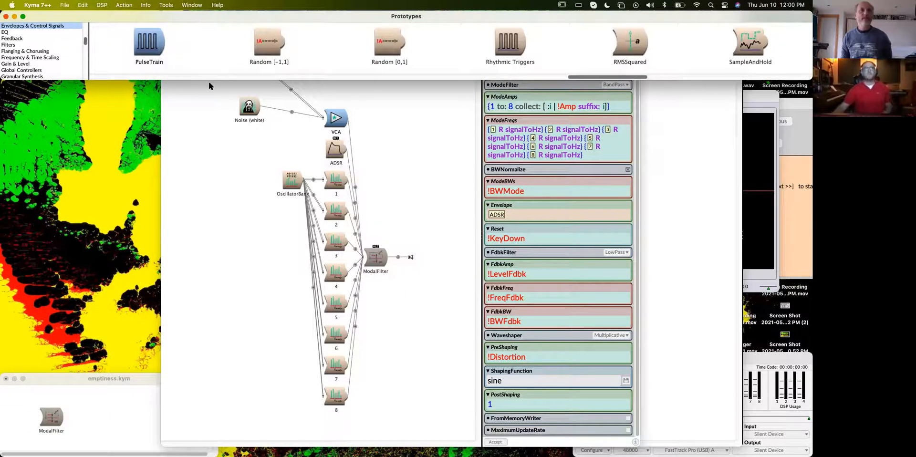
click(340, 121)
key(super+v)
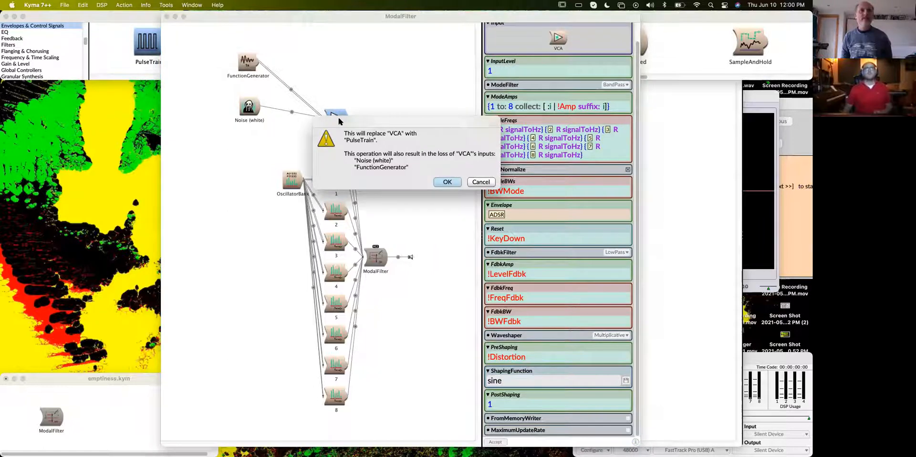
key(Return)
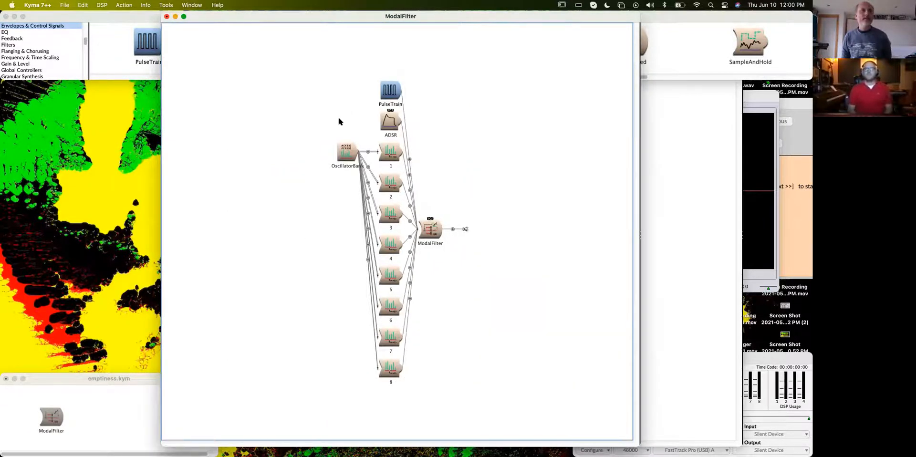
- Find the Level prototype and insert it between the PulseTrain and the ModalFilter
click(392, 90)
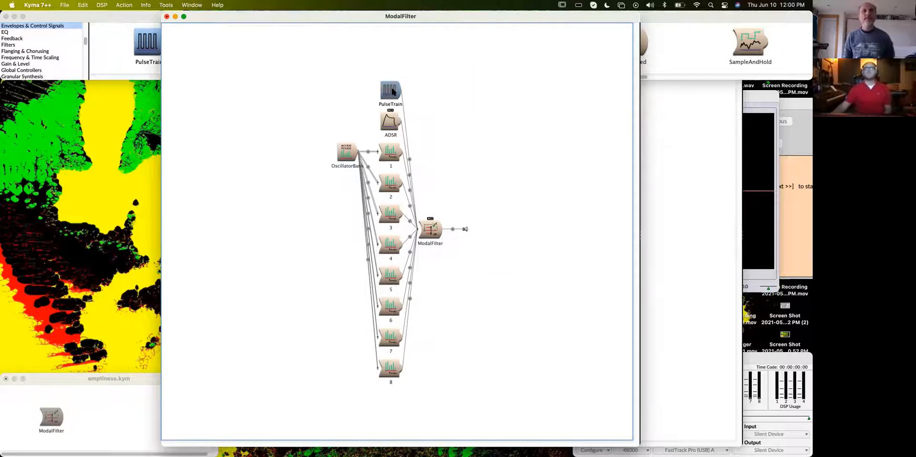
double_click(392, 91)
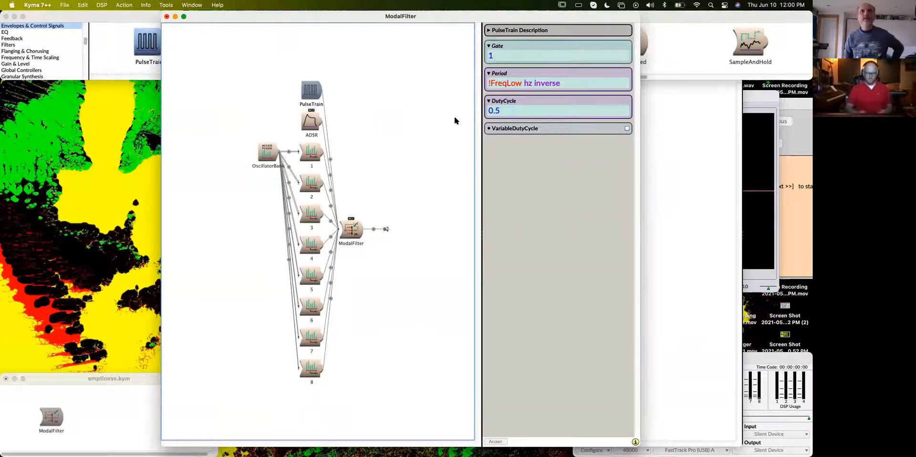
key(super+r)
text(level)
key(Return)
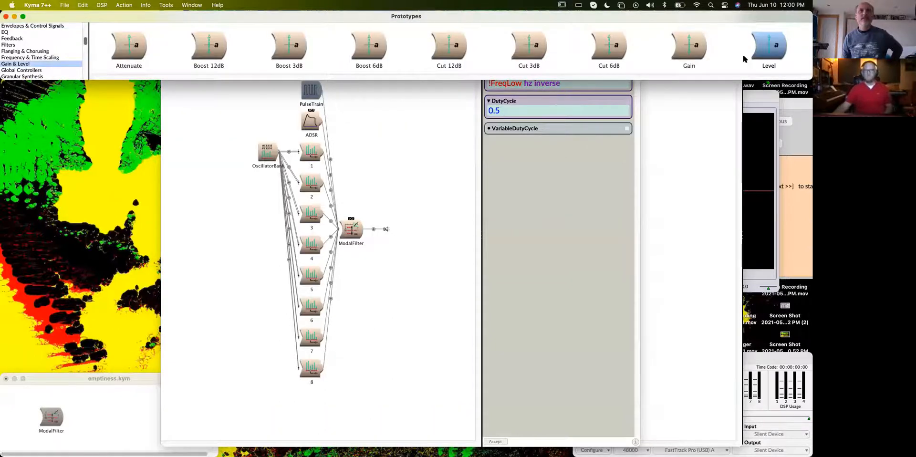
drag(769, 53, 327, 132)
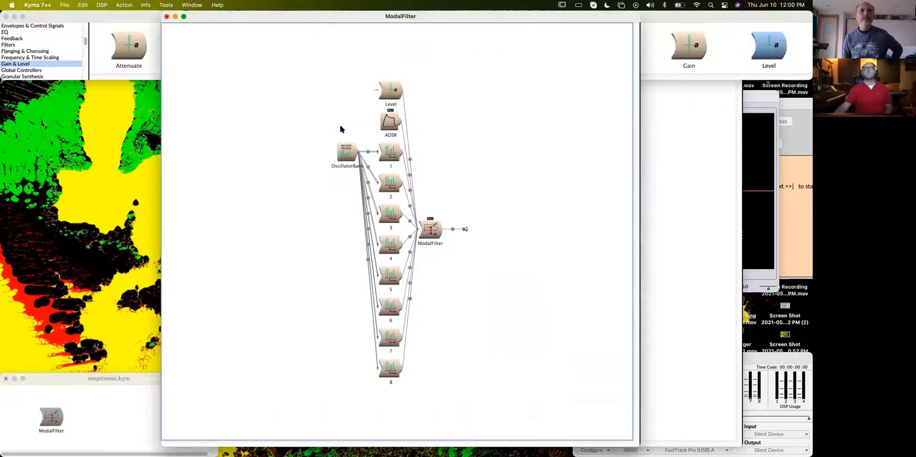
click(379, 90)
double_click(389, 93)
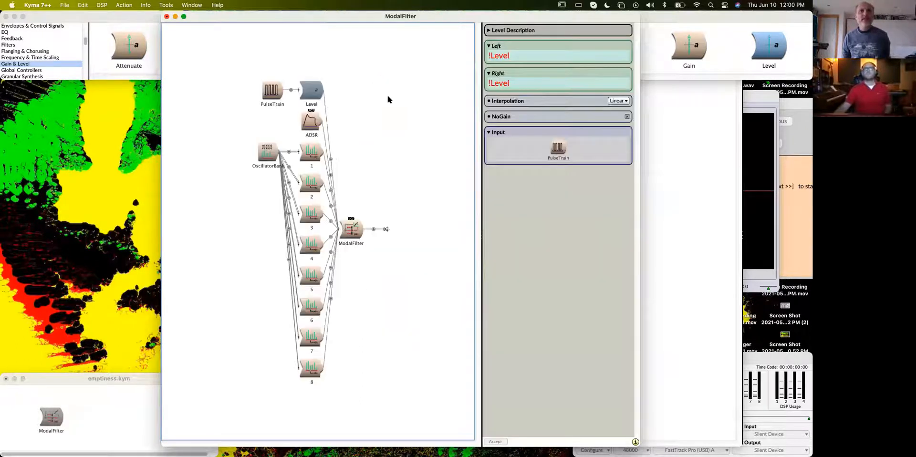
- Replace the ADSR in the ModalFilter's Envelope parameter with the constant 1 and update the signal flow
click(310, 125)
click(346, 228)
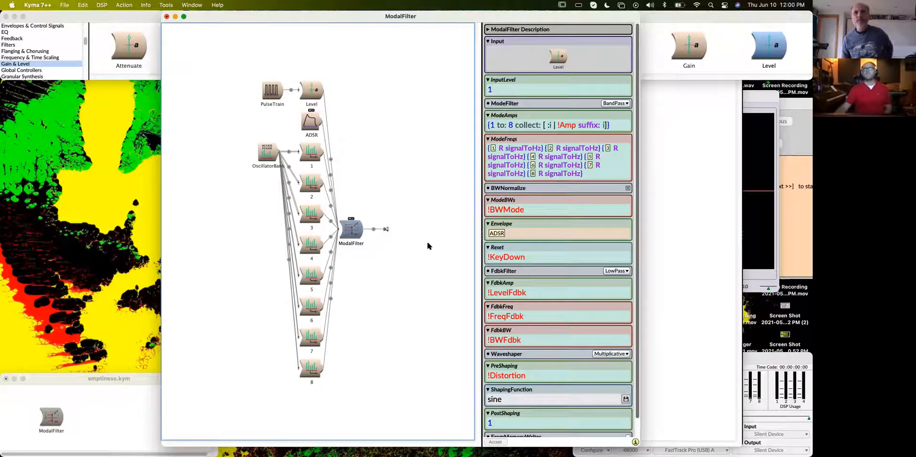
scroll(513, 214, down, 1)
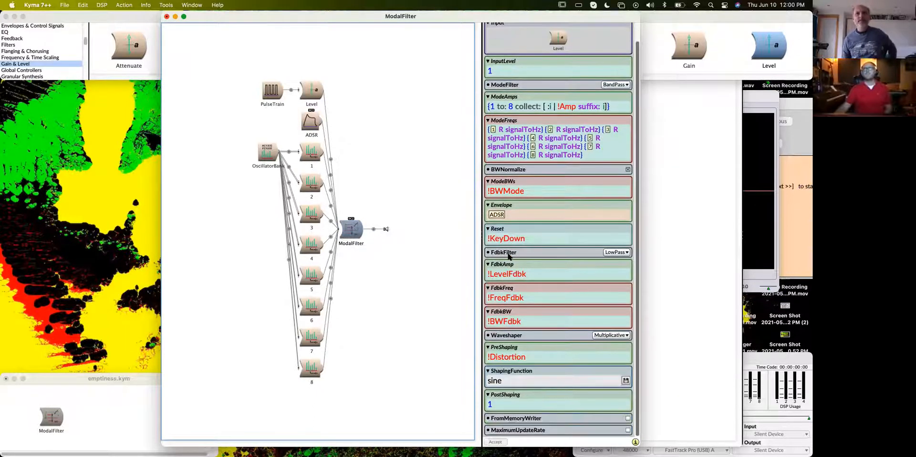
click(513, 213)
text(1)
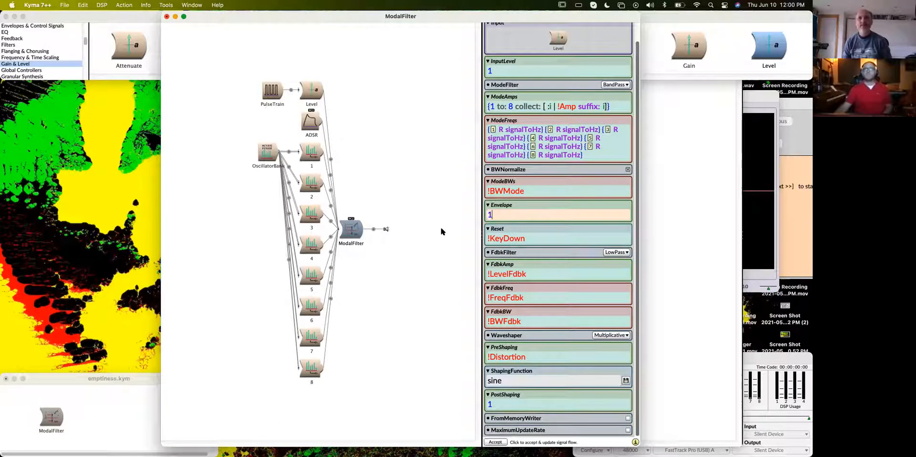
click(394, 197)
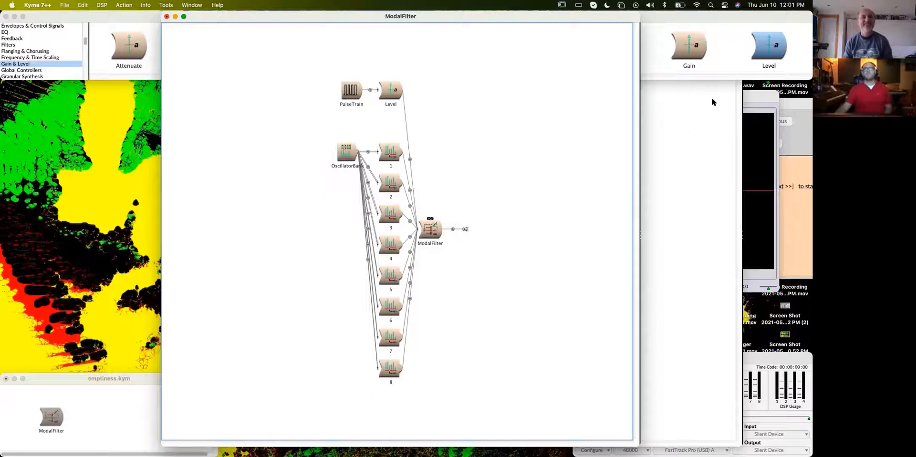
- Bring the Oscilloscope into view beside the editor and turn off LogScale in the OscillatorBank
click(766, 92)
drag(472, 16, 411, 13)
click(251, 154)
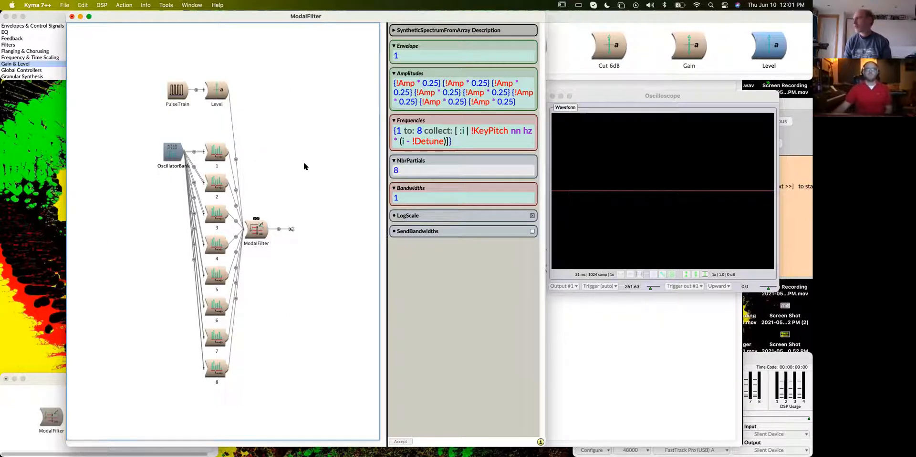
mouse_move(422, 189)
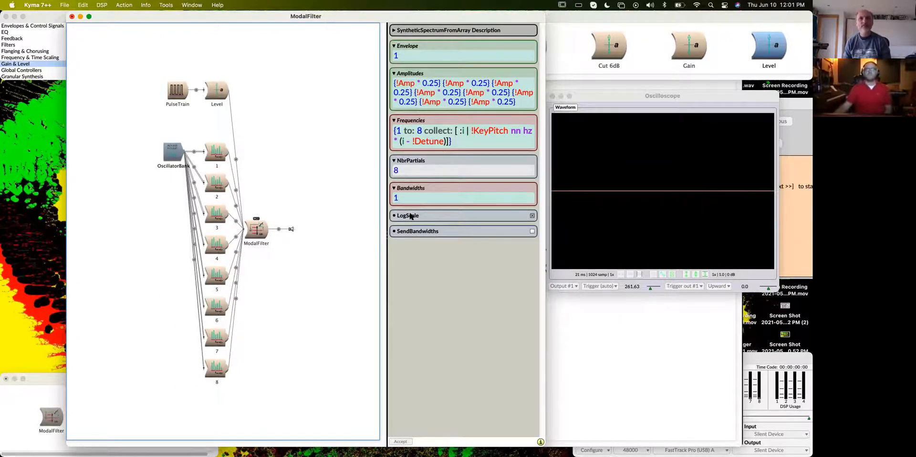
mouse_move(412, 216)
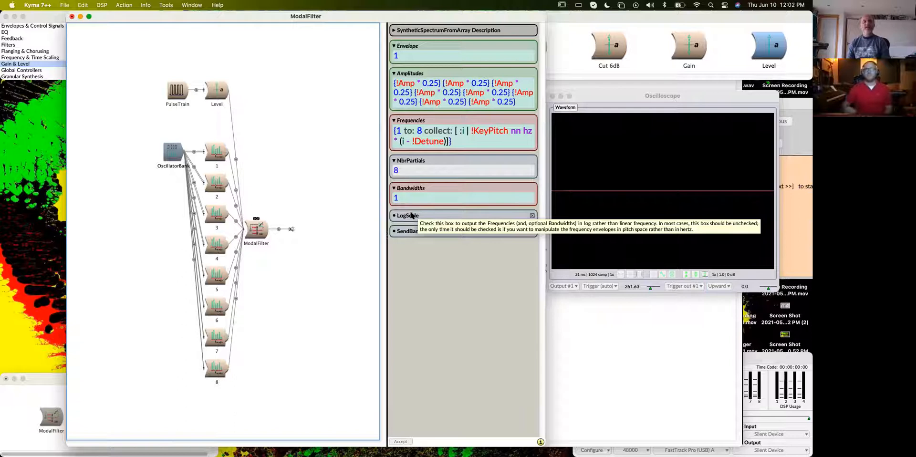
click(532, 216)
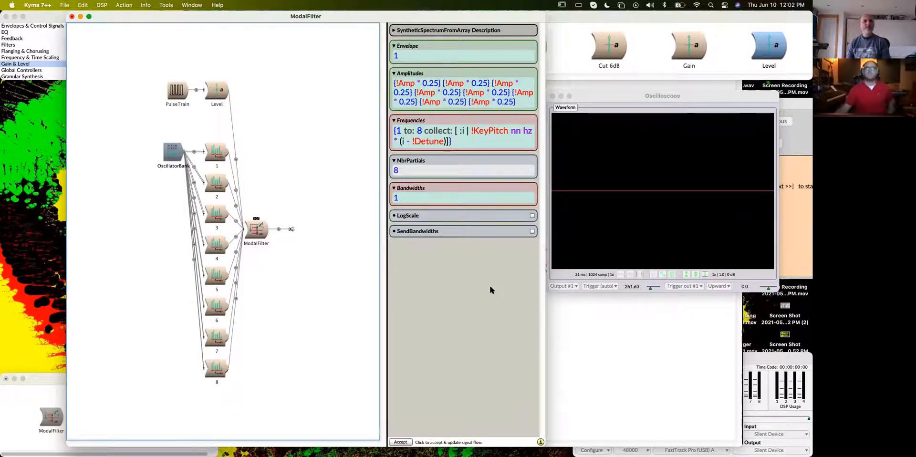
- Play the ModalFilter, try Level at 0.19262 before raising it to 0.44672, and close the live controls
click(257, 229)
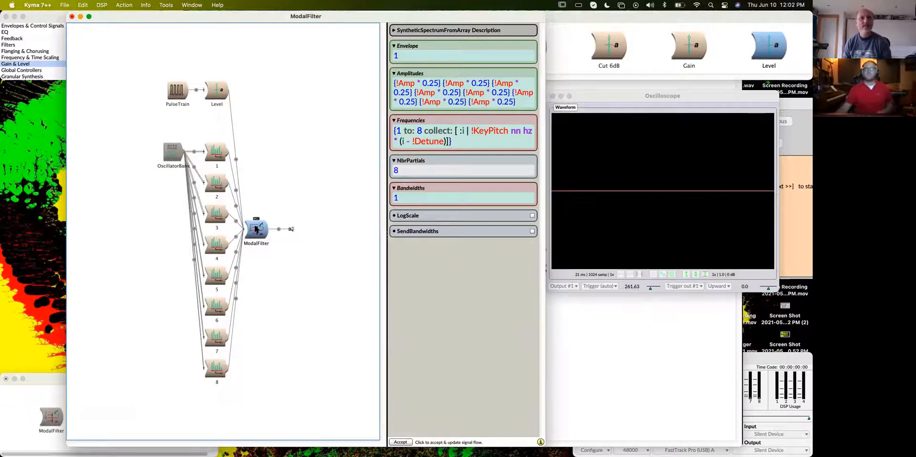
key(ctrl+p)
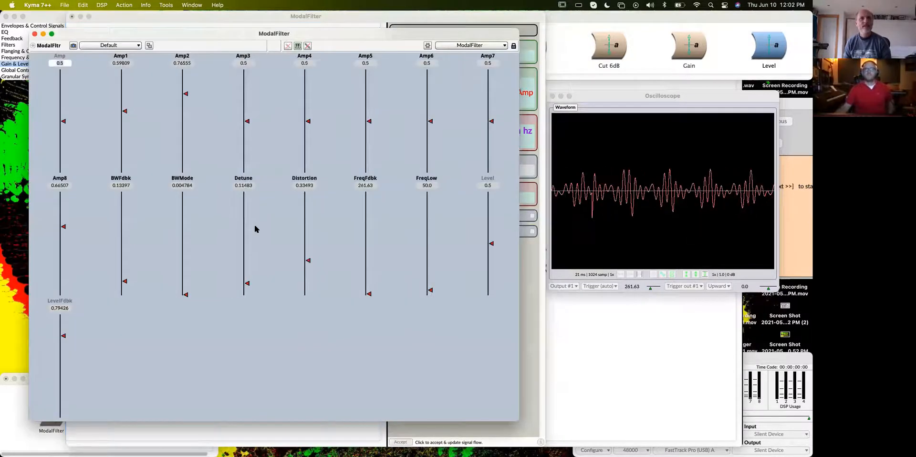
click(775, 358)
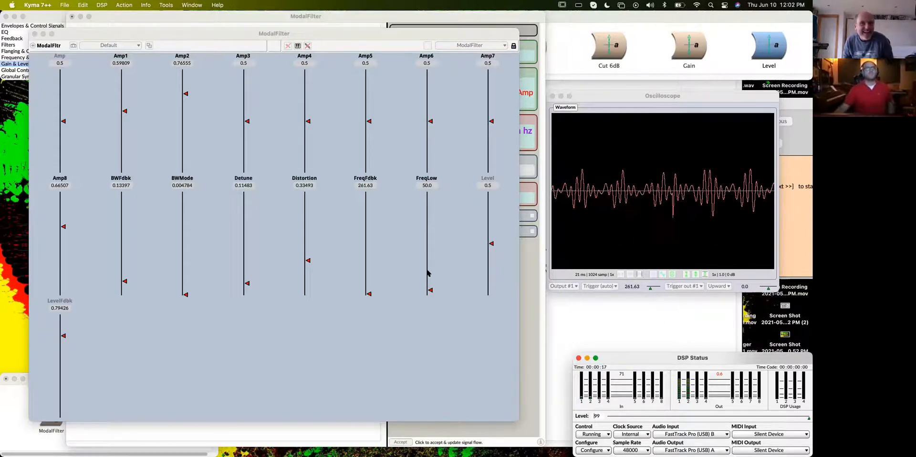
drag(492, 245, 492, 276)
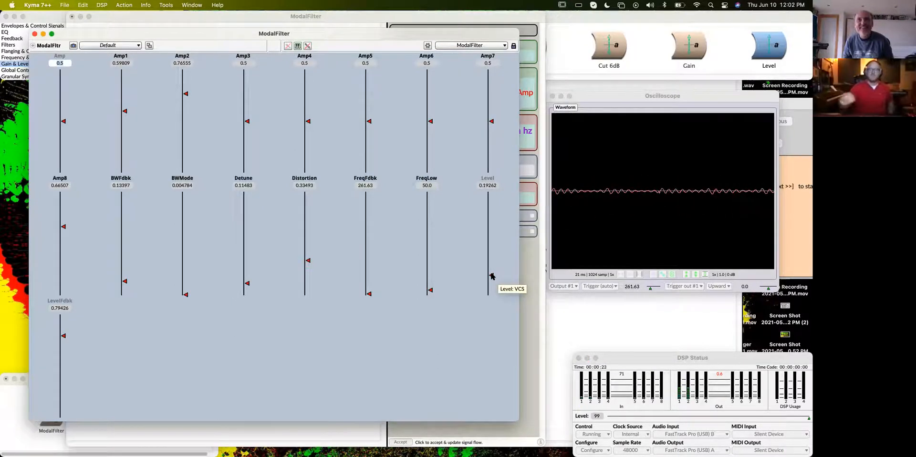
drag(492, 276, 493, 250)
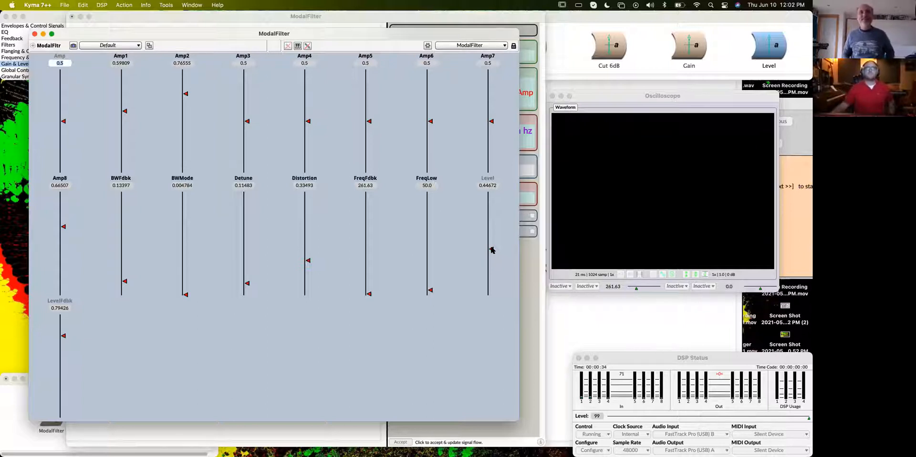
click(34, 33)
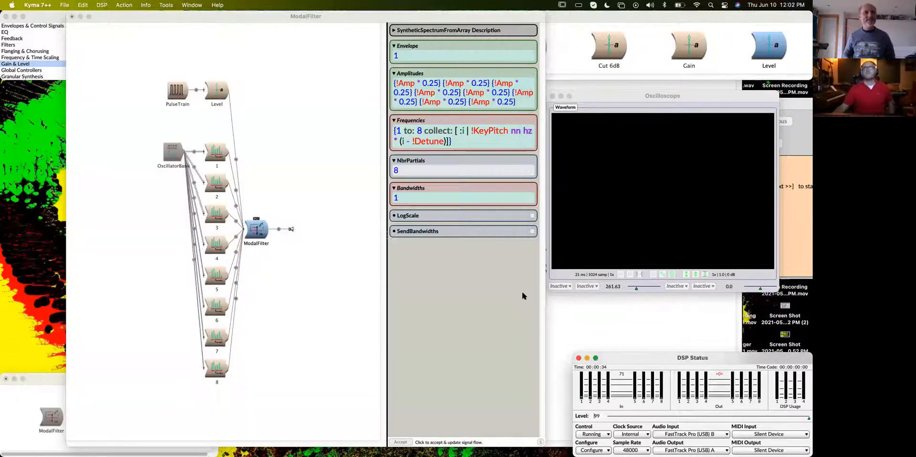
drag(432, 18, 420, 17)
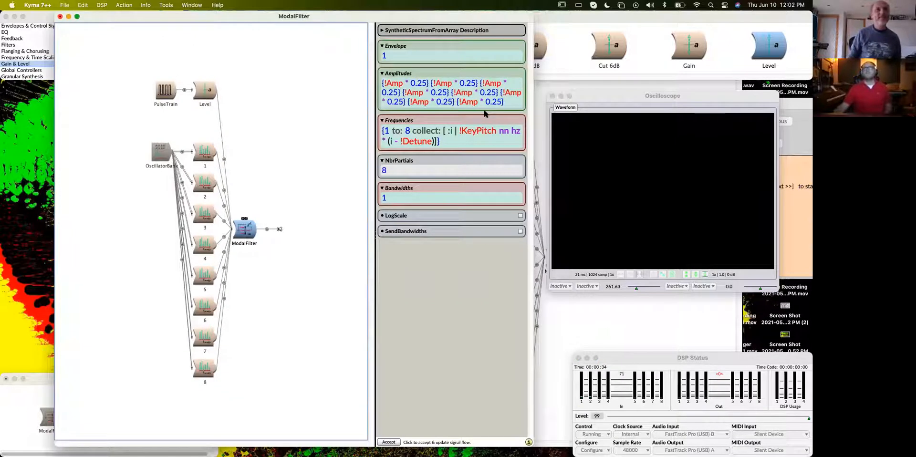
- Switch to the noise-excited ModalFilter editor and turn off LogScale in its OscillatorBank
click(623, 330)
drag(615, 18, 409, 19)
double_click(264, 183)
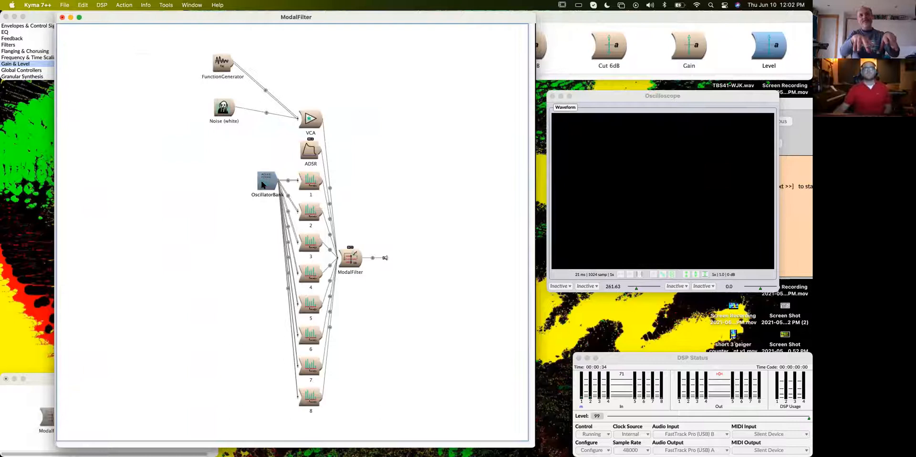
click(522, 216)
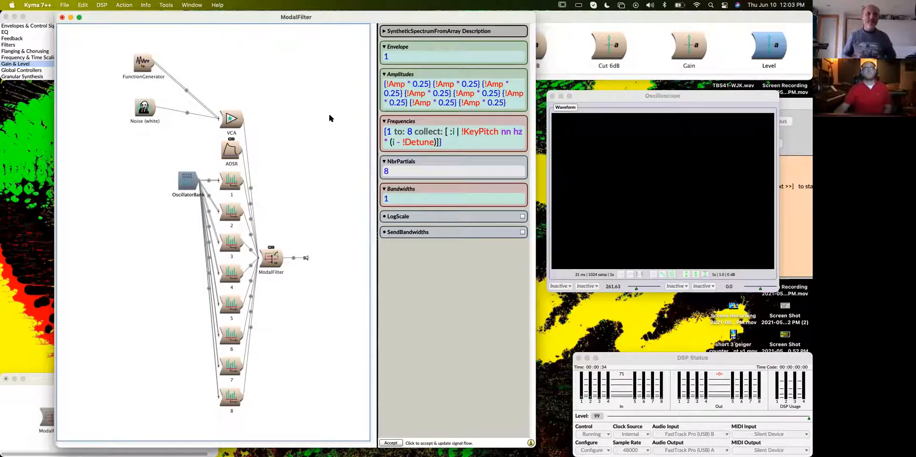
drag(292, 15, 302, 15)
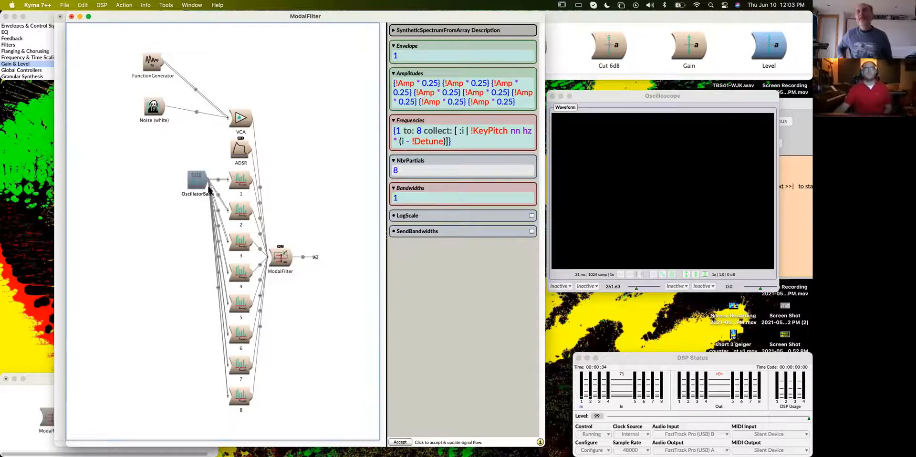
- Examine the parameters of track selector 1, the ModalFilter and the OscillatorBank
click(238, 185)
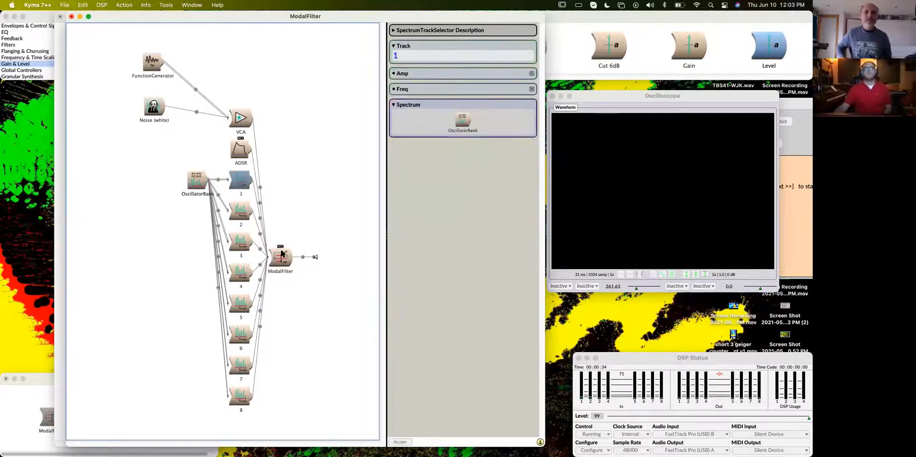
click(282, 253)
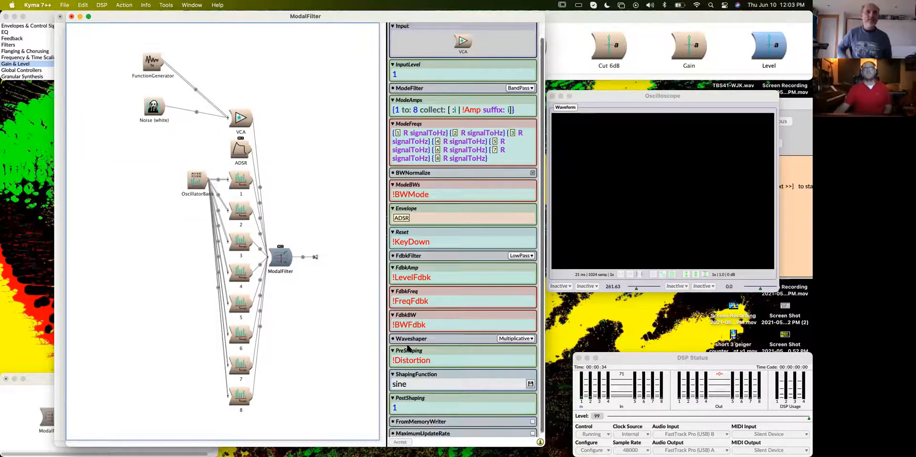
click(198, 180)
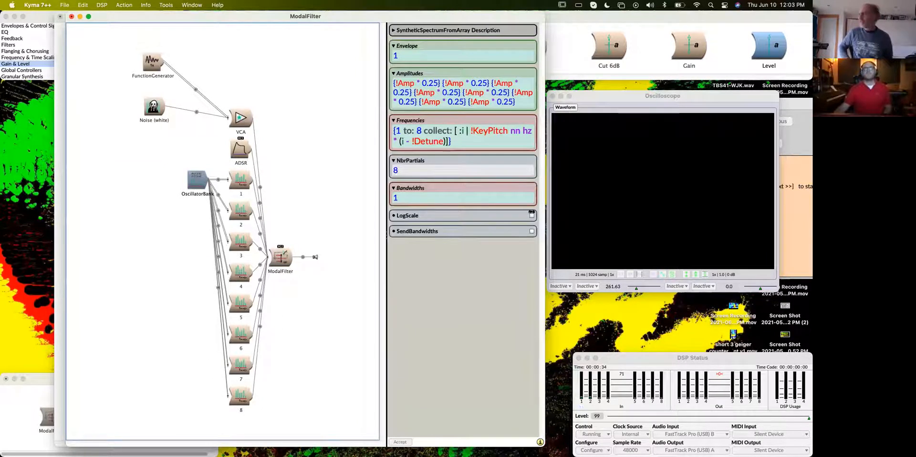
- Play the noise-excited ModalFilter, lower Detune to 0.01791, and close the live controls
click(289, 256)
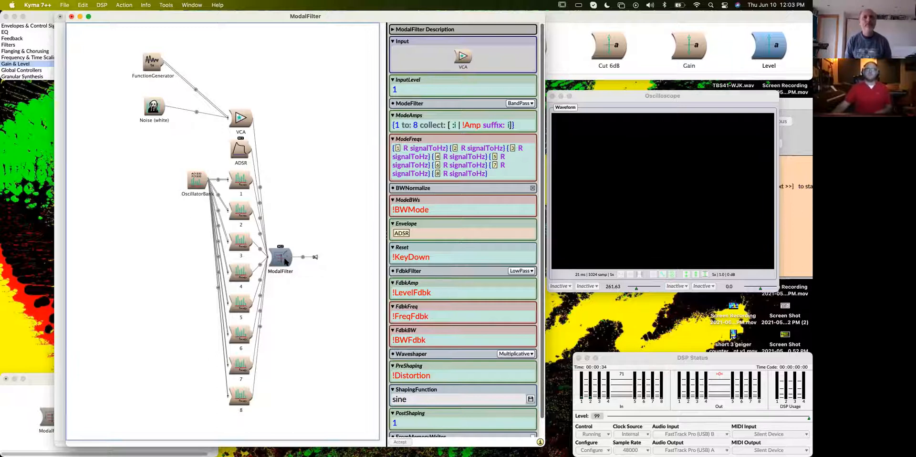
key(super+p)
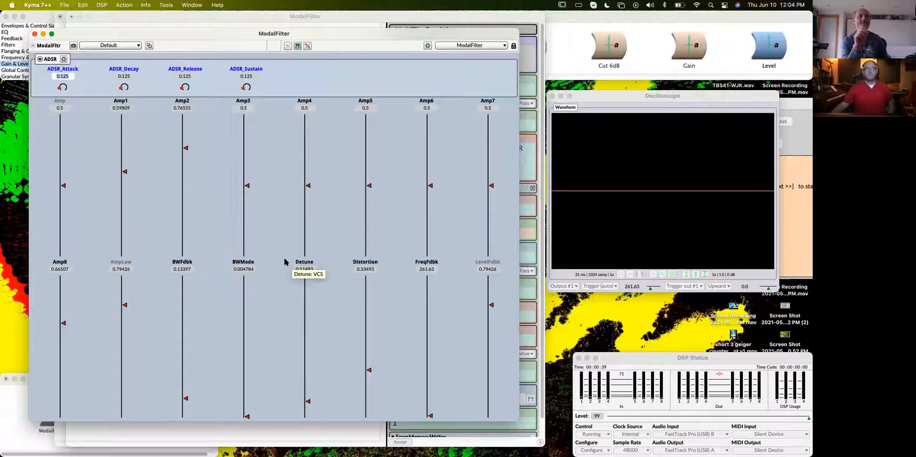
drag(308, 402, 309, 416)
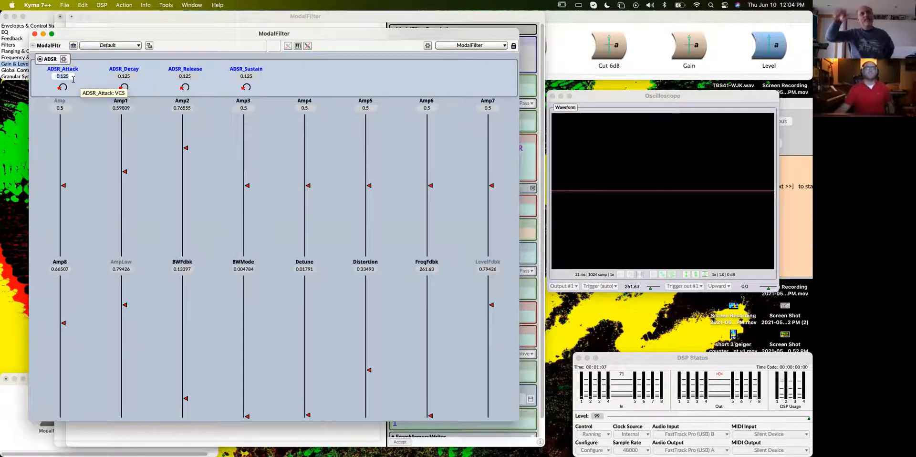
click(35, 34)
drag(286, 13, 313, 14)
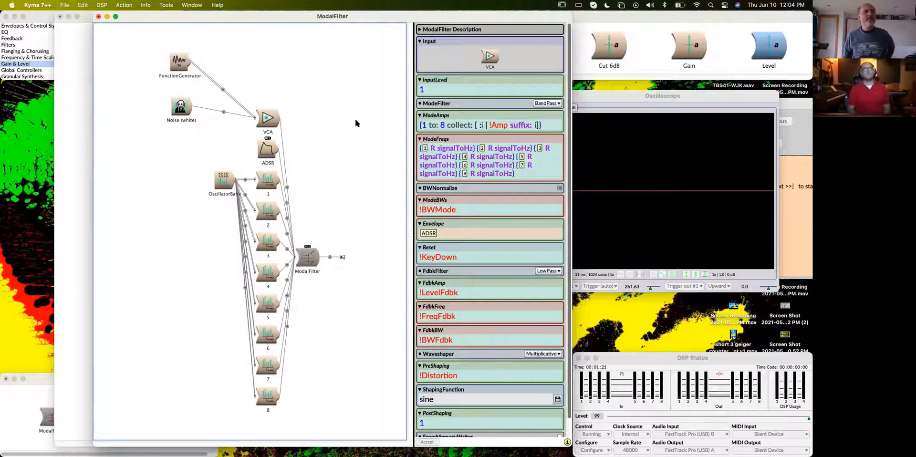
- Find the LowPassFilter prototype and insert it between the white Noise and the VCA
click(181, 107)
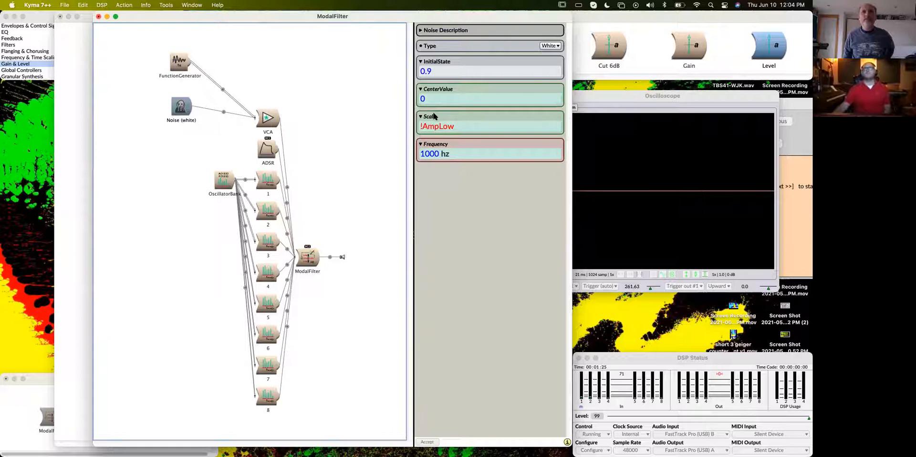
mouse_move(432, 116)
drag(398, 16, 360, 16)
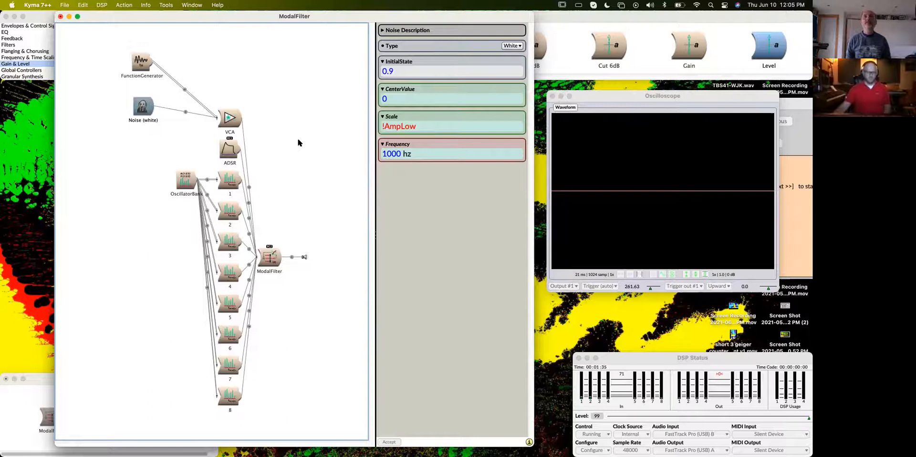
key(super+f)
text(lowpas)
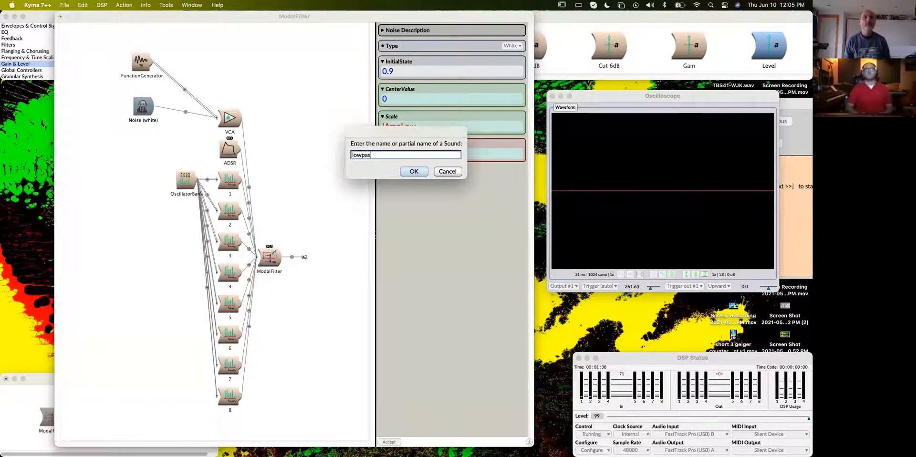
key(Return)
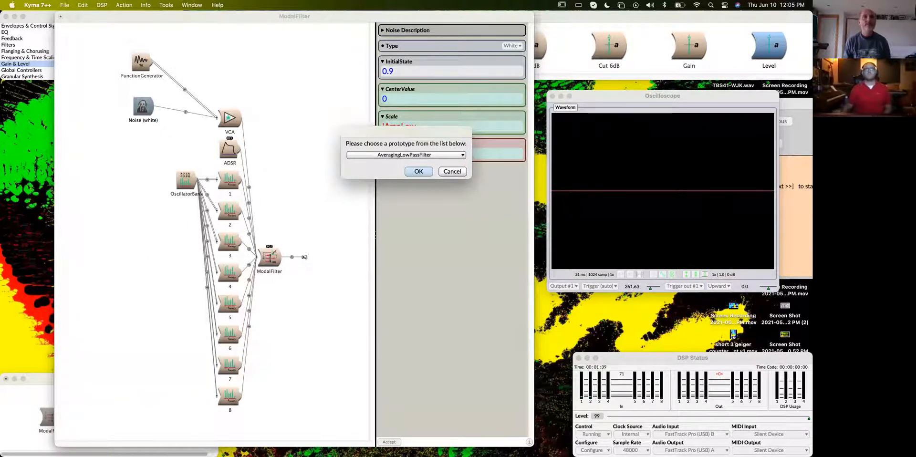
click(391, 155)
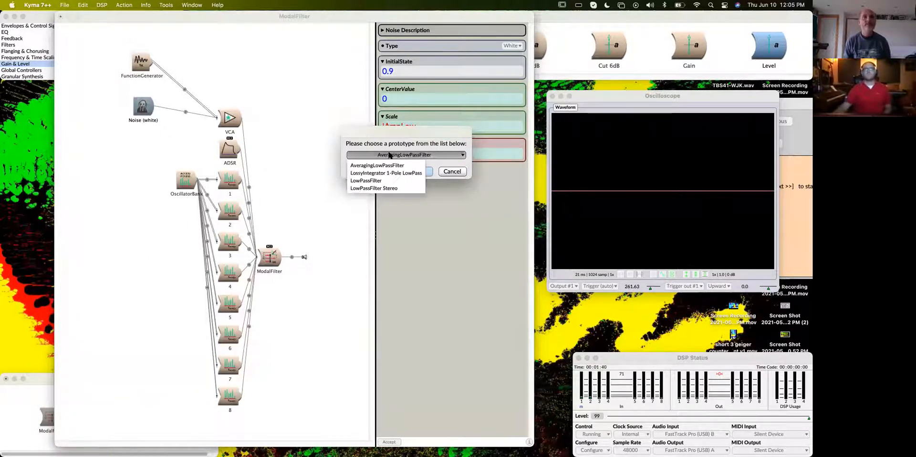
click(382, 183)
click(411, 171)
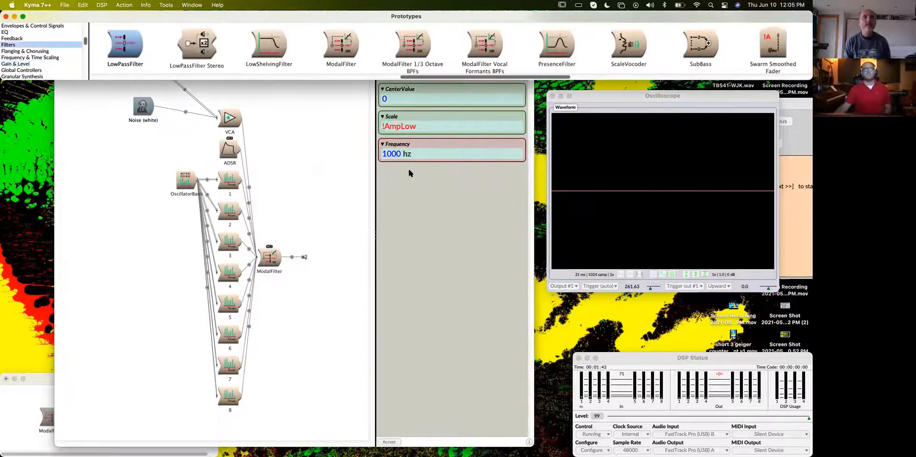
drag(133, 43, 172, 102)
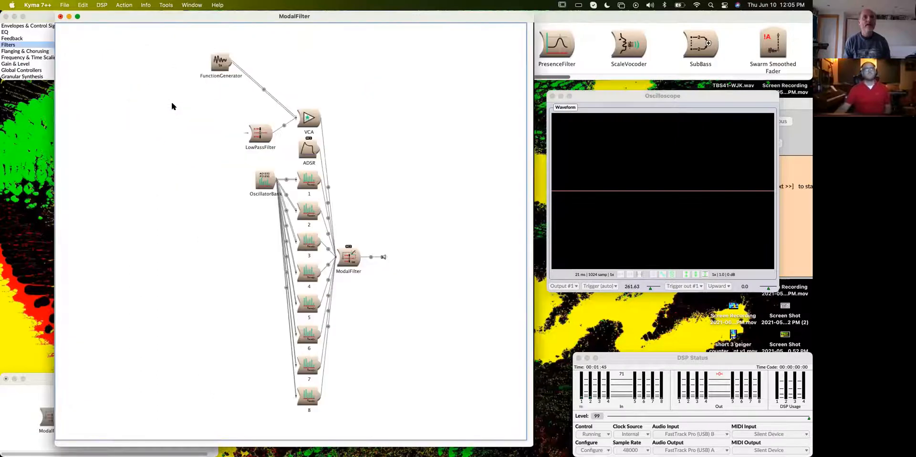
click(248, 135)
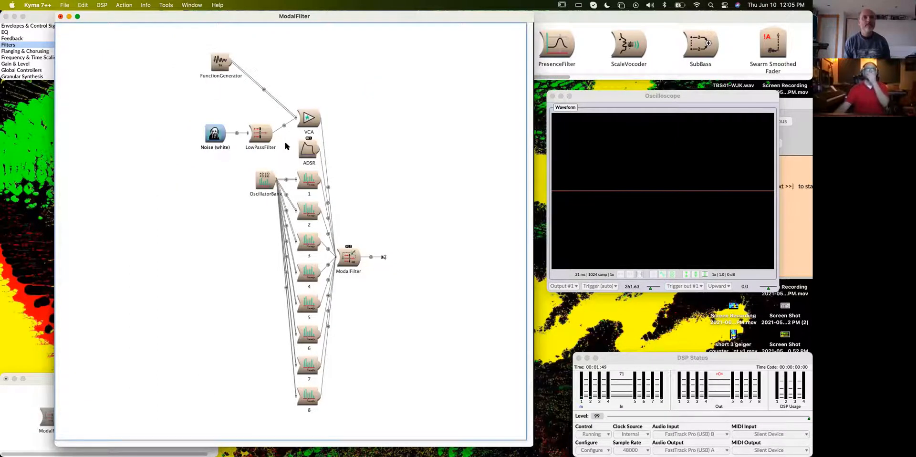
- Change the LowPassFilter's Scale parameter to !NoiseLevel
click(265, 136)
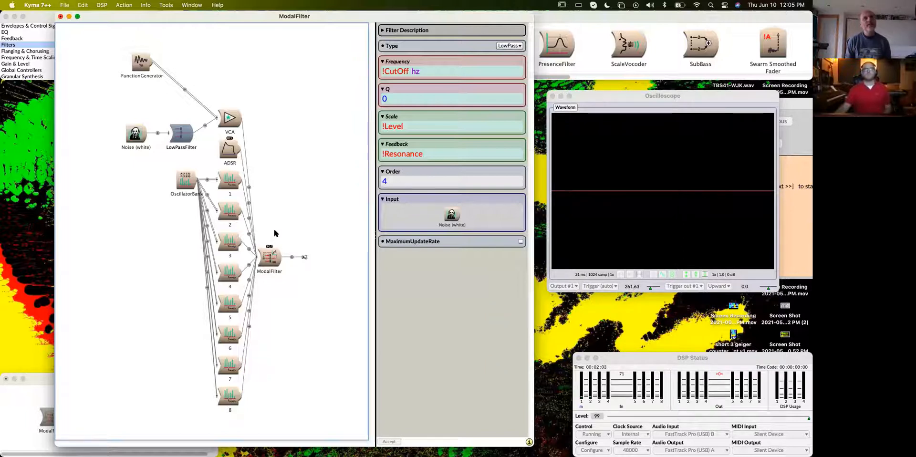
click(385, 126)
text(Noise)
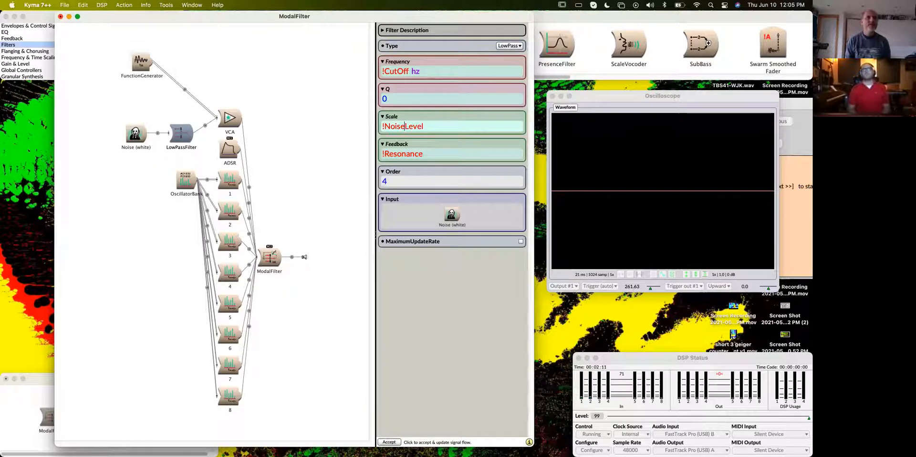
- Set the white Noise's Scale to the constant 1 and check the LowPassFilter's parameters
click(143, 129)
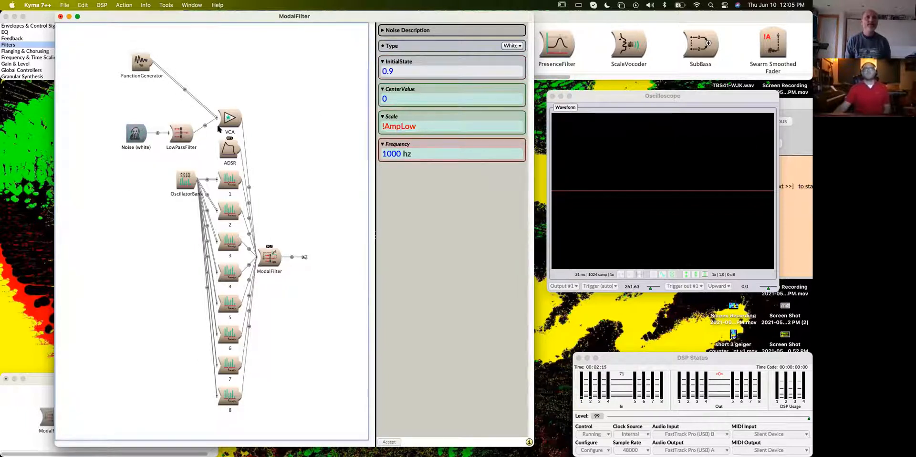
click(426, 124)
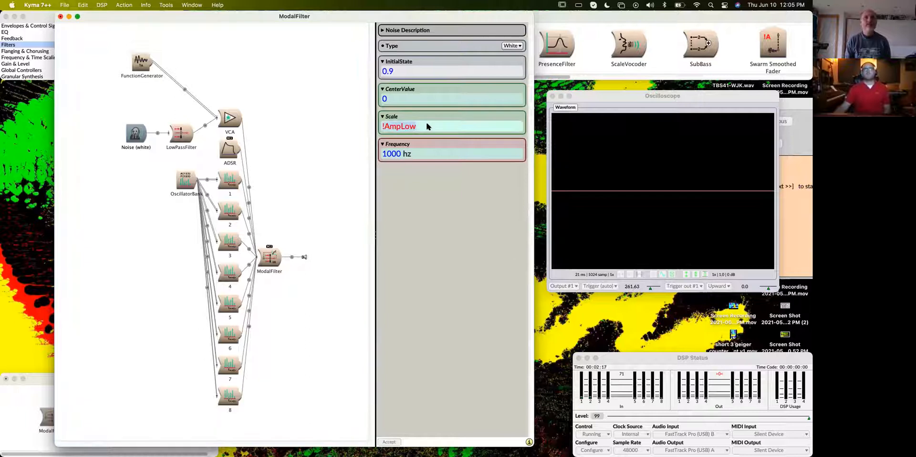
key(super+a)
text(1)
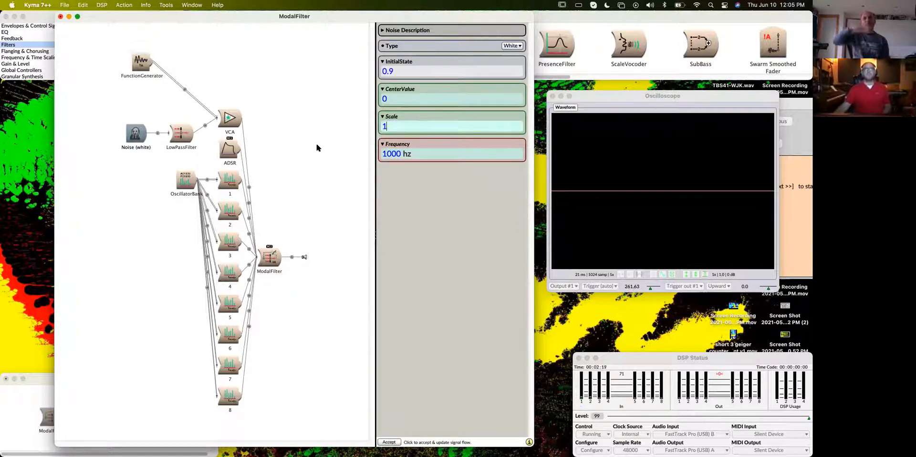
click(317, 147)
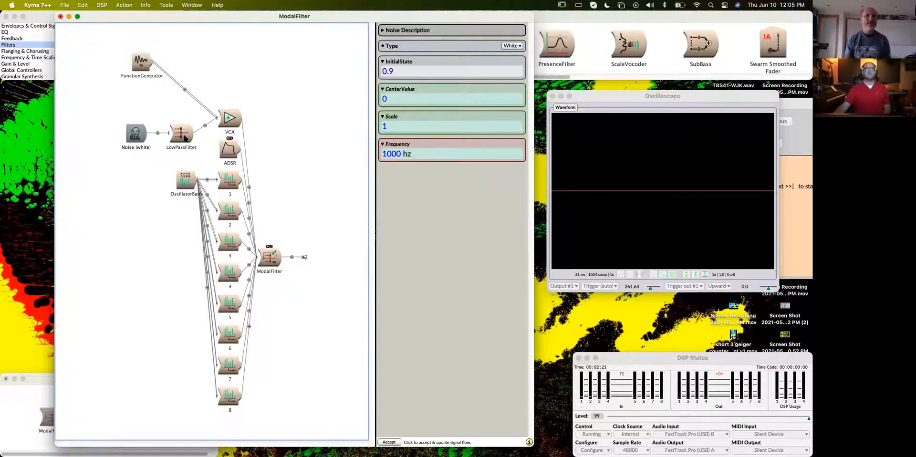
mouse_move(184, 138)
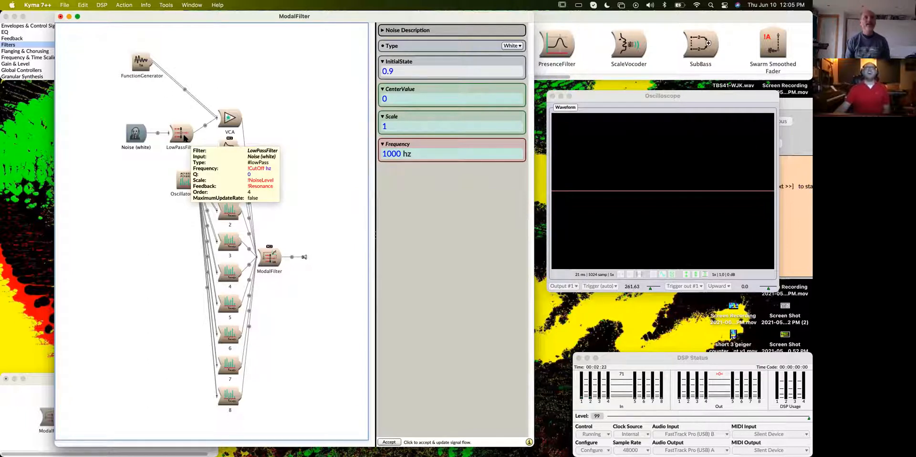
click(184, 139)
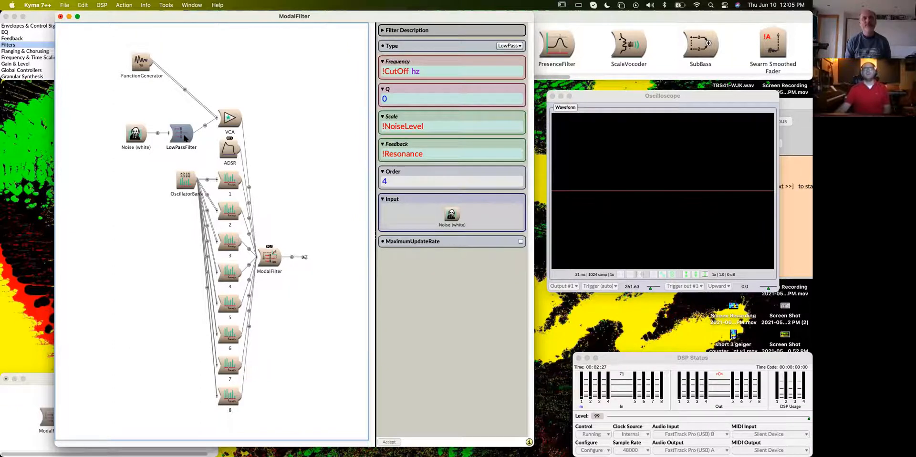
- Play the ModalFilter, raise CutOff to 5071.77 and Detune to 0.69856, and close the live controls
click(270, 262)
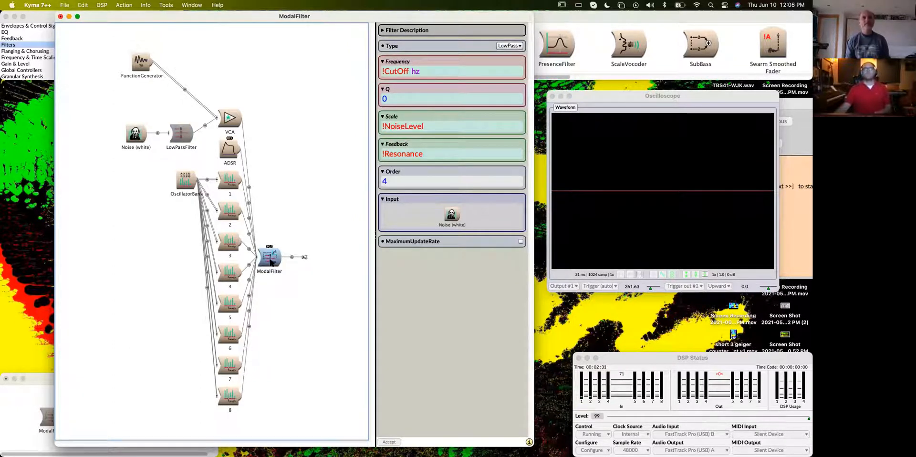
key(space)
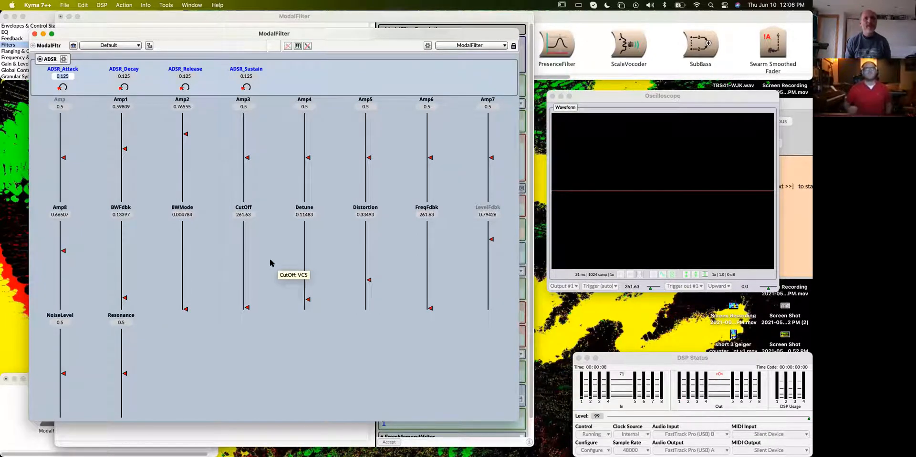
drag(247, 309, 248, 265)
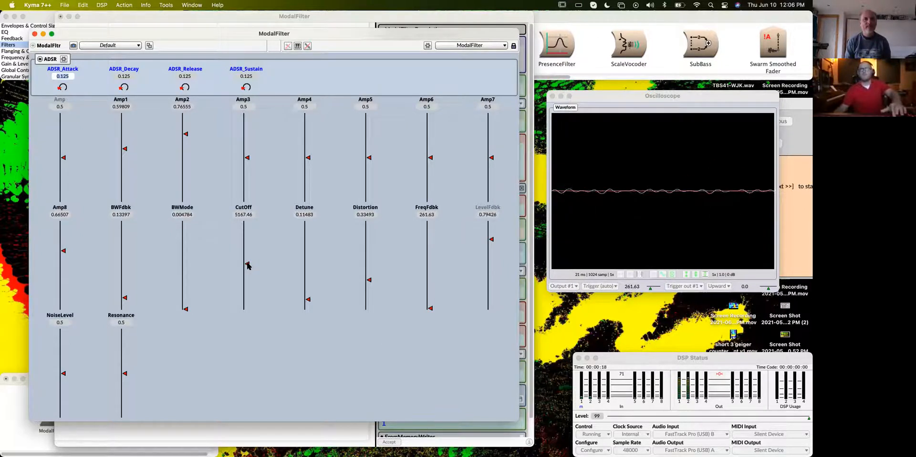
click(248, 266)
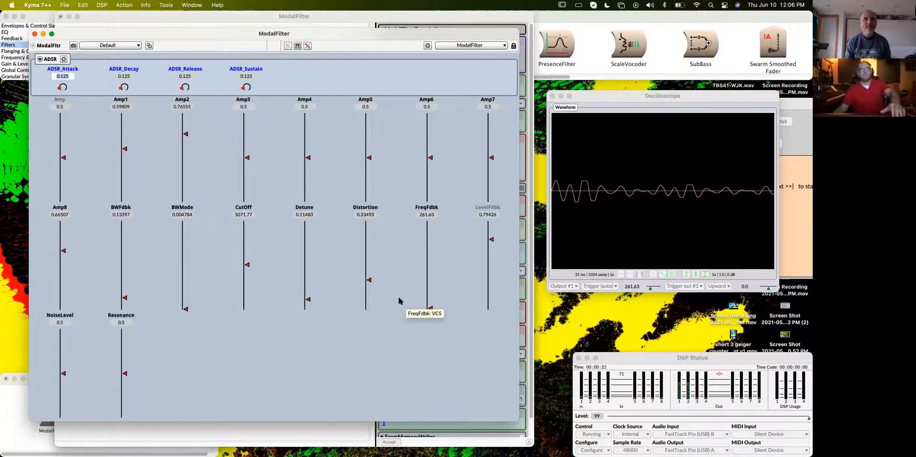
drag(307, 300, 307, 249)
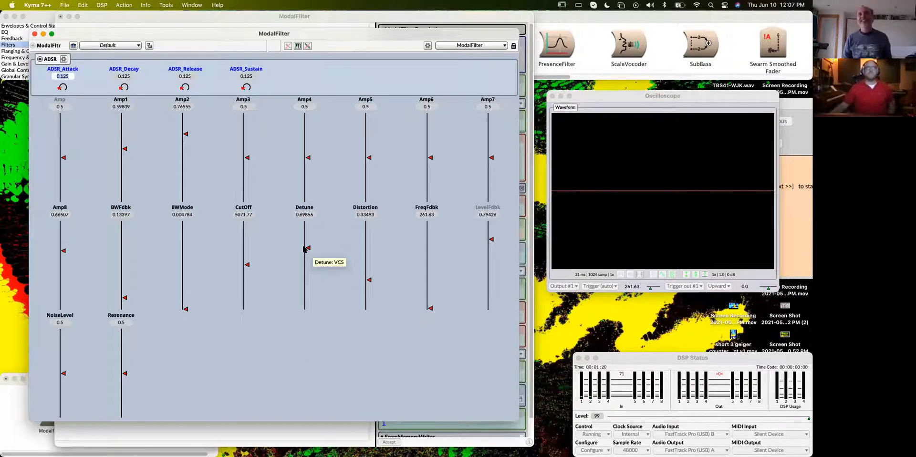
click(35, 33)
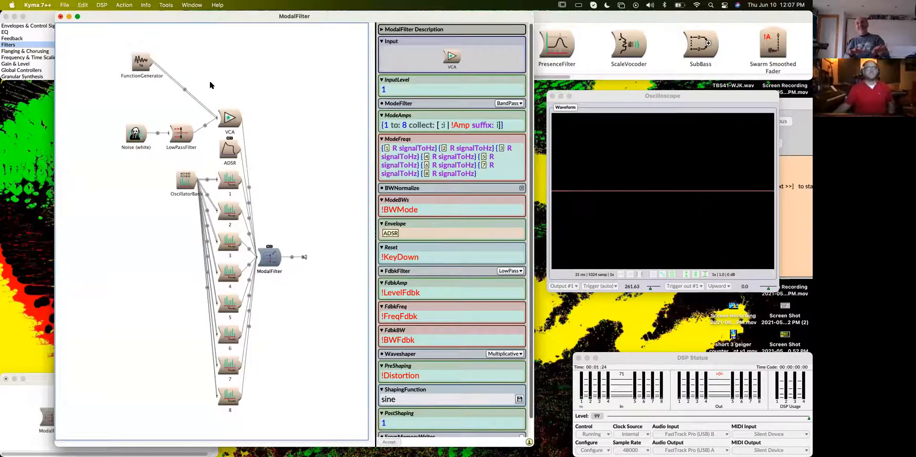
- Find the EUVerb Reverberation prototype and insert it at the output of the ModalFilter
mouse_move(255, 18)
mouse_down()
mouse_move(281, 19)
mouse_move(269, 17)
mouse_up()
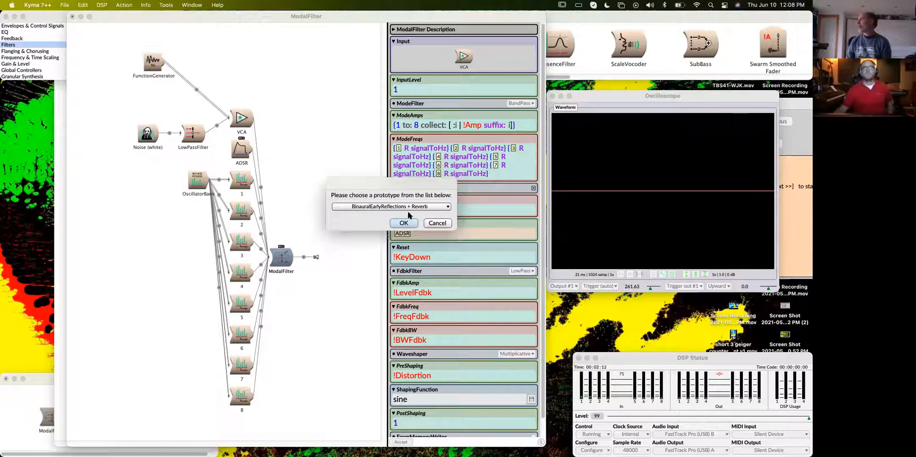
click(413, 208)
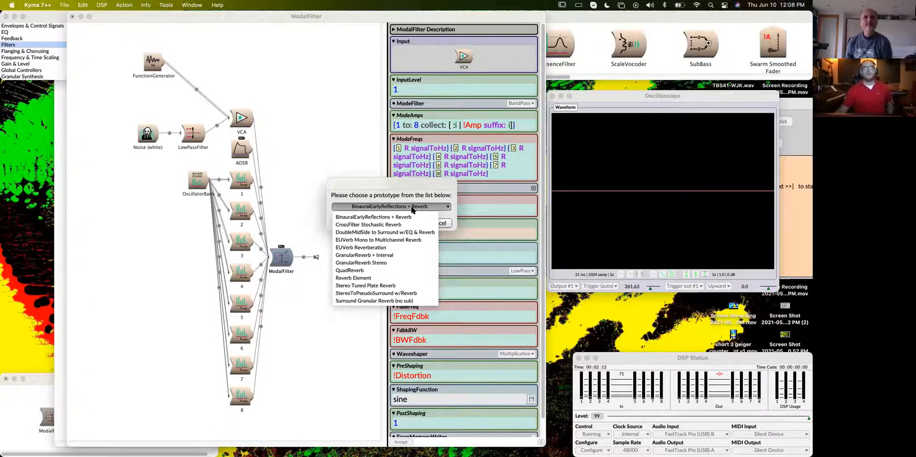
click(392, 247)
click(411, 223)
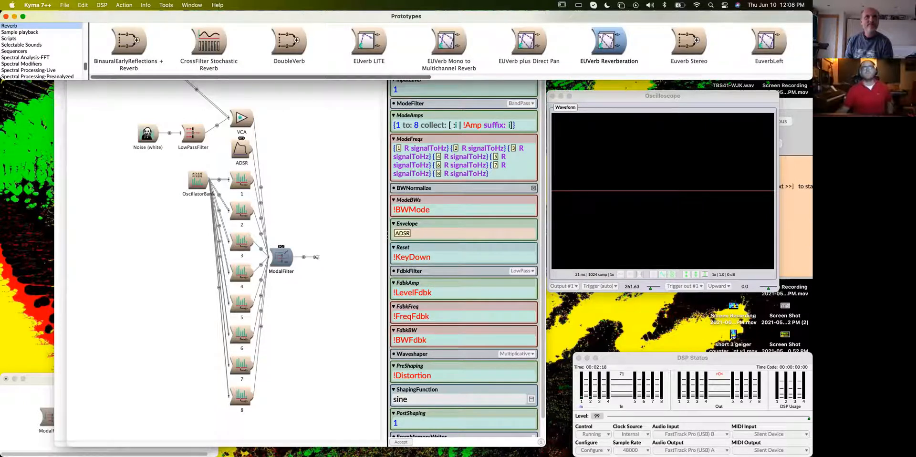
drag(603, 52, 297, 256)
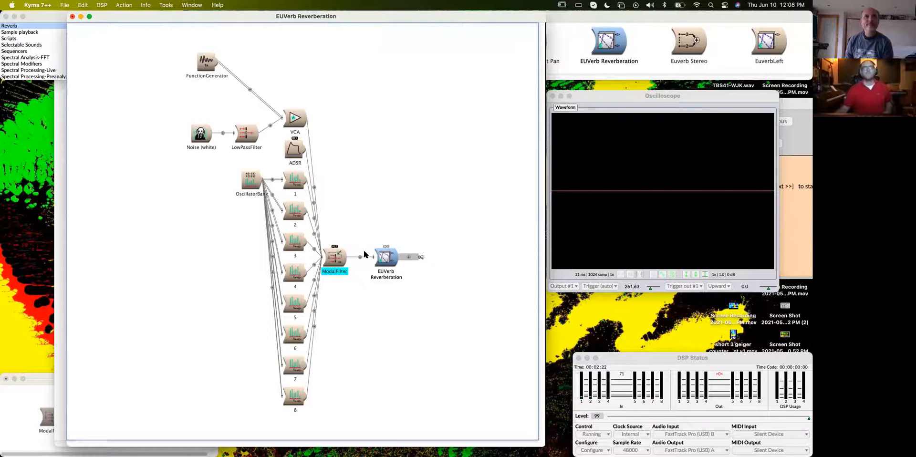
- Add a Euverb Stereo between module 8 and the ModalFilter, and check the EUVerb Reverberation's parameters
click(667, 19)
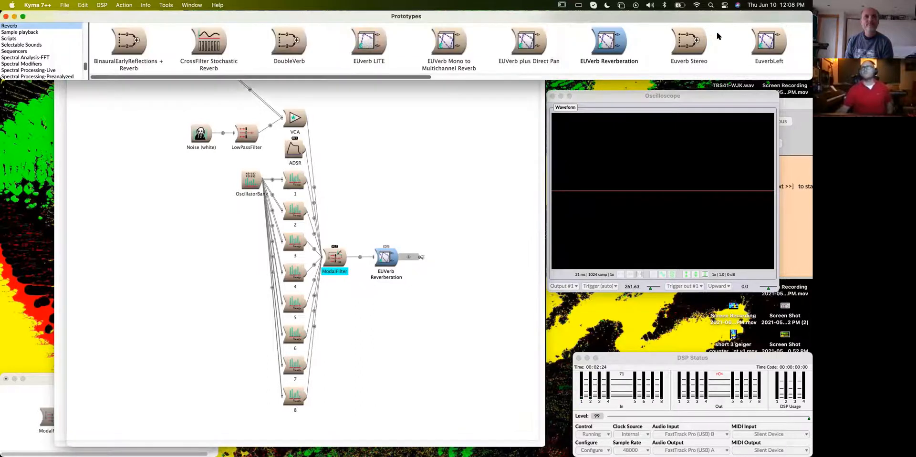
drag(708, 36, 295, 396)
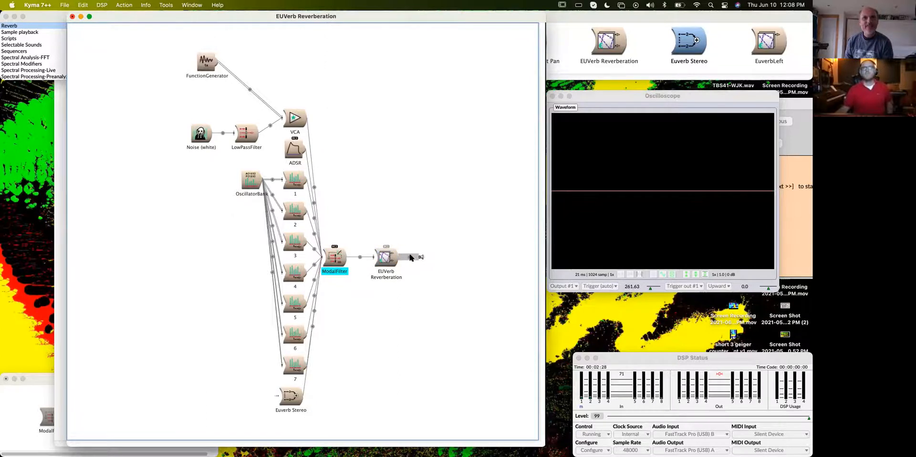
double_click(385, 258)
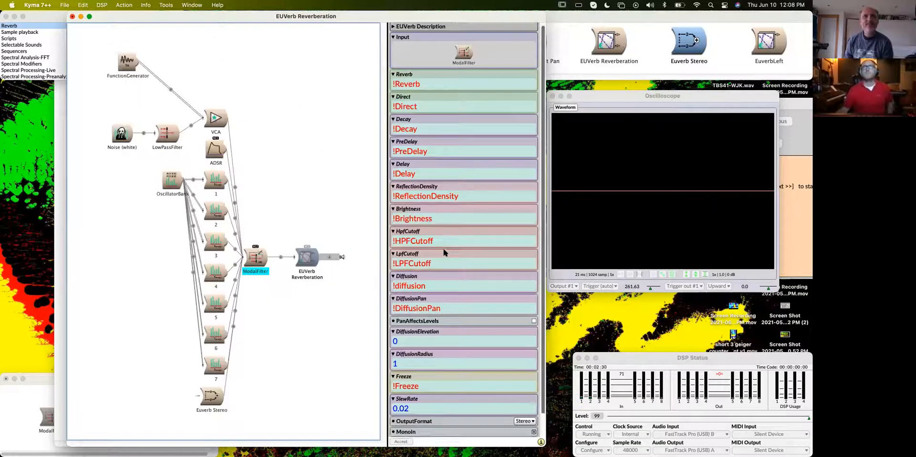
scroll(444, 253, down, 2)
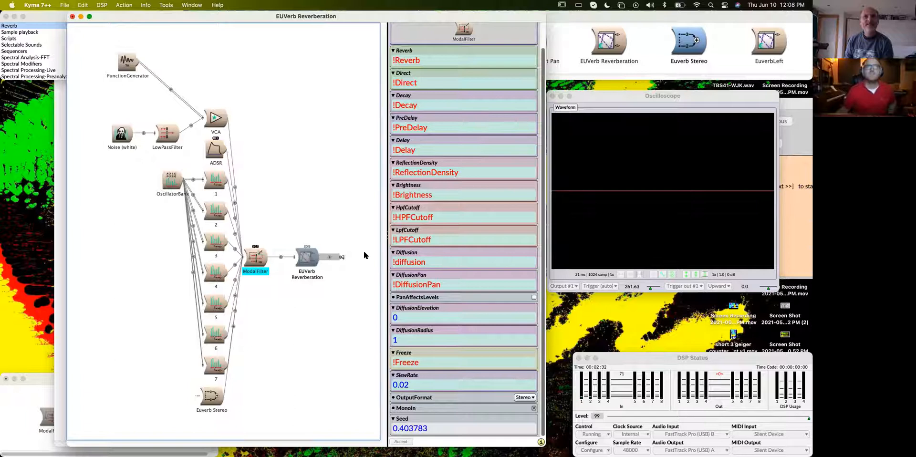
scroll(444, 257, up, 2)
- Replace the EUVerb Reverberation after the ModalFilter with the Euverb Stereo prototype and expand its signal flow
click(682, 39)
drag(347, 232, 316, 249)
click(405, 178)
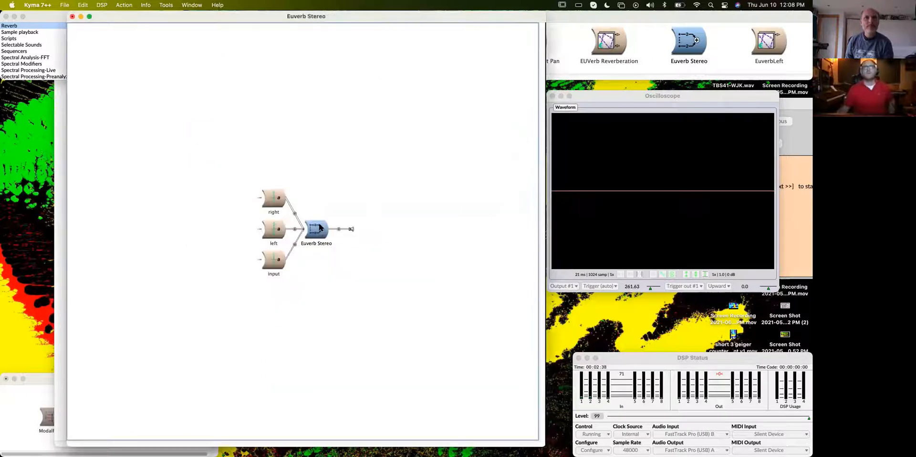
double_click(304, 231)
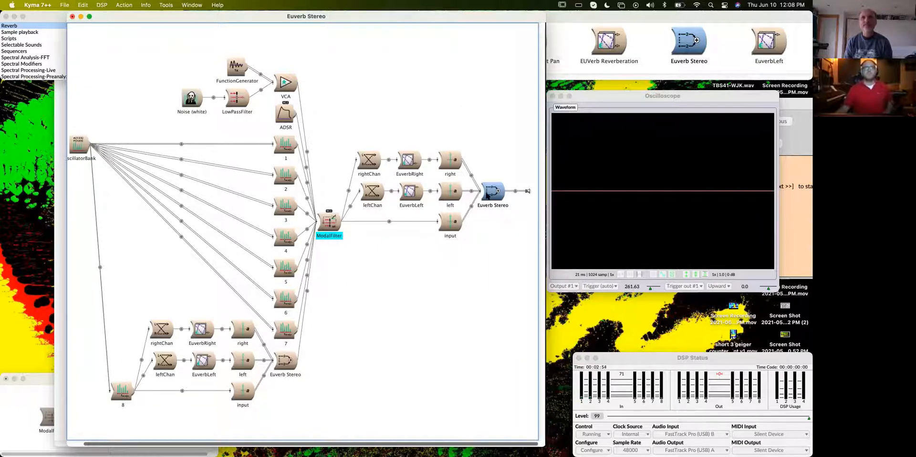
- Play the Euverb Stereo and set CutOff to 5000, LPFCutL to 0.25517, LPFCutR to 0.28276 and NoiseLevel to 0.66897
key(space)
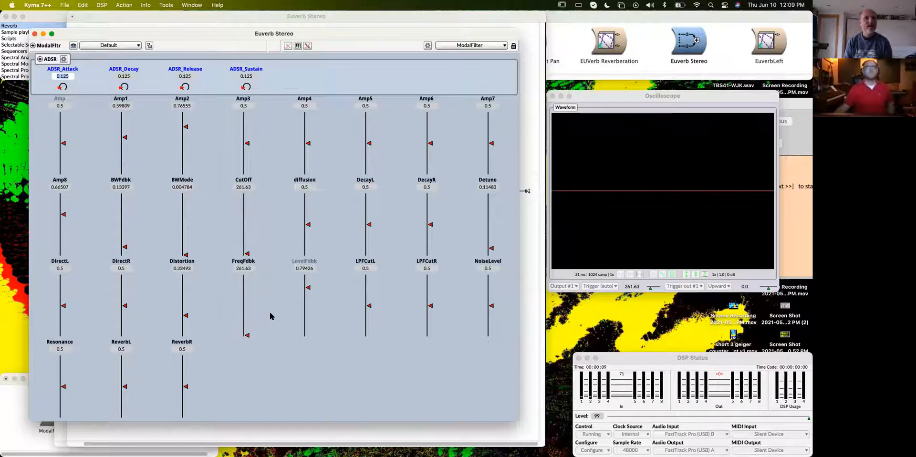
click(248, 226)
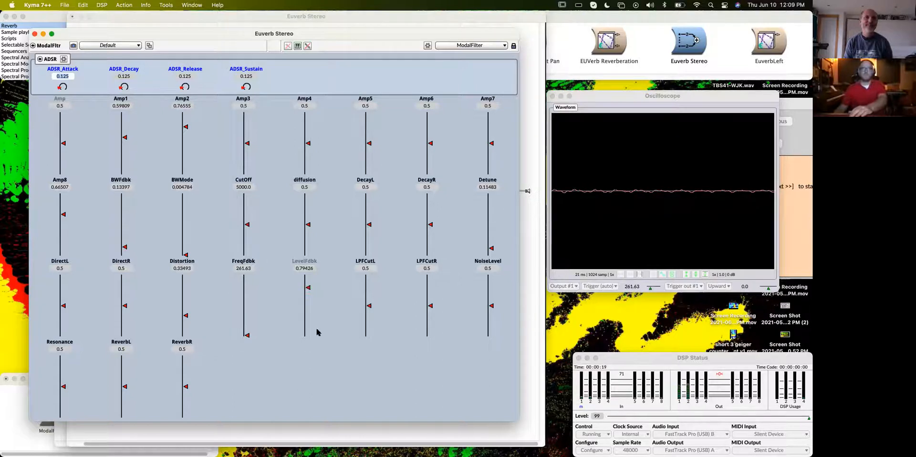
drag(370, 308, 369, 320)
drag(430, 305, 430, 319)
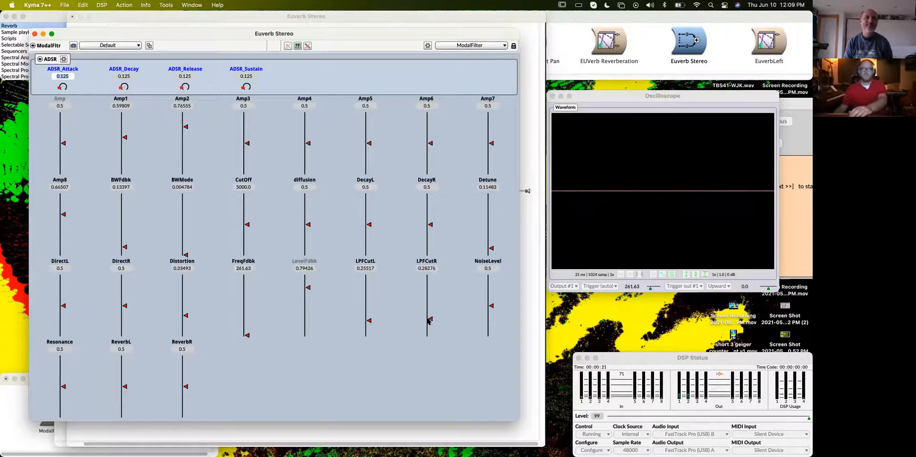
mouse_move(493, 309)
mouse_down()
mouse_move(490, 321)
mouse_move(493, 297)
mouse_up()
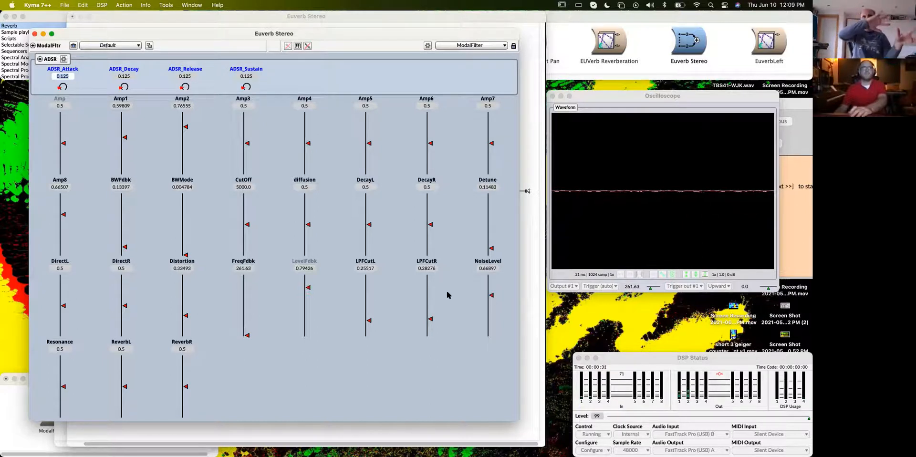
- Set Amp to 0.64384, Amp1 0.76712, Amp2 0.26712, Amp3 0.77397, Amp4 0.23973, Amp5 0.76712, Amp6 0.24658, Amp7 0.86301 and Amp8 0.5
drag(64, 144, 65, 135)
drag(124, 138, 124, 126)
drag(183, 126, 181, 157)
drag(247, 143, 247, 126)
drag(308, 143, 308, 159)
drag(369, 143, 369, 126)
drag(431, 144, 431, 159)
drag(492, 143, 491, 121)
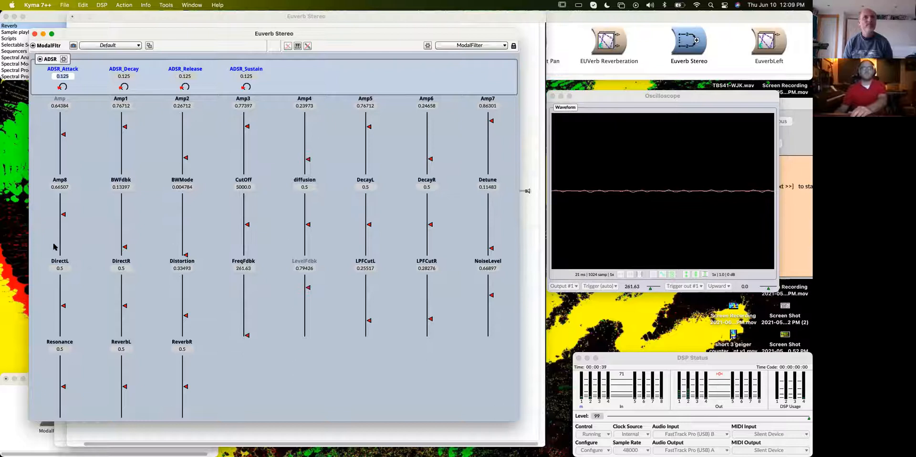
mouse_move(64, 214)
mouse_down()
mouse_move(61, 260)
mouse_move(67, 197)
mouse_move(68, 263)
mouse_move(74, 200)
mouse_move(71, 226)
mouse_up()
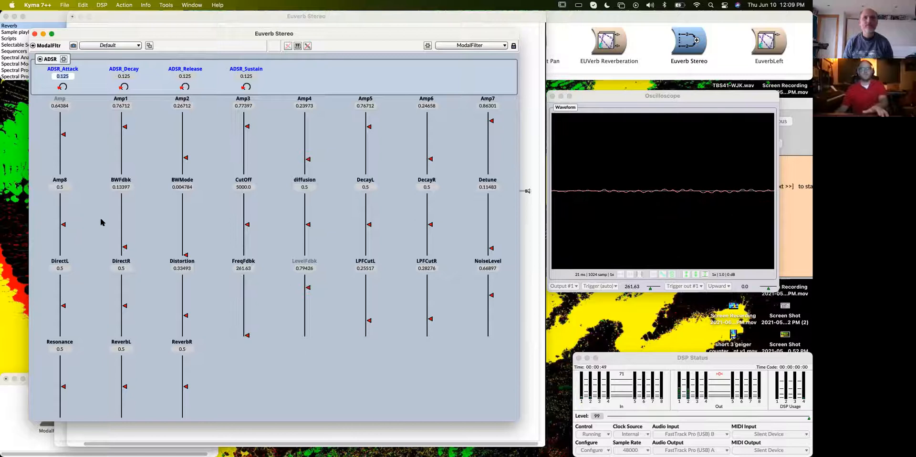
- Set Amp2 to 0.58219, DirectR to 0.88966, DirectL to 0.8, Distortion to 0.45517 and diffusion to 0.90411
drag(185, 160, 186, 130)
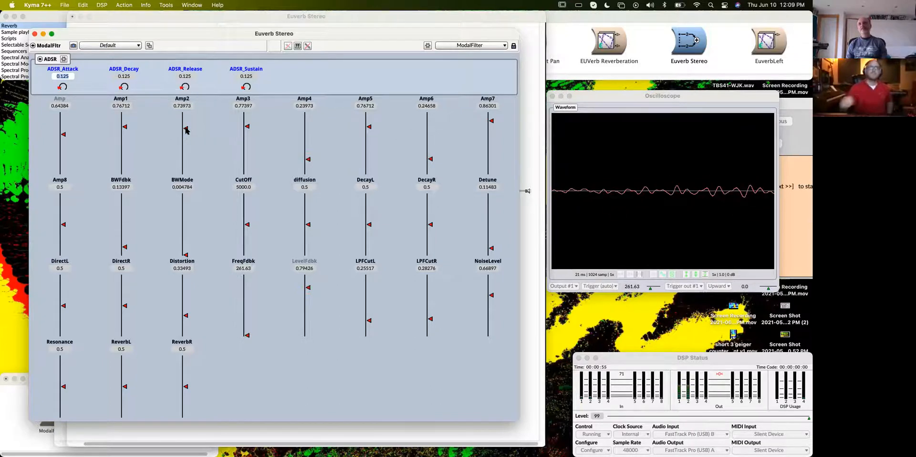
drag(186, 125, 187, 139)
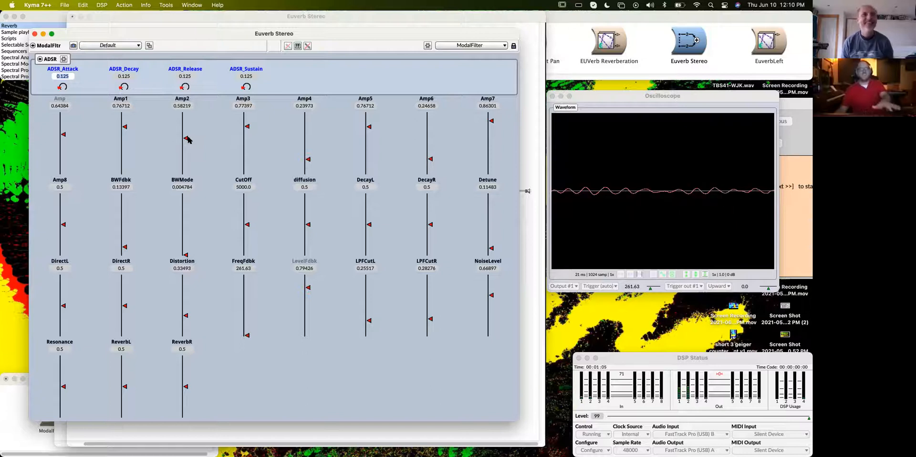
click(125, 281)
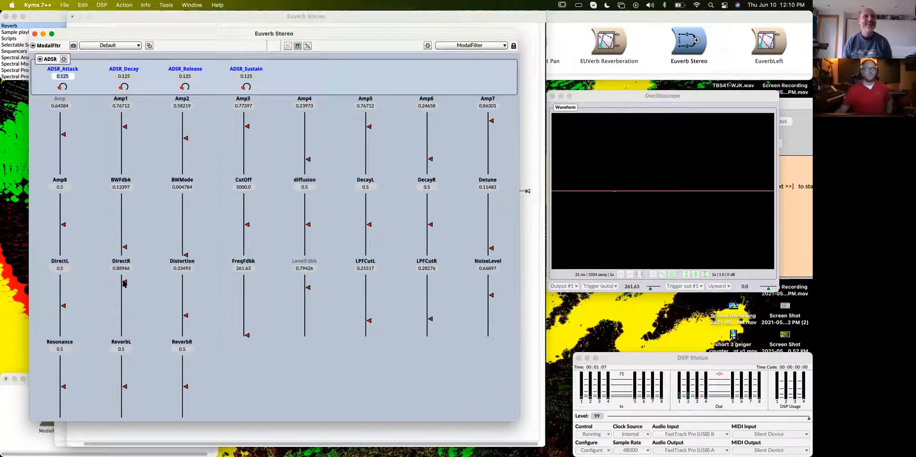
click(61, 287)
drag(186, 314, 186, 310)
click(306, 200)
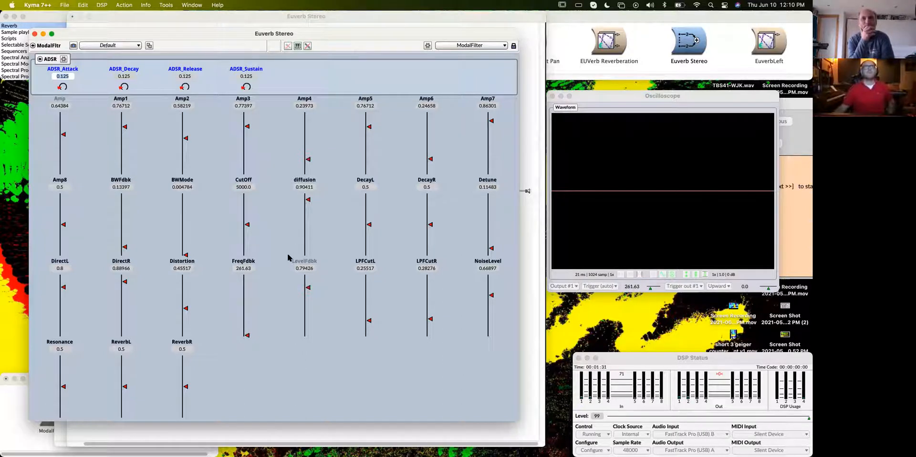
- Lower Detune to 0.041096 and close the live controls
mouse_move(492, 248)
mouse_down()
mouse_move(493, 205)
mouse_move(494, 254)
mouse_up()
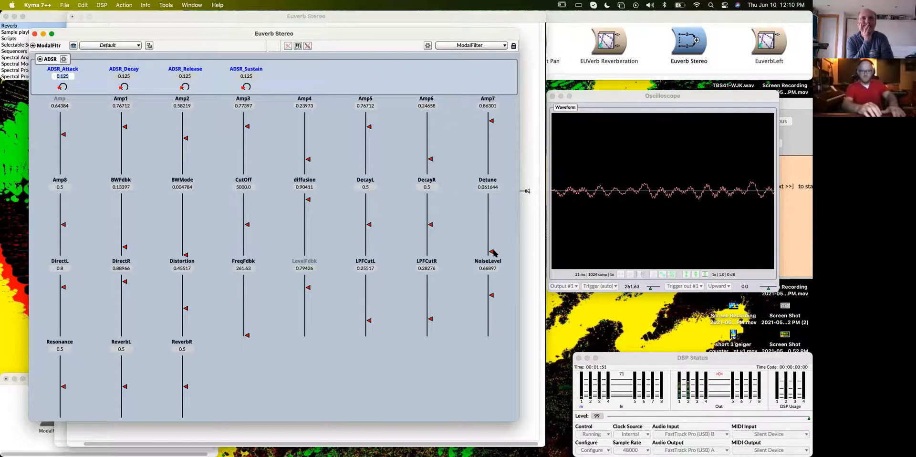
drag(493, 253, 494, 254)
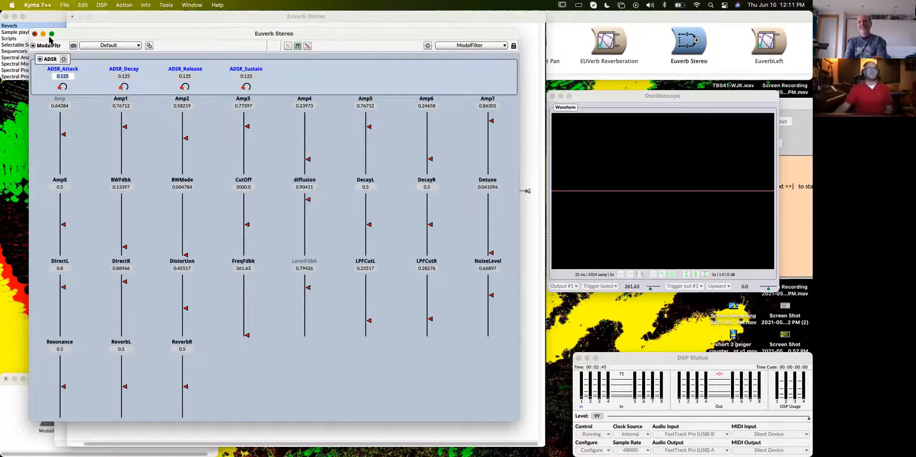
click(34, 34)
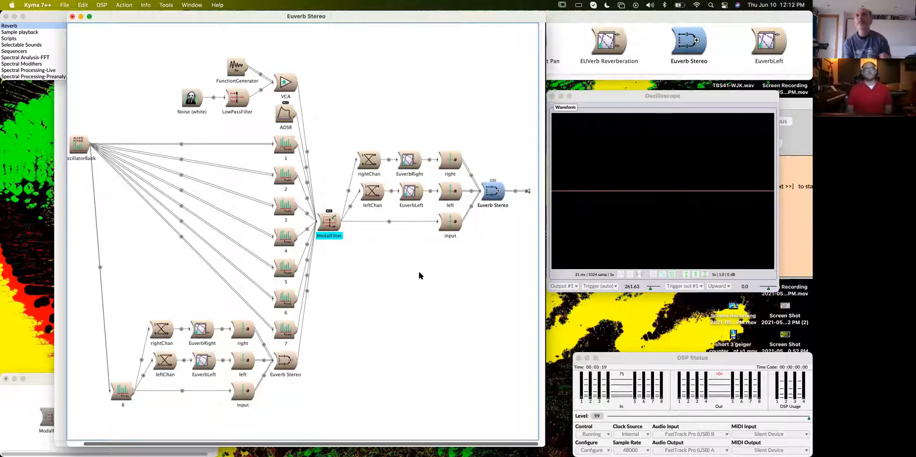
- Examine the OscillatorBank's Frequencies expression in a widened sound editor, and review the signal flow through the ModalFilter to the reverb
scroll(87, 129, left, 3)
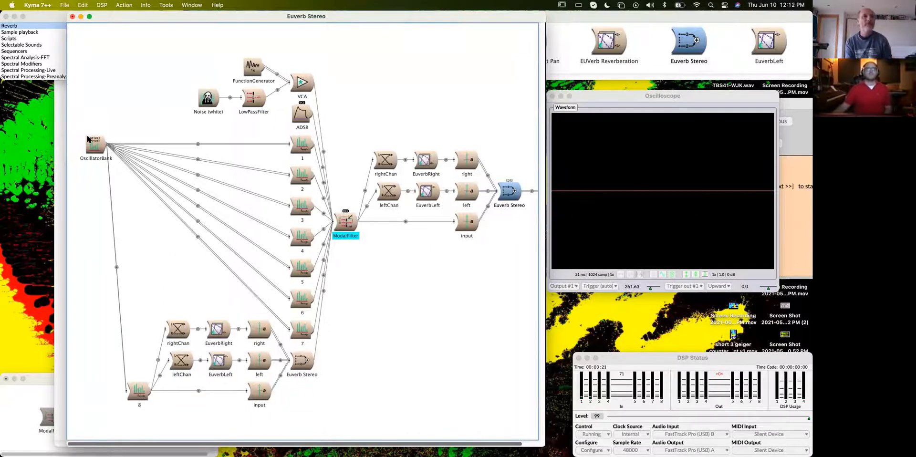
double_click(87, 139)
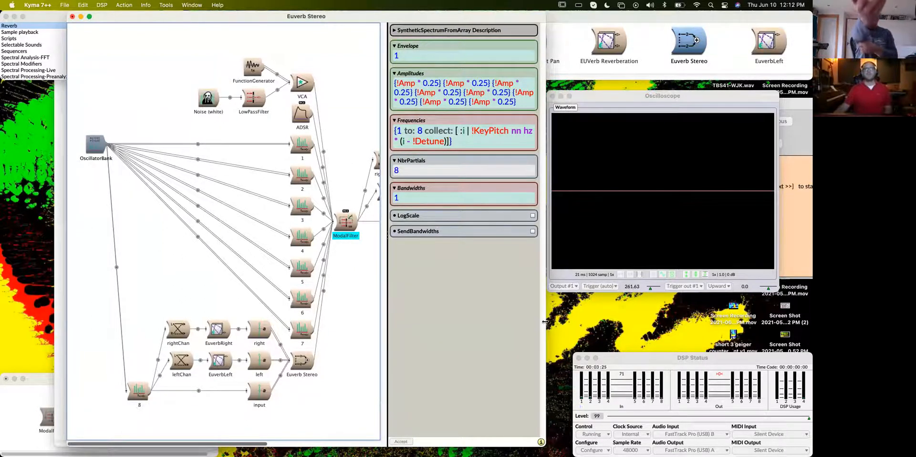
drag(545, 321, 572, 322)
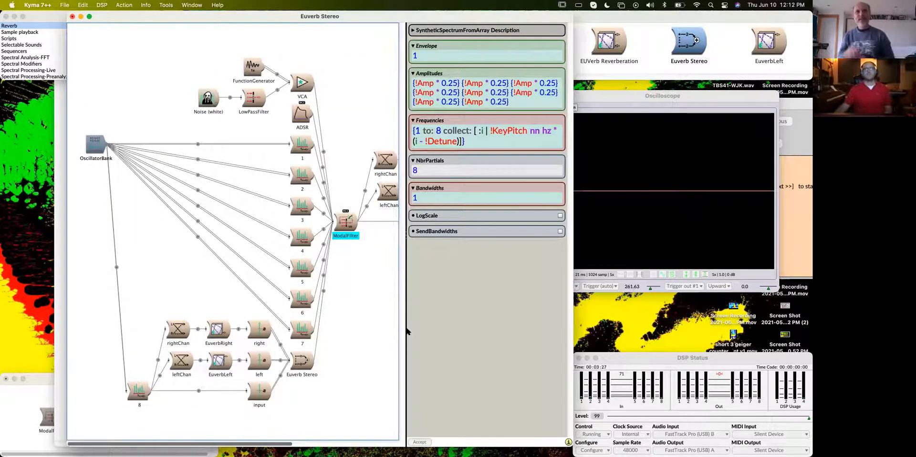
mouse_move(406, 329)
mouse_down()
mouse_move(438, 327)
mouse_move(407, 328)
mouse_up()
click(486, 141)
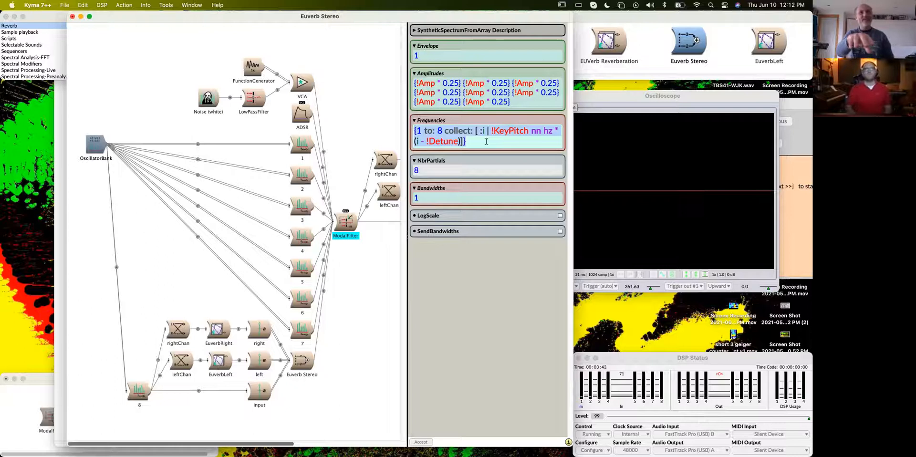
scroll(359, 200, right, 3)
scroll(359, 199, right, 5)
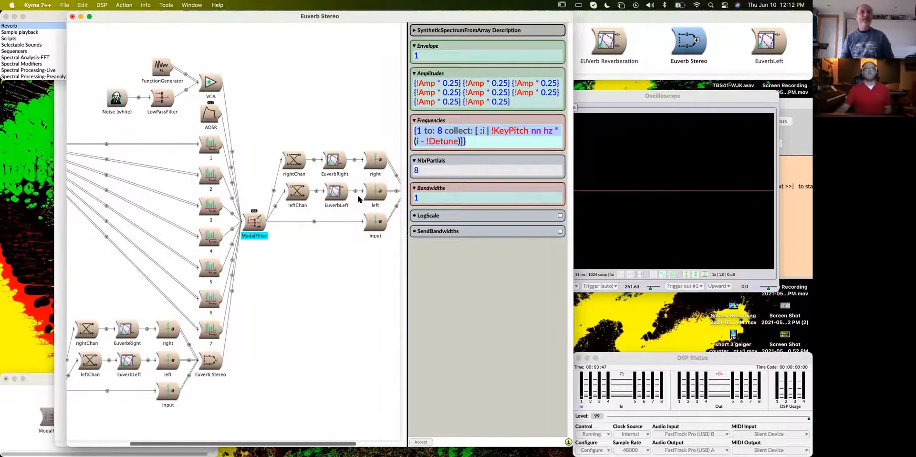
scroll(359, 199, right, 3)
scroll(344, 203, left, 5)
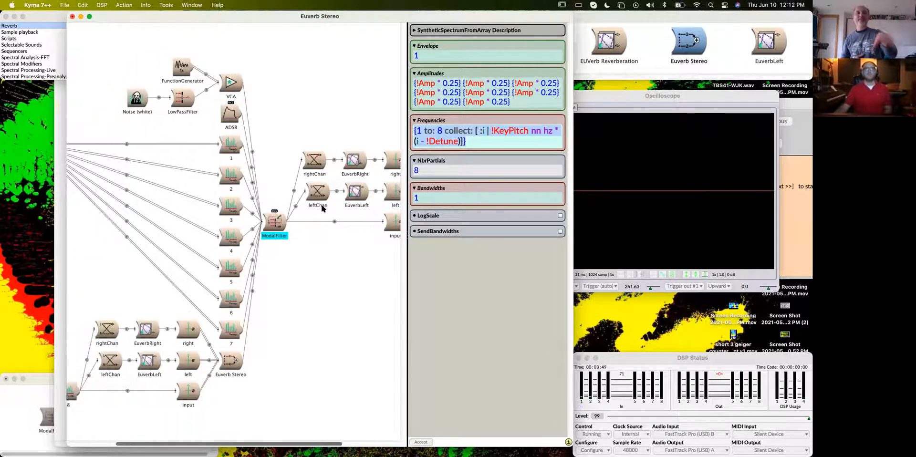
scroll(318, 208, left, 6)
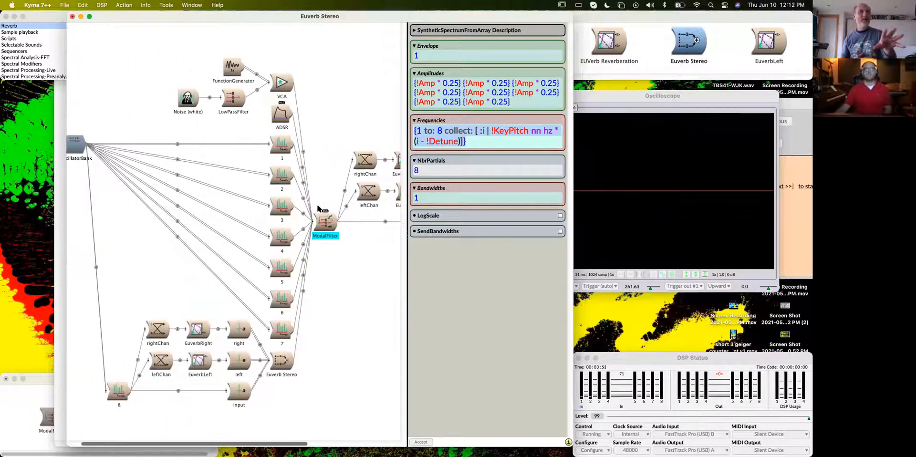
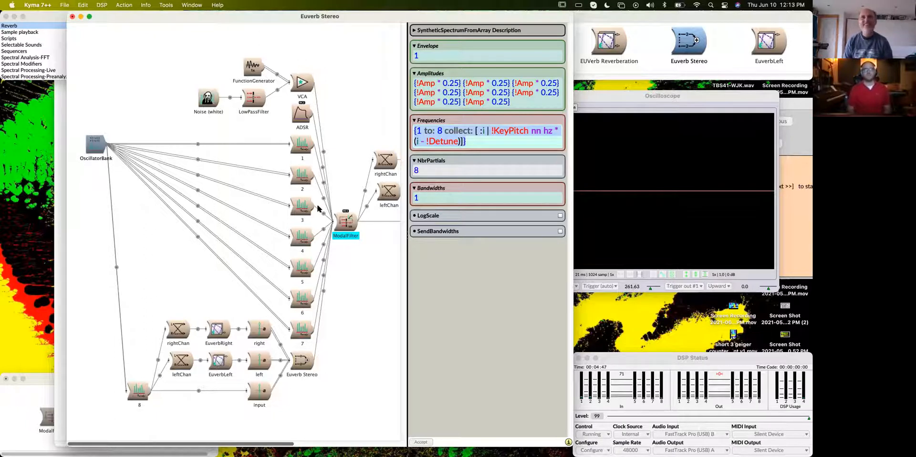
- Search the prototypes for the SumOfSines Sound
key(super+f)
text(sumofsine)
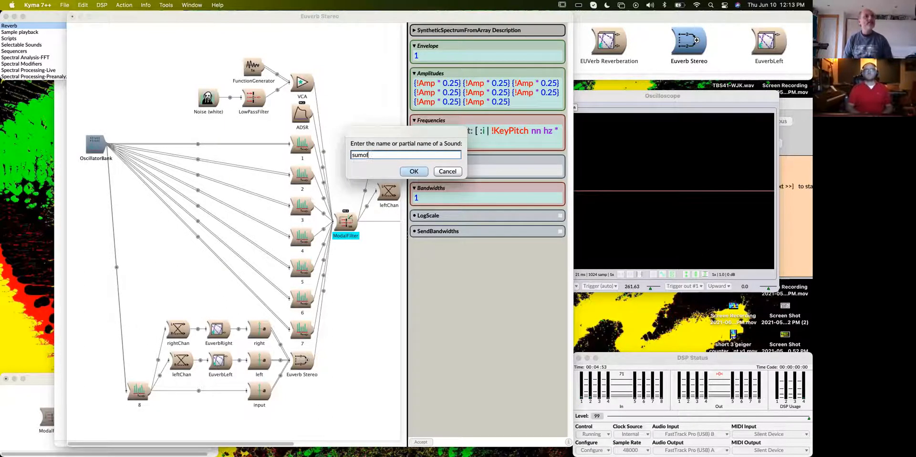
key(Return)
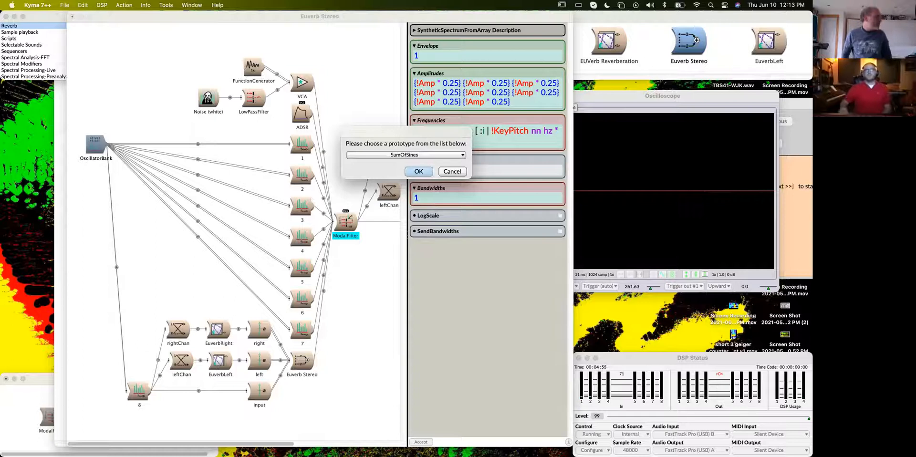
key(Return)
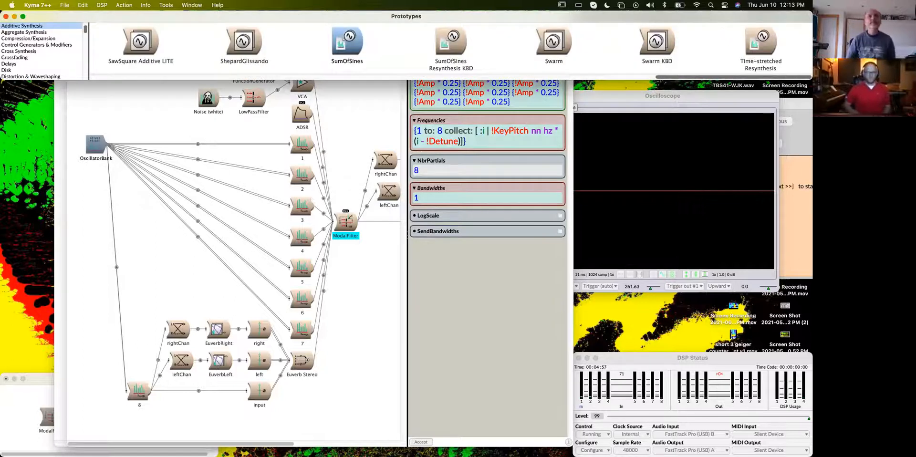
- Find the SpectrumInRAM prototype and open it in its own Sound editor
key(super+b)
text(spect)
key(BackSpace)
text(ctruminram)
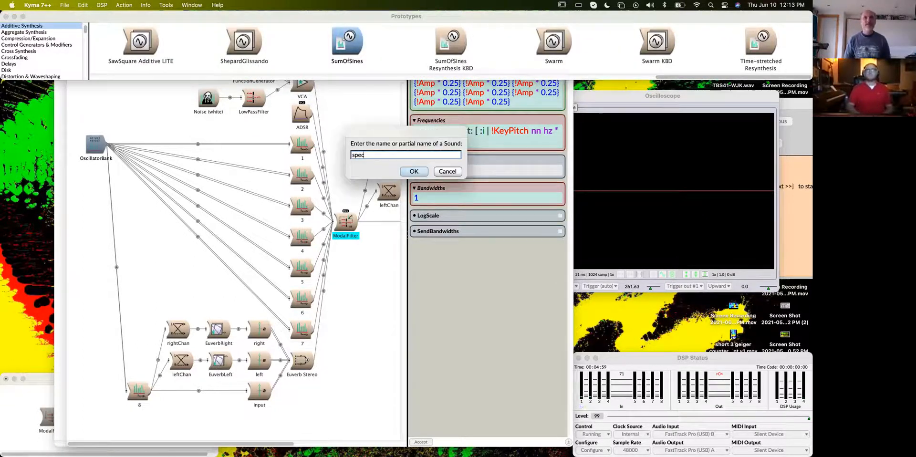
key(Return)
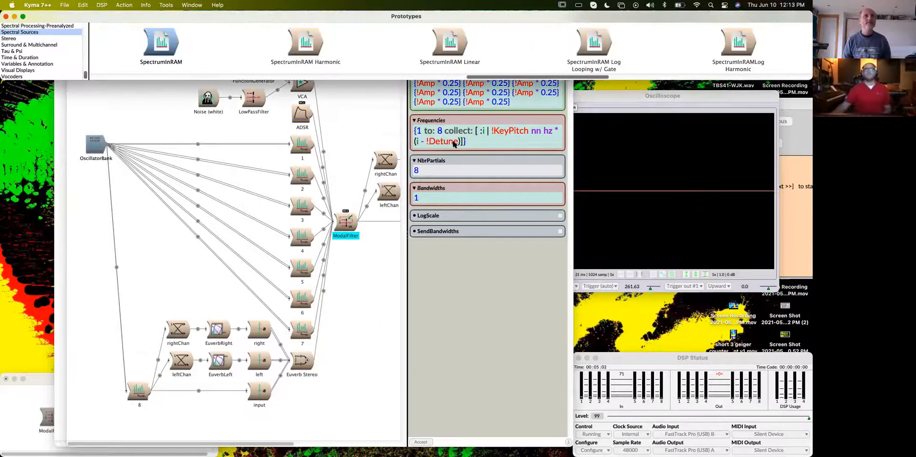
double_click(162, 44)
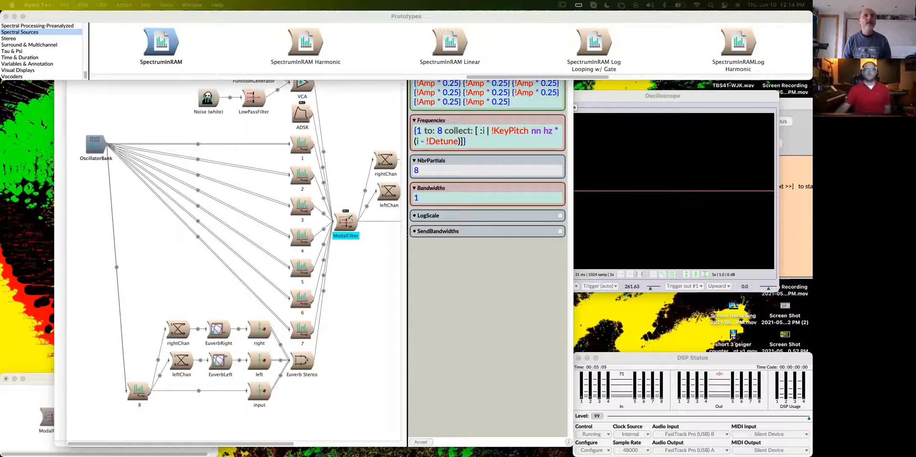
drag(347, 49, 336, 66)
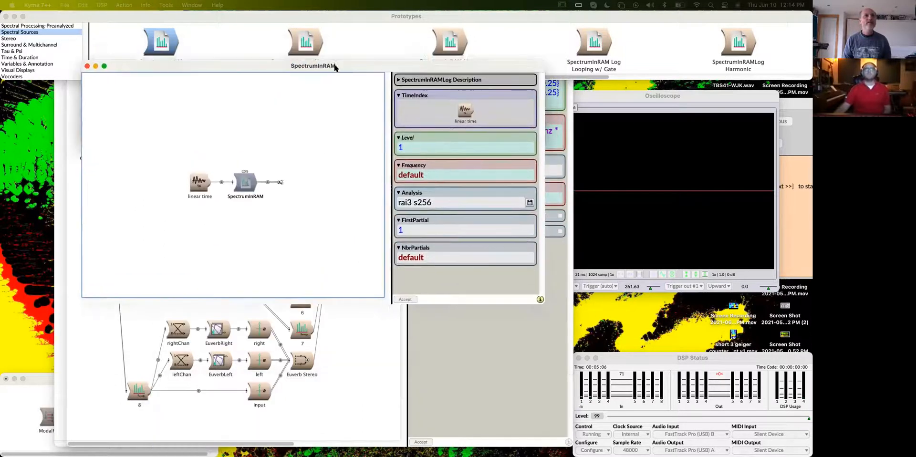
- Browse for SpectrumInRAM's Analysis file in the WJK Spectra folder of the WJK Kyma Sound Library in Documents, enlarging the file dialog
click(529, 202)
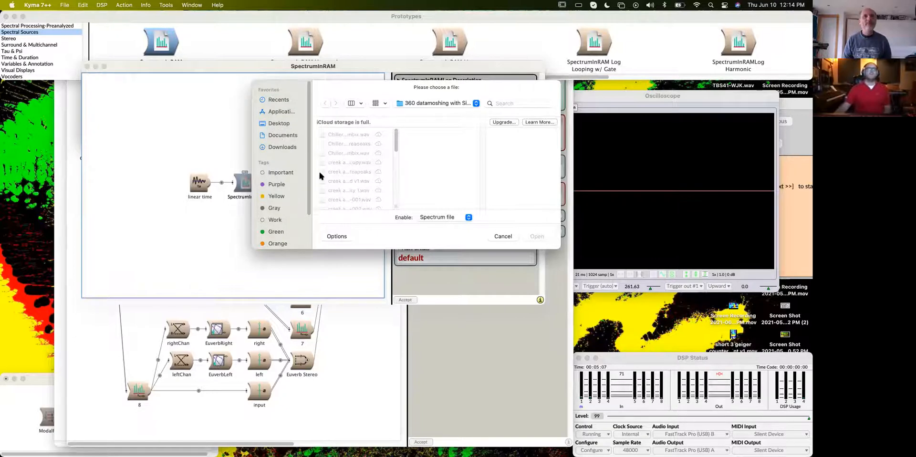
click(283, 135)
click(348, 183)
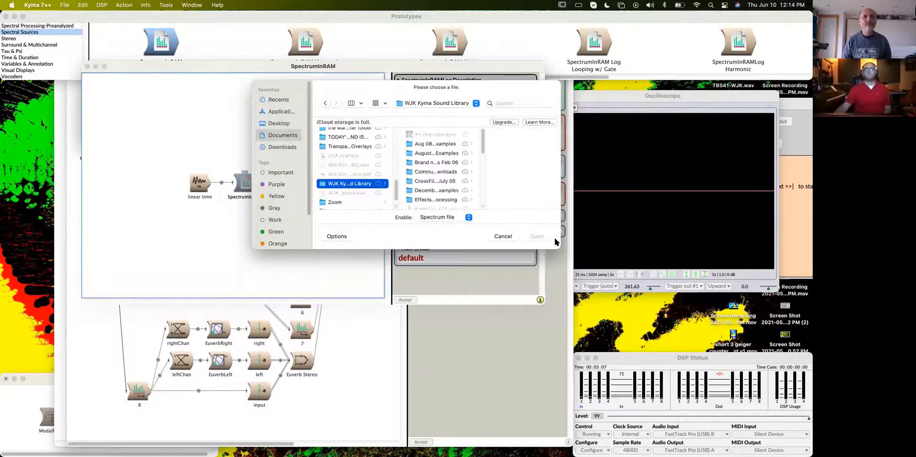
drag(560, 248, 694, 345)
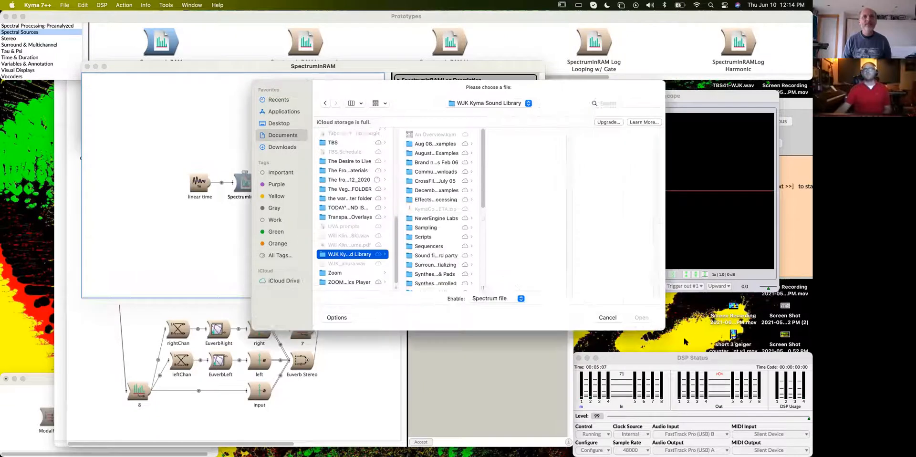
scroll(413, 234, down, 5)
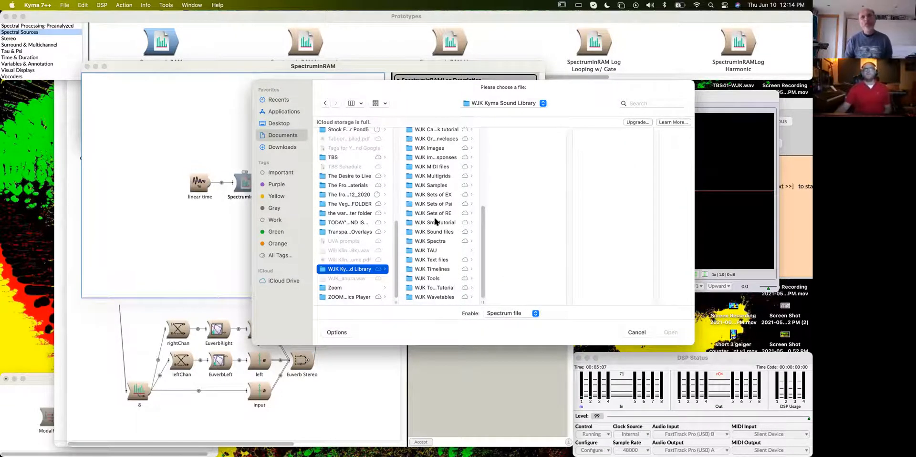
drag(411, 82, 334, 82)
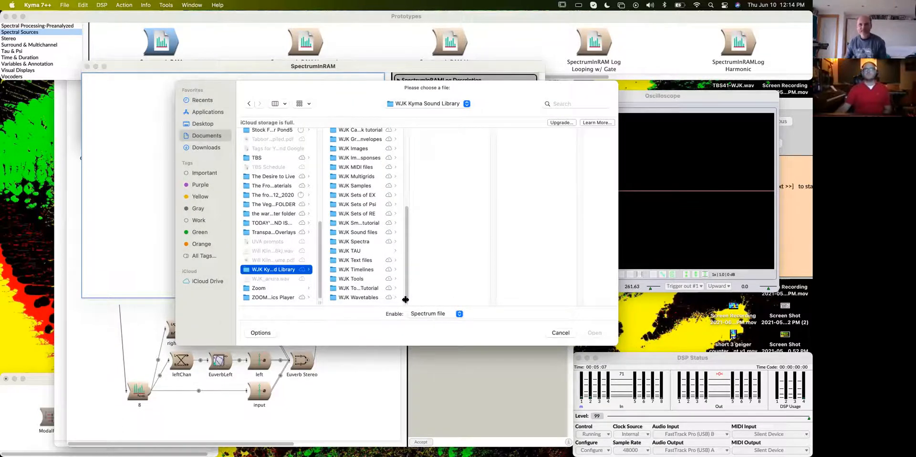
drag(406, 302, 463, 302)
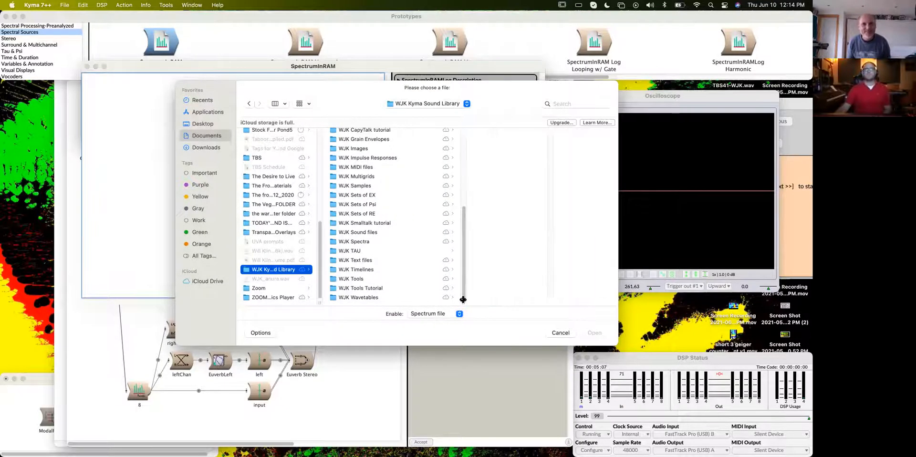
scroll(380, 236, up, 3)
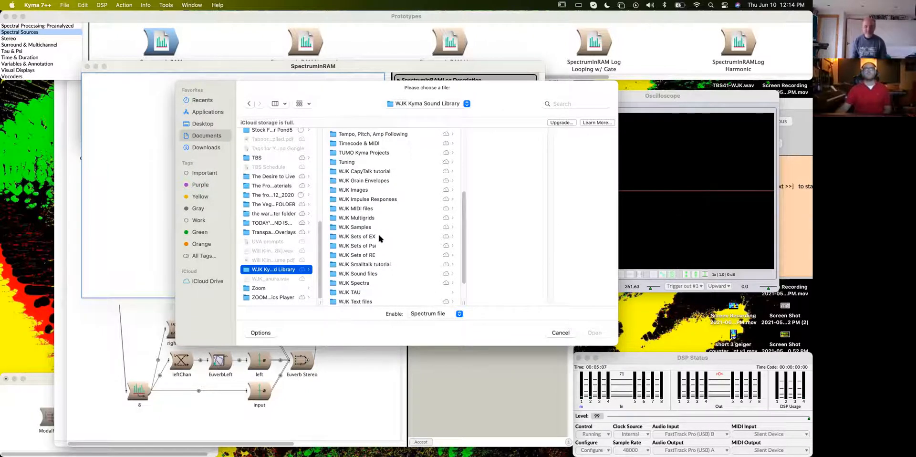
click(371, 282)
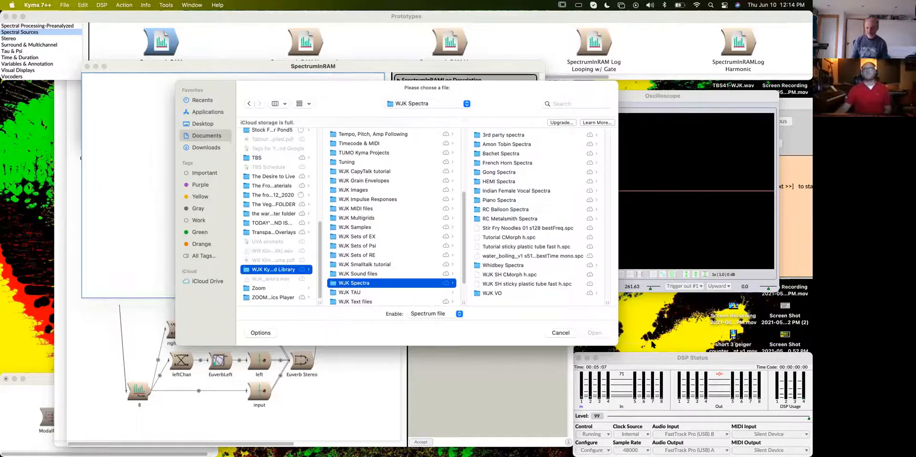
- Load WJK SH CMorph h.spc as the SpectrumInRAM's Analysis file
click(710, 336)
drag(469, 89, 428, 89)
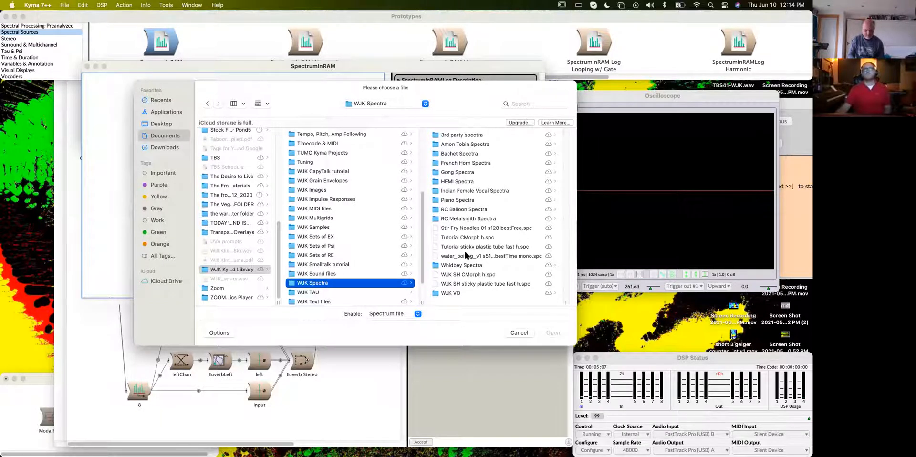
click(464, 290)
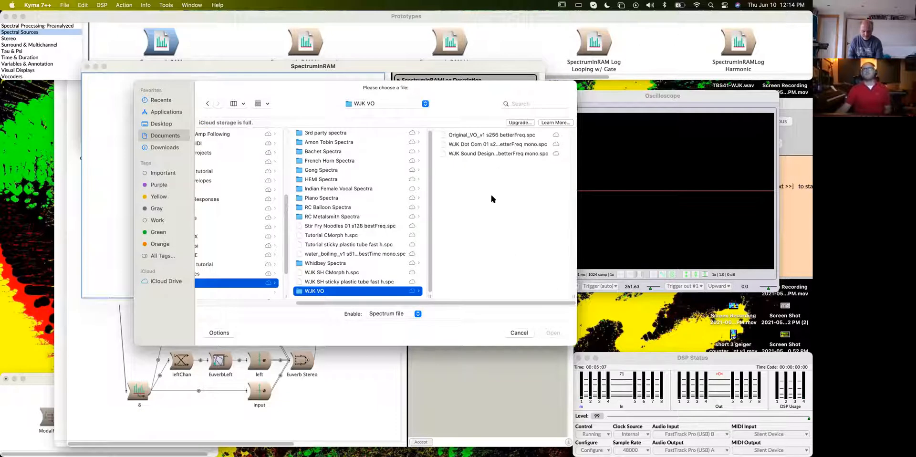
click(350, 281)
click(353, 272)
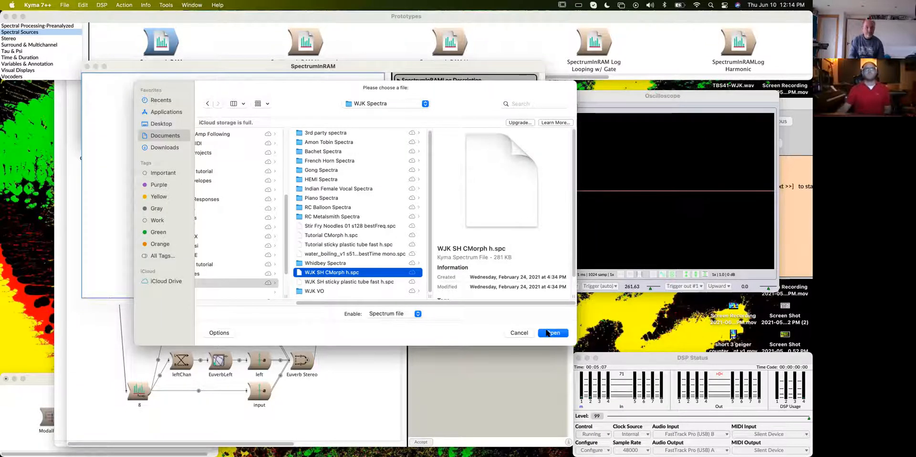
click(553, 333)
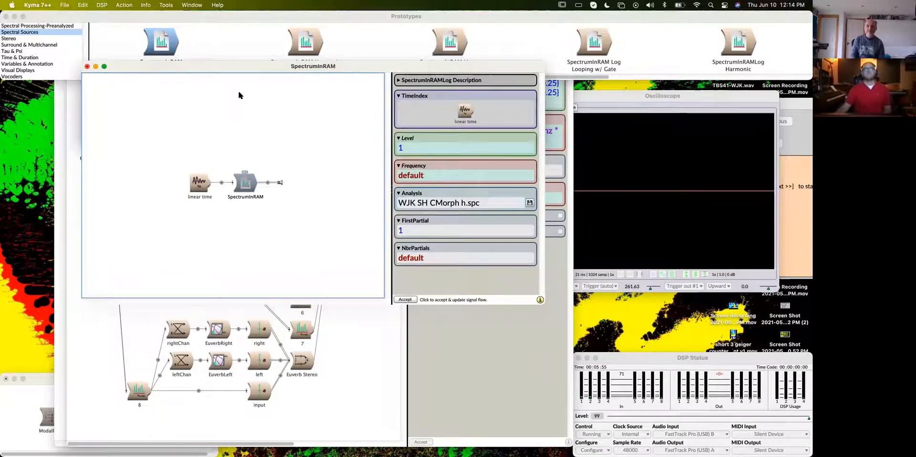
- Replace the OscillatorBank in the Euverb Stereo signal flow with the SpectrumInRAM from its separate editor
drag(244, 67, 513, 54)
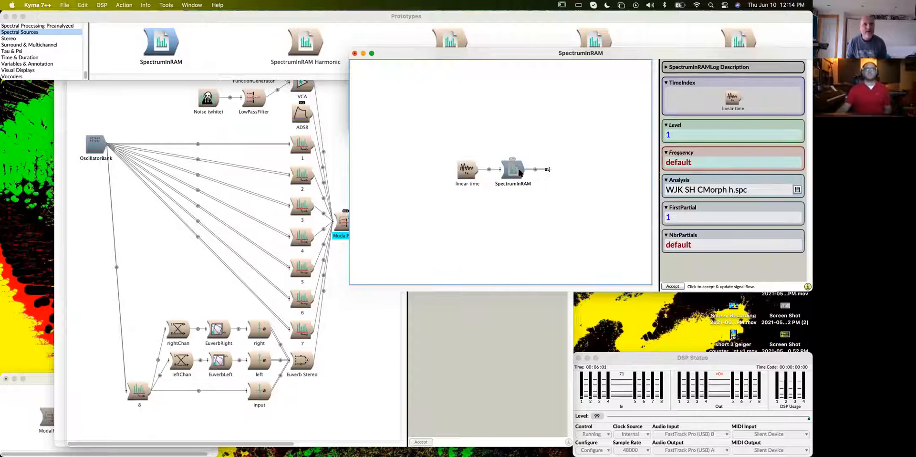
click(347, 155)
scroll(331, 291, right, 1)
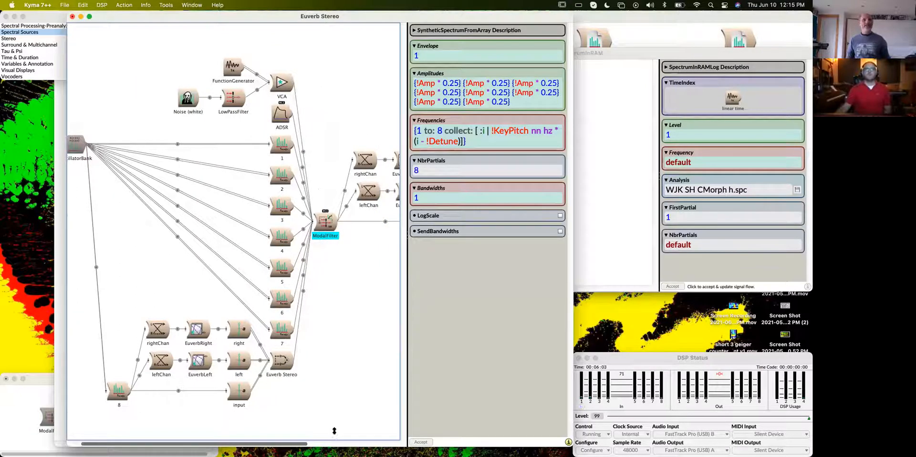
scroll(367, 304, right, 6)
click(355, 193)
drag(19, 410, 20, 411)
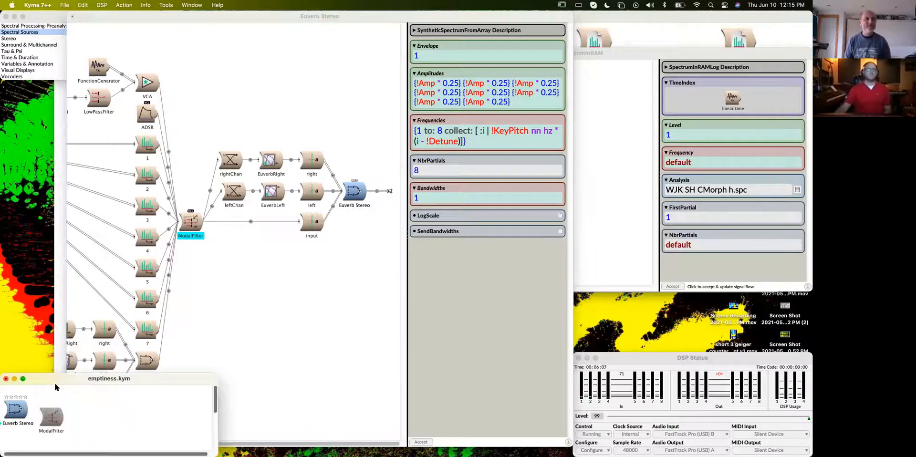
drag(258, 443, 232, 433)
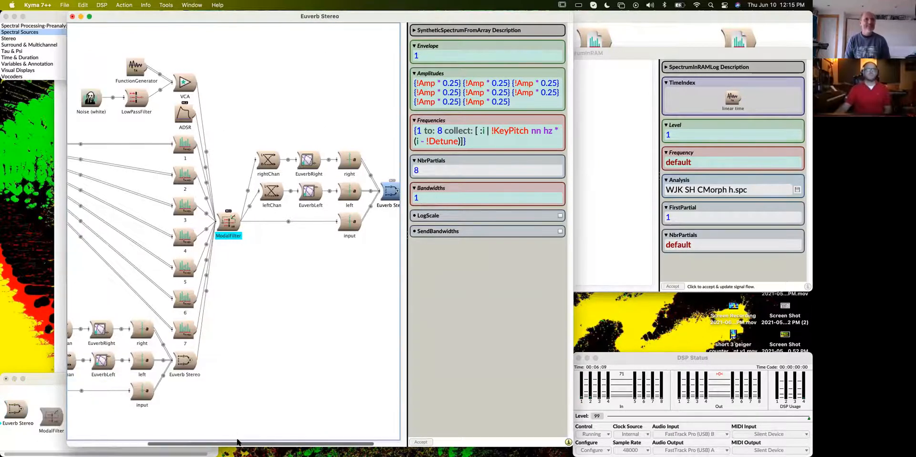
scroll(236, 441, left, 5)
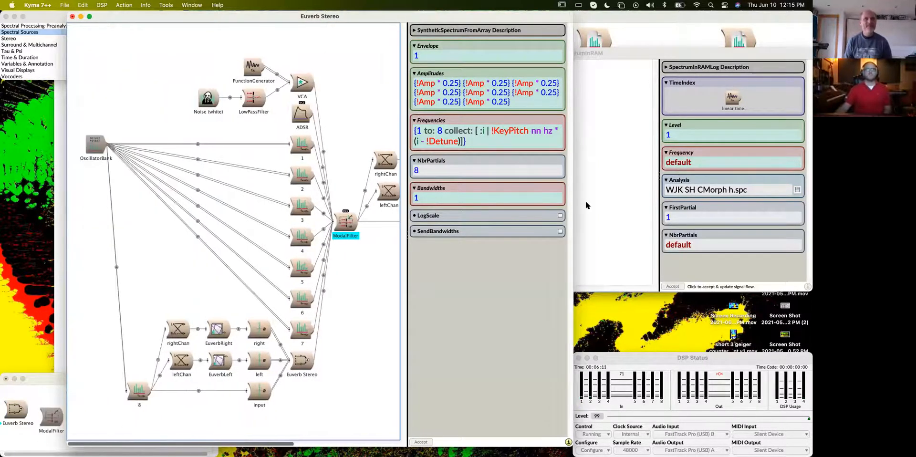
click(629, 188)
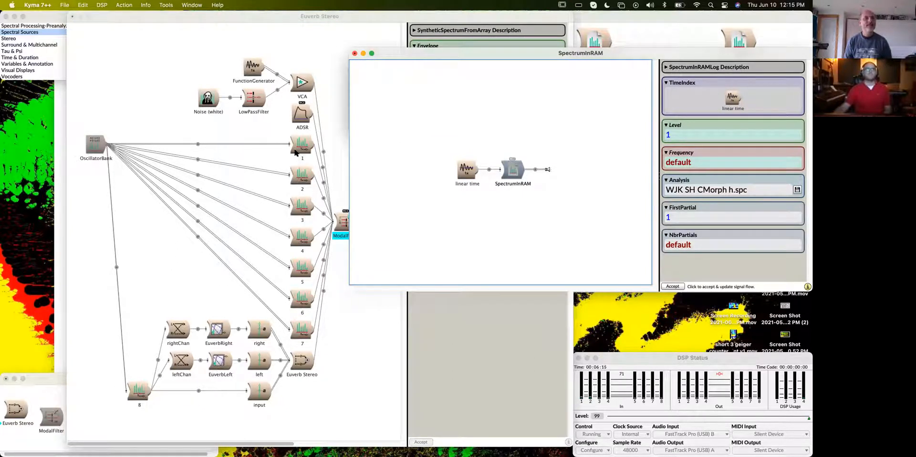
drag(520, 171, 98, 145)
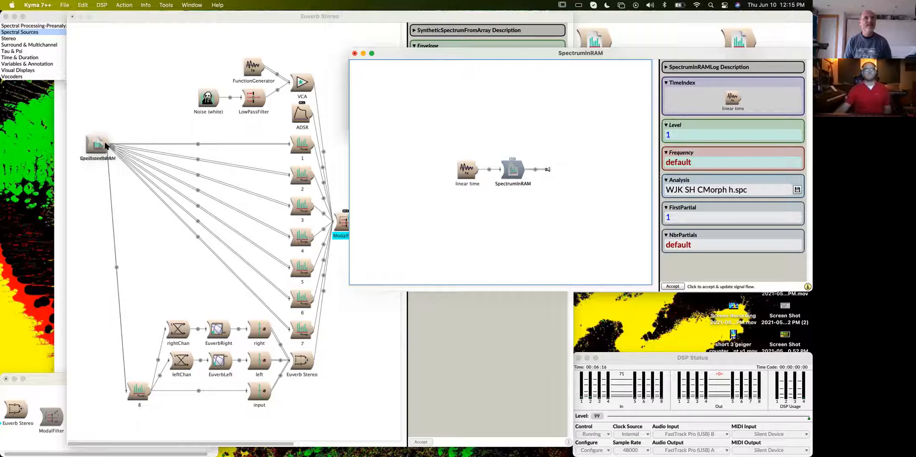
click(415, 169)
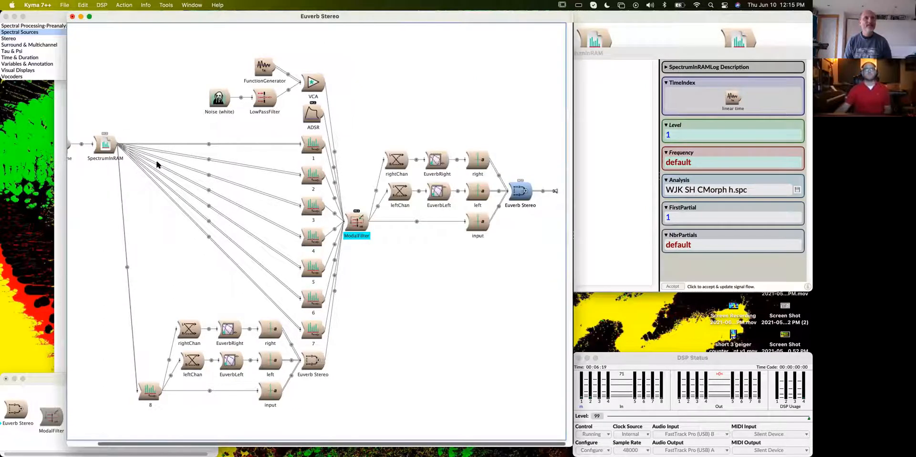
- Examine the linear time generator's Trigger expression and the parameters of the SpectrumInRAM it feeds
double_click(89, 142)
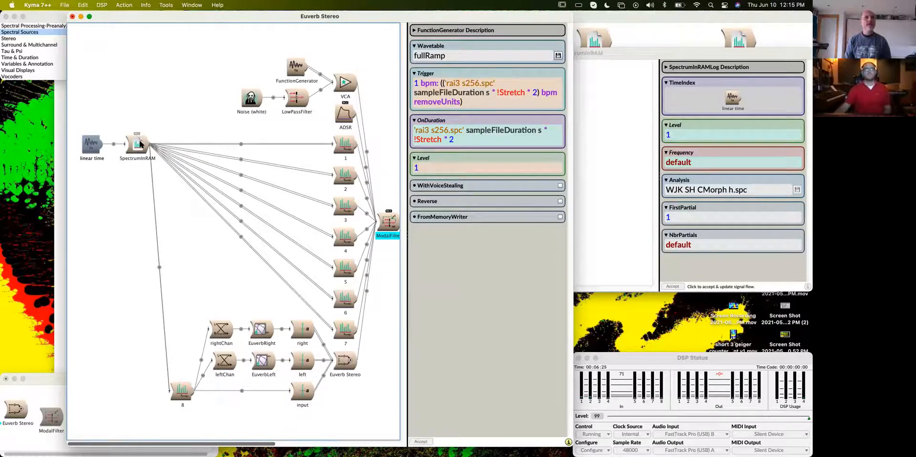
mouse_move(141, 143)
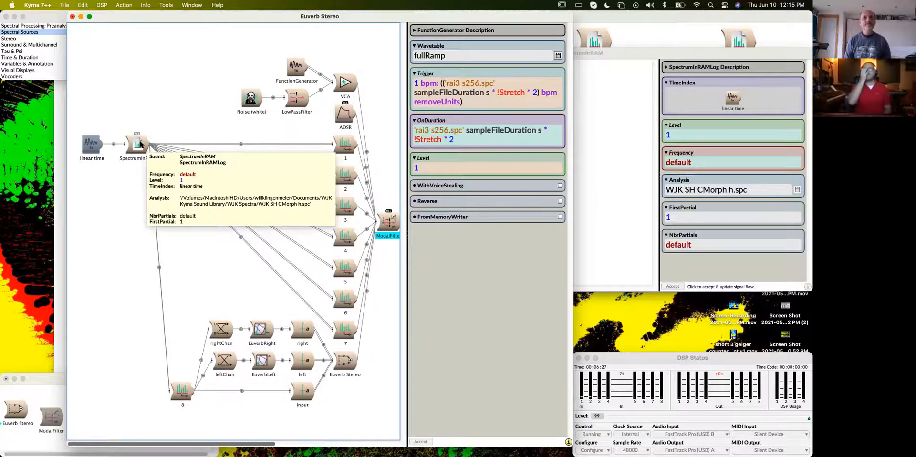
click(475, 99)
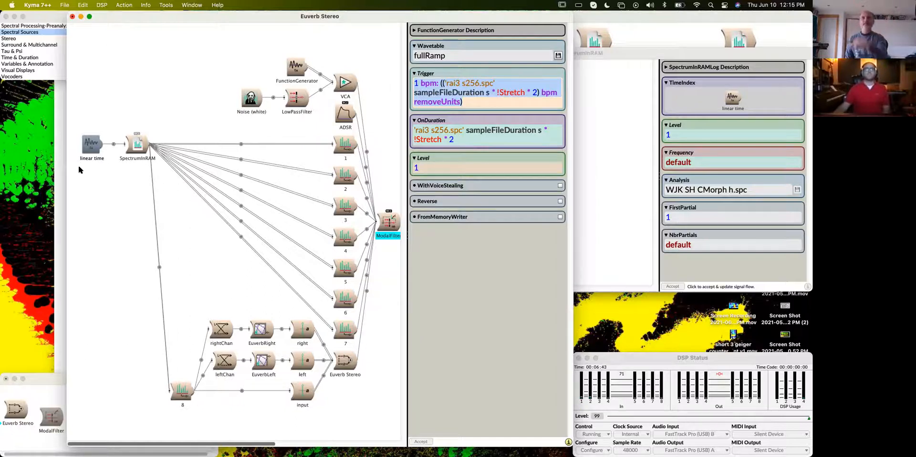
click(135, 151)
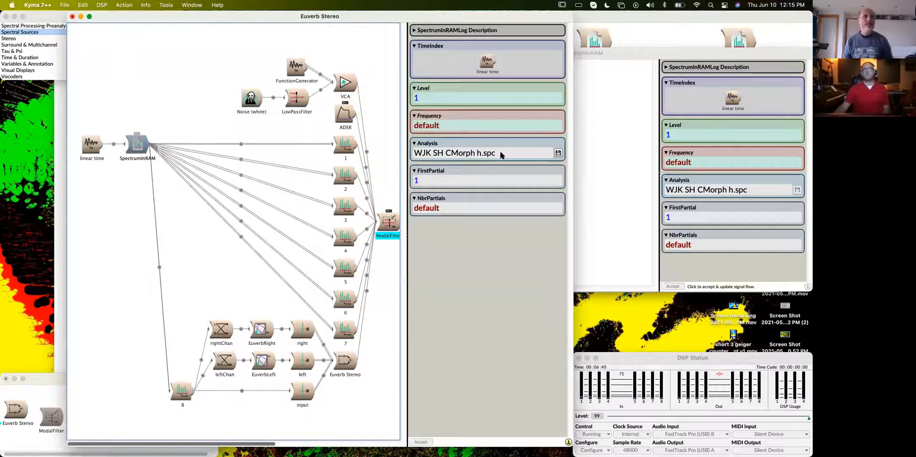
- Find the Constant prototype and insert a Constant ahead of the linear time generator in the Euverb Stereo signal flow
click(99, 149)
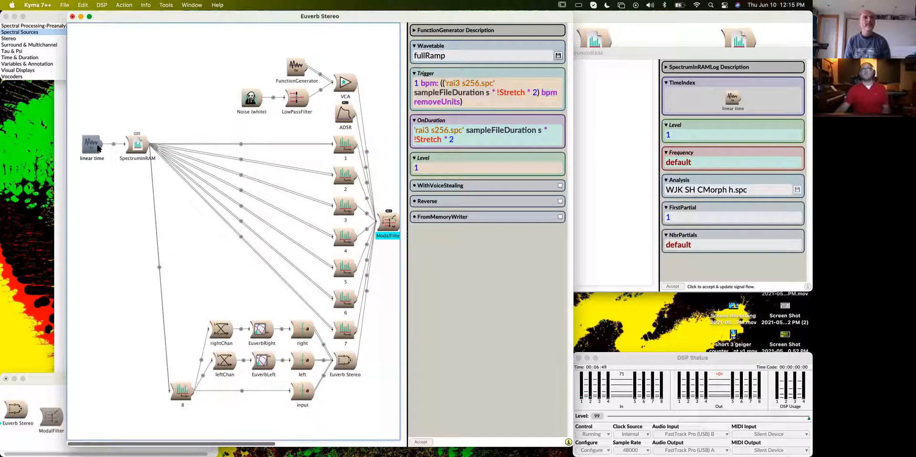
text(constant)
key(Return)
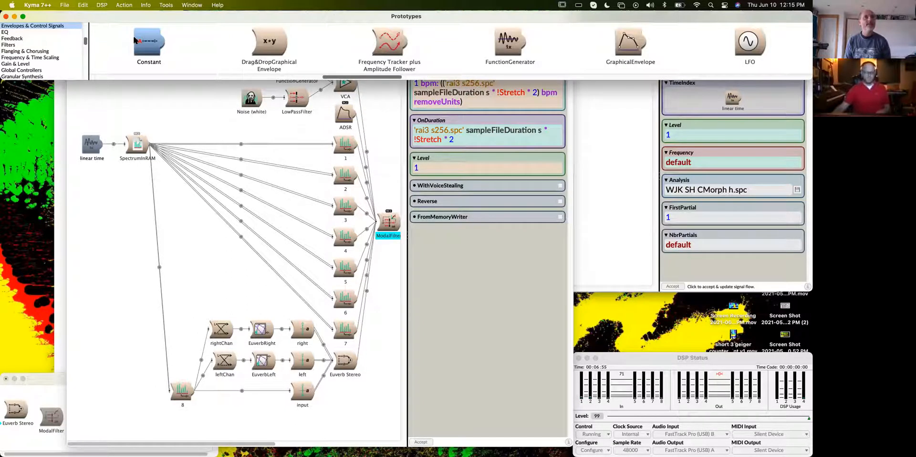
click(462, 103)
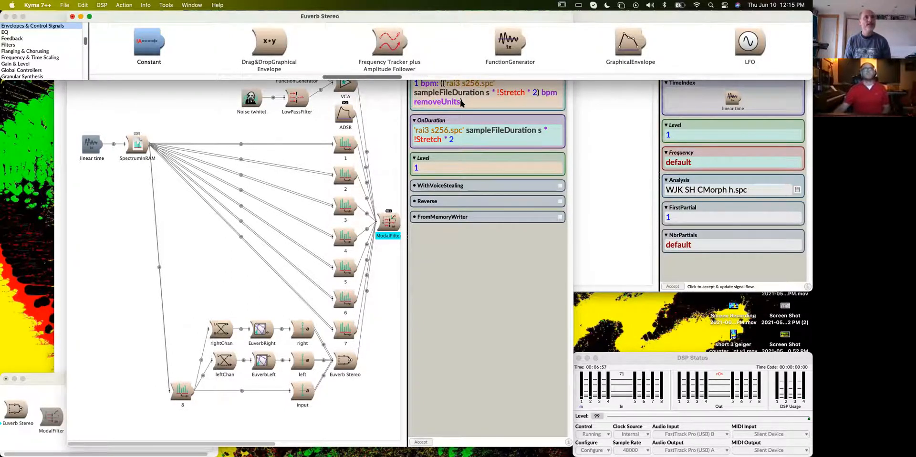
key(super+v)
click(145, 108)
click(80, 143)
click(79, 145)
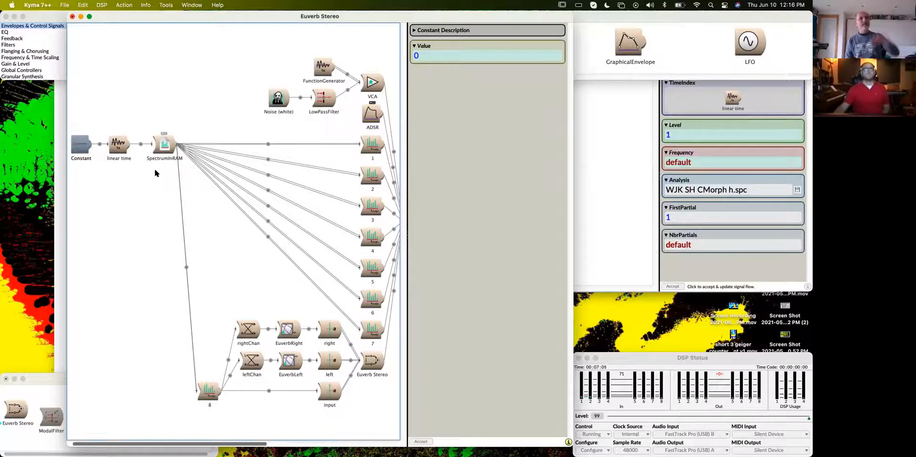
- Remove the linear time generator from the Euverb Stereo signal flow so the Constant feeds the SpectrumInRAM's TimeIndex directly
click(123, 143)
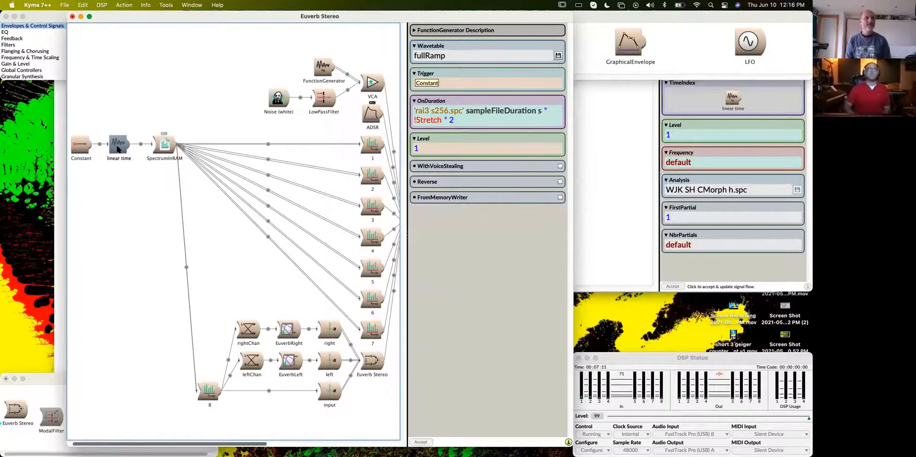
key(Delete)
key(Return)
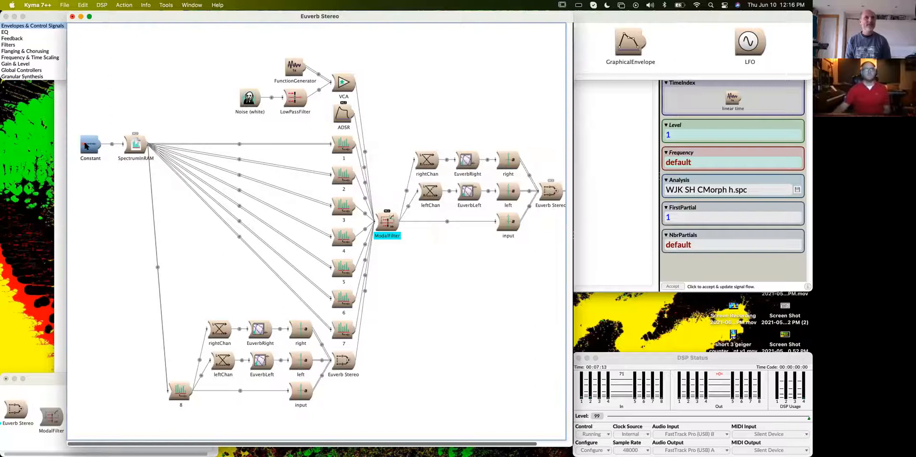
click(86, 146)
click(135, 145)
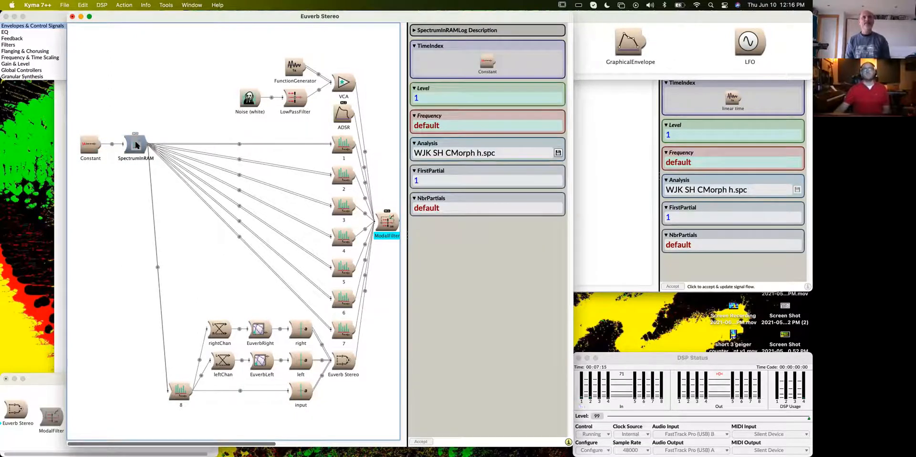
- Set the Constant's Value to the expression "!Position smoothed"
mouse_move(88, 149)
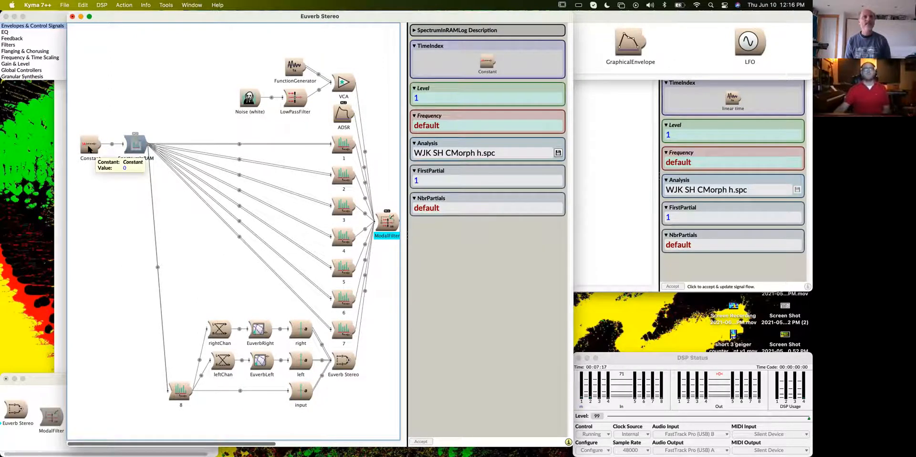
click(89, 149)
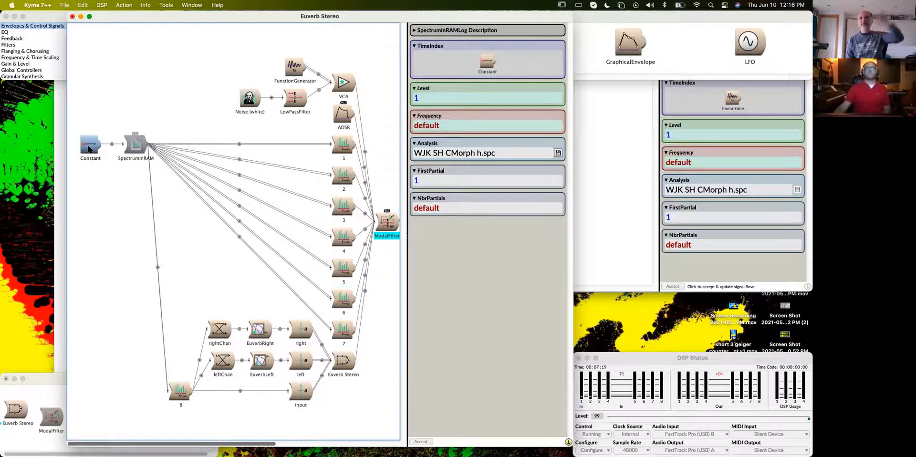
click(452, 53)
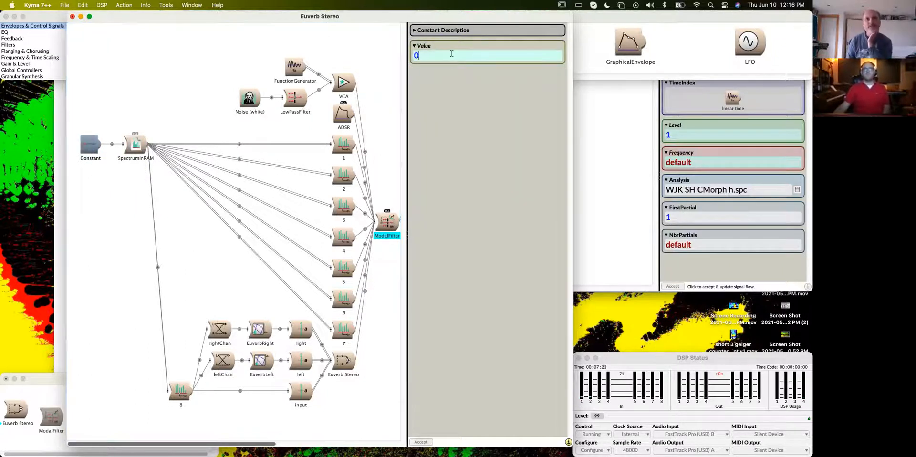
text(!Pos)
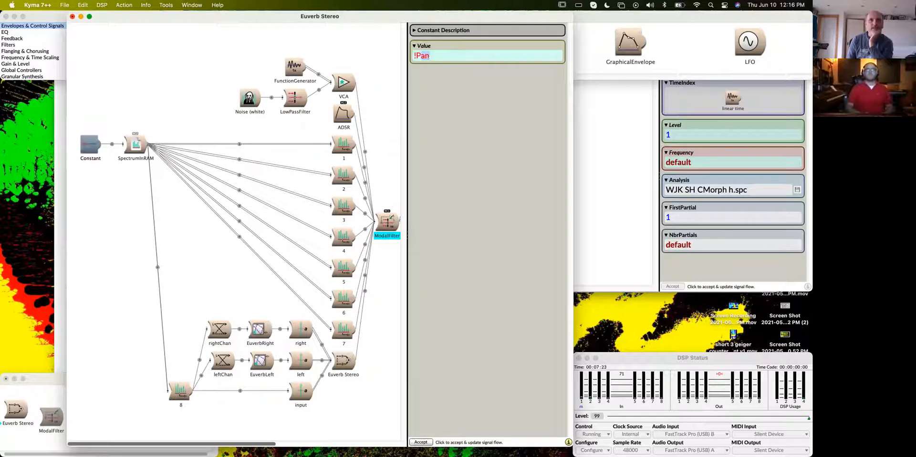
text(ition)
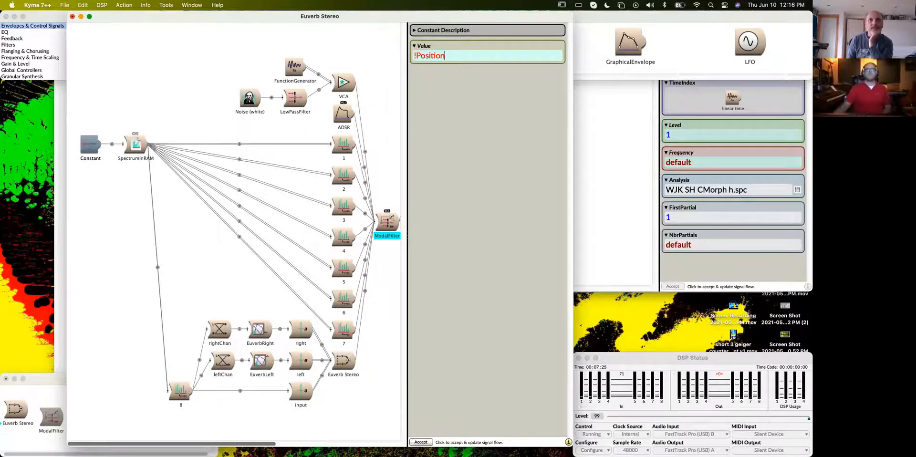
click(90, 184)
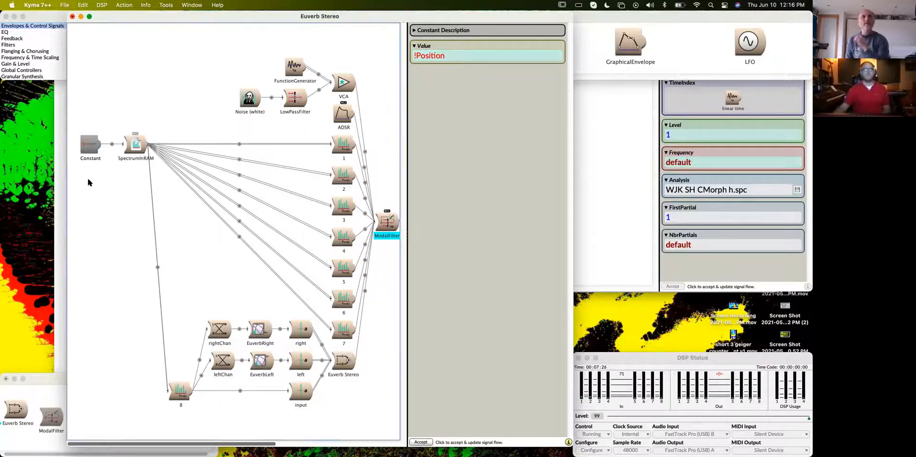
click(492, 57)
text(smoothed)
click(109, 217)
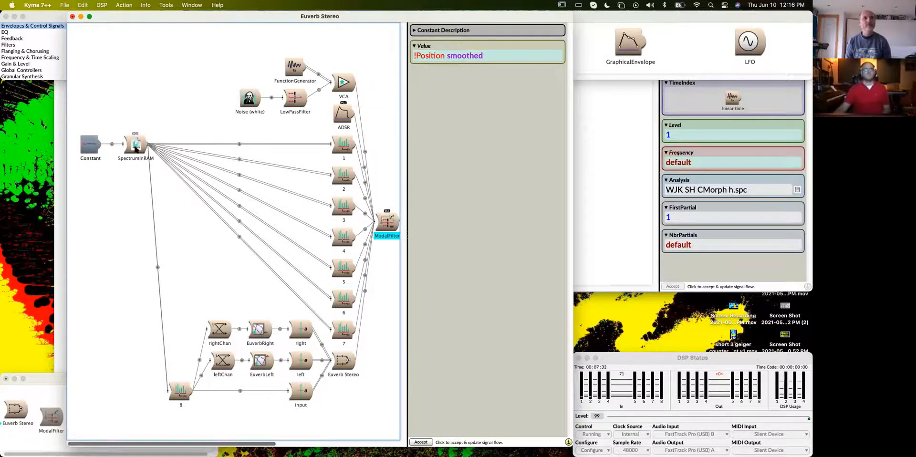
- Find the CapytalkToSound prototype and open it in its own editor
click(135, 146)
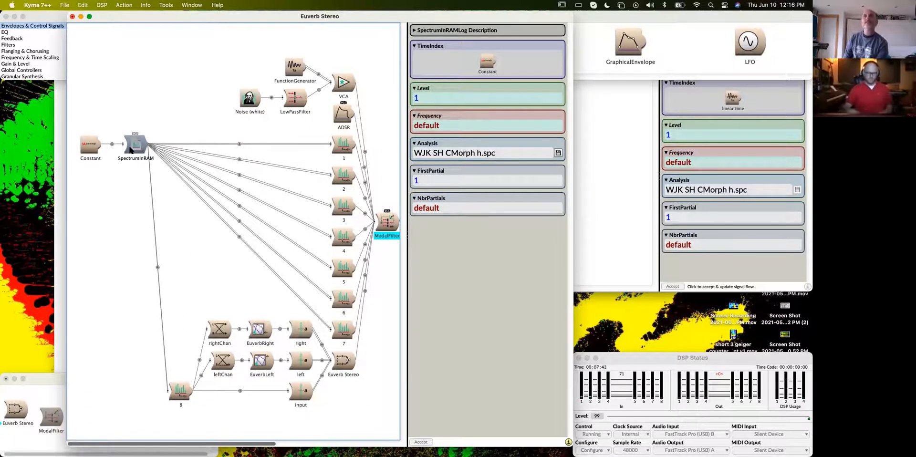
key(ctrl+f)
text(capy)
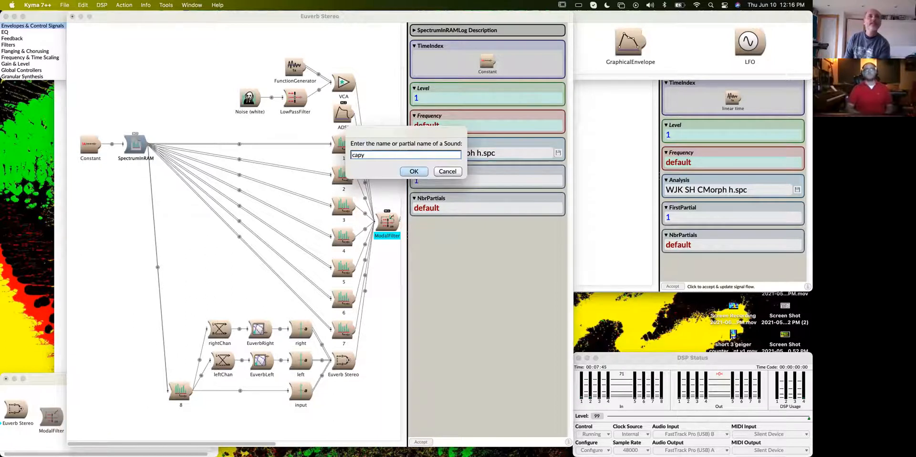
text(talktosound)
key(Return)
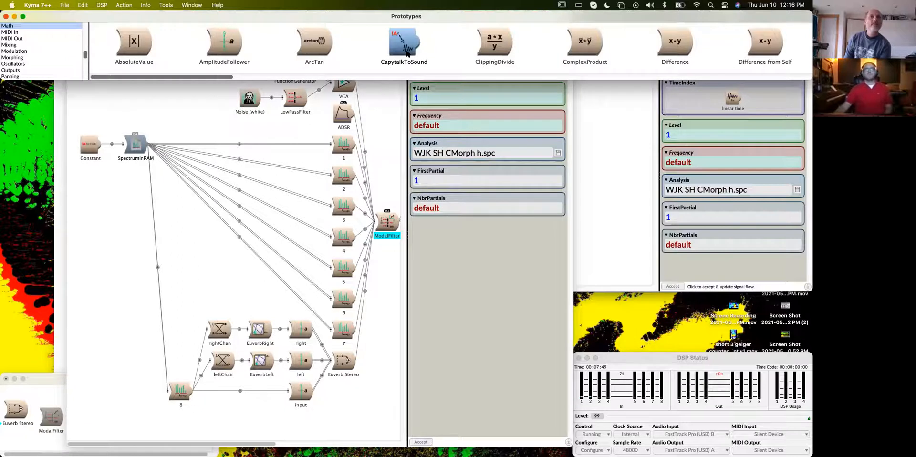
drag(407, 50, 367, 78)
drag(265, 456, 224, 170)
- Give the CapytalkToSound the Value "!Position smoothed" and replace the Constant ahead of the SpectrumInRAM with it
drag(97, 148, 464, 209)
drag(214, 288, 89, 144)
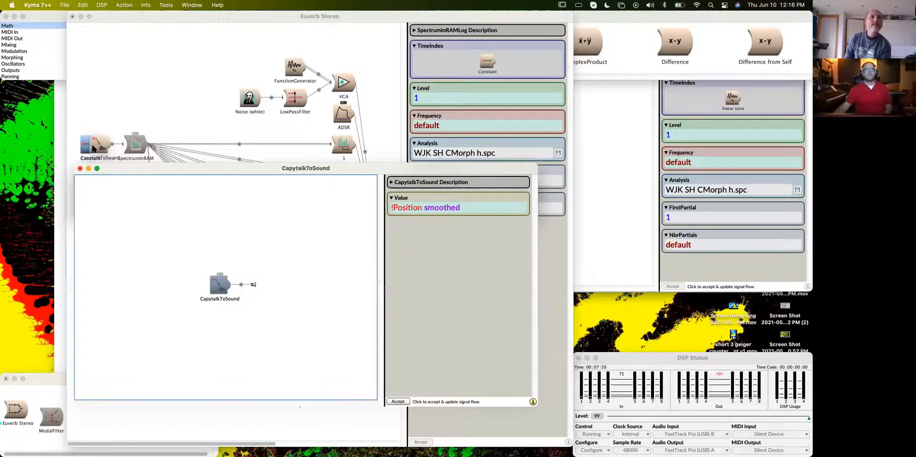
click(411, 171)
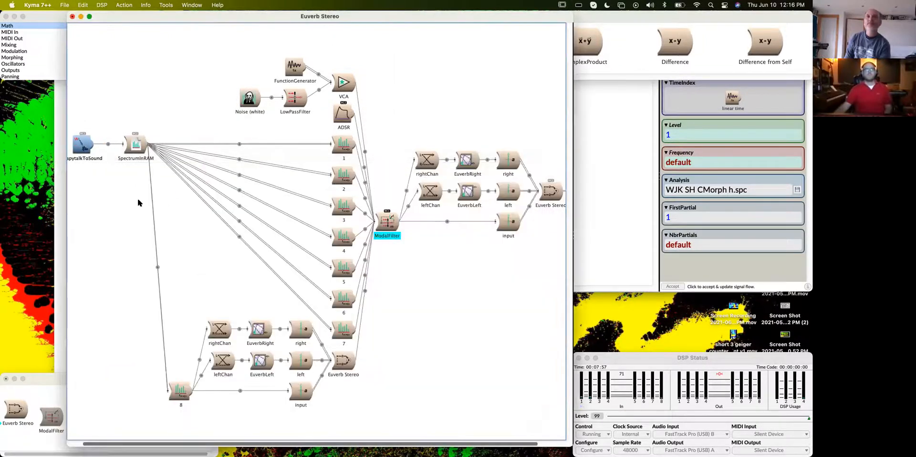
scroll(112, 183, left, 1)
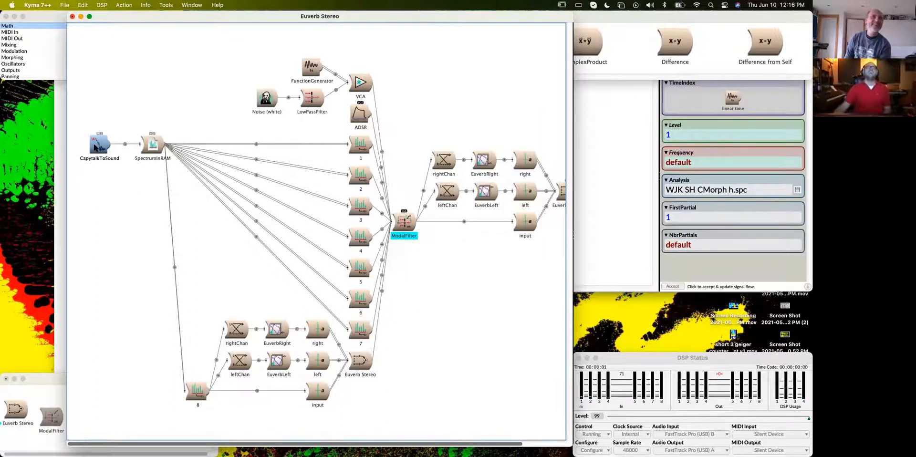
- Examine the SpectrumInRAM's TimeIndex, the CapytalkToSound's Value and the description of the "smoothed" expression
double_click(95, 148)
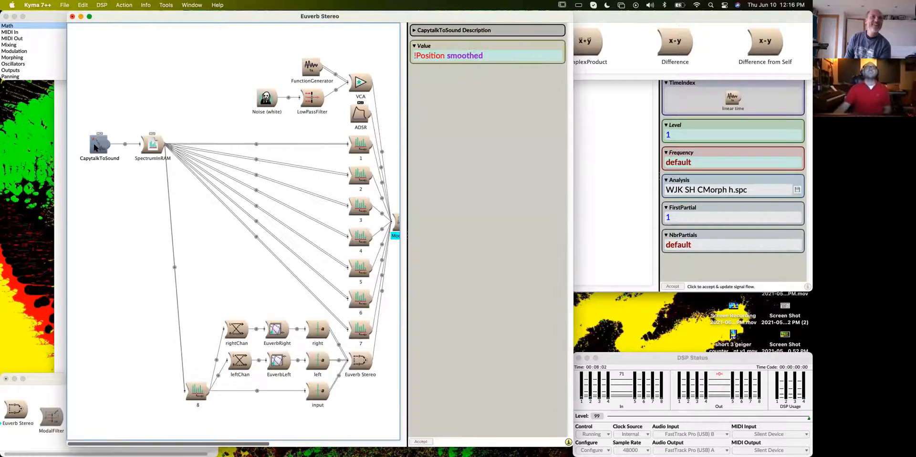
double_click(152, 147)
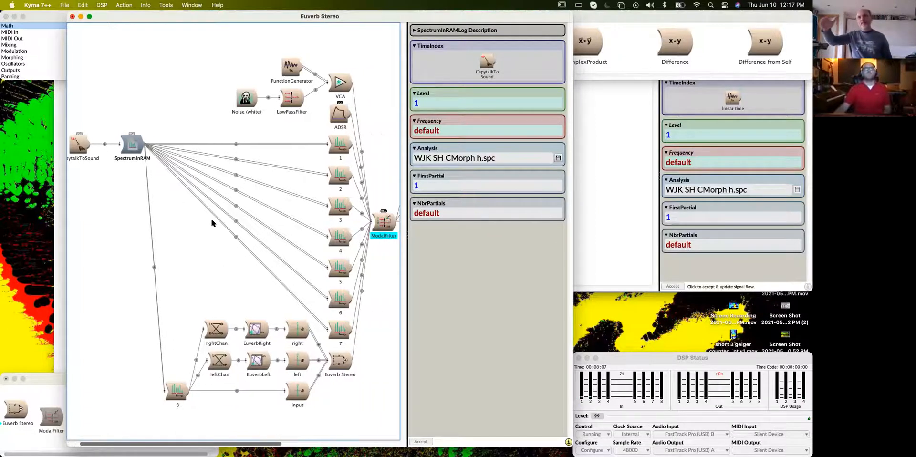
double_click(105, 152)
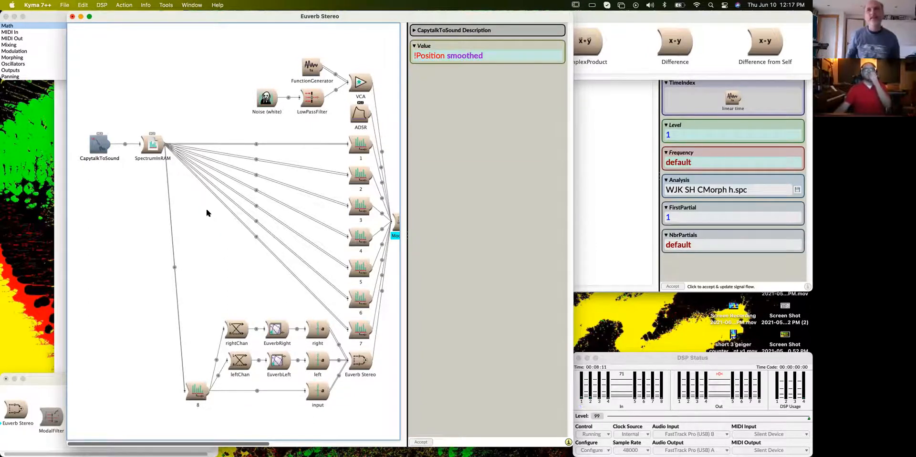
click(467, 58)
double_click(468, 57)
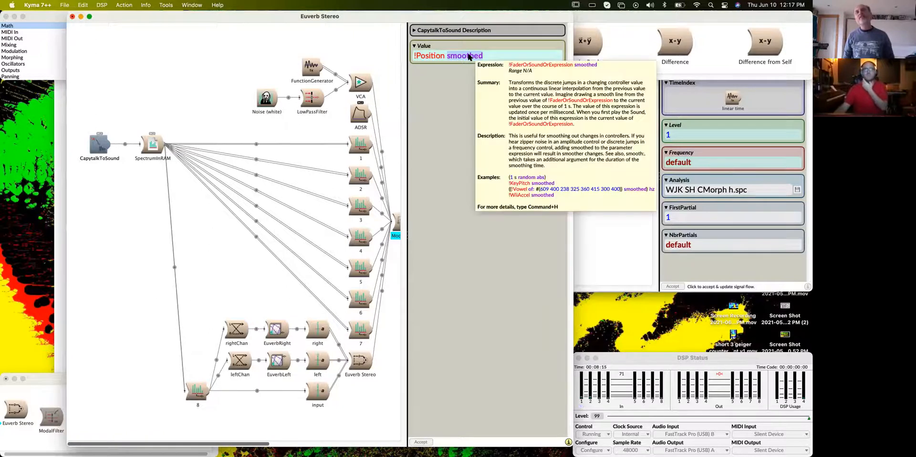
click(144, 111)
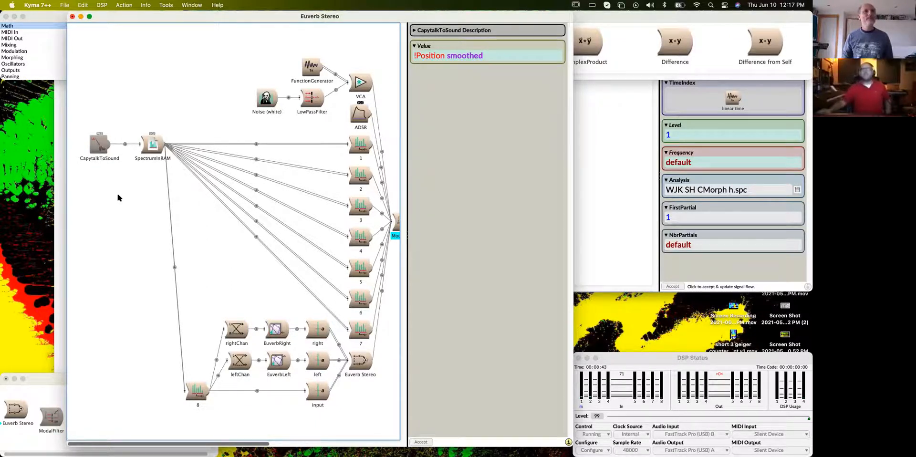
- Play the final Euverb Stereo Sound at the output end of the signal flow
drag(254, 443, 404, 443)
click(364, 193)
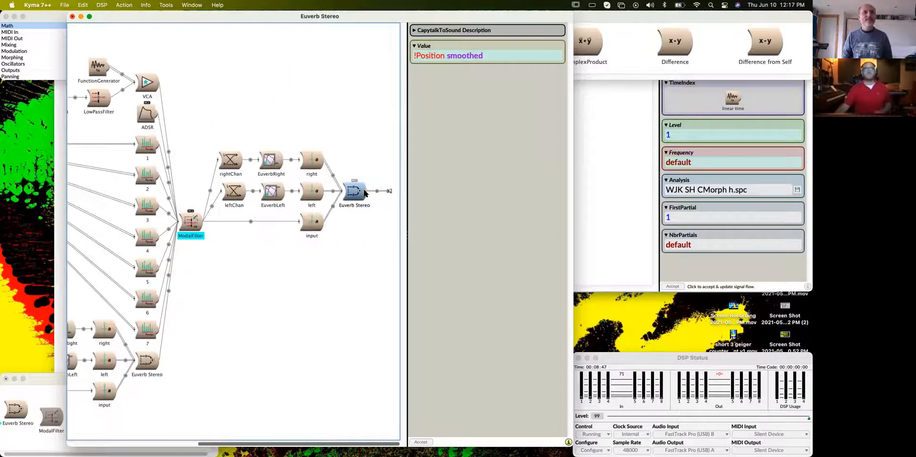
key(space)
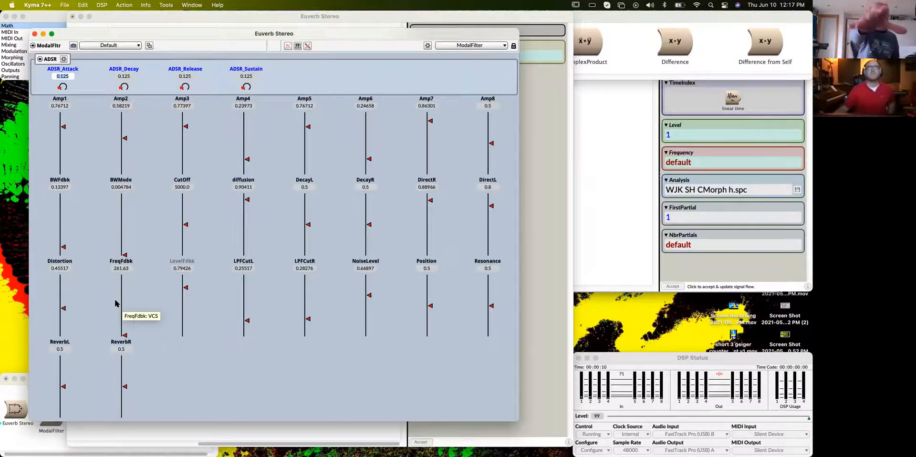
- Set the minimum of the Position control's range to -1 and change its widget type to Horizontal Fader
right_click(429, 307)
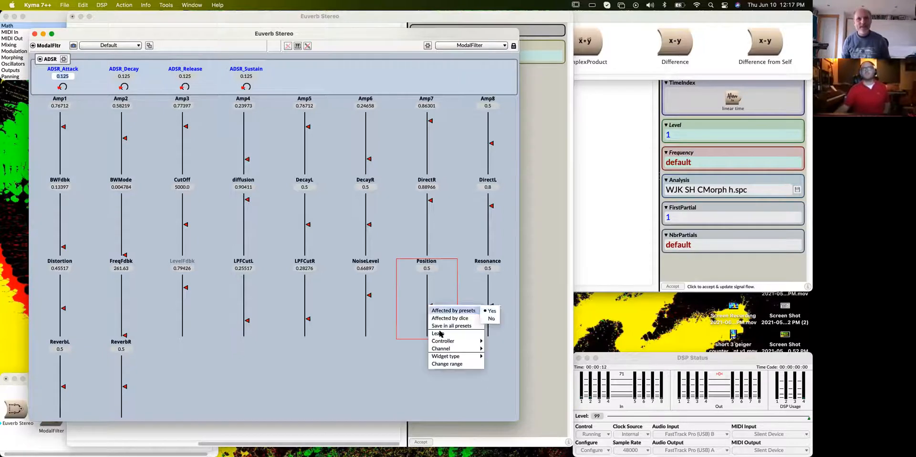
click(446, 364)
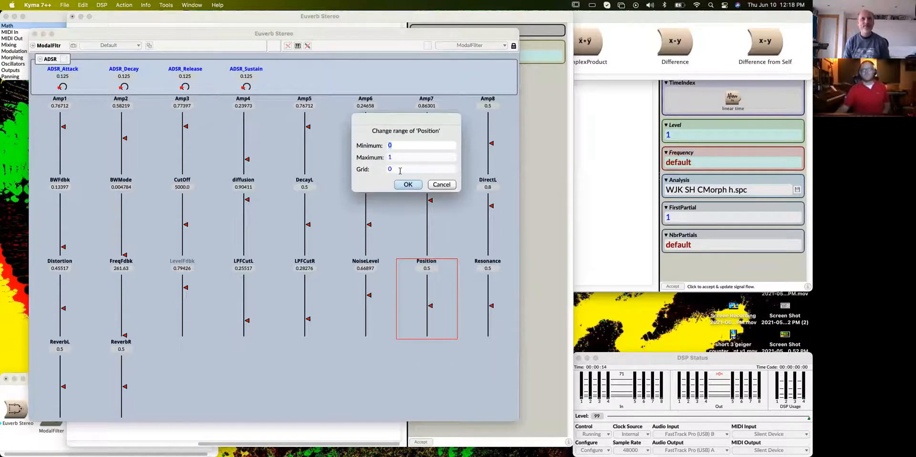
text(-1)
key(Return)
right_click(430, 321)
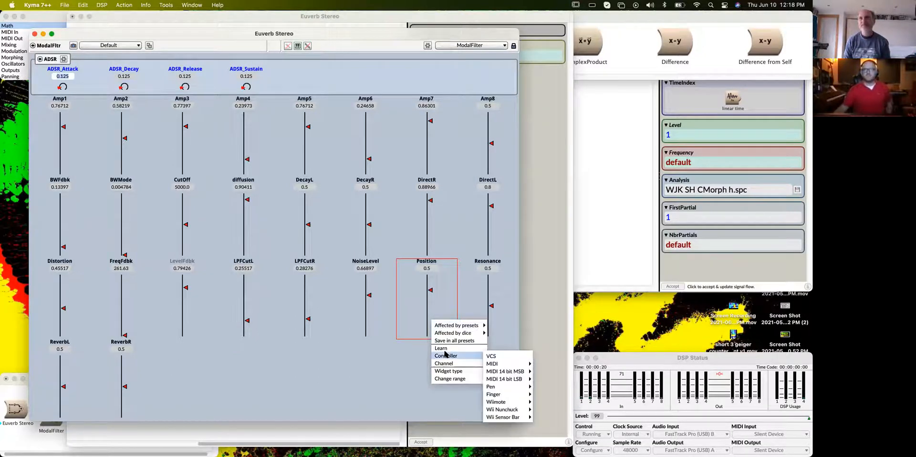
mouse_move(461, 371)
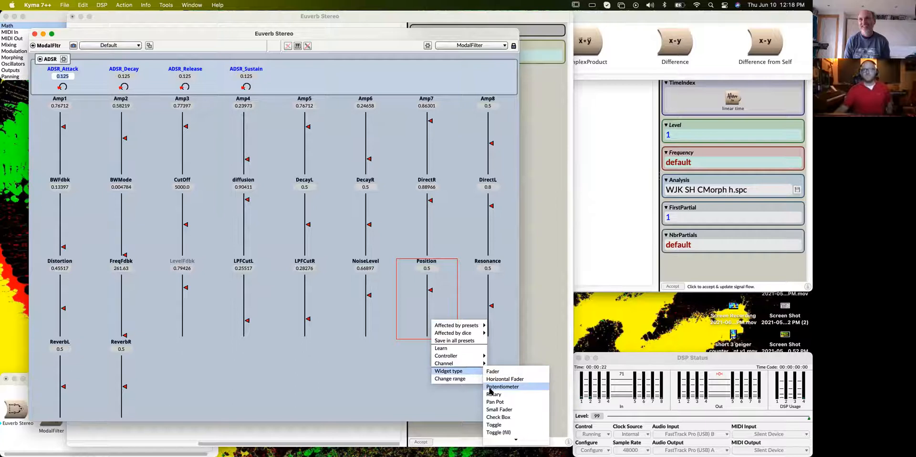
click(514, 379)
- Audition the spectrum by sweeping the Position fader up to about 0.56 and down to about -0.56, and close the control window
drag(444, 271, 435, 272)
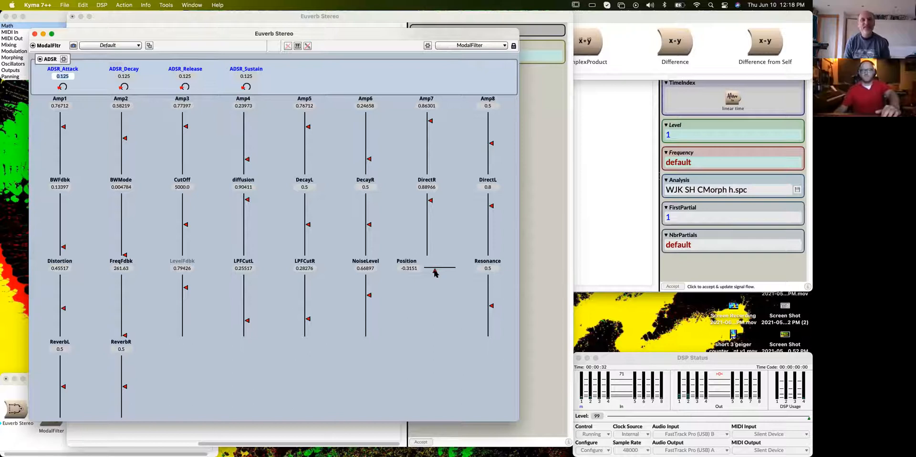
drag(431, 271, 448, 272)
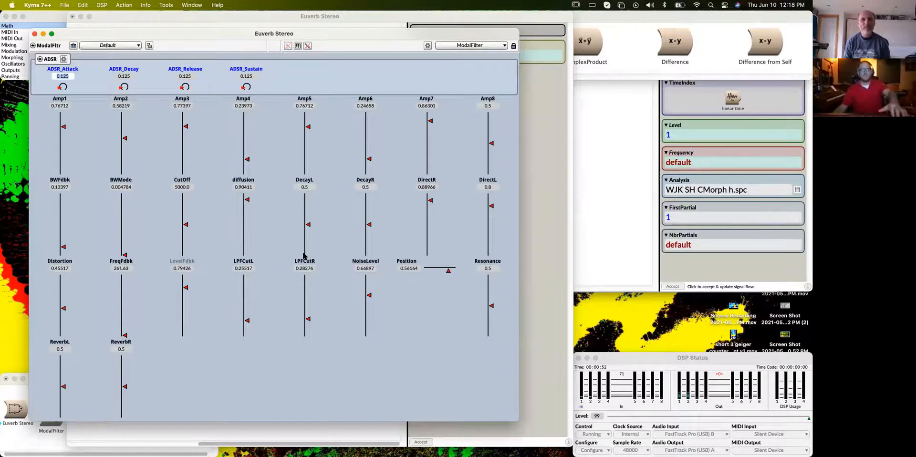
drag(448, 272, 431, 272)
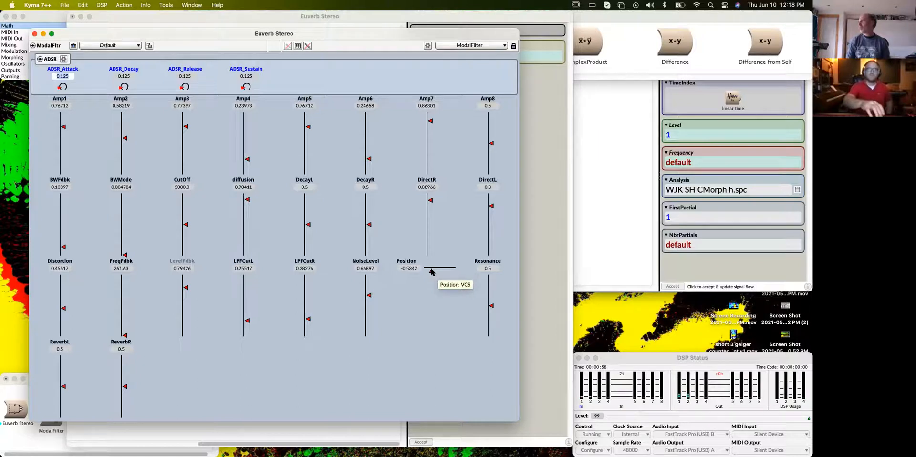
drag(432, 272, 435, 273)
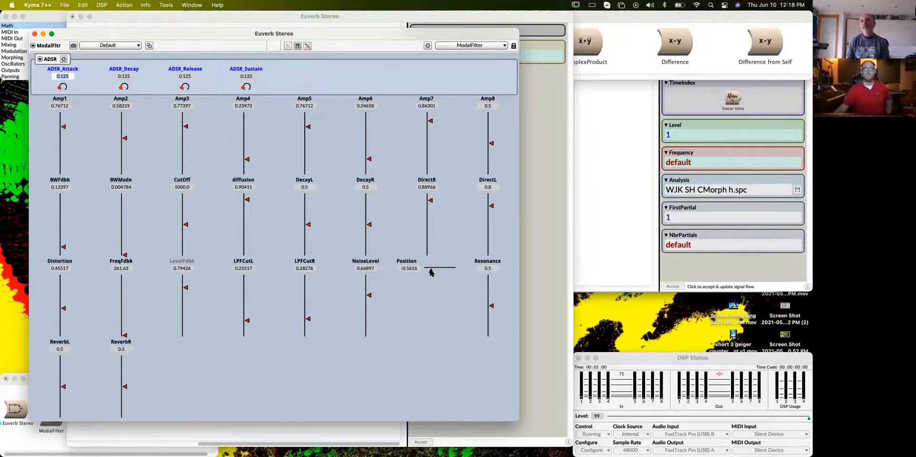
click(34, 33)
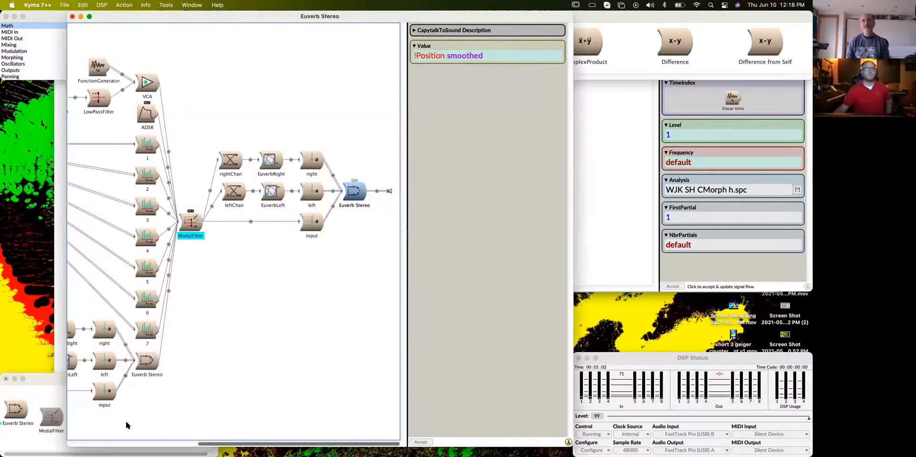
- Widen the Euverb Stereo editor and view the file information of the SpectrumInRAM's Analysis file
click(74, 444)
click(153, 144)
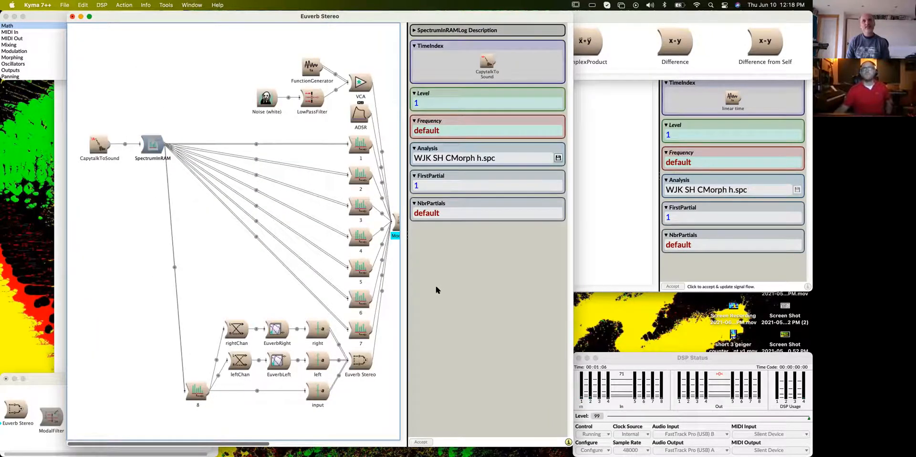
drag(573, 307, 671, 305)
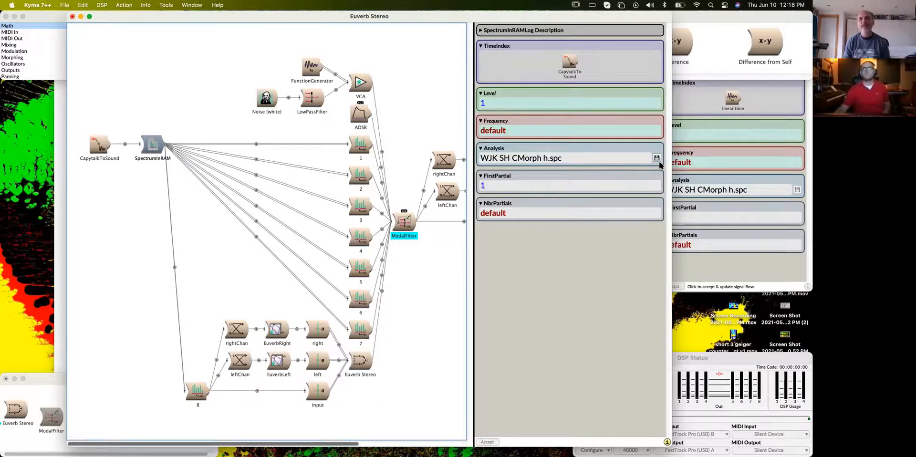
click(657, 157)
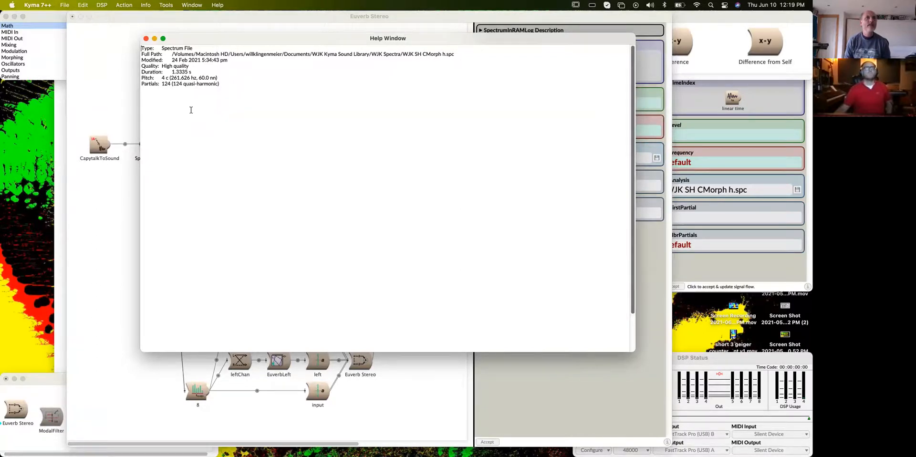
- Close the file information and search the prototypes for "logto", opening LogToLinear among the Math prototypes
click(146, 39)
key(super+f)
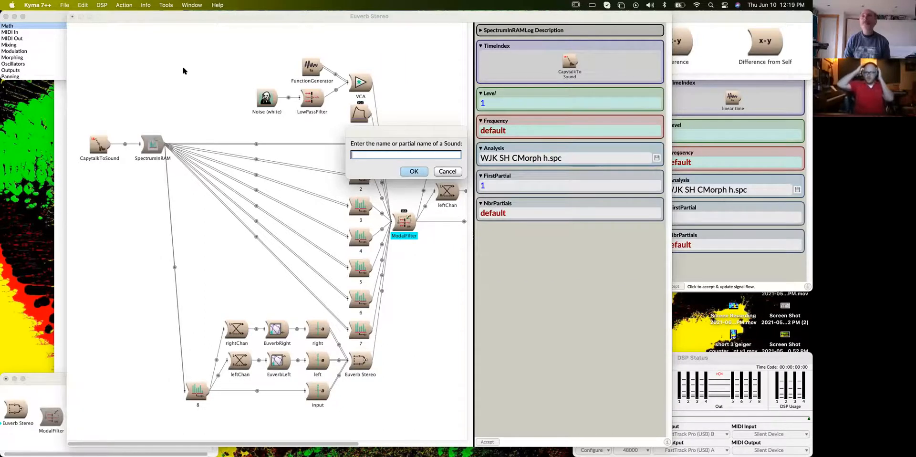
text(logto)
key(Return)
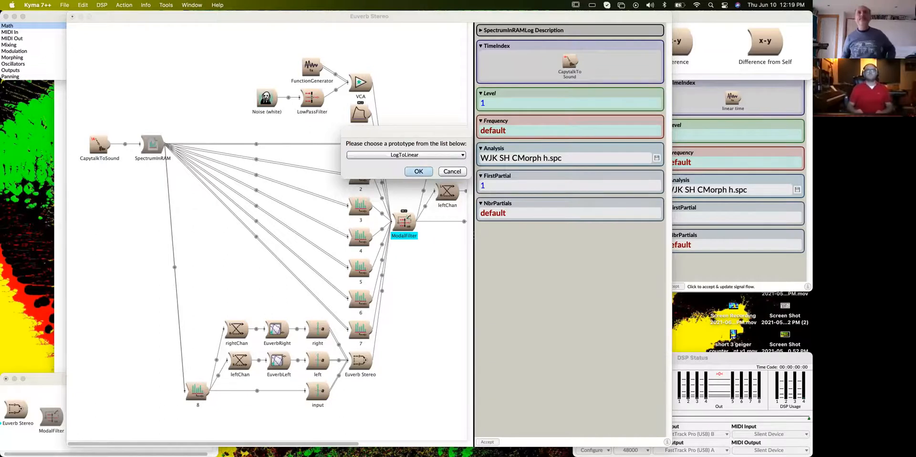
click(415, 171)
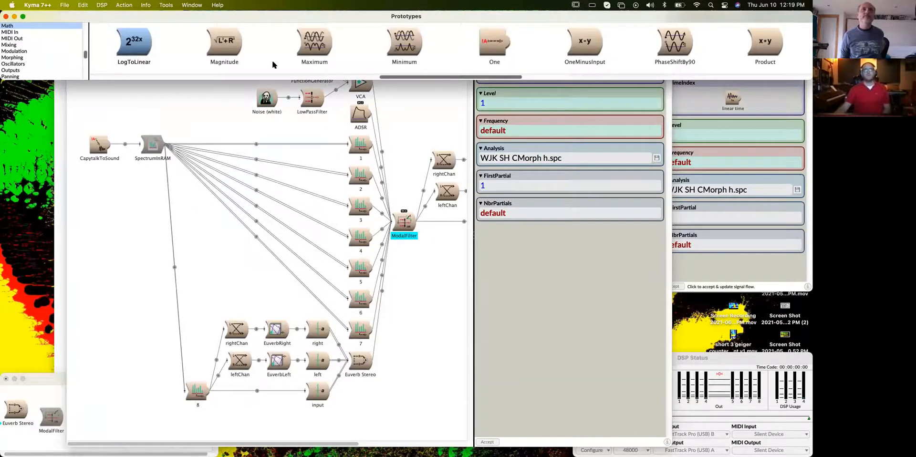
drag(436, 76, 426, 77)
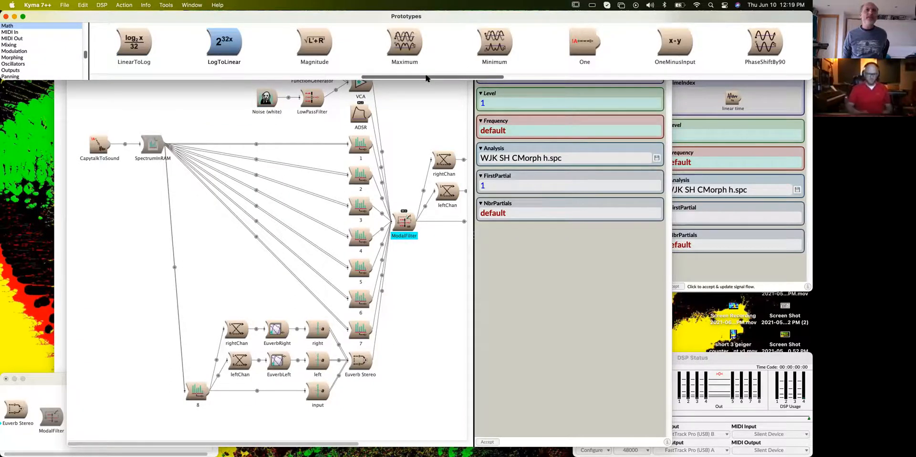
- Search the prototypes for "spectruml" and locate SpectrumLogToLinear among the Spectral Modifiers
key(super+f)
text(spectruml)
key(Return)
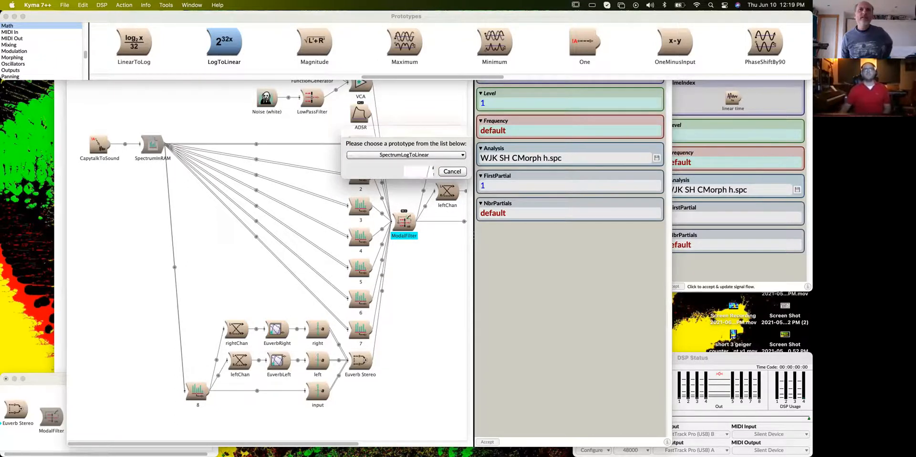
key(Return)
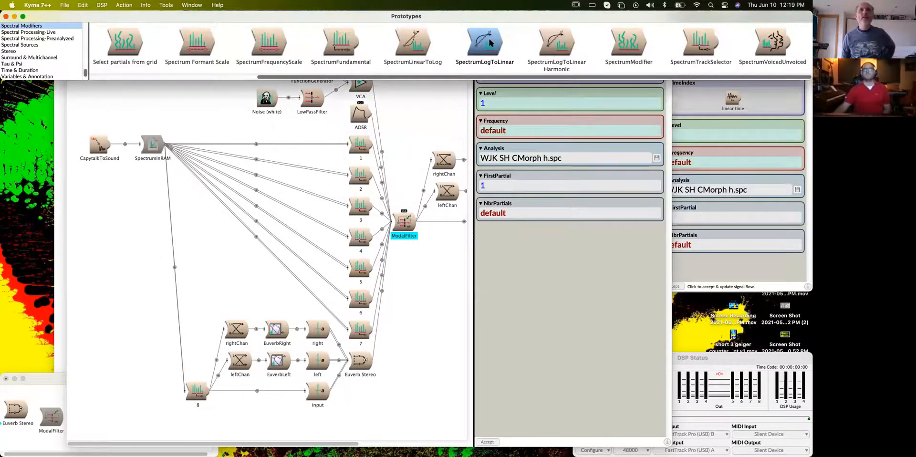
- Insert SpectrumLogToLinear between the SpectrumInRAM and the eight numbered spectrum modules, and show its parameters
click(378, 306)
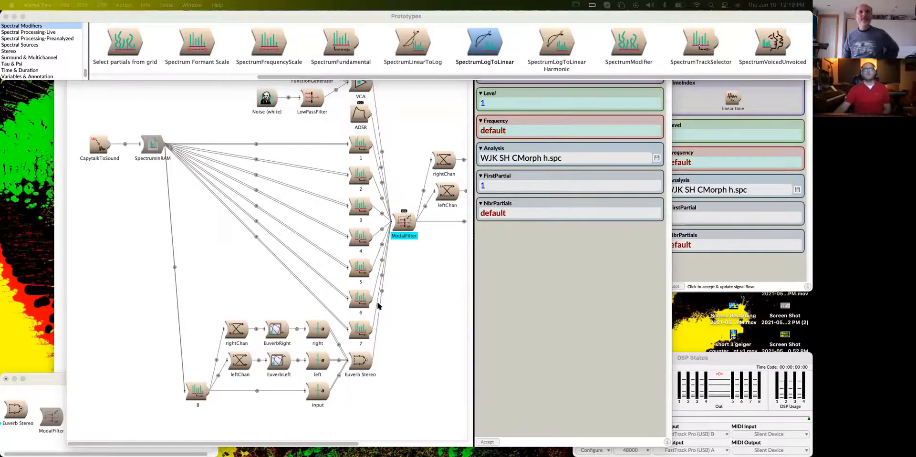
drag(267, 453, 241, 191)
drag(153, 143, 235, 298)
click(432, 183)
drag(369, 302, 152, 145)
click(431, 184)
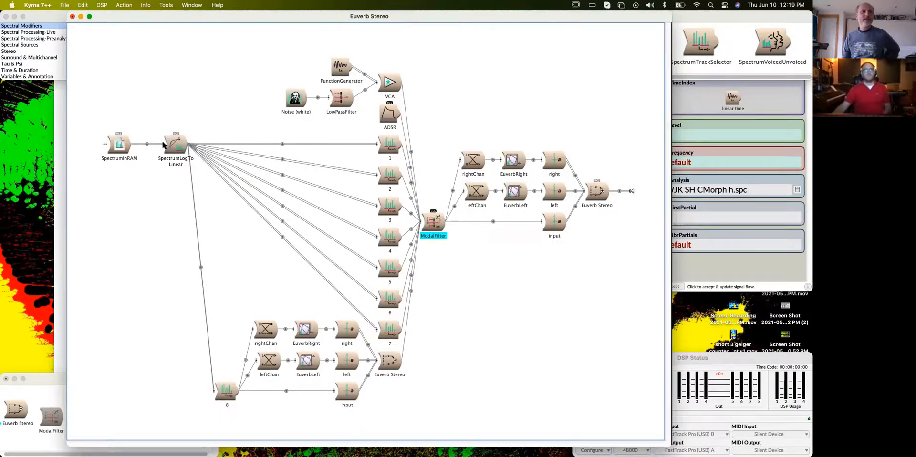
click(199, 138)
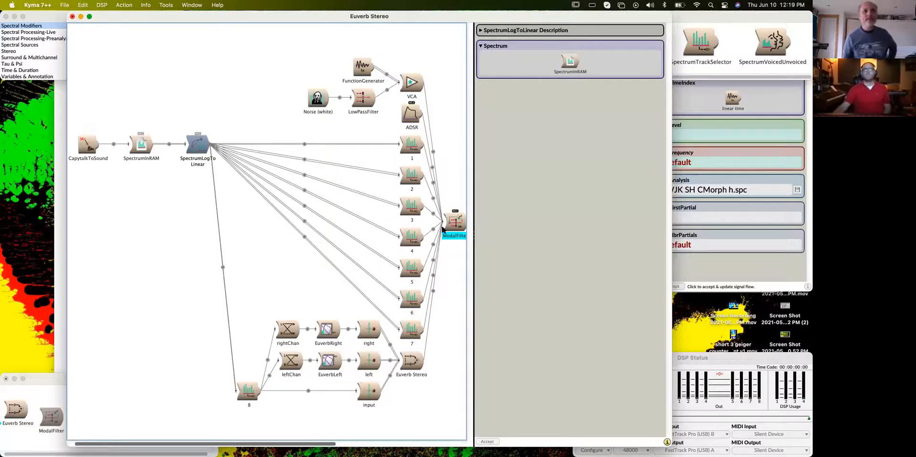
- Play the final Euverb Stereo, sweep the Position fader to about -0.72 and about 0.25, and close the control window
scroll(432, 248, right, 10)
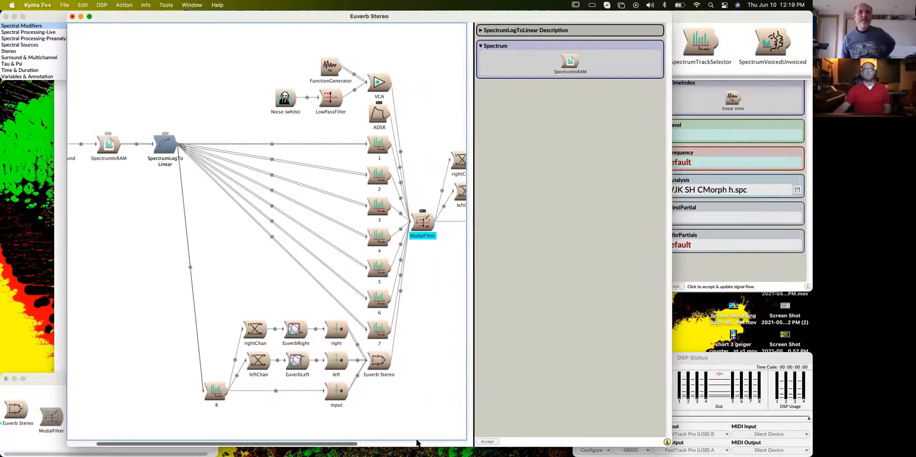
click(420, 185)
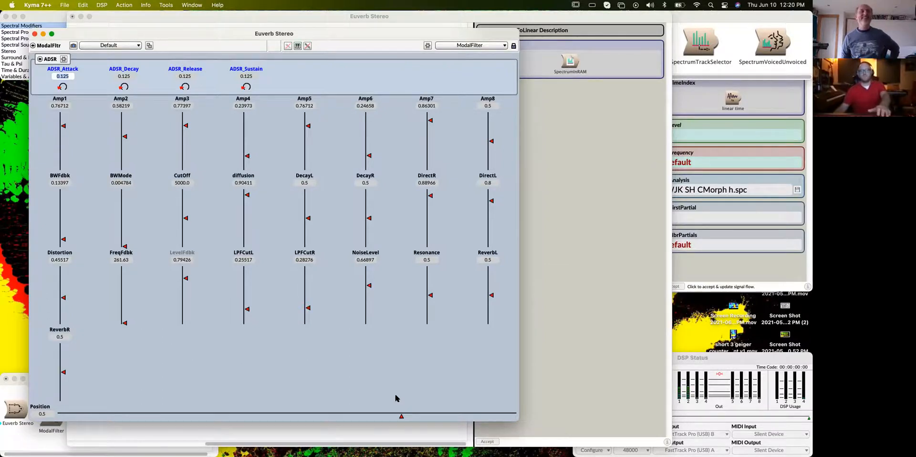
drag(400, 417, 120, 409)
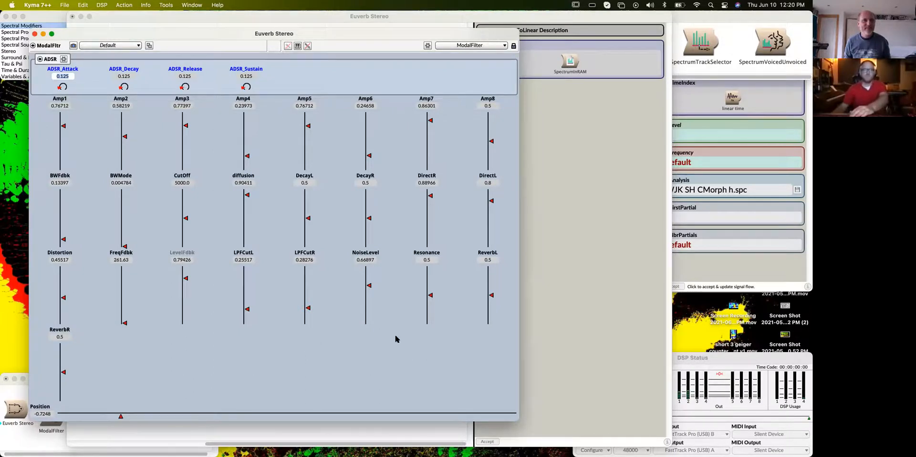
drag(120, 416, 344, 429)
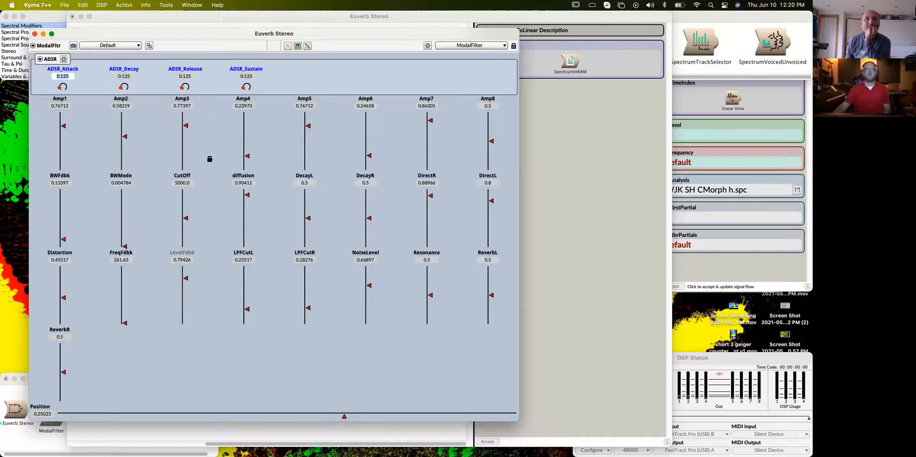
drag(232, 31, 298, 22)
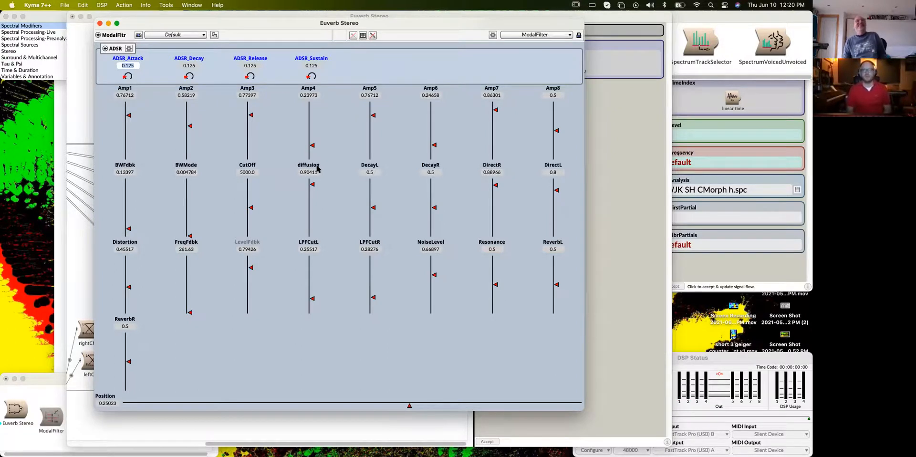
click(99, 23)
- Widen the signal flow area of the Euverb Stereo editor and review the chain from SpectrumLogToLinear to the output
scroll(148, 429, left, 8)
scroll(147, 429, left, 2)
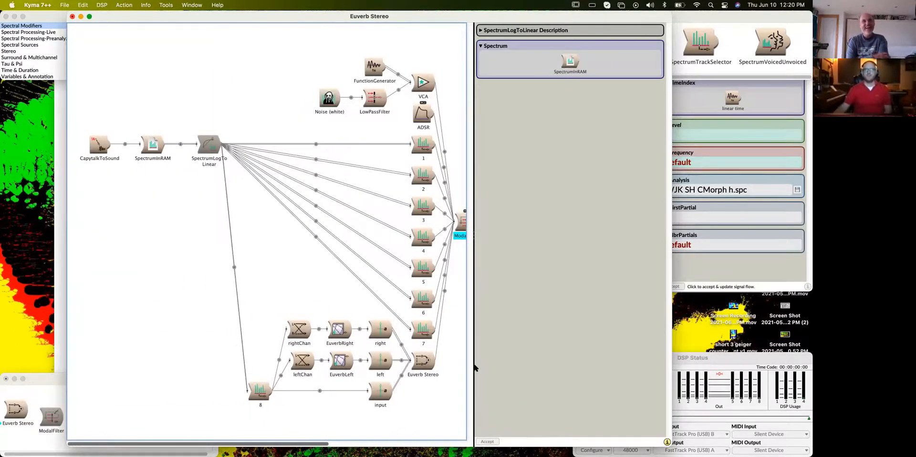
drag(476, 368, 550, 377)
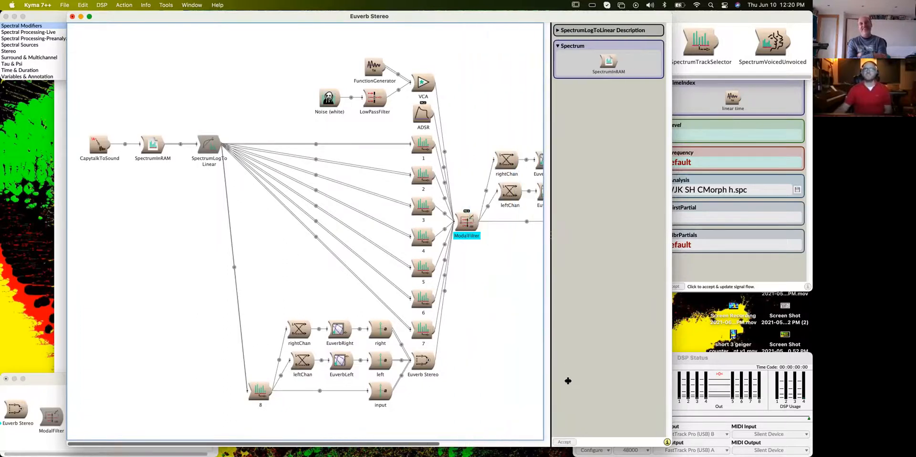
click(693, 360)
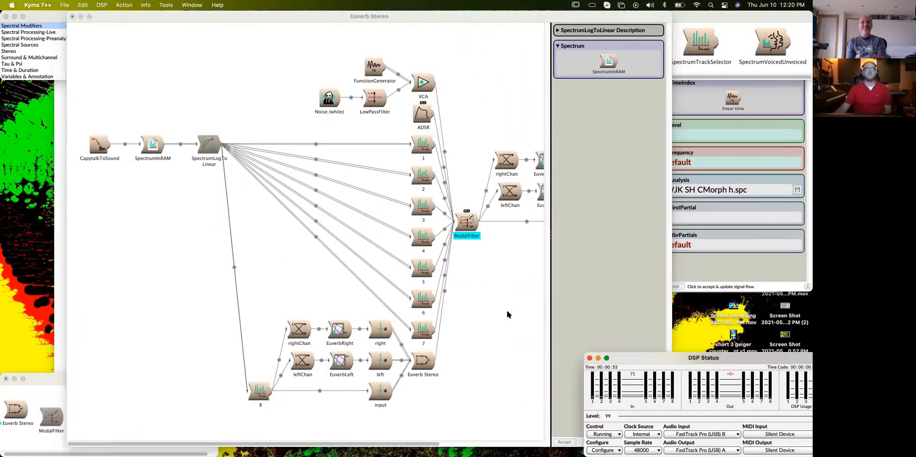
click(609, 301)
click(206, 148)
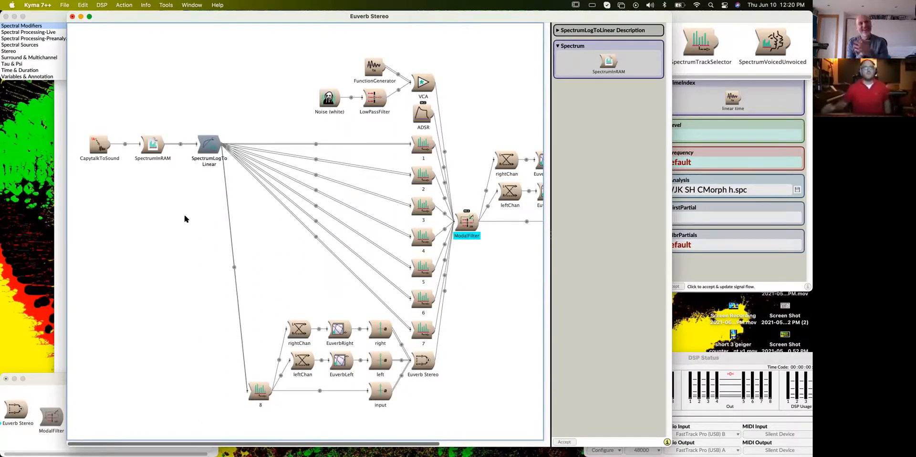
scroll(184, 191, right, 6)
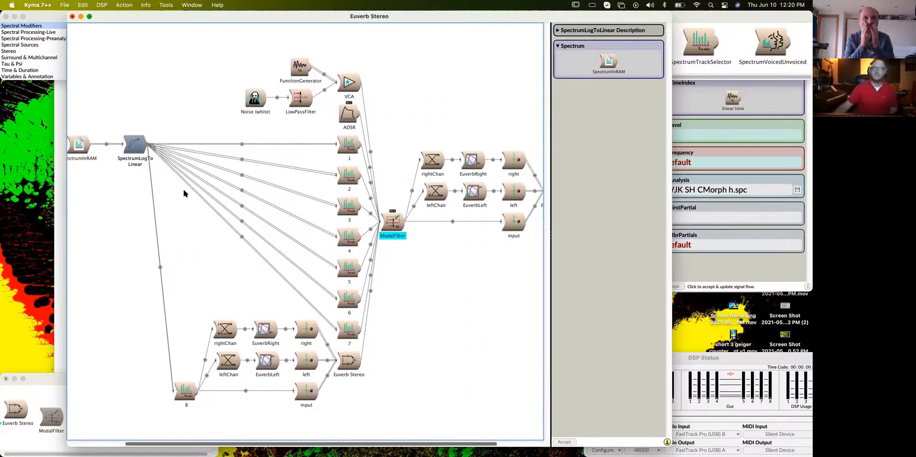
scroll(336, 100, right, 1)
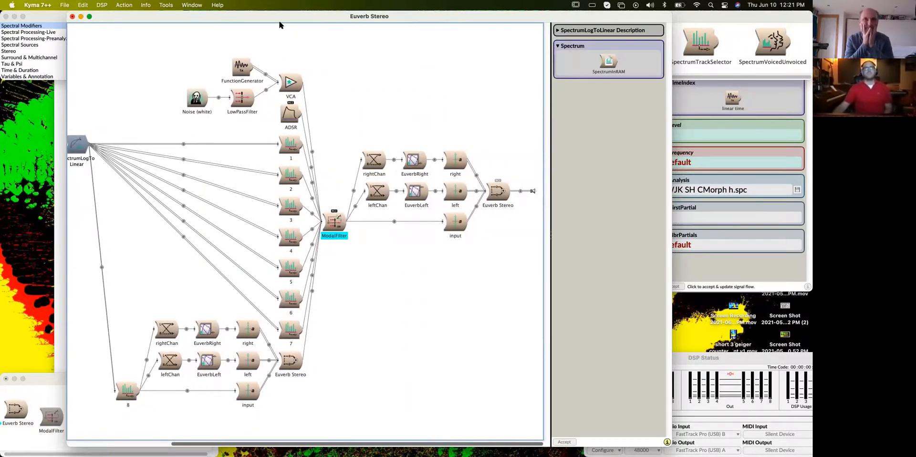
drag(266, 16, 287, 16)
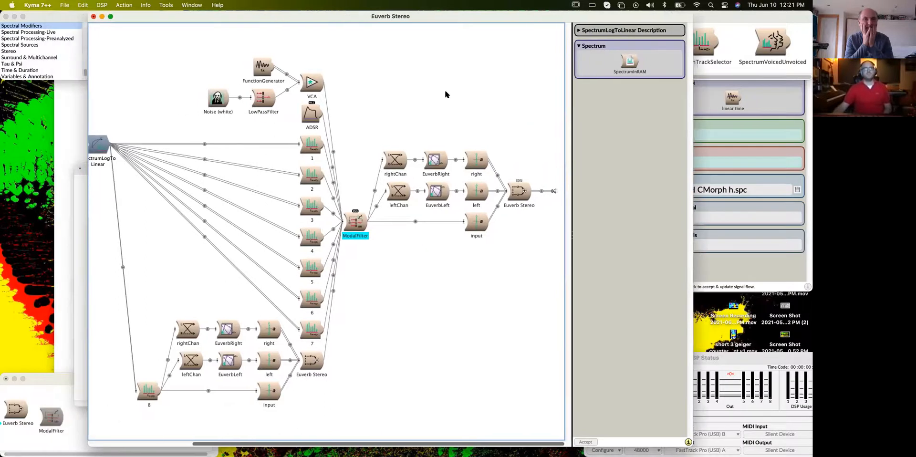